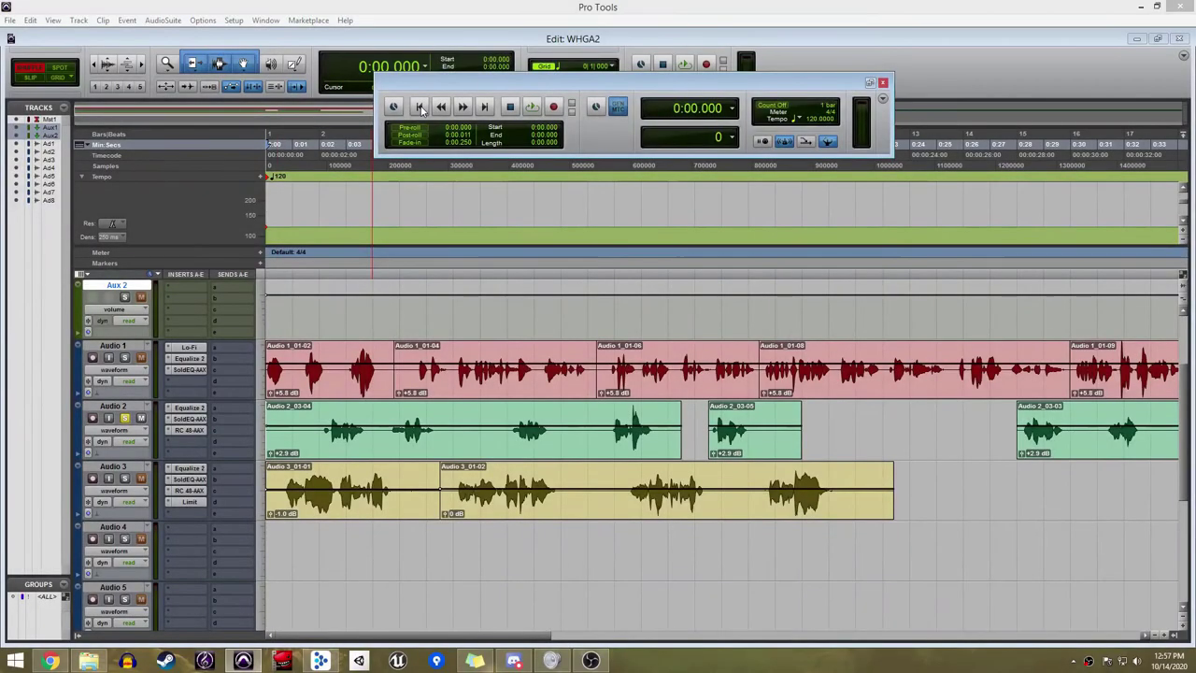
Step: Play the WHGA2 session's dialogue tracks from the start to audition the narration lines
key("space")
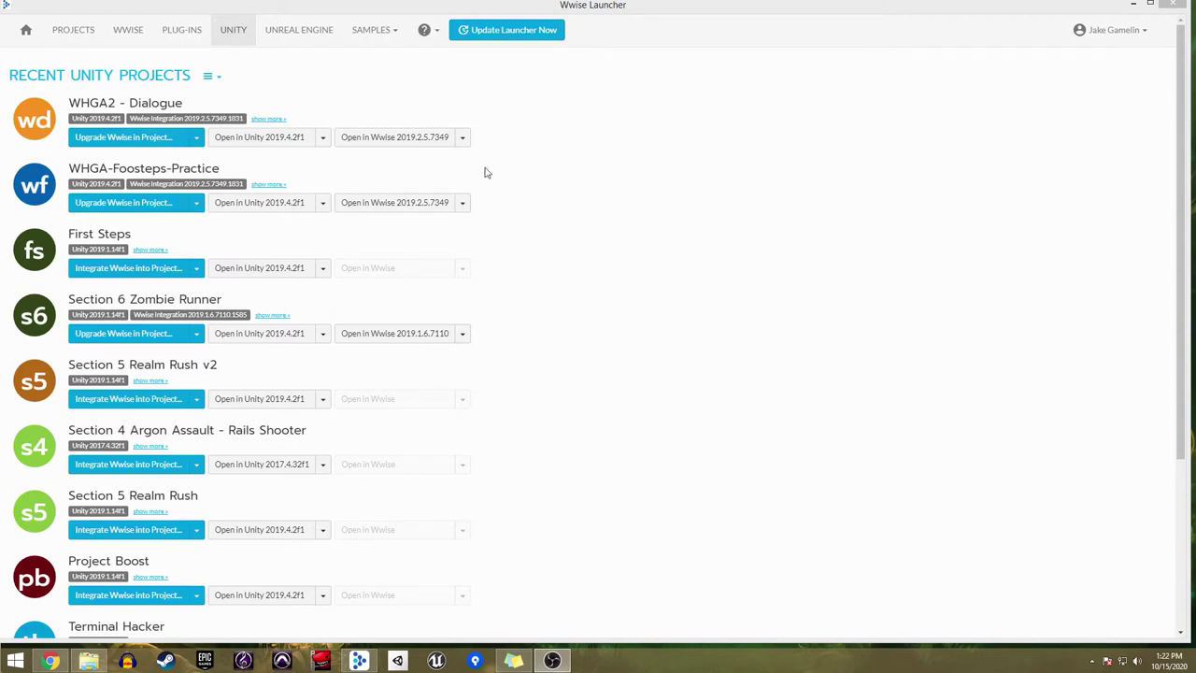
Step: Open WHGA2 - Dialogue in Wwise 2019.2.5 and add a sequence container to the Default Work Unit
left_click(411, 146)
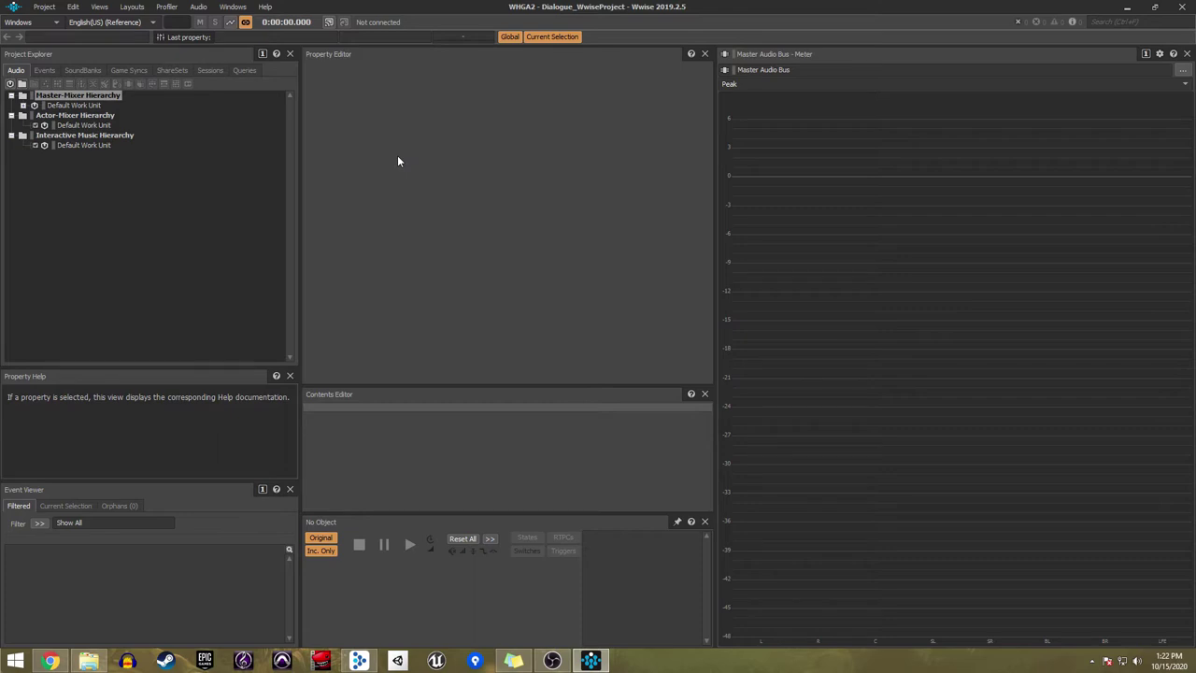
left_click(75, 125)
key("ctrl+shift+s")
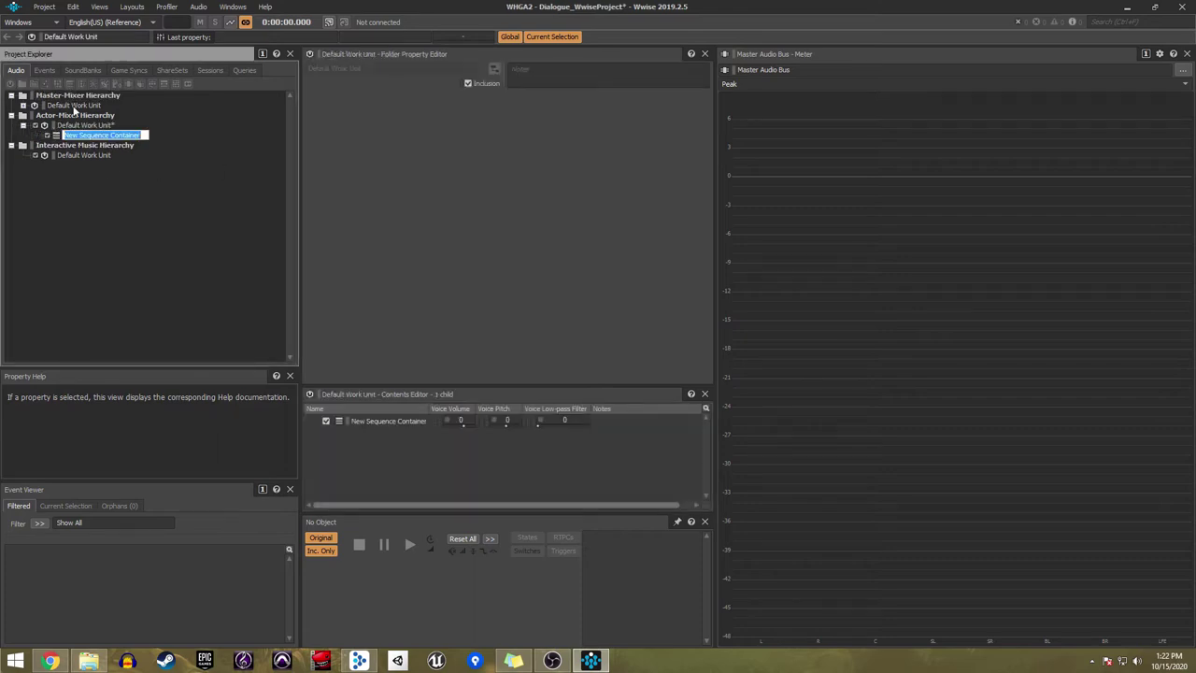
Step: Name the container 'Part 1 - Sequence Narration' and import WHGA. SC.wav into it as Sound Voice, replacing
type("Part 1 - Sequence Narration")
key("Return")
left_click_drag(2, 134, 105, 133)
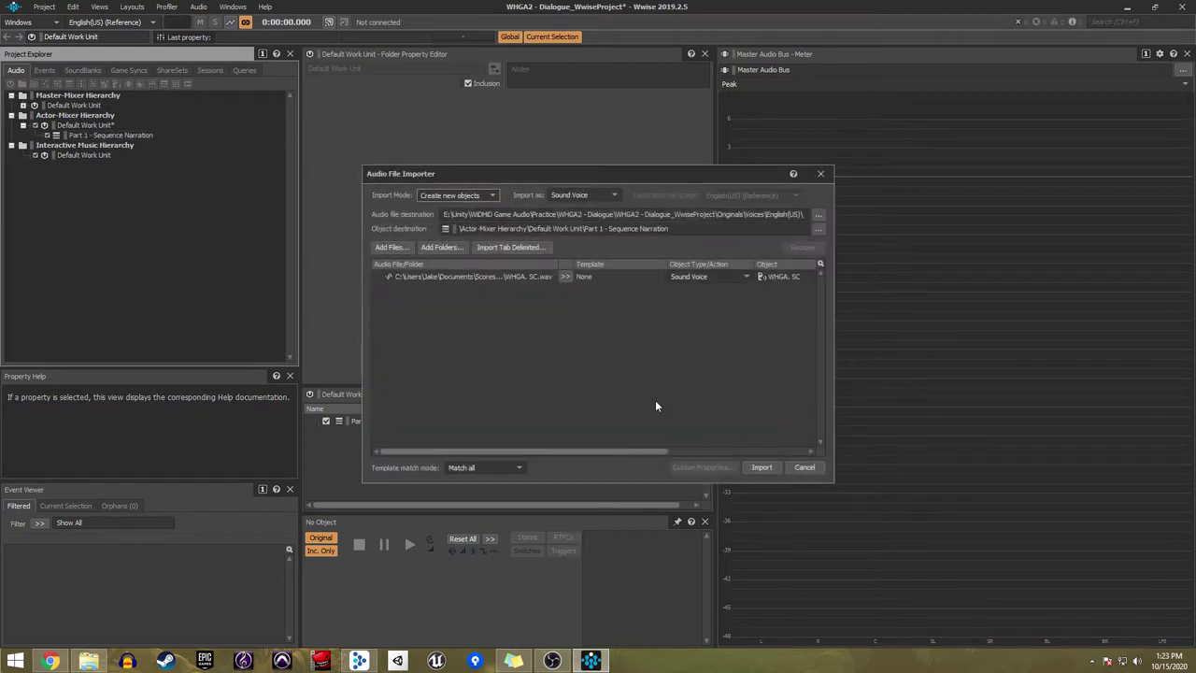
left_click(579, 198)
left_click(576, 197)
left_click(759, 467)
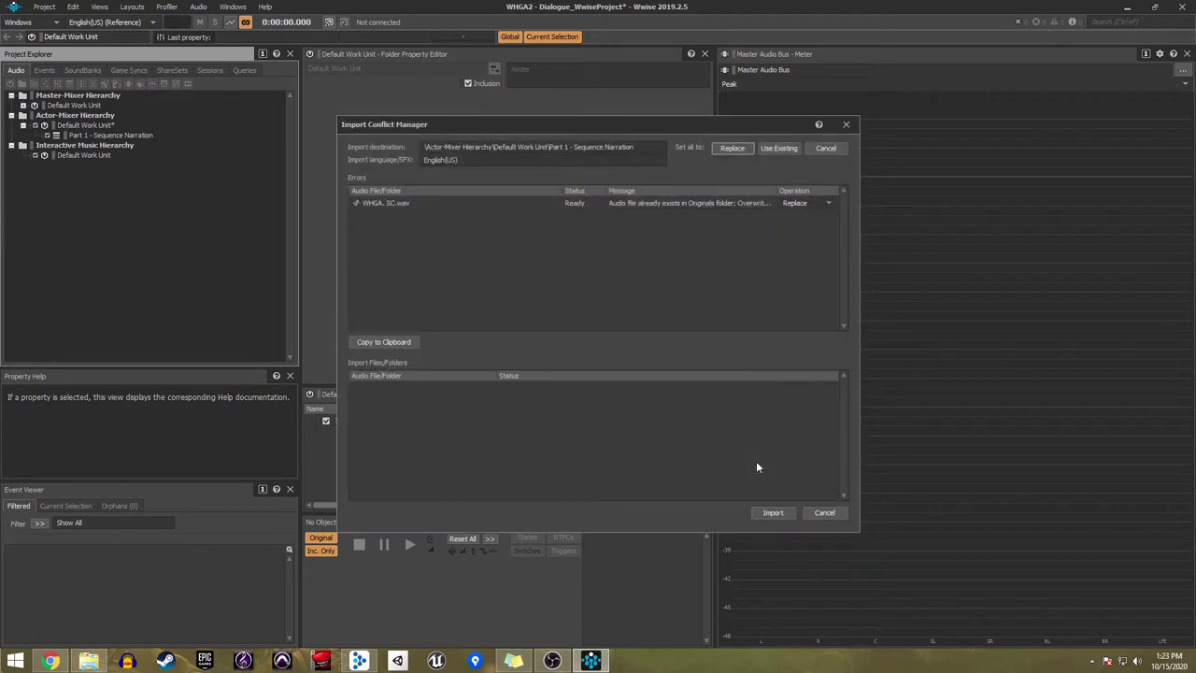
left_click(772, 513)
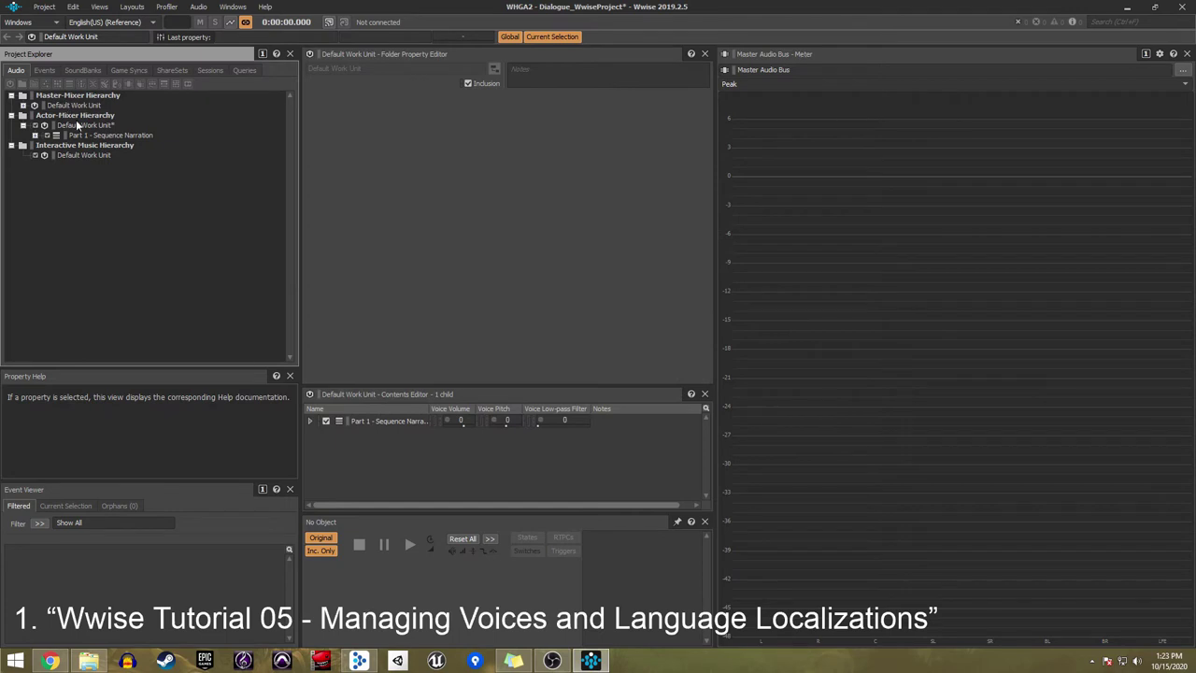
Step: Reveal the container's sequence options and select its imported WHGA_SC sound
left_click(110, 135)
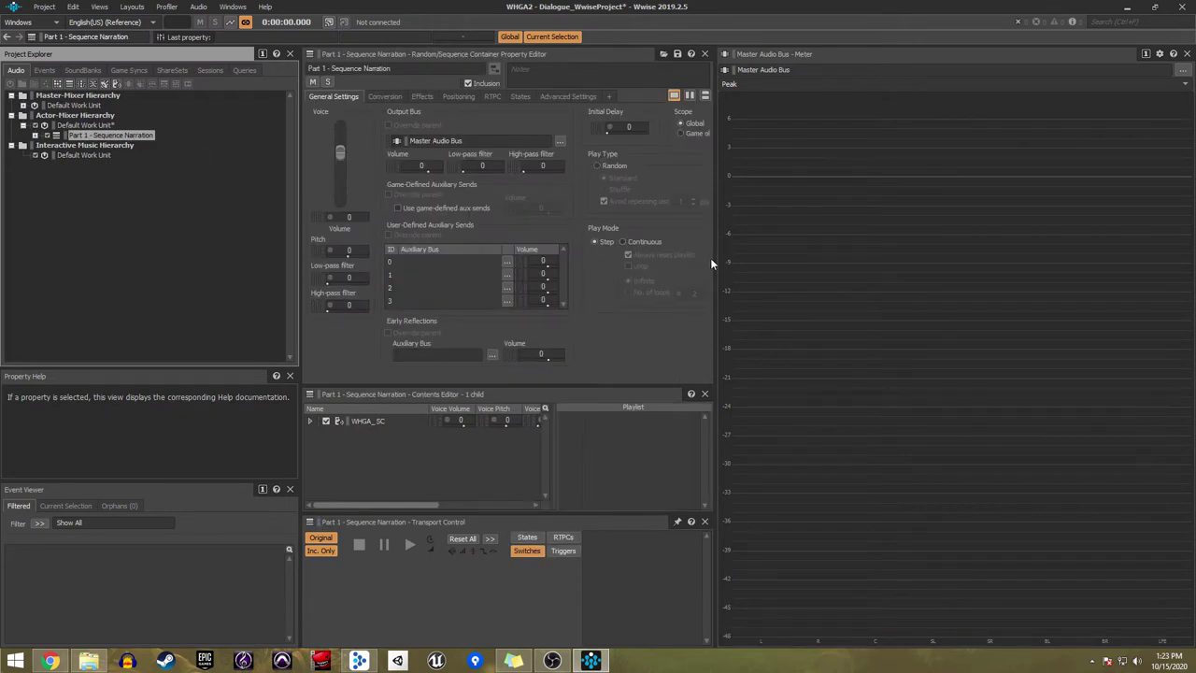
left_click_drag(716, 259, 847, 270)
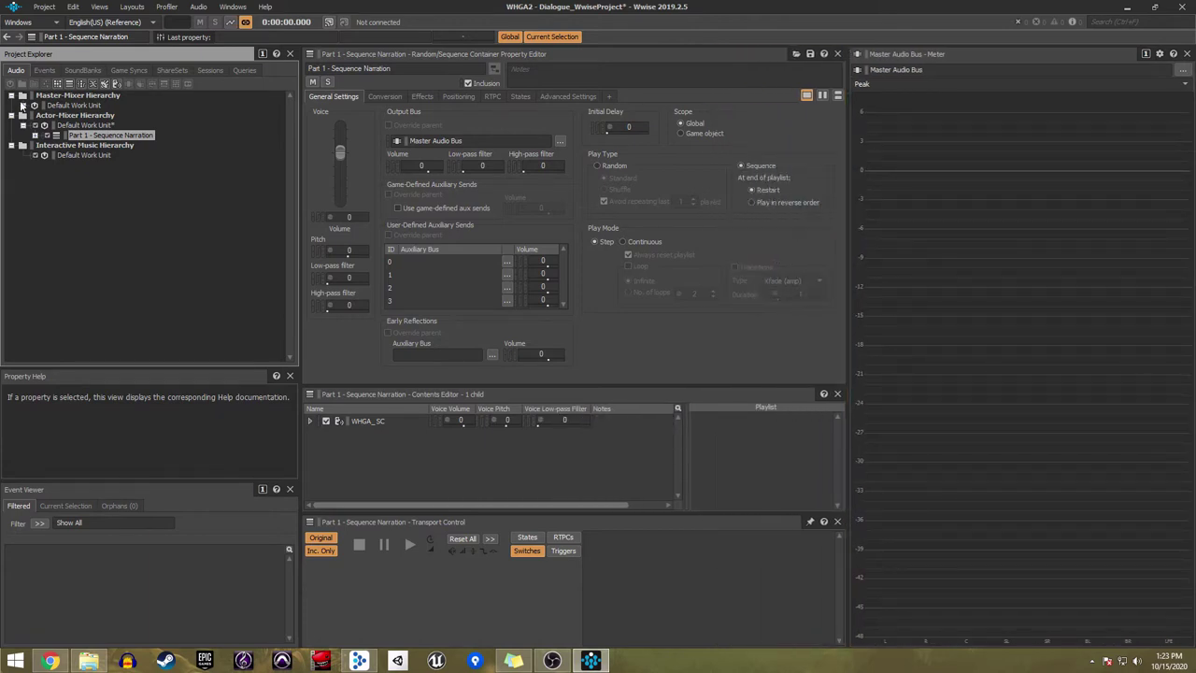
left_click(36, 136)
left_click(99, 147)
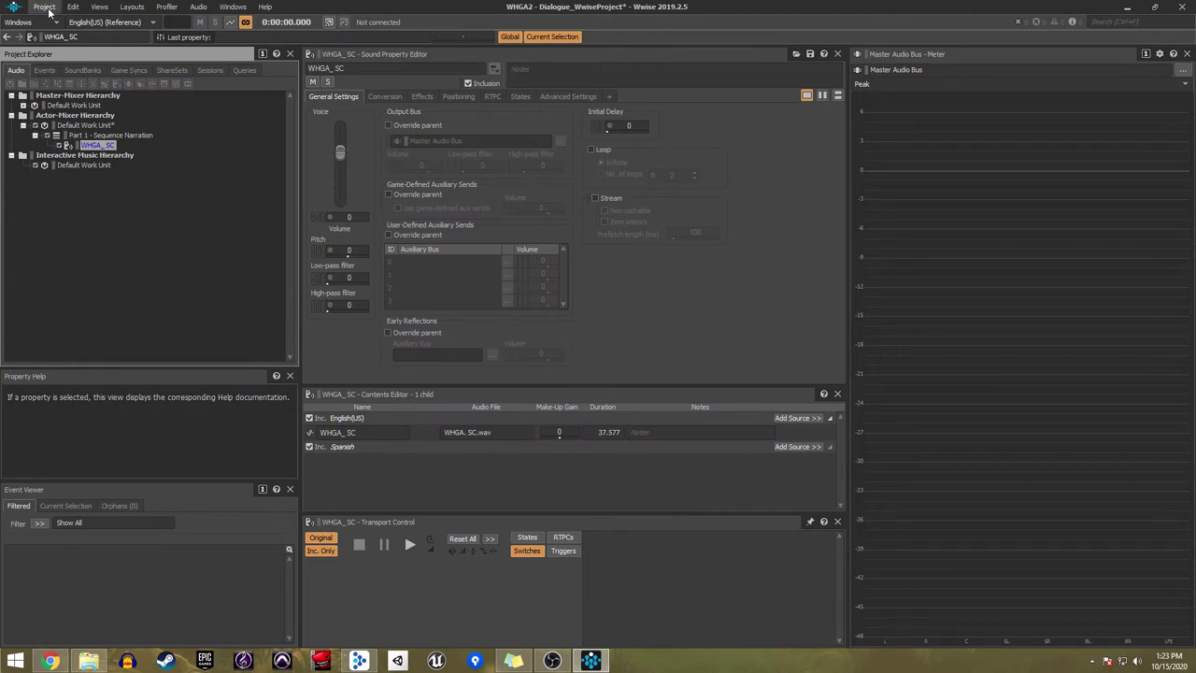
Step: Trim the first narration sound to end near 11.7 s, then duplicate it as WHGA_SC2 trimmed 5.6–12.16 s
double_click(337, 433)
mouse_move(792, 514)
left_mouse_down()
mouse_move(448, 478)
mouse_move(476, 478)
mouse_move(542, 513)
left_mouse_up()
key("ctrl+d")
left_click_drag(433, 513, 486, 513)
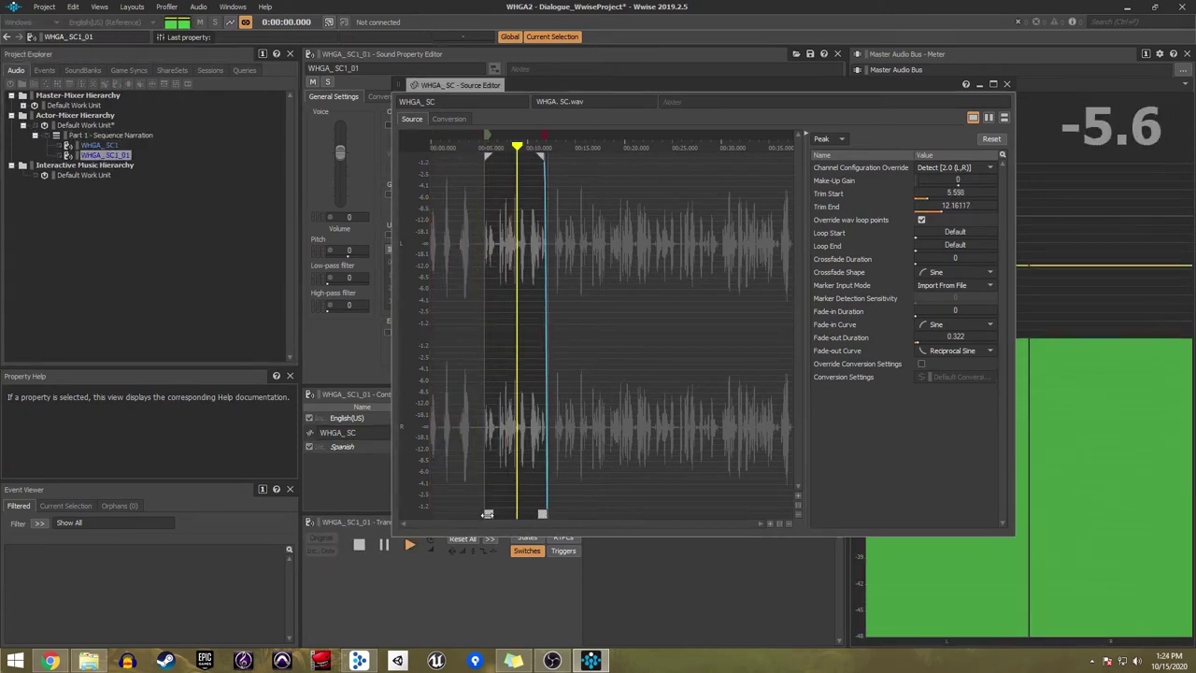
key("F2")
type("WHGA_SC2")
key("Return")
Step: Duplicate as WHGA_SC3 and trim it to roughly 12.8–18 s
key("ctrl+d")
key("F2")
type("WHGA_SC3")
key("Return")
left_click_drag(543, 512, 603, 513)
left_click_drag(487, 513, 558, 513)
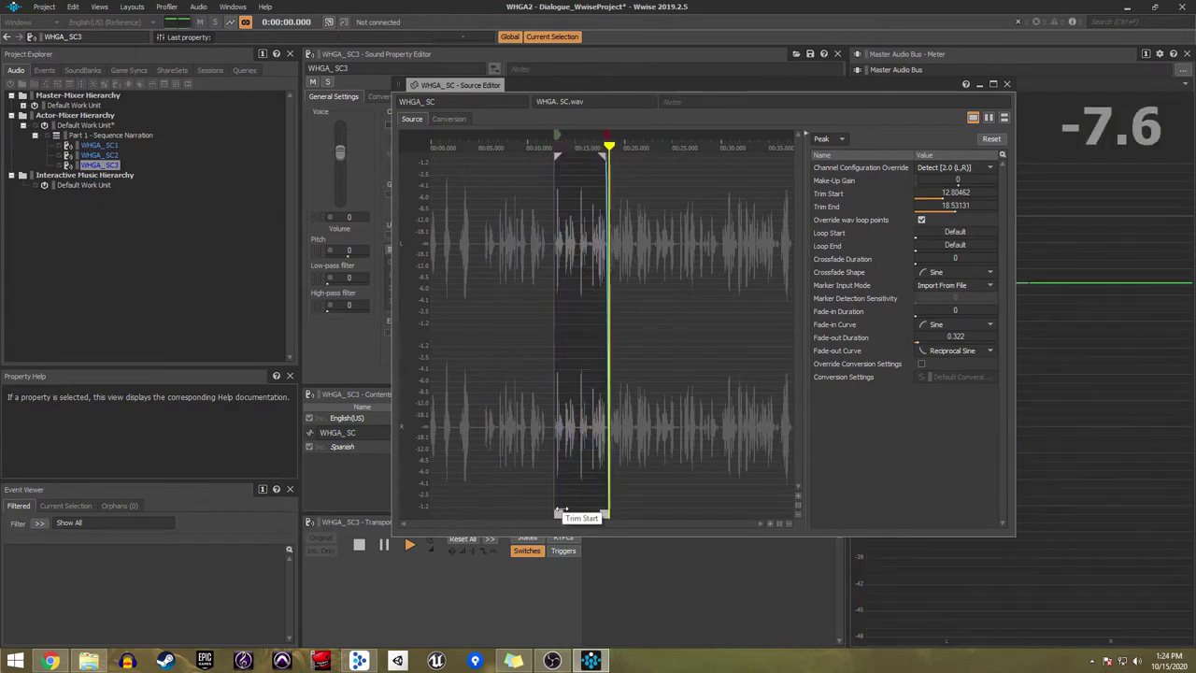
Step: Duplicate as WHGA_SC4 and trim it to roughly 18.5–30.1 s
key("ctrl+d")
key("F2")
type("WHGA_SC4")
key("Return")
left_click_drag(603, 513, 675, 513)
left_click_drag(558, 512, 715, 513)
Step: Duplicate WHGA_SC4 as WHGA_SC5, trimmed from about 30.18 s to the clip's end
left_click(103, 175)
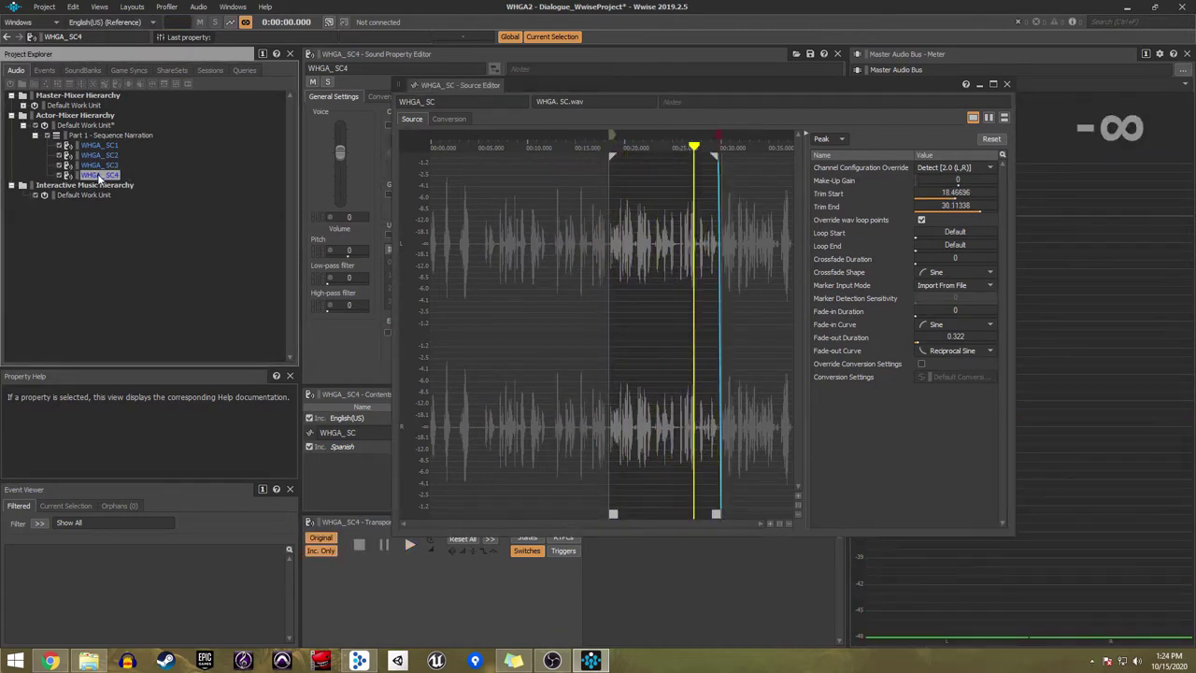
key("ctrl+d")
key("F2")
type("WHGA_SC5")
key("Return")
left_click_drag(715, 512, 775, 513)
left_click_drag(613, 512, 788, 513)
left_click(103, 185)
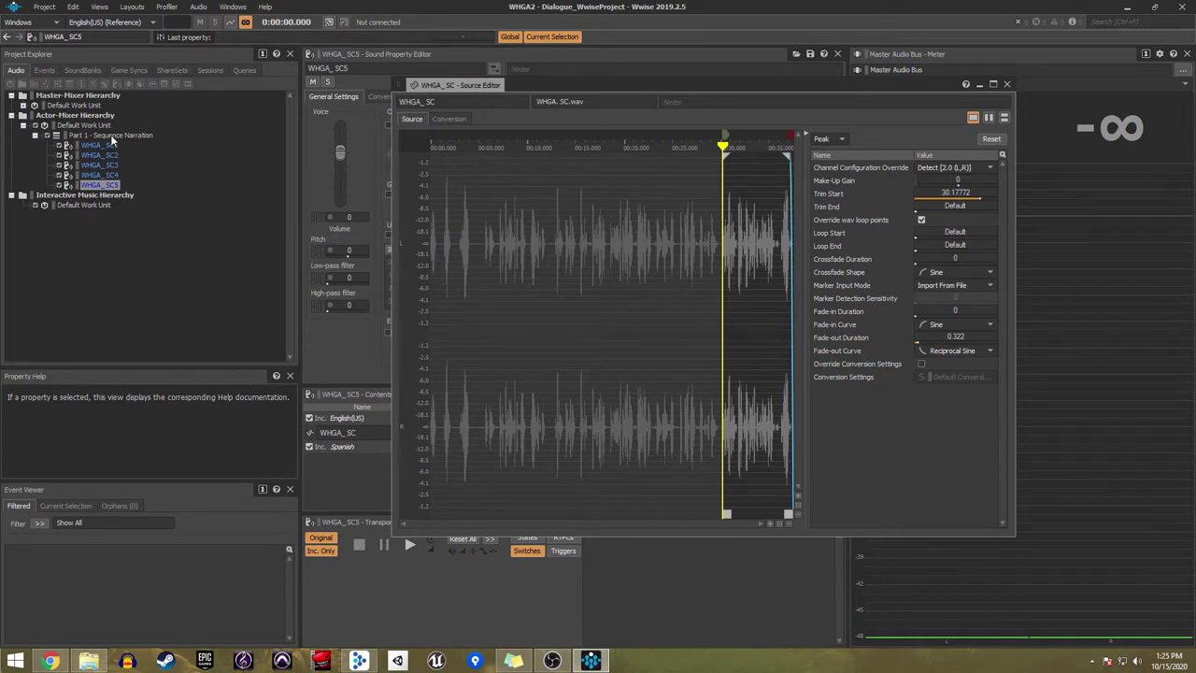
left_click(112, 135)
left_click(1006, 84)
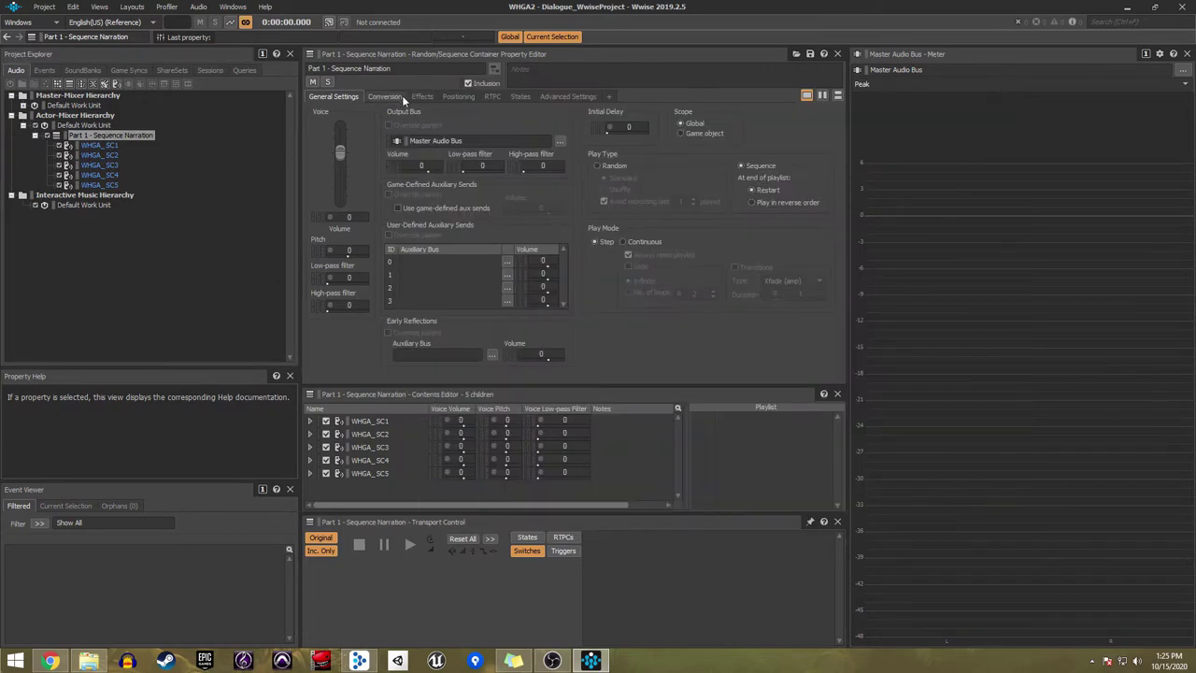
Step: Review the project's language settings and close them without adding a language
left_click(44, 7)
left_click(74, 81)
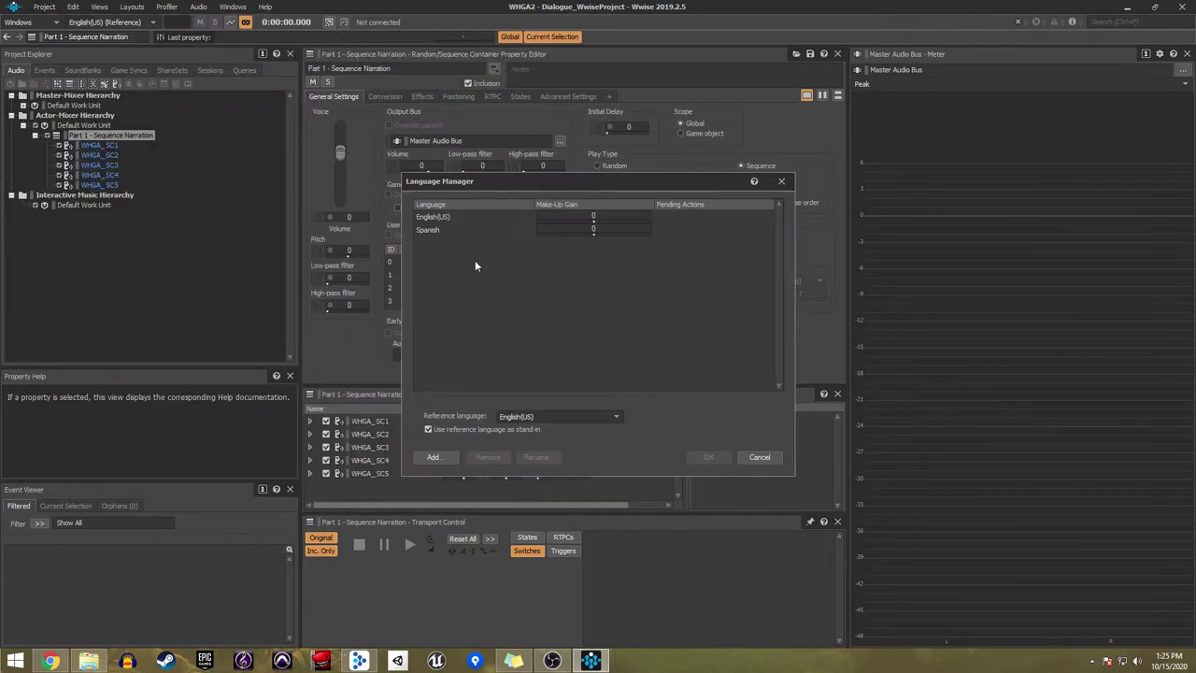
left_click(432, 457)
type("Spani")
left_click(637, 339)
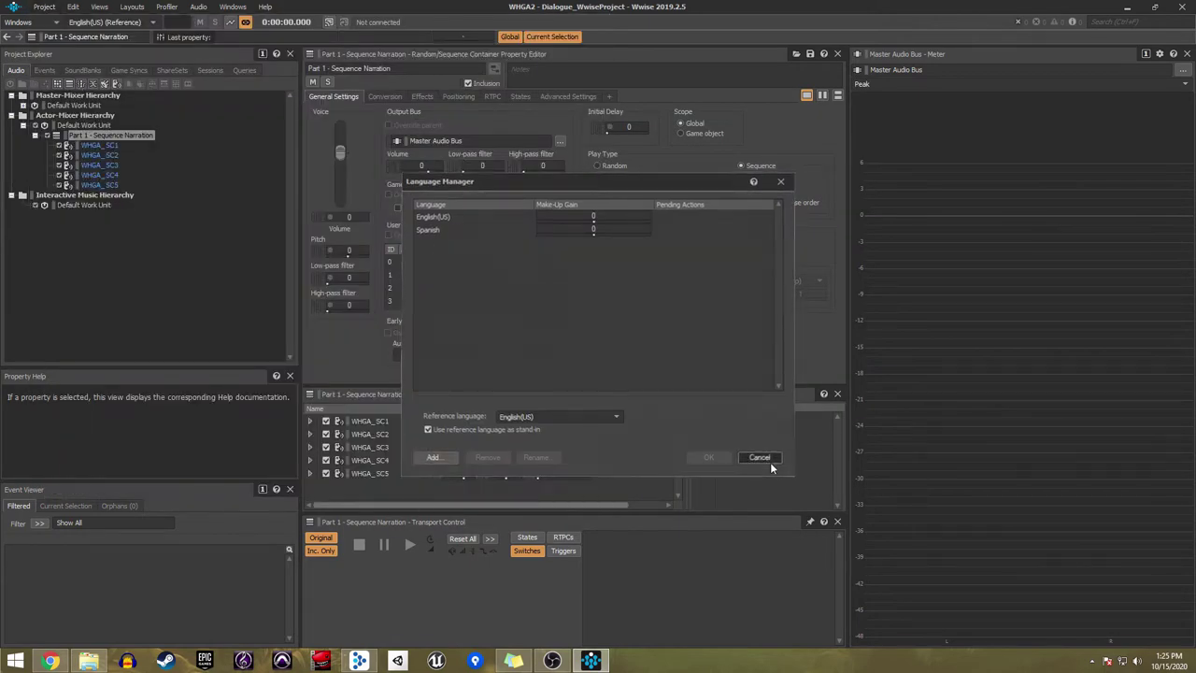
left_click(759, 456)
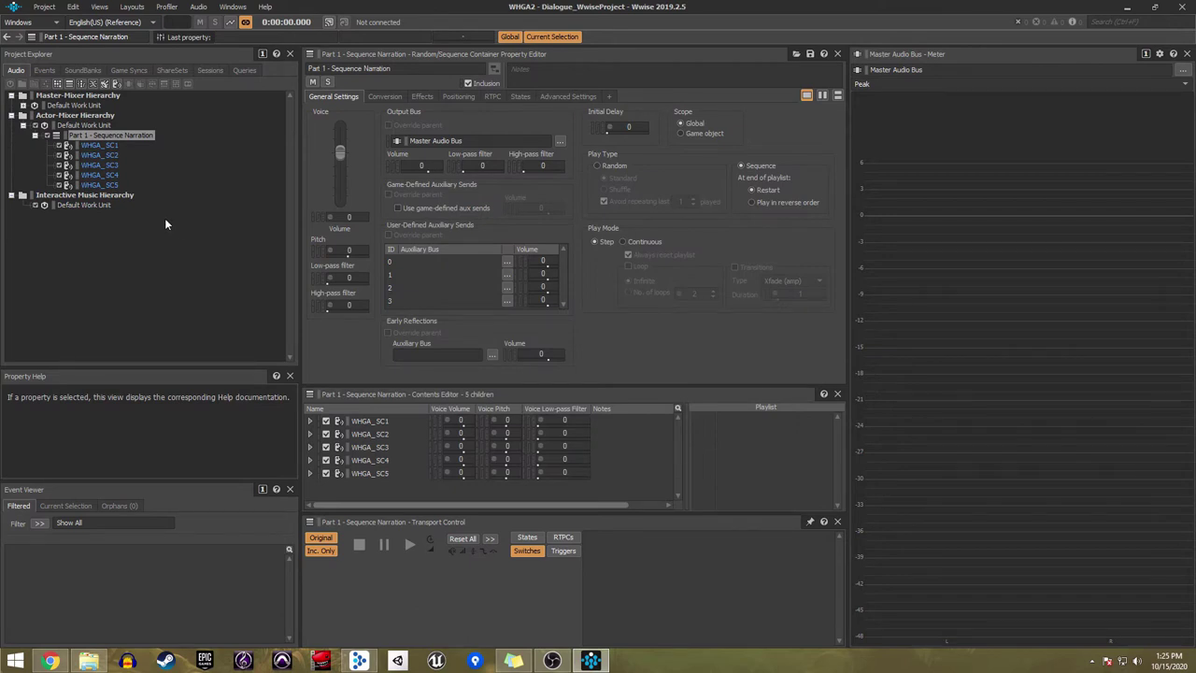
Step: Import WHGA. SCSp1.wav and WHGA. SCSp2.wav as the Spanish sources of WHGA_SC1 and WHGA_SC2
left_click(107, 146)
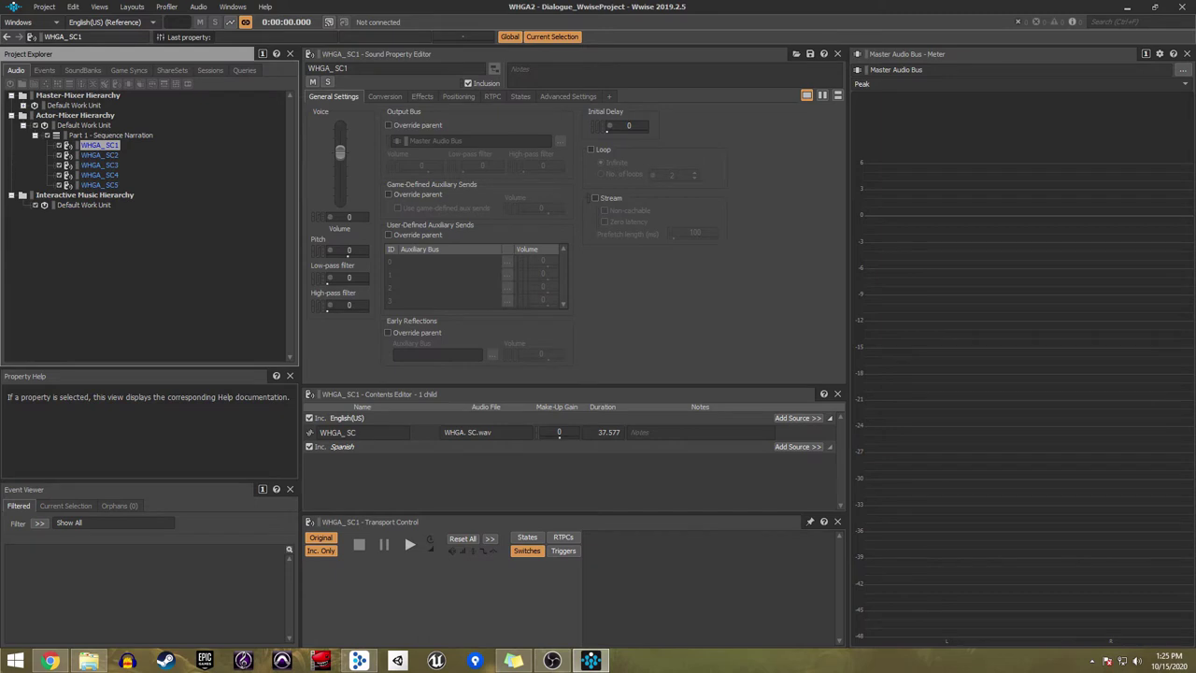
left_click_drag(367, 448, 367, 448)
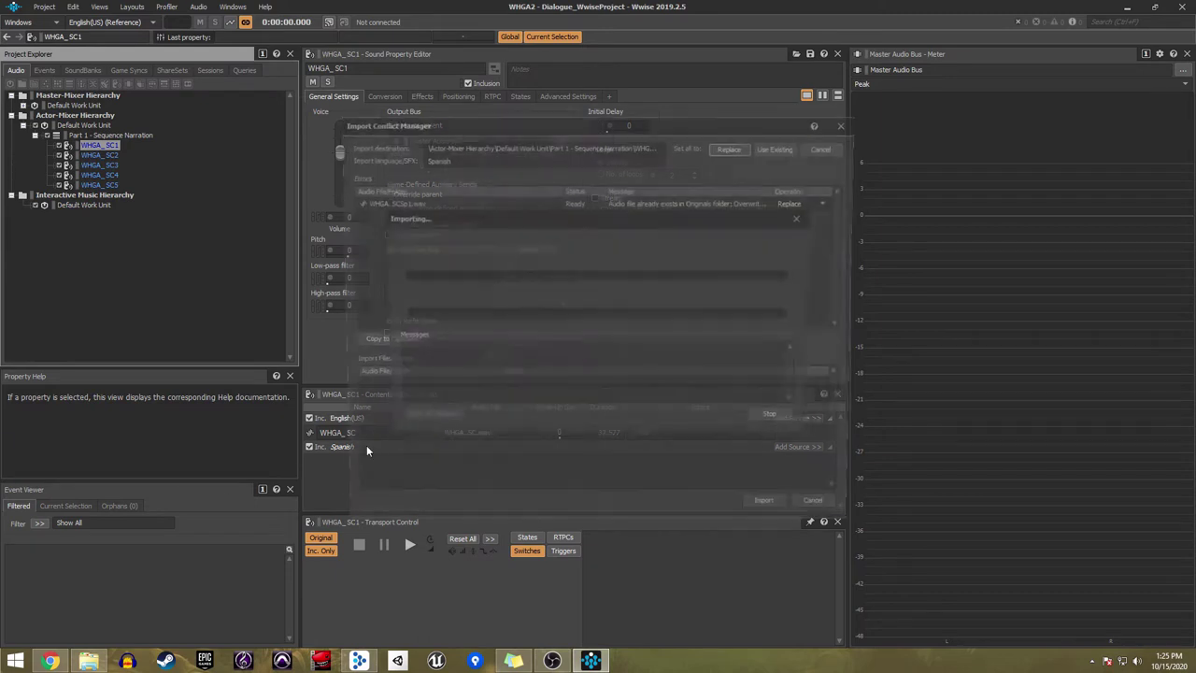
left_click(773, 512)
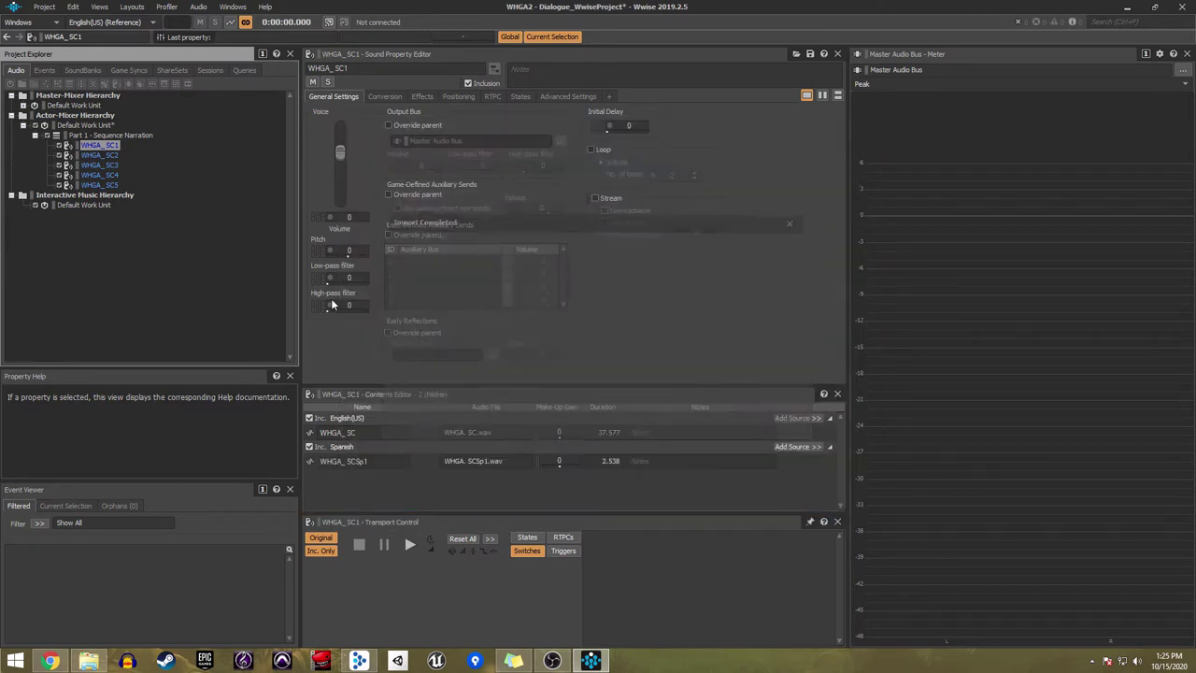
left_click(98, 155)
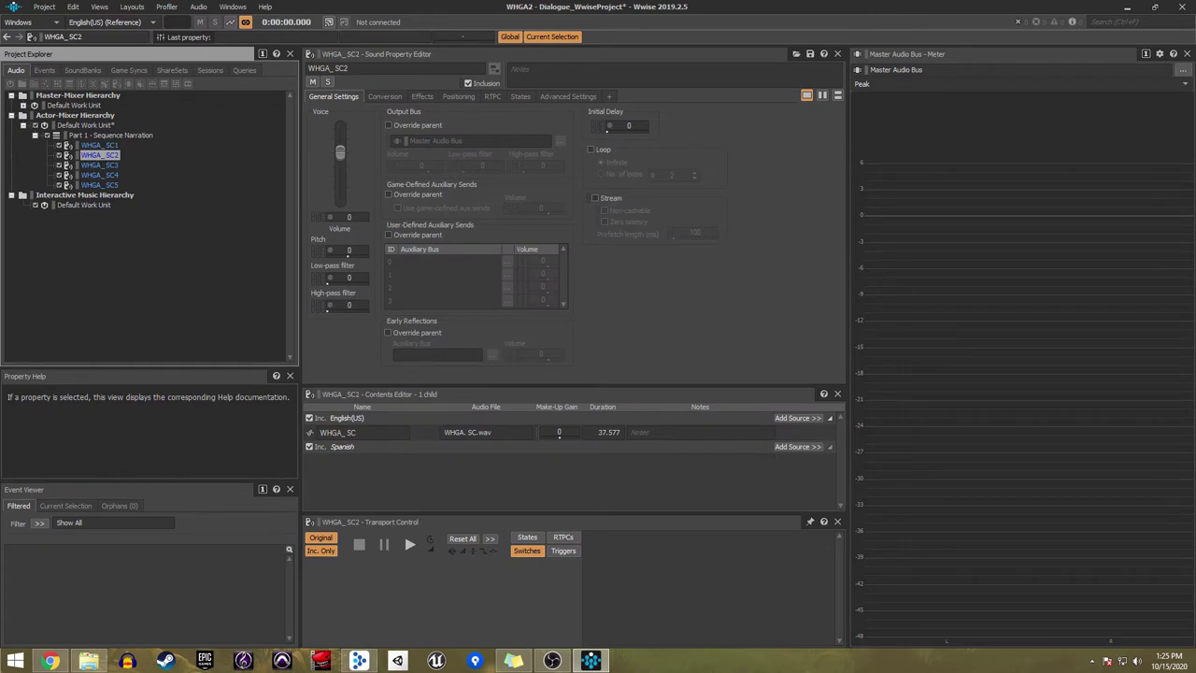
left_click_drag(373, 464, 361, 448)
left_click(773, 512)
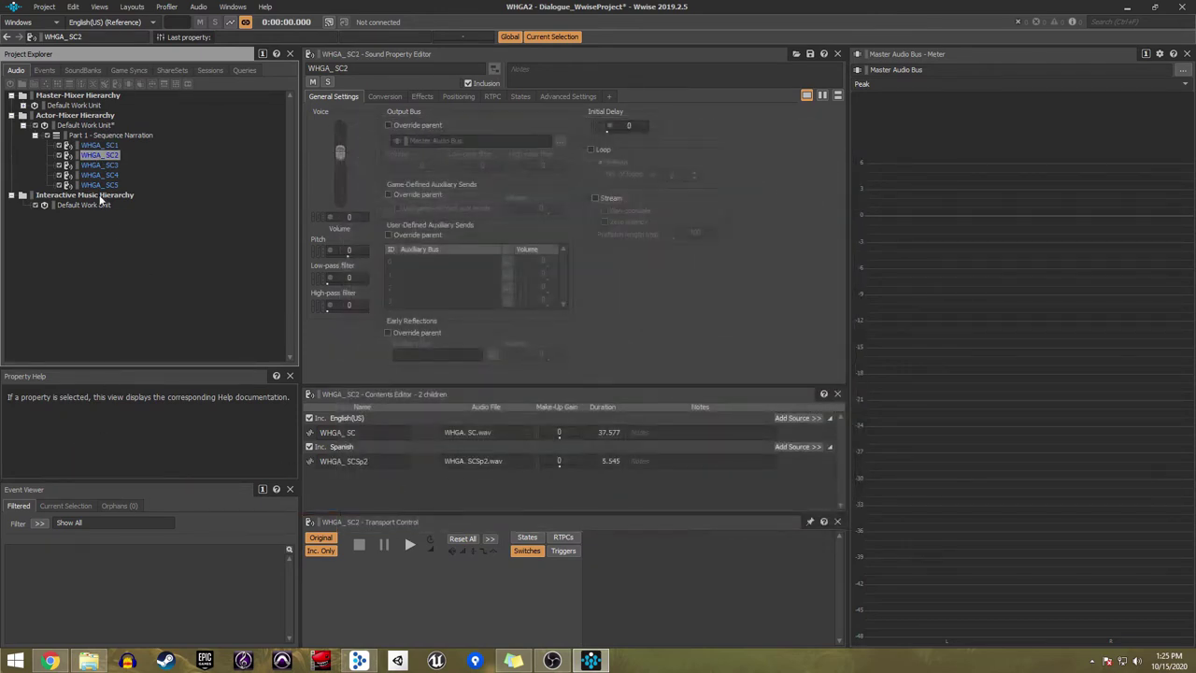
left_click(99, 165)
Step: Audition WHGA_SC1 in English and then Spanish, returning to the English language
left_click(99, 146)
key("space")
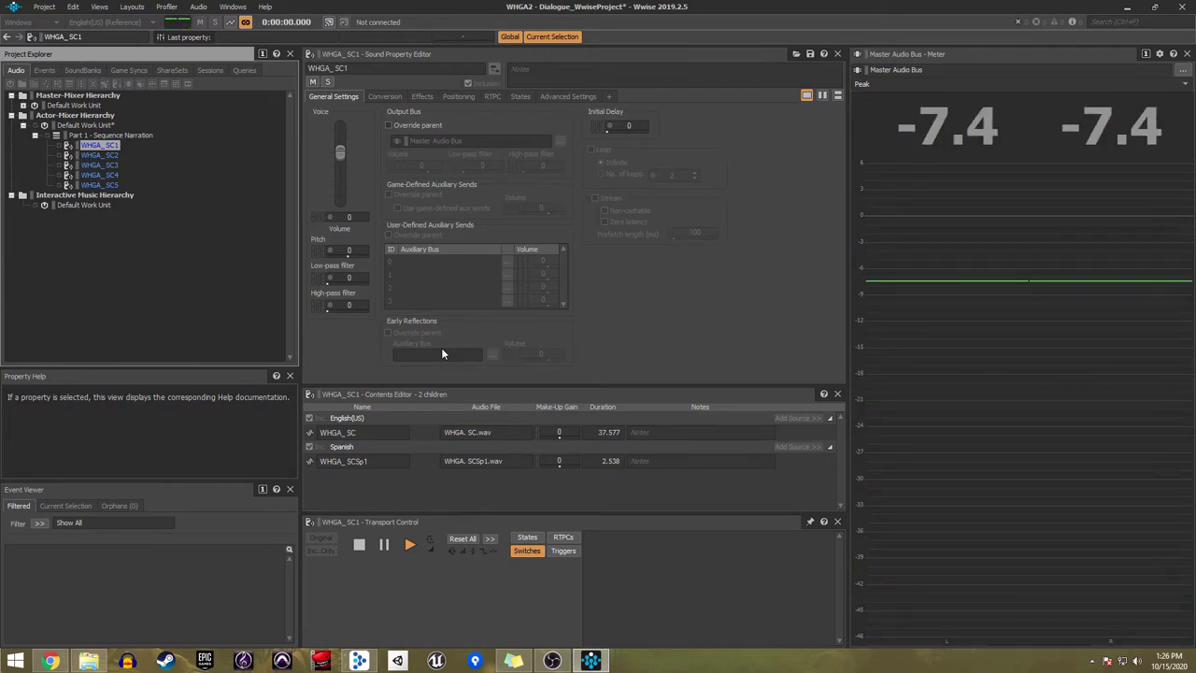
key("space")
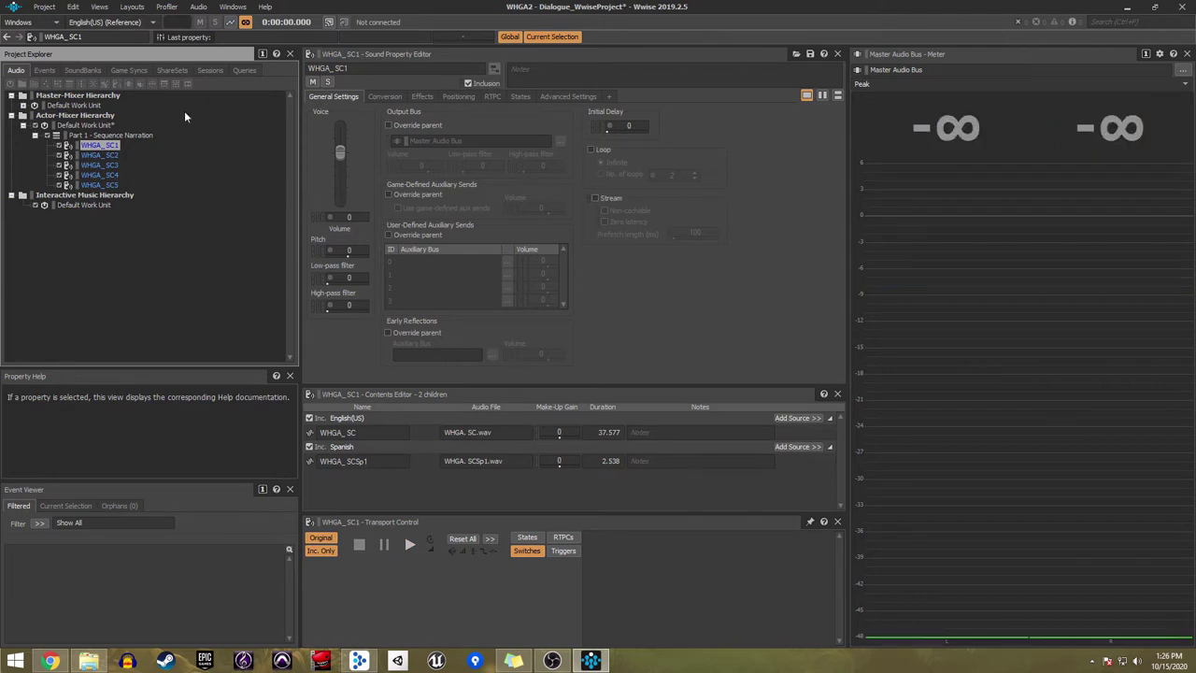
left_click(119, 23)
left_click(117, 41)
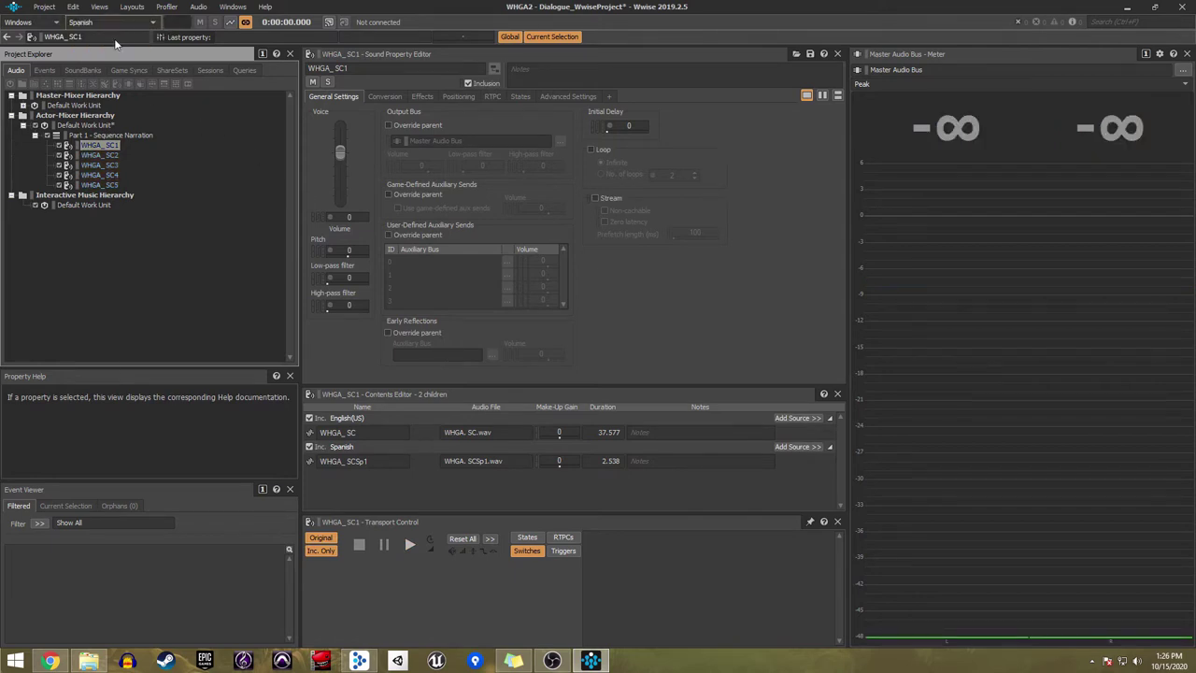
key("space")
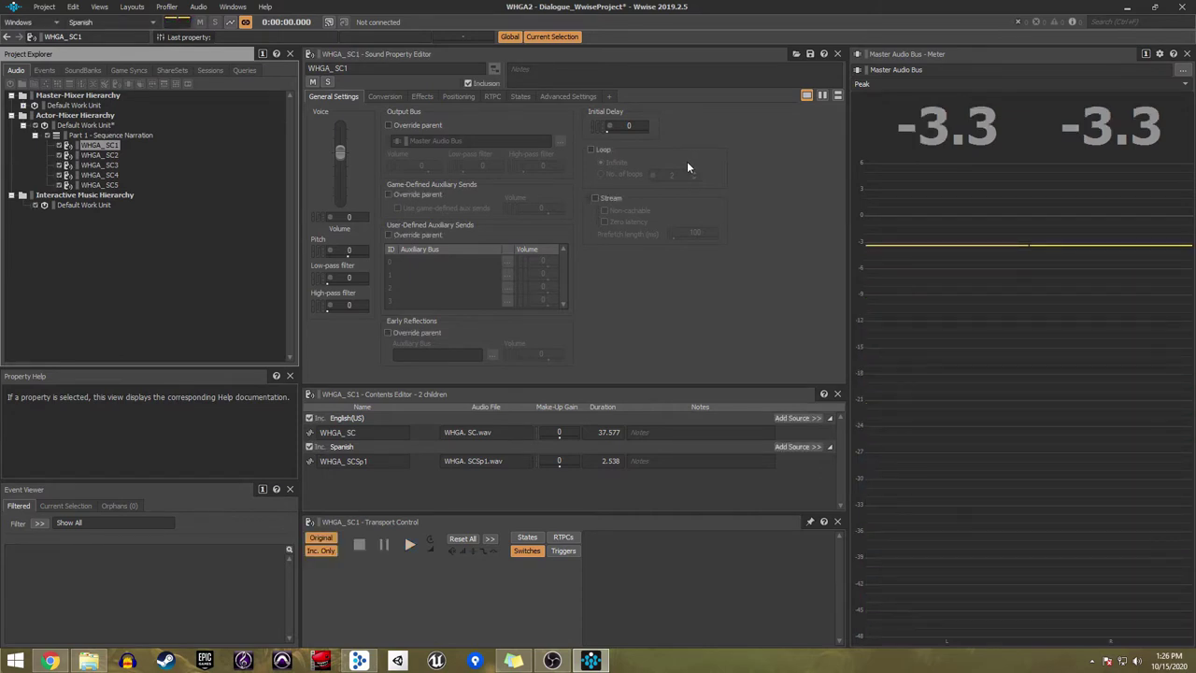
left_click(131, 23)
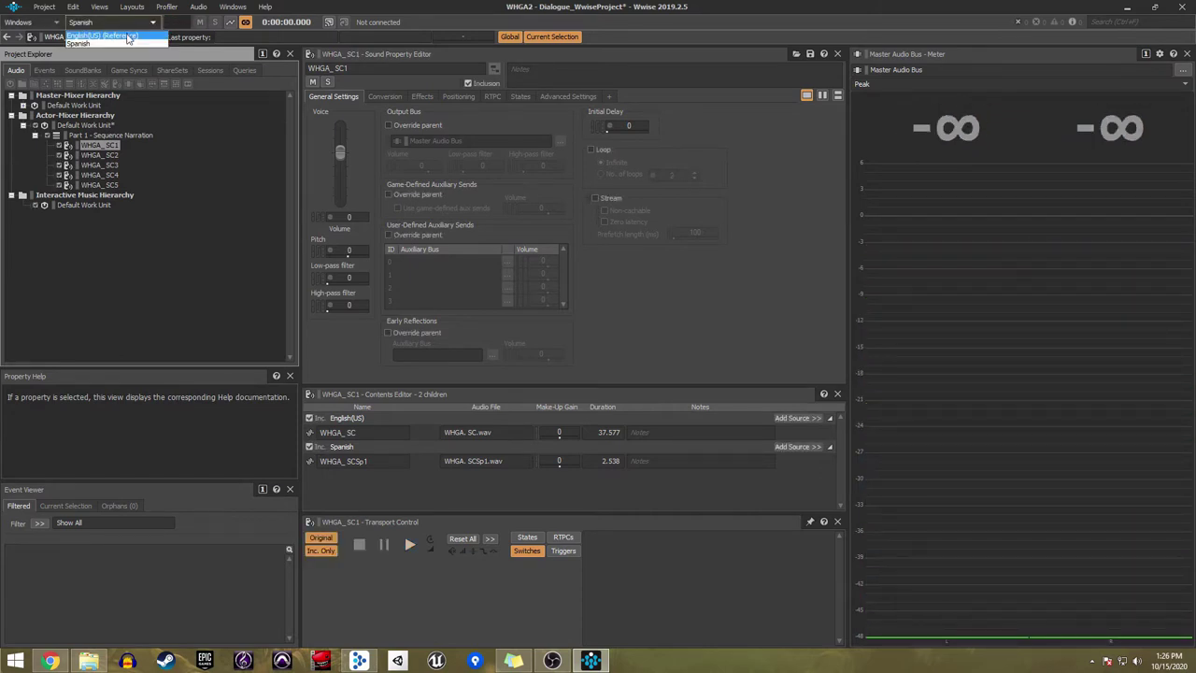
left_click(128, 37)
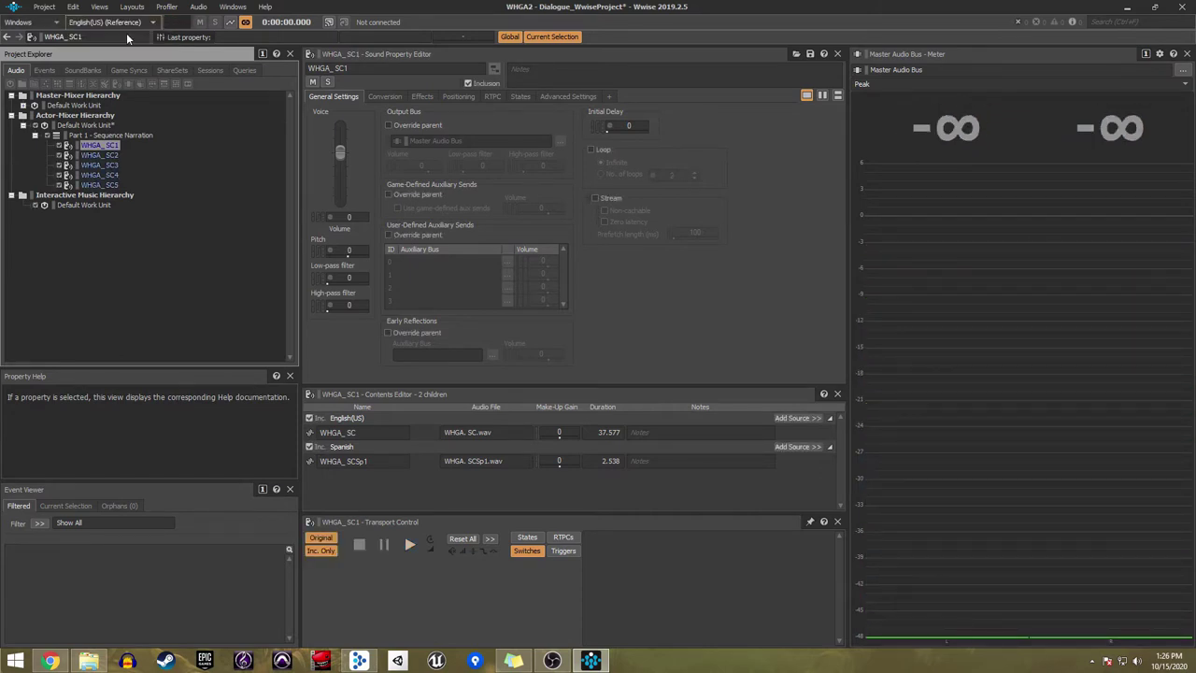
left_click(110, 135)
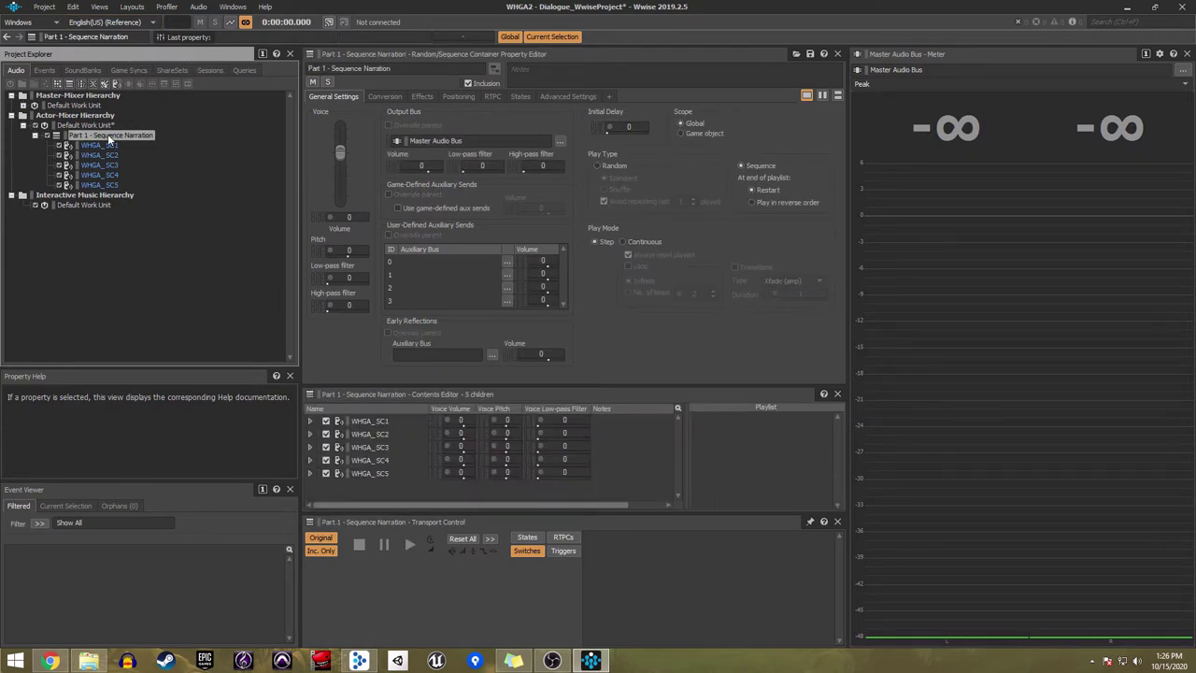
Step: Add WHGA_SC1 through WHGA_SC5 to the Part 1 - Sequence Narration playlist in order
left_click(359, 421)
left_click_drag(714, 428, 736, 429)
left_click_drag(369, 434, 747, 462)
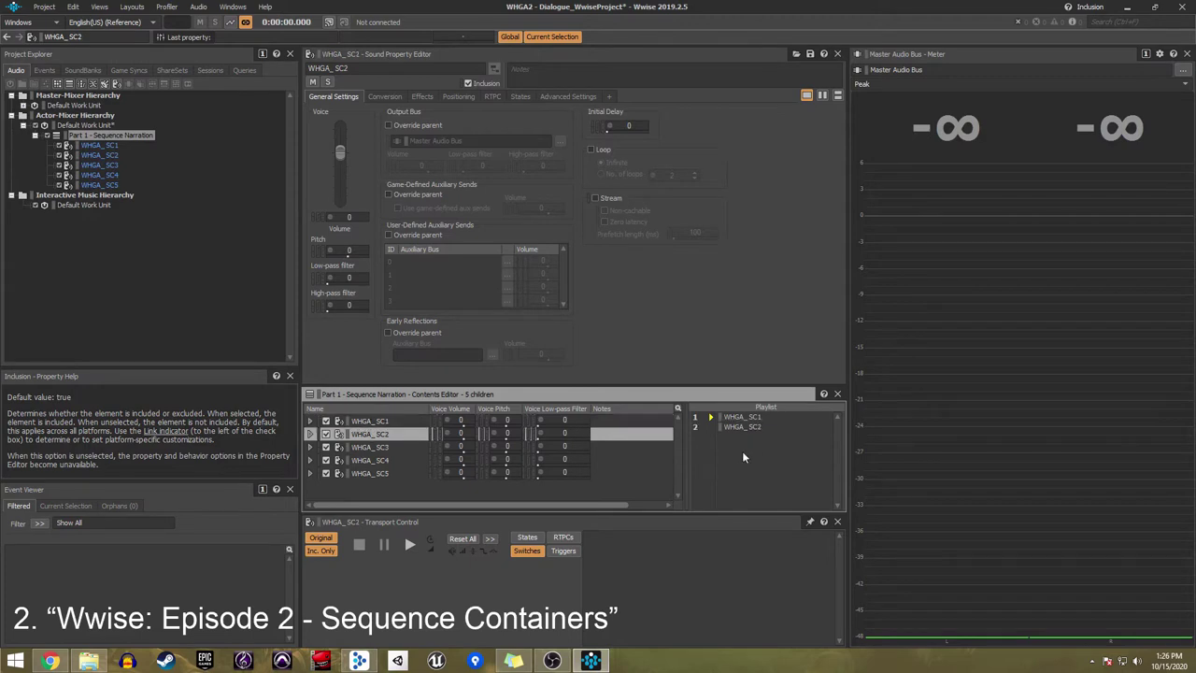
left_click_drag(420, 451, 794, 470)
left_click_drag(383, 460, 745, 478)
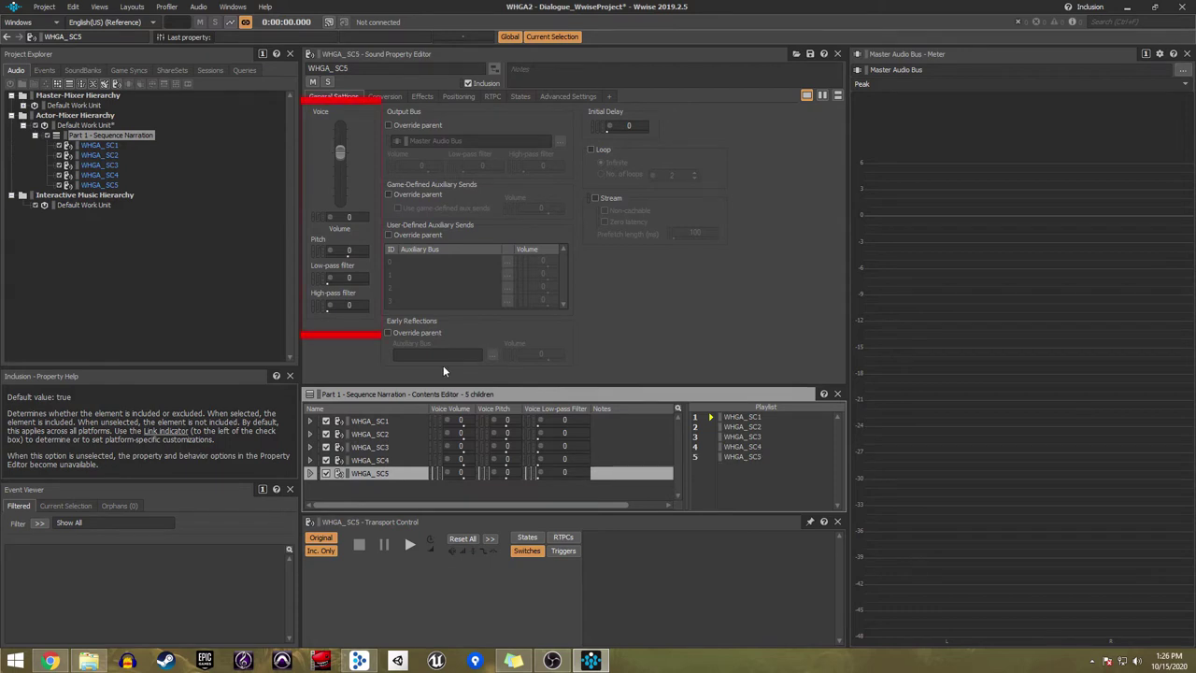
Step: Audition the sequence clip by clip, then play it through in Continuous play mode
left_click(114, 135)
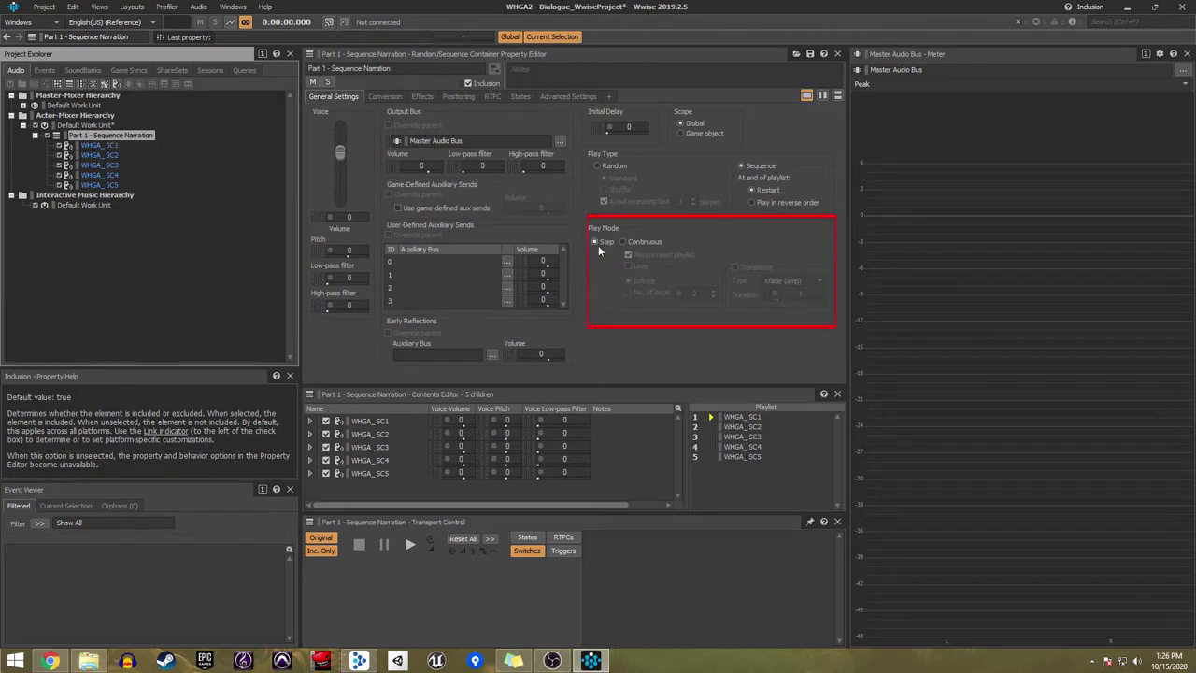
key("space")
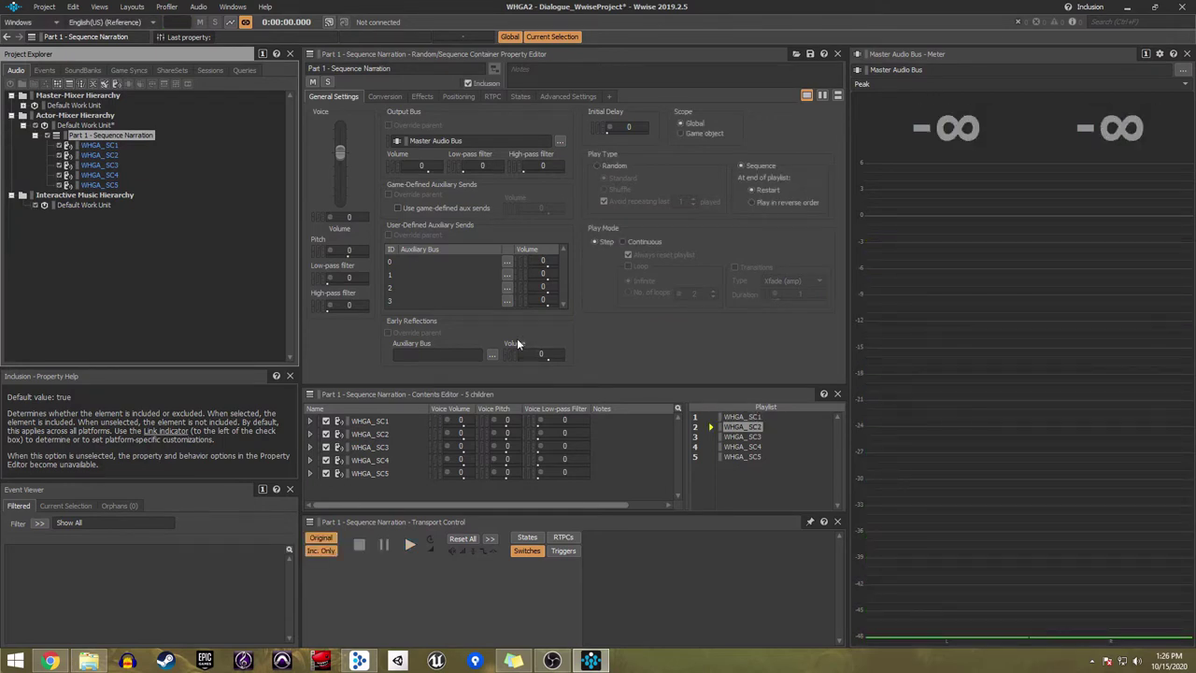
key("space")
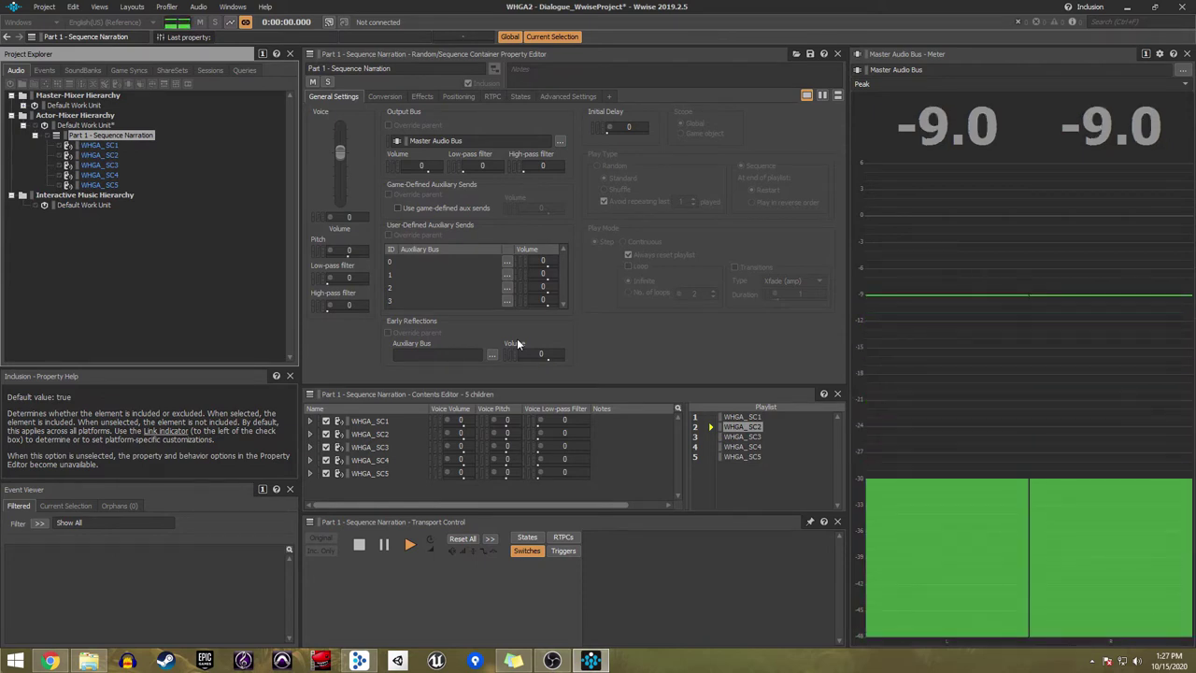
left_click(709, 418)
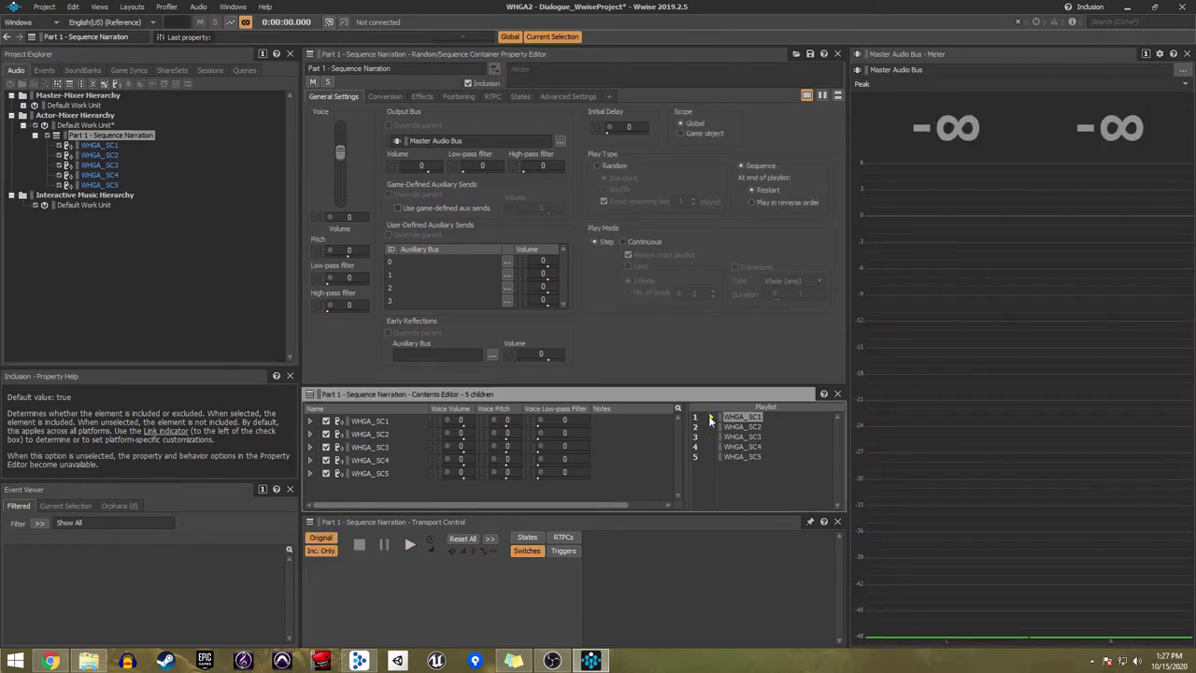
left_click(624, 241)
key("space")
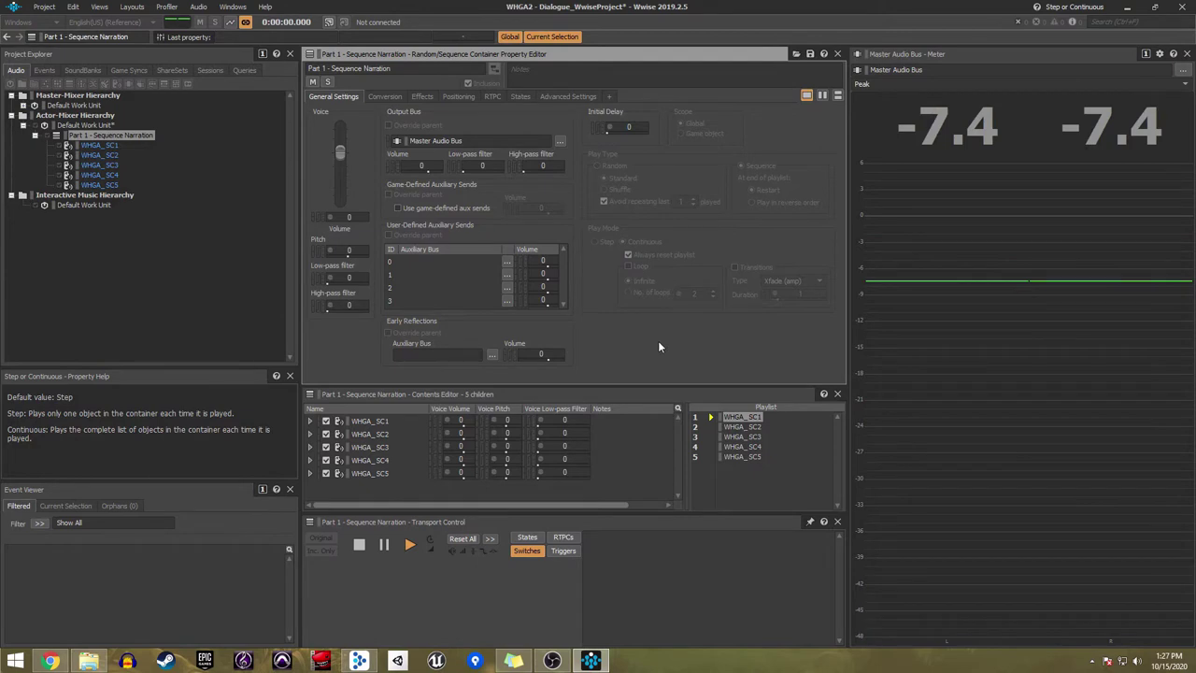
key("space")
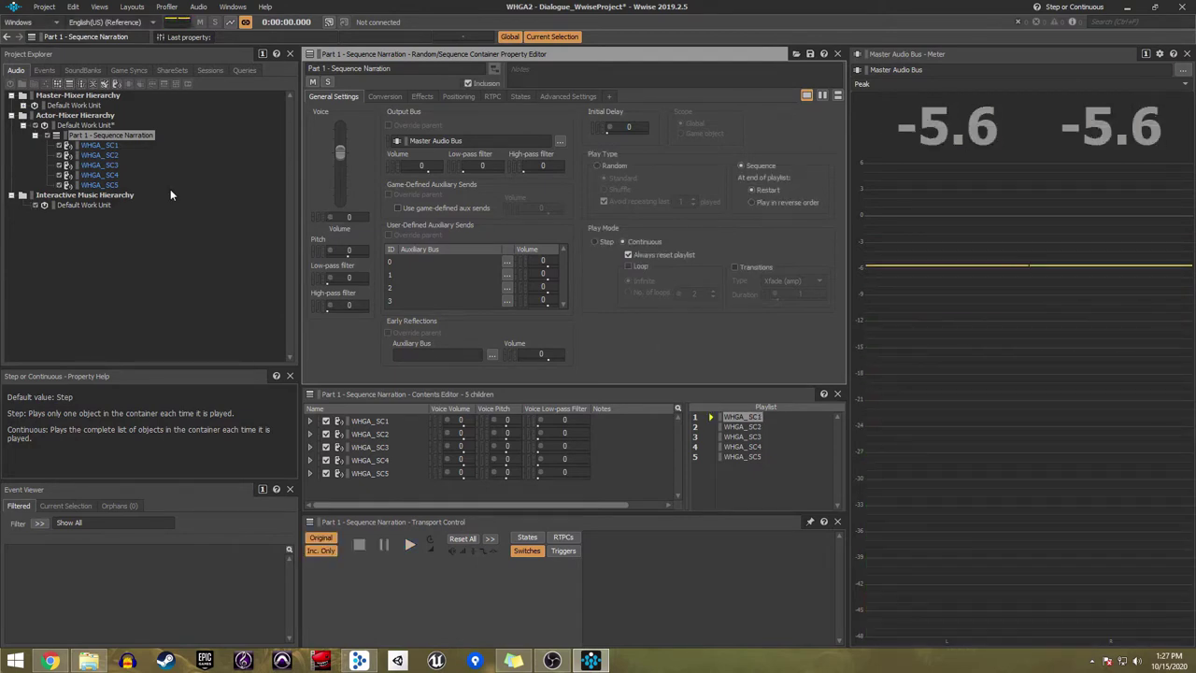
Step: Check WHGA_SC1 and WHGA_SC2's initial delay settings, then set the container back to Step mode
left_click(105, 147)
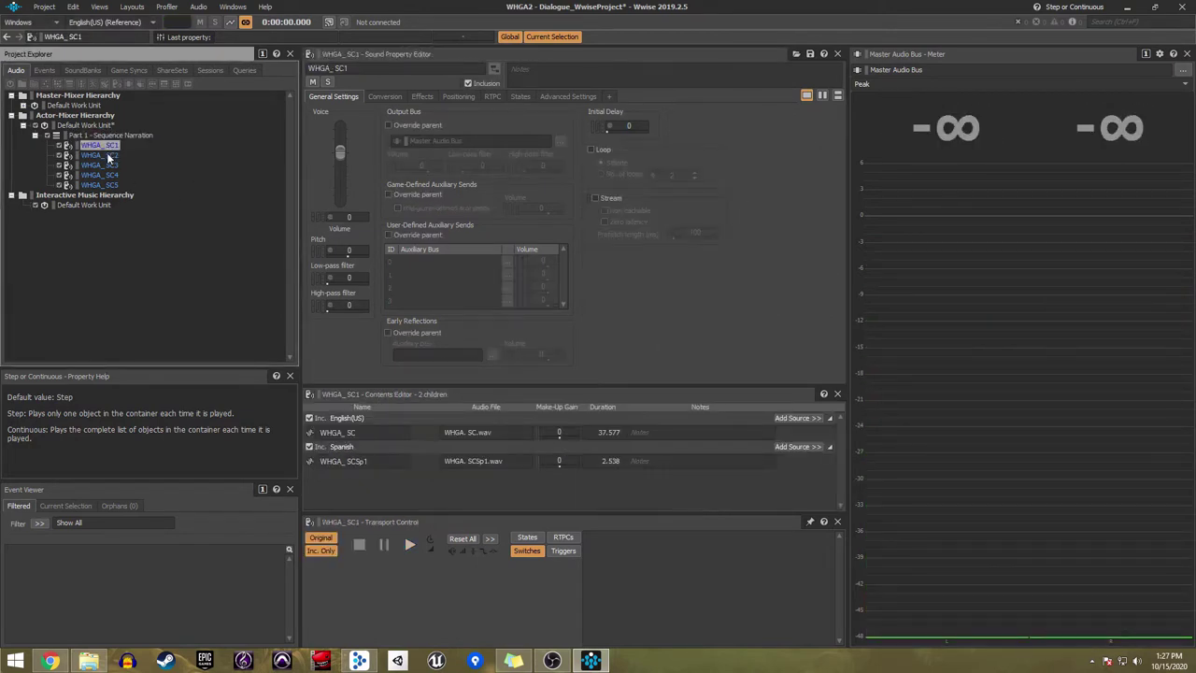
left_click(104, 155)
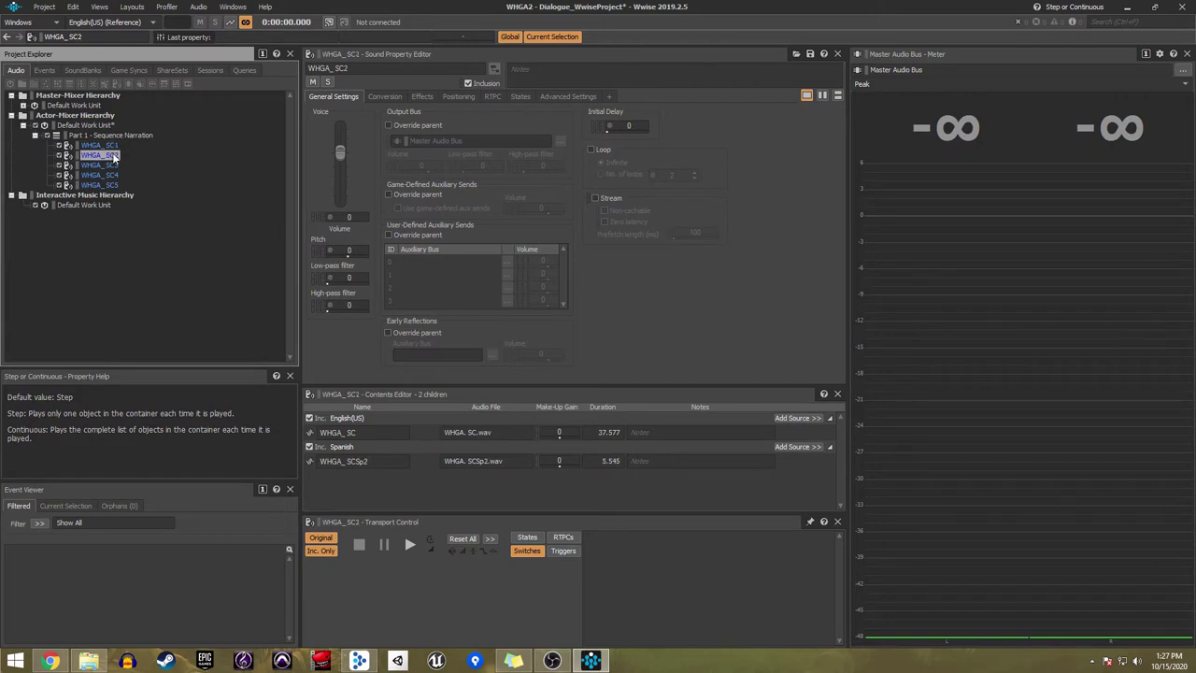
left_click(628, 126)
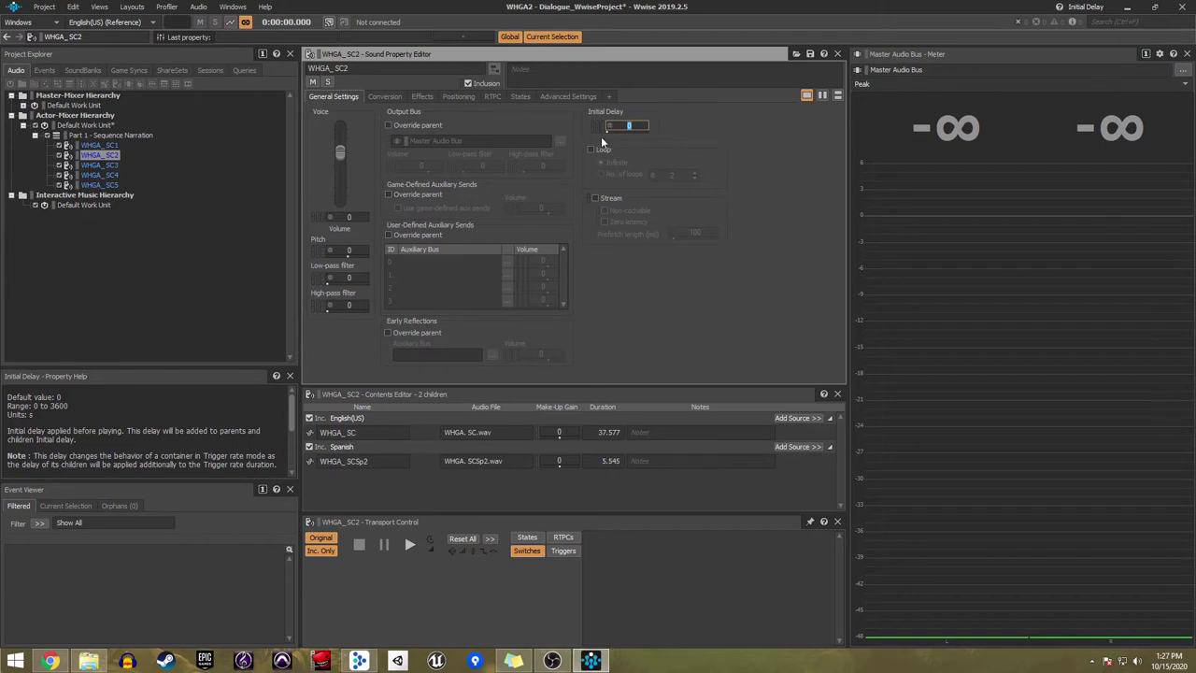
left_click(106, 136)
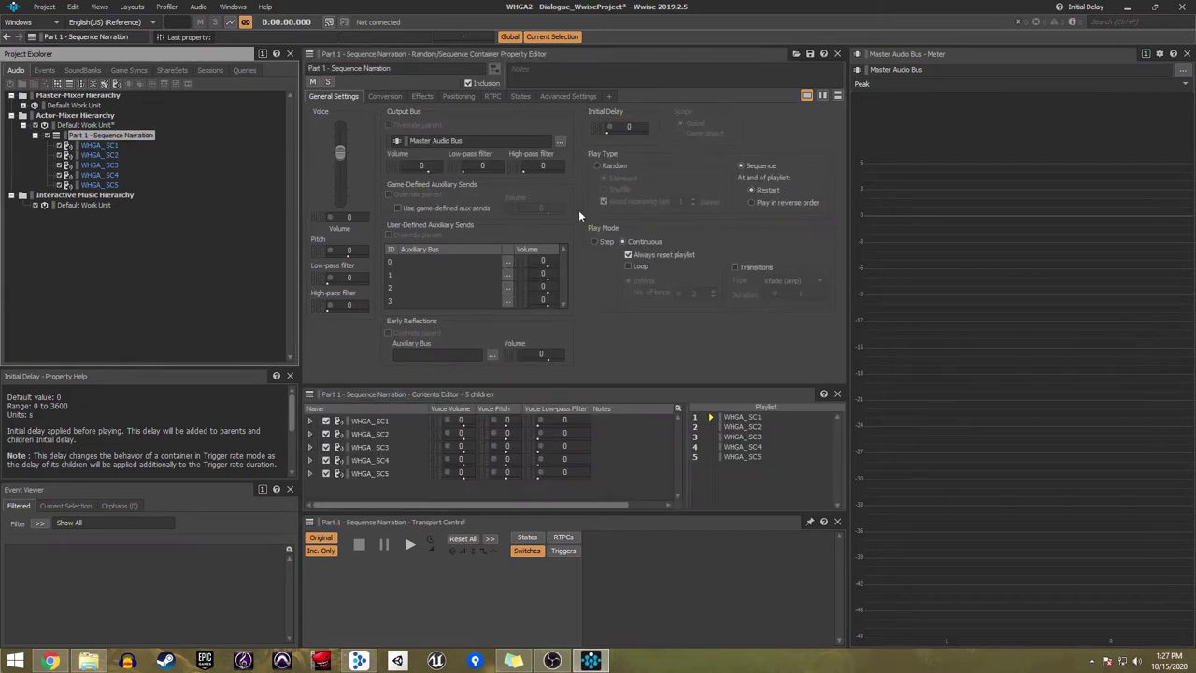
left_click(596, 241)
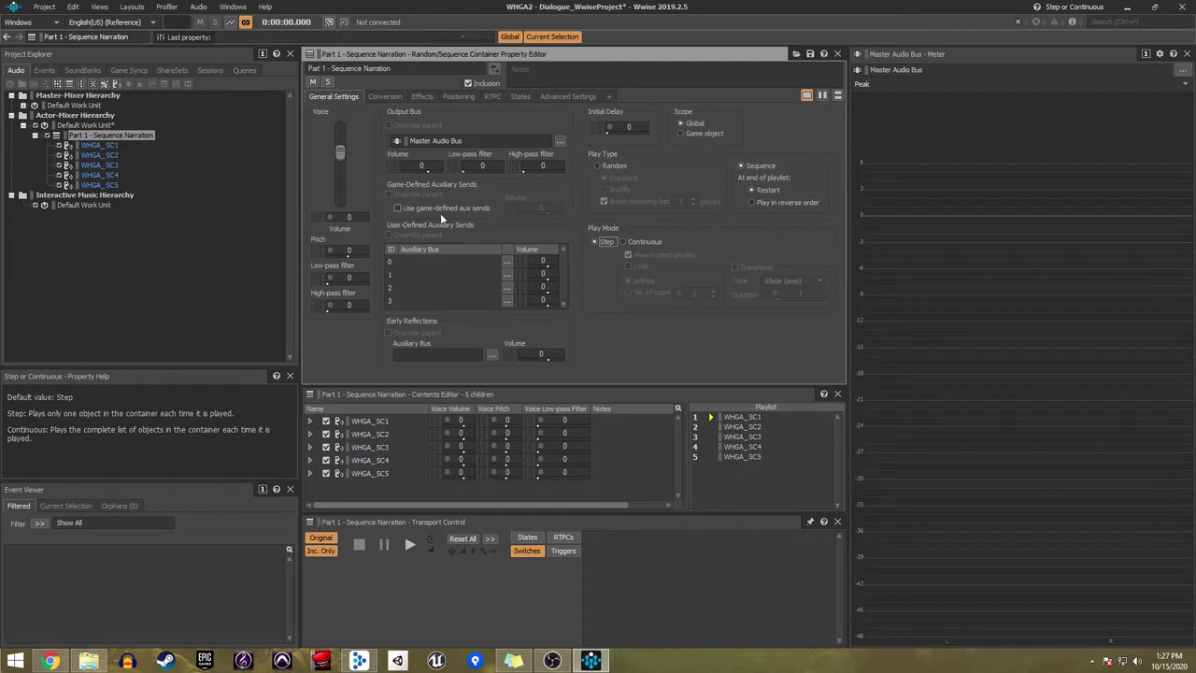
left_click(44, 71)
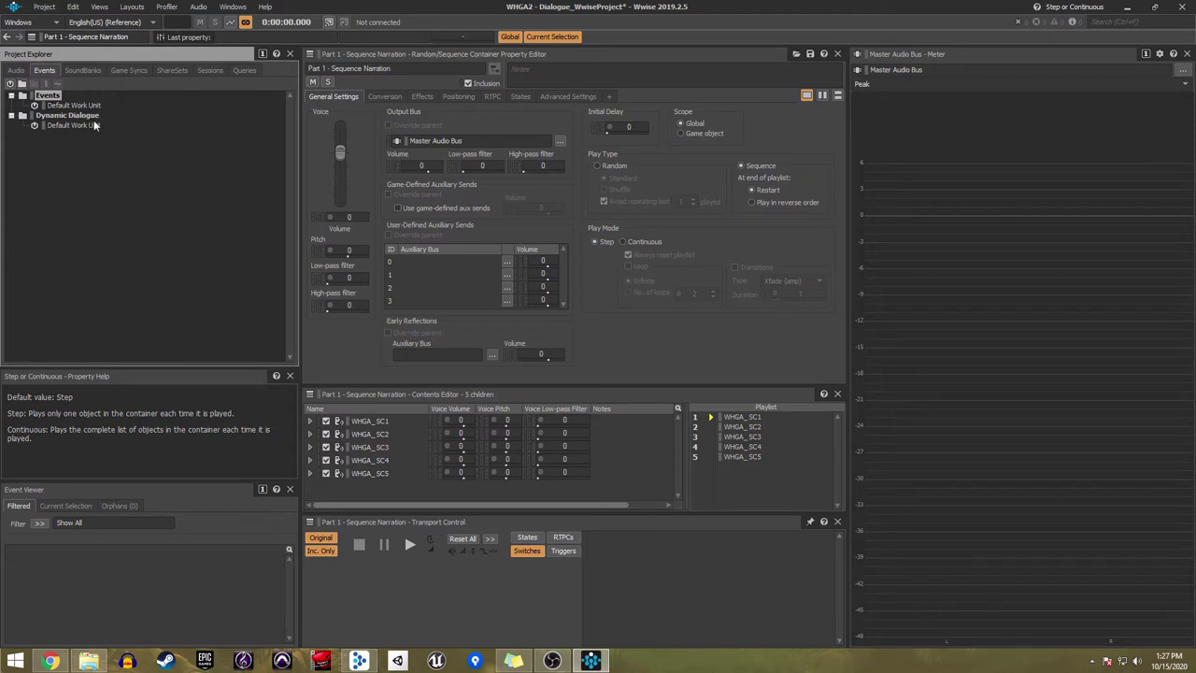
Step: Create event NarrationSC in the Default Work Unit with a Play action targeting Part 1 - Sequence Narration
left_click(75, 105)
left_click(46, 84)
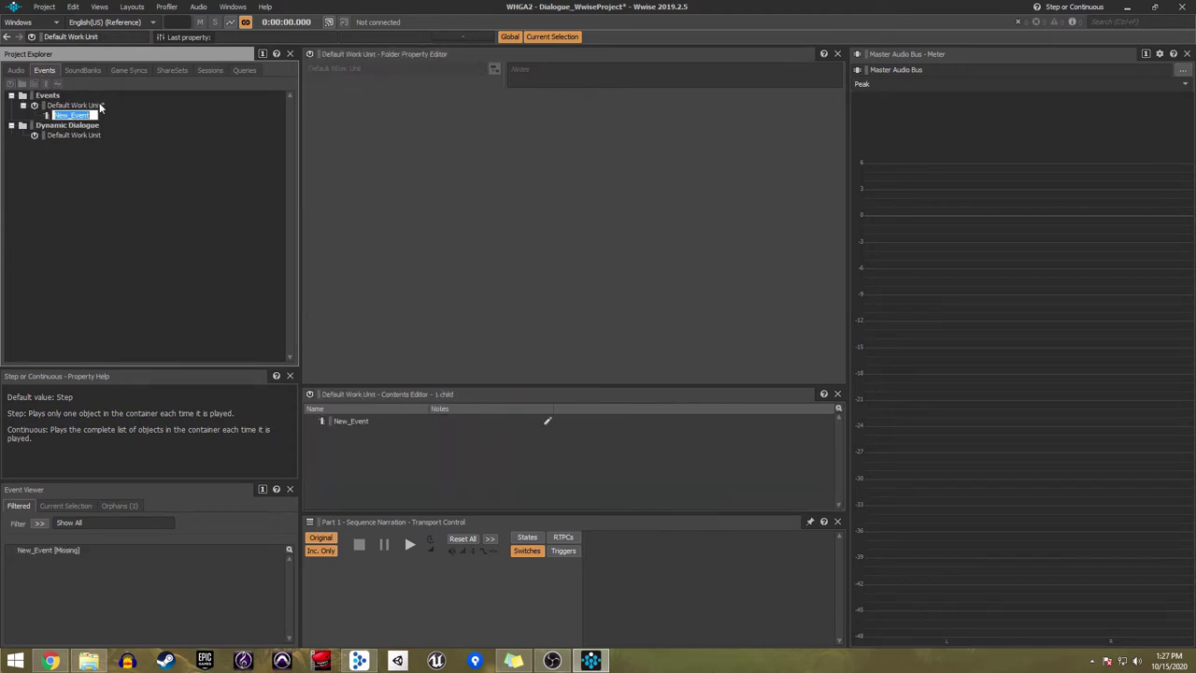
type("NarrationSC")
key("Return")
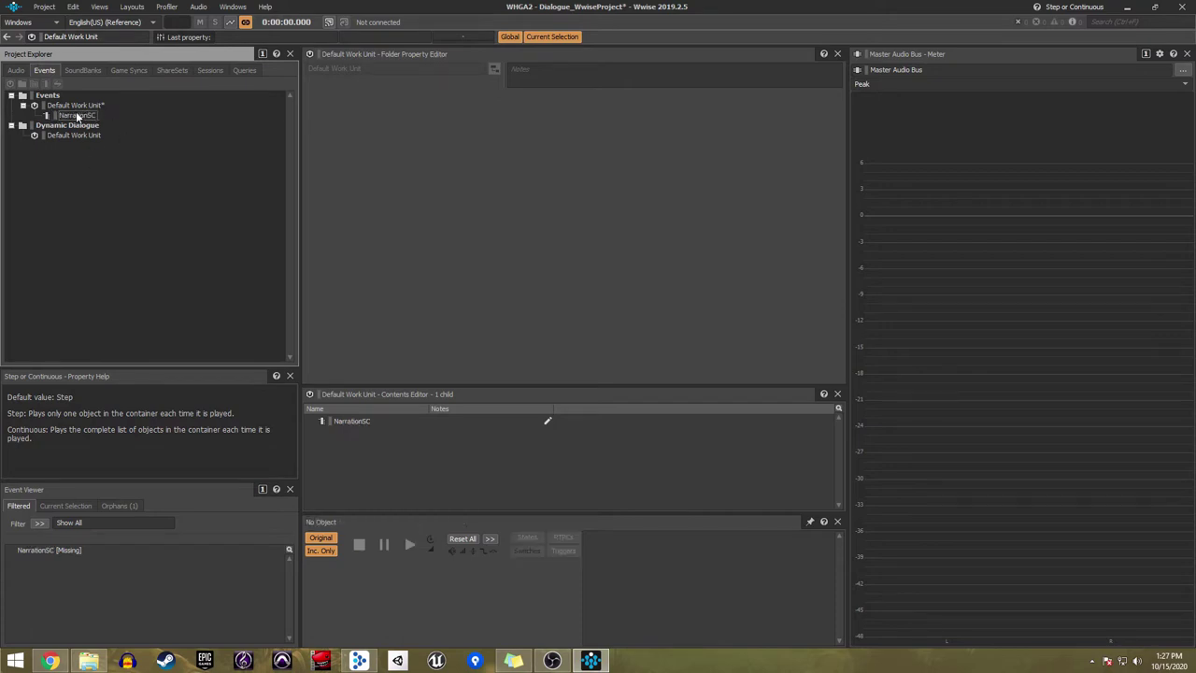
left_click(79, 114)
left_click(19, 71)
left_click_drag(97, 137, 467, 168)
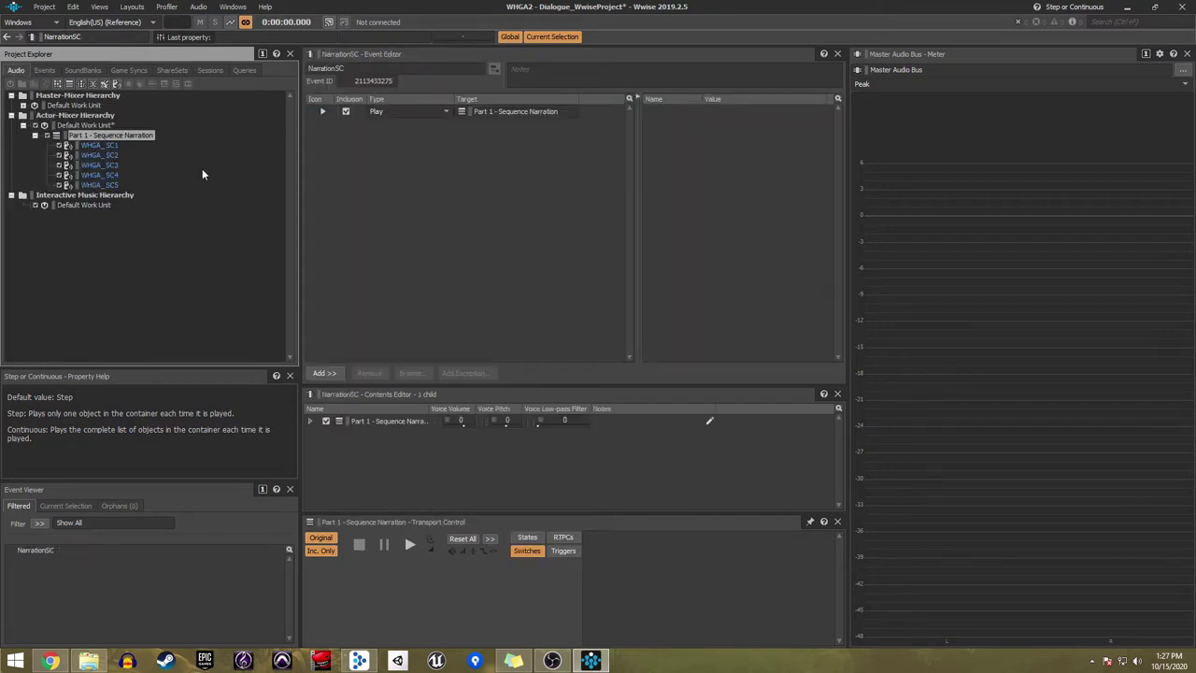
Step: Create a SoundBank named Main in the SoundBanks Default Work Unit and switch to the SoundBank layout
left_click(36, 136)
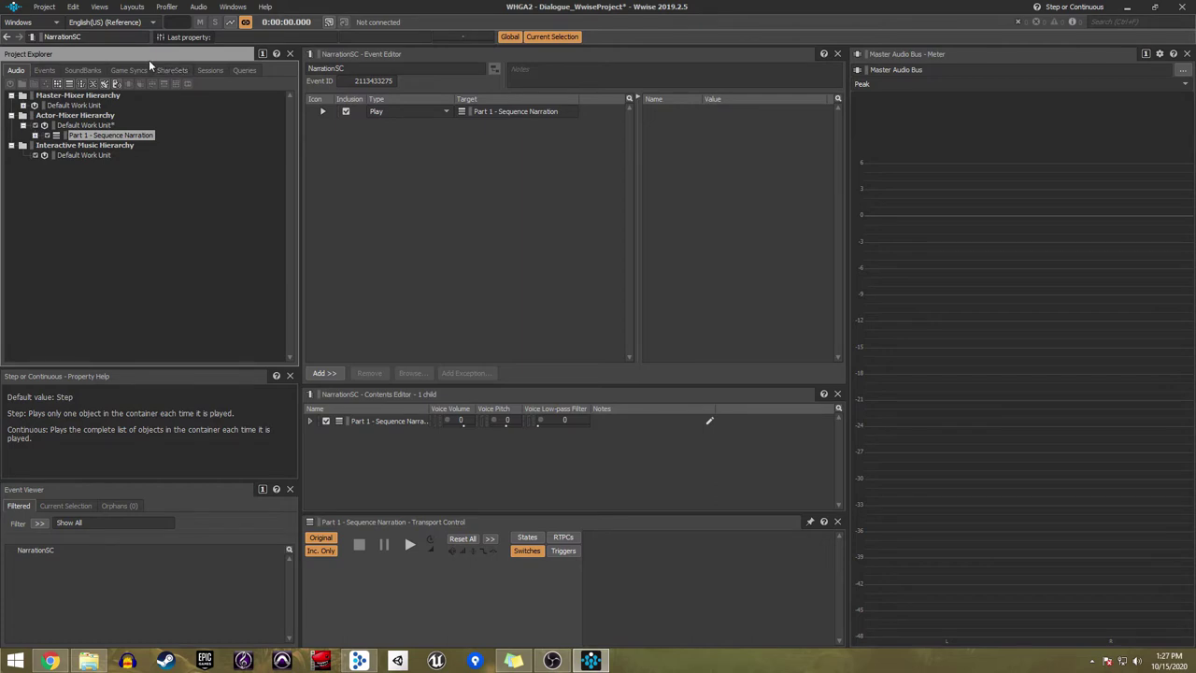
left_click(82, 70)
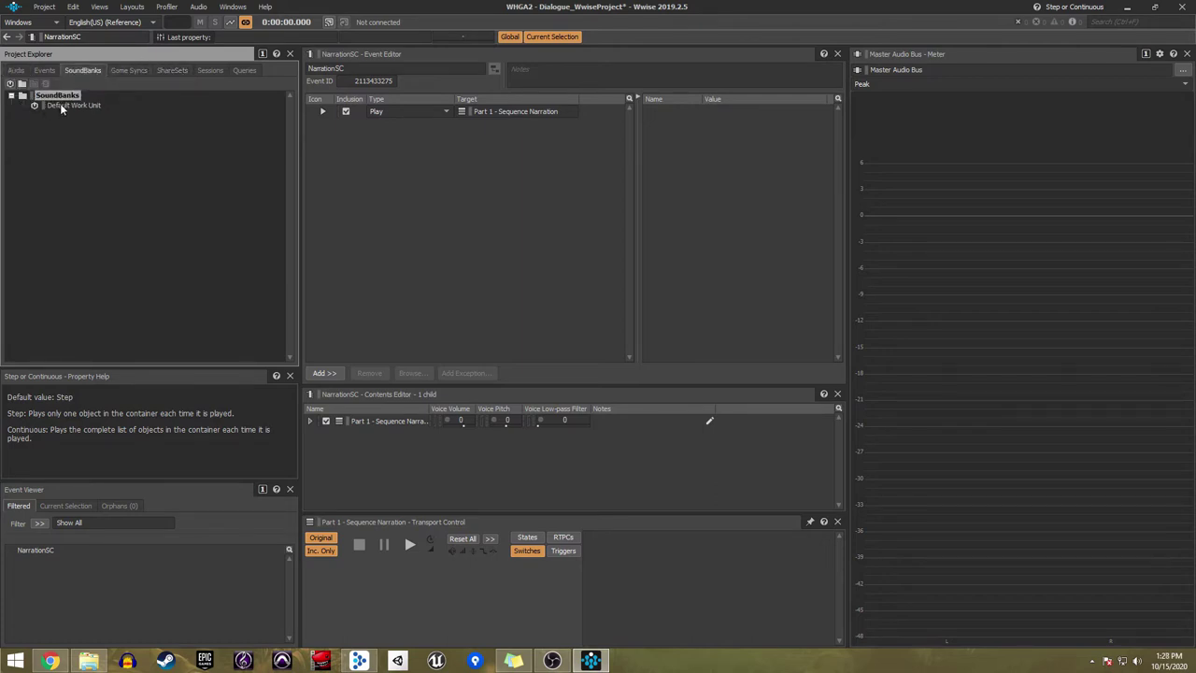
left_click(62, 104)
left_click(45, 83)
type("Main")
key("Return")
left_click(470, 173)
key("F7")
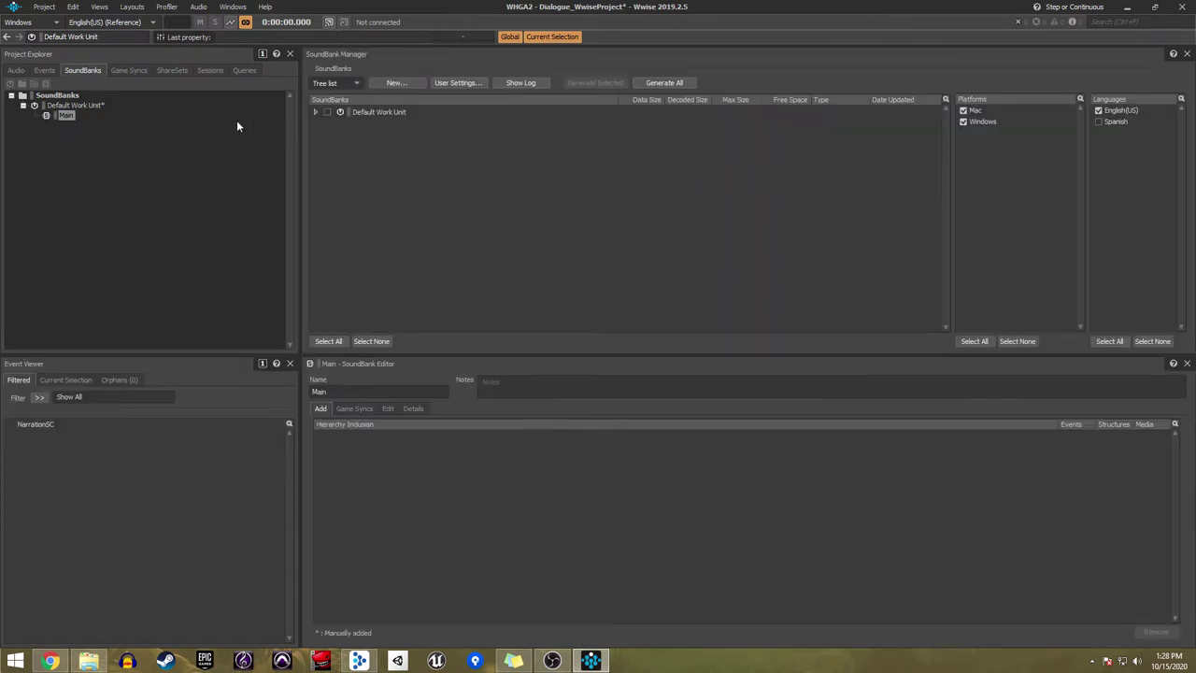
Step: Add NarrationSC to the Main bank and generate it for English(US) and Spanish
left_click(314, 112)
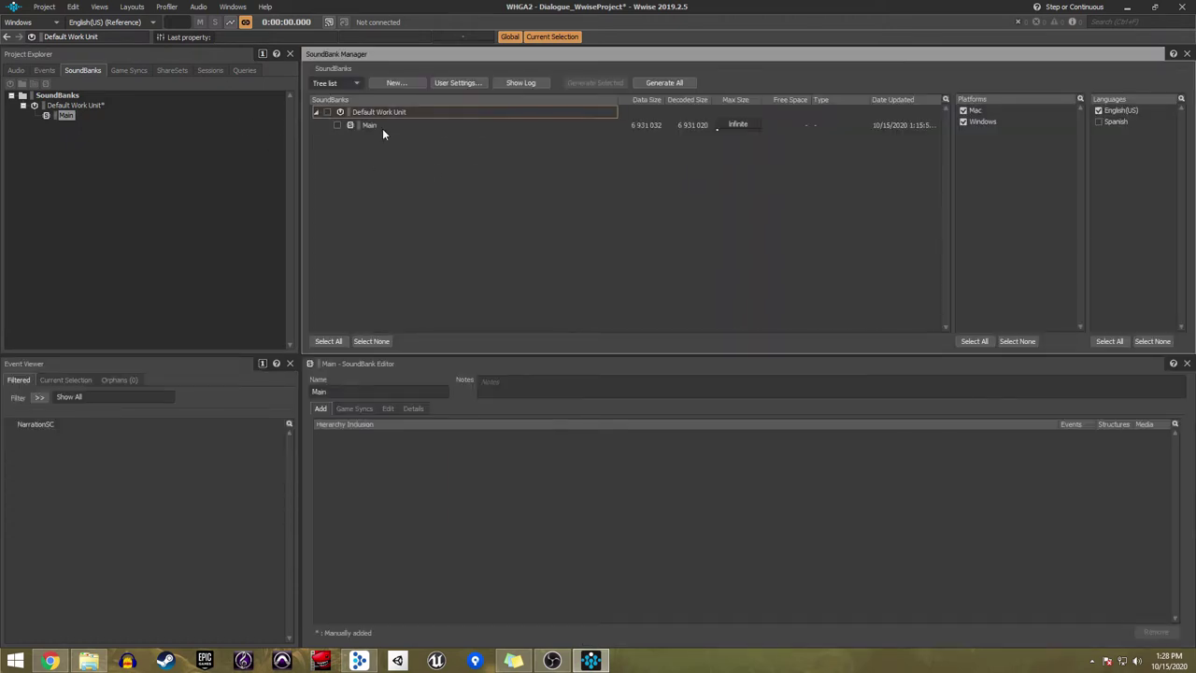
left_click_drag(38, 425, 423, 465)
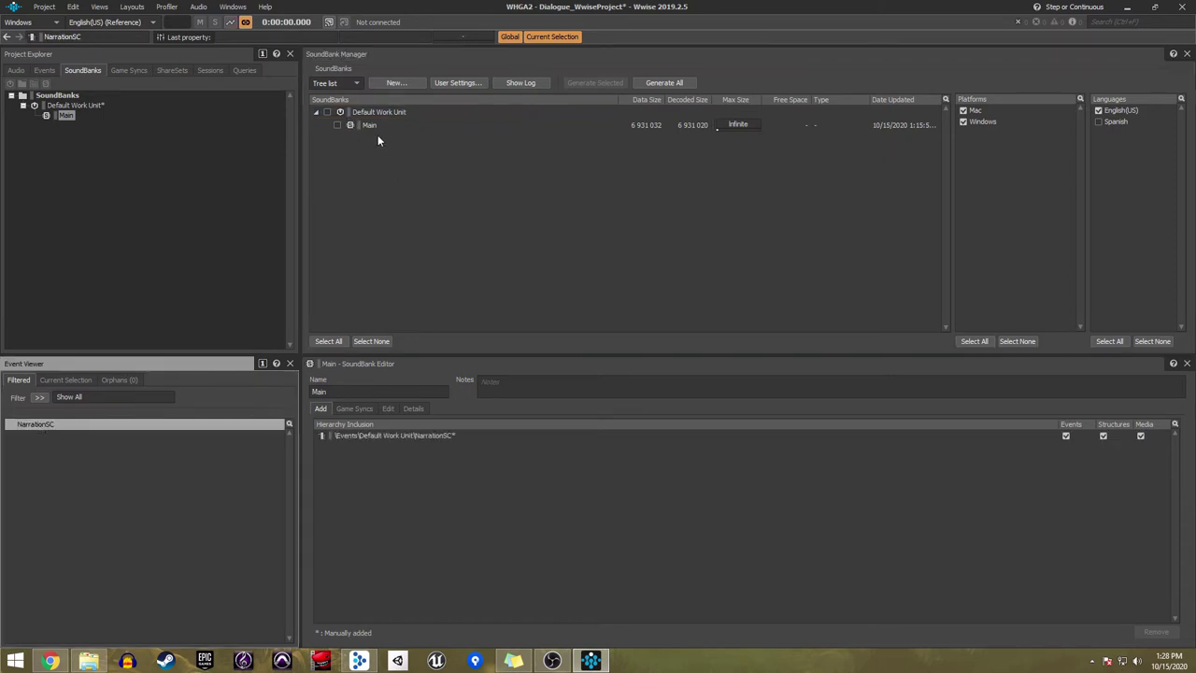
left_click(339, 125)
left_click(1102, 122)
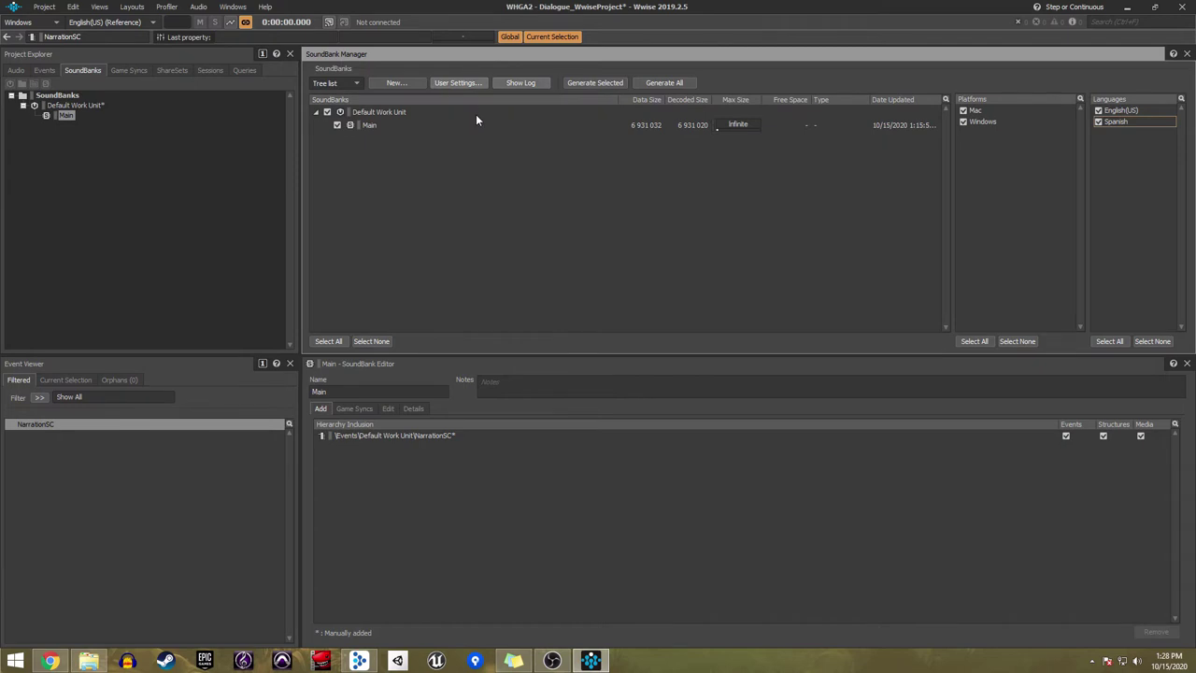
left_click(594, 83)
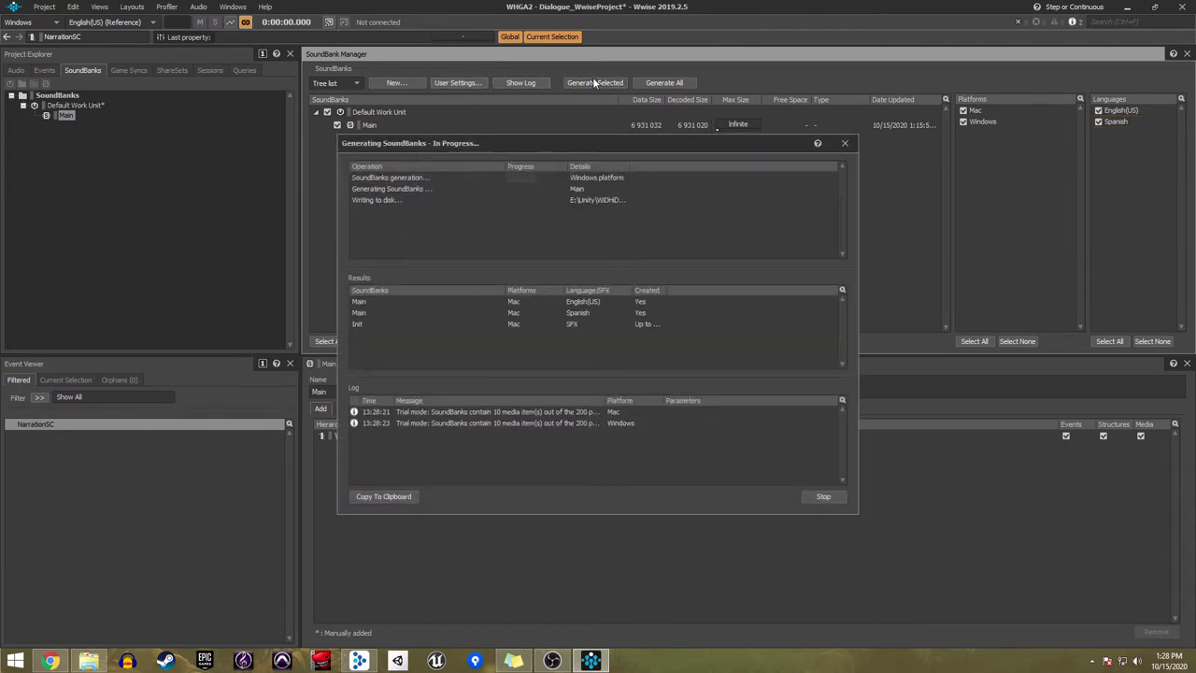
left_click(822, 496)
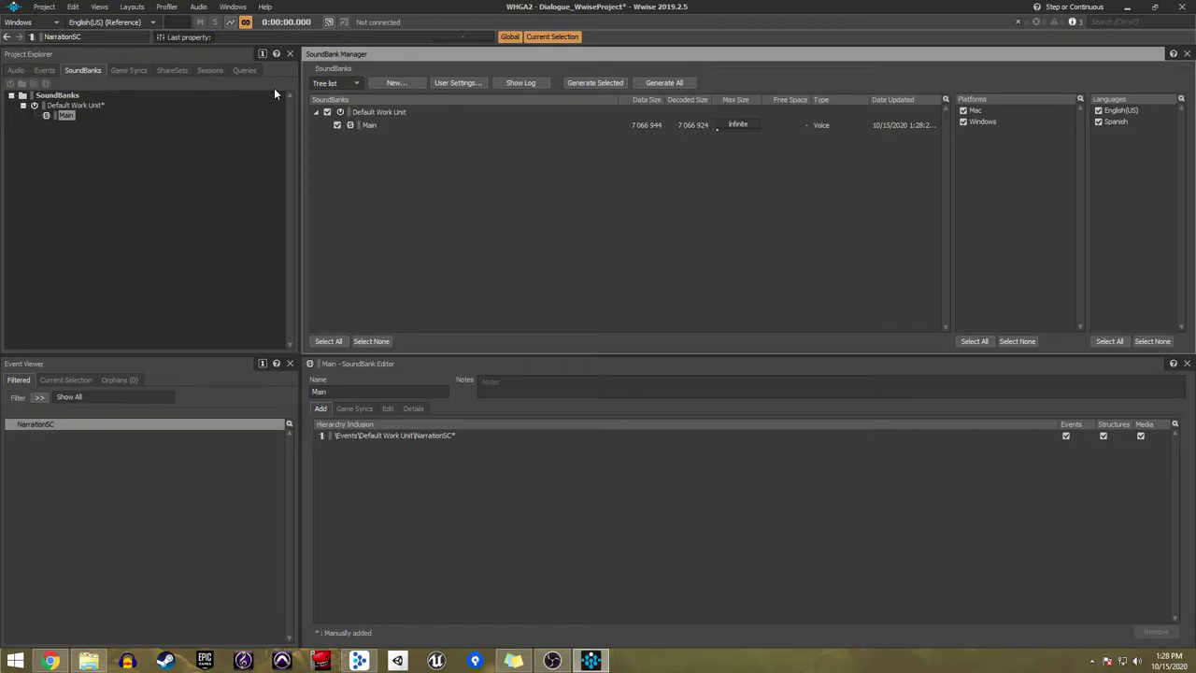
left_click(16, 71)
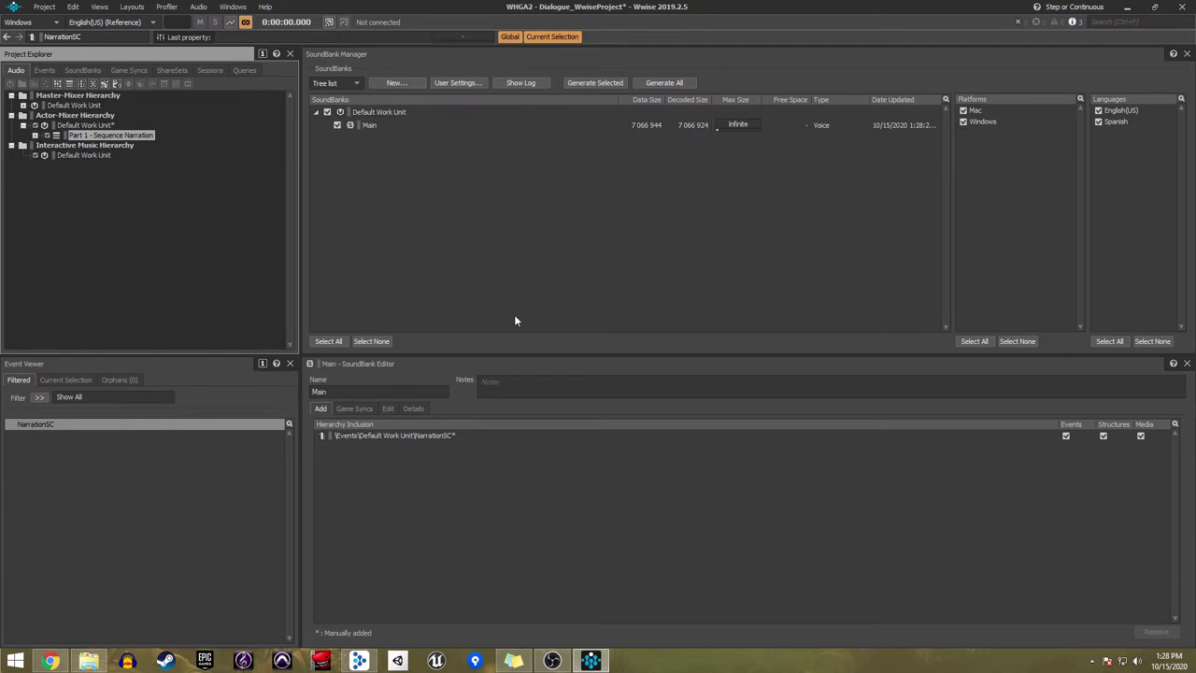
key("F5")
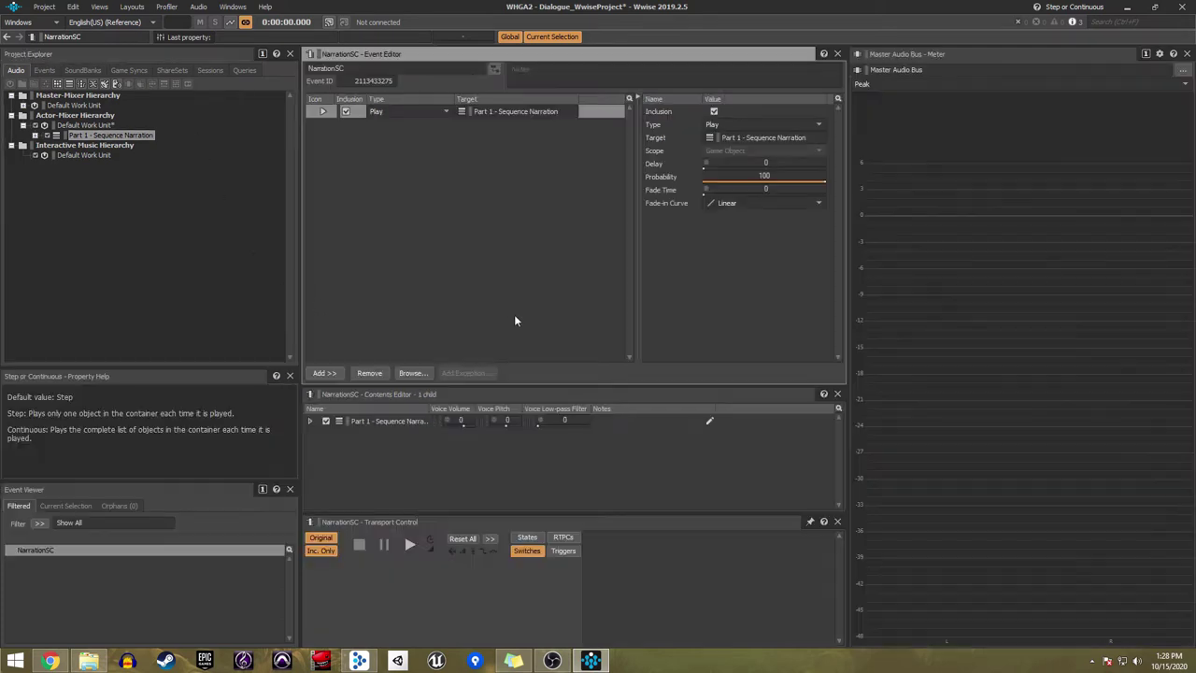
Step: Create a virtual folder named 'Part 2 - Single-Dual-Argument Systems' under the Actor-Mixer Default Work Unit
left_click(77, 124)
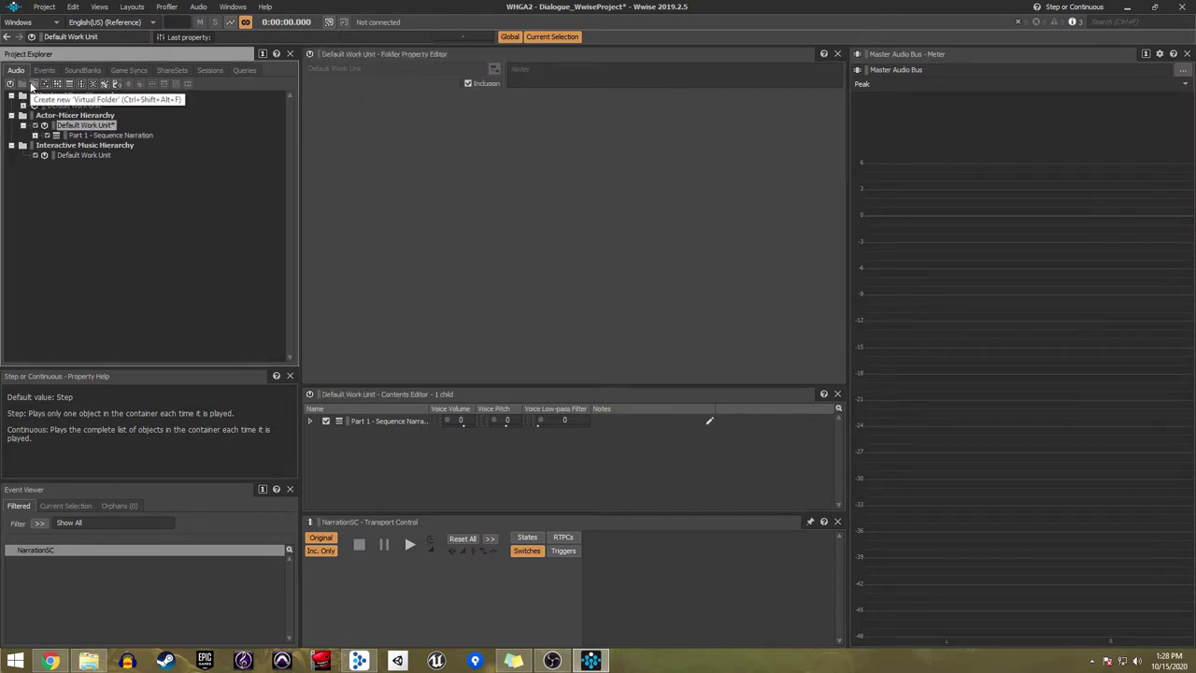
left_click(31, 85)
type("Part 2 - Single-Dual-Argumen")
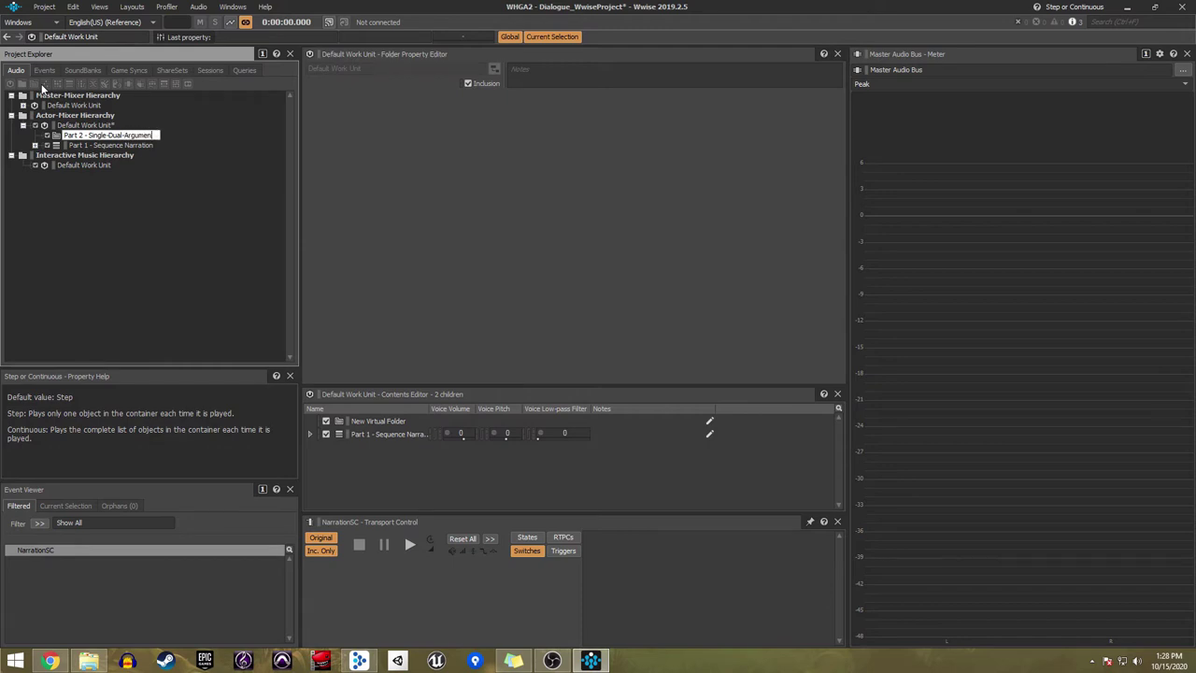
type("ystems")
key("Return")
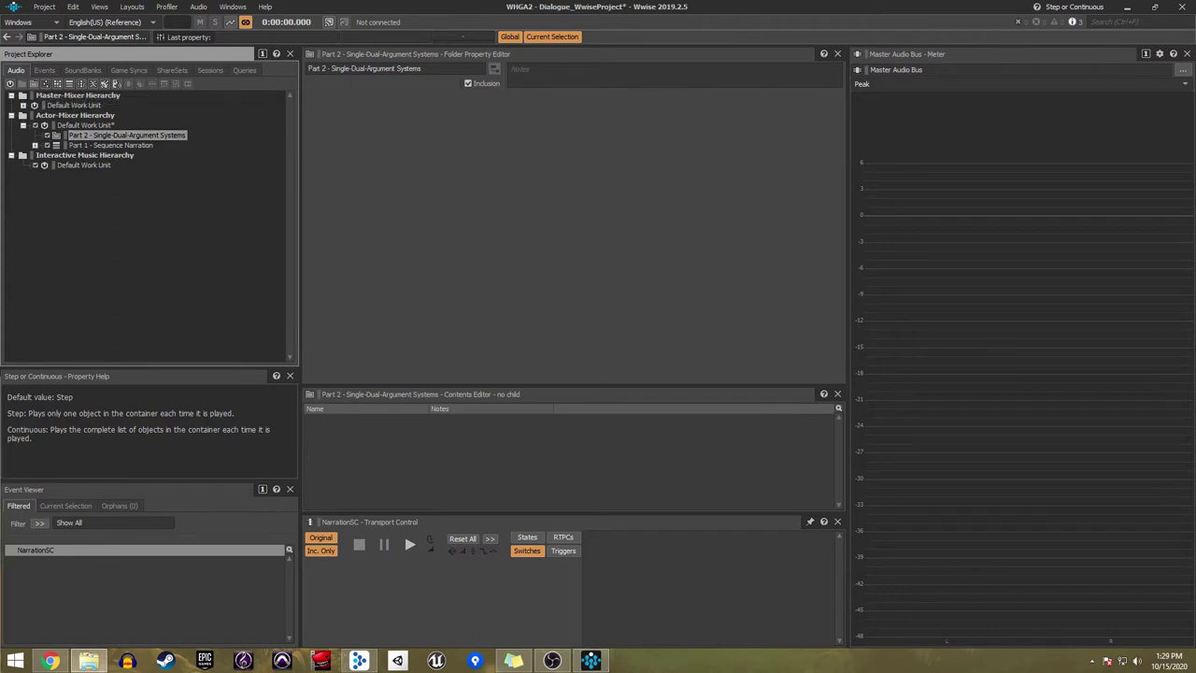
Step: Import WHGA_SDA1 and WHGA_SDA2 into the Part 2 folder as Sound SFX, replacing existing files
left_click_drag(65, 385, 121, 137)
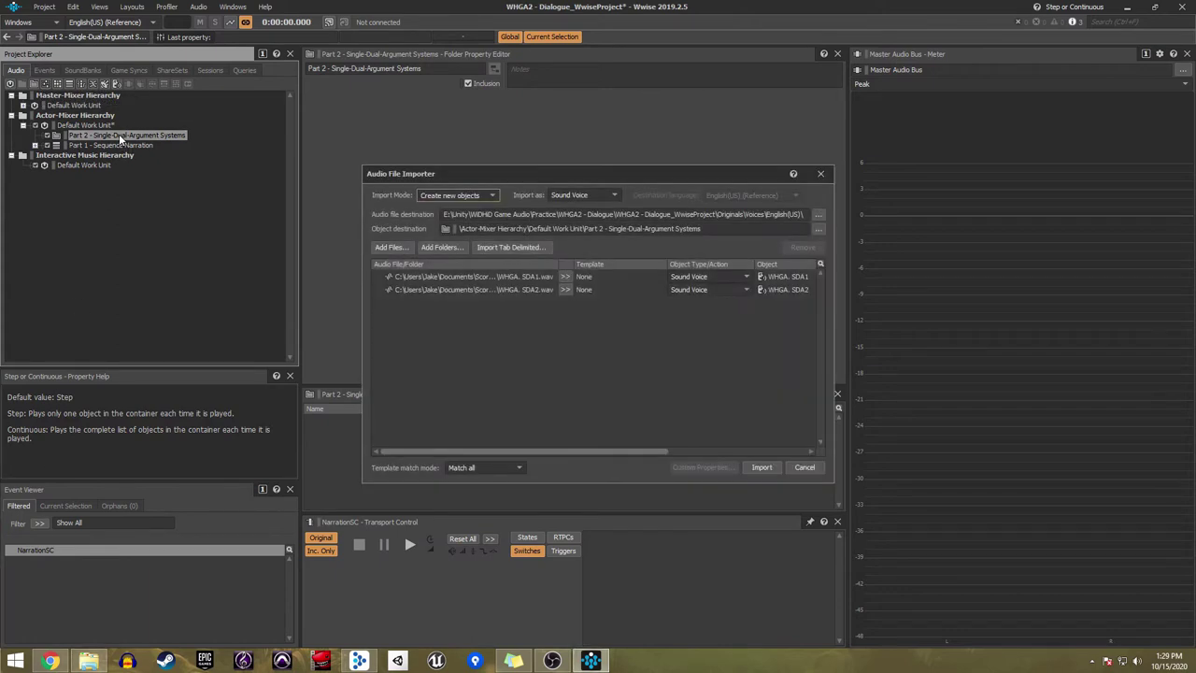
left_click(572, 195)
left_click(571, 207)
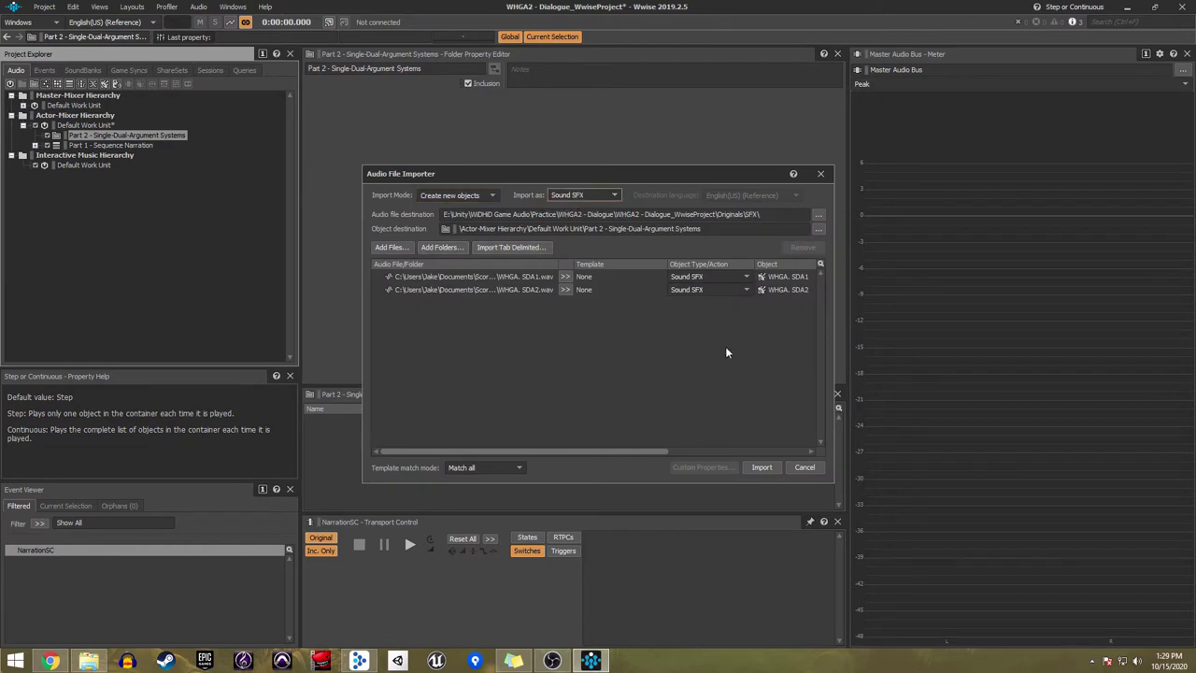
left_click(762, 468)
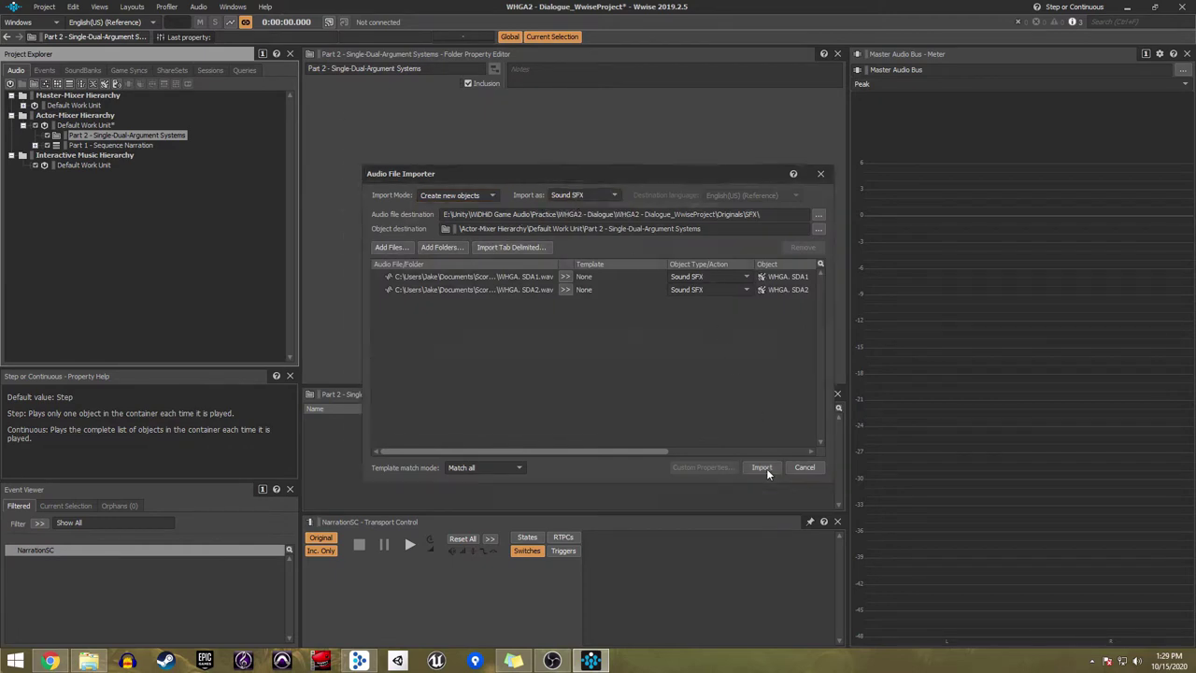
left_click(773, 513)
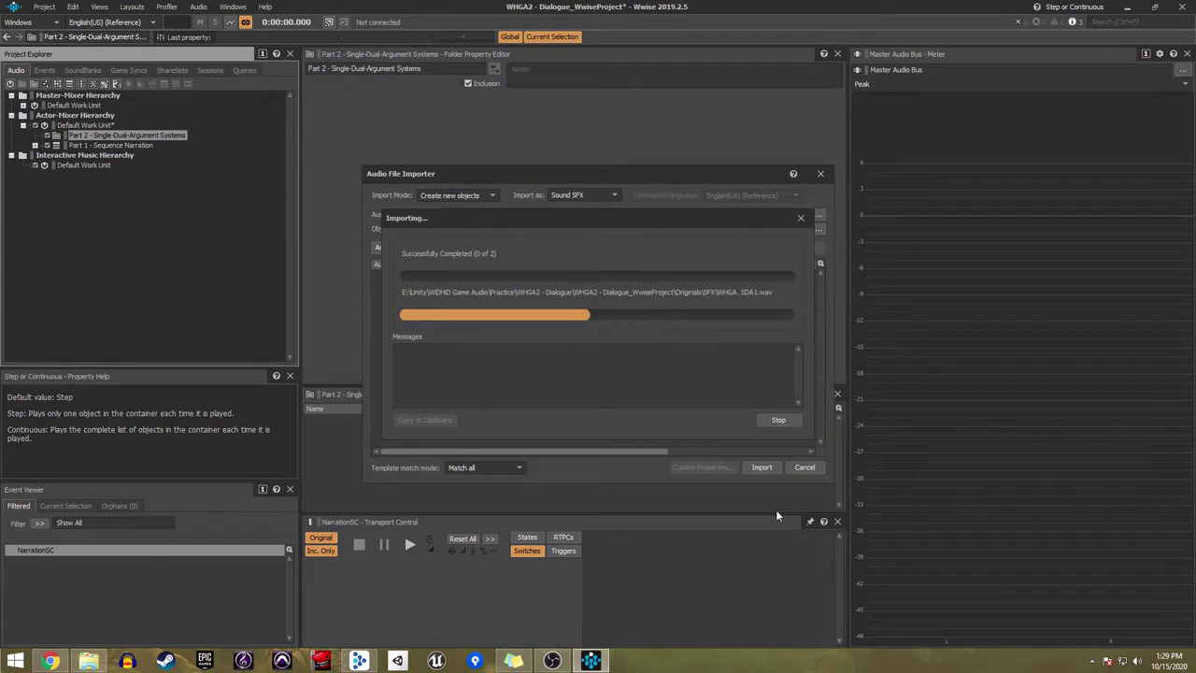
left_click(35, 136)
left_click(69, 84)
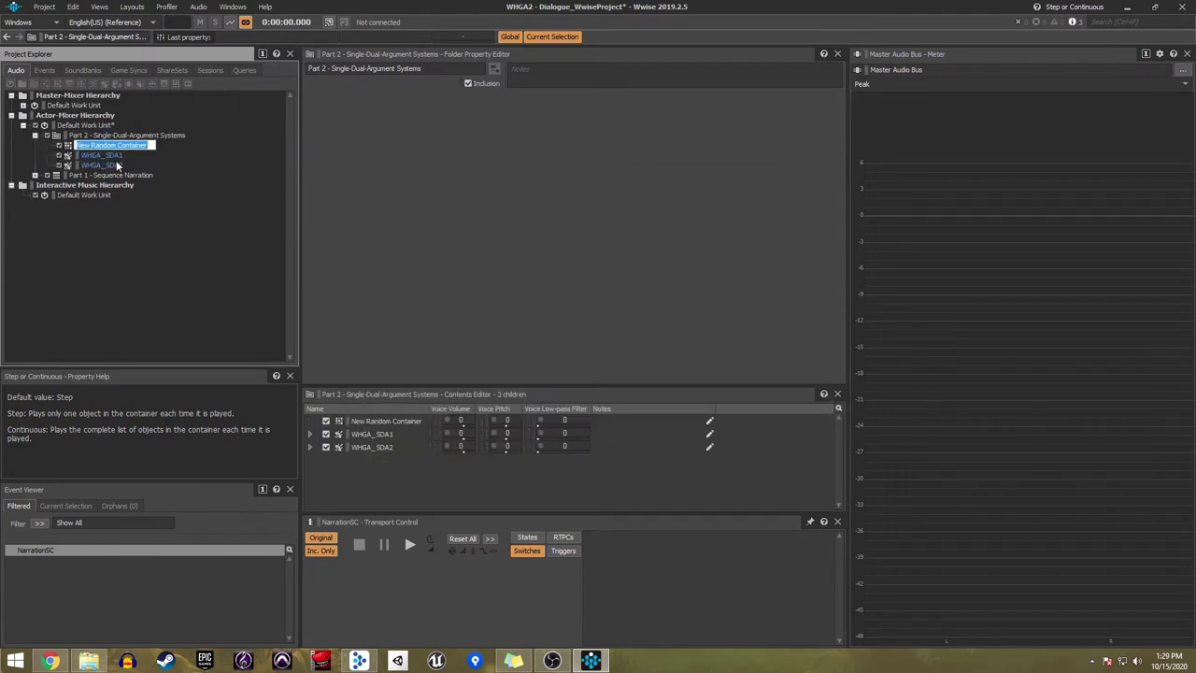
Step: Name the first Part 2 random container DannyPasses, then duplicate it into DannyShoots and JohnPasses
type("DannyPasses")
key("Return")
key("ctrl+d")
key("F2")
type("Shots")
key("Return")
left_click(100, 144)
key("ctrl+d")
key("F2")
type("JohnPasses")
key("Return")
Step: Make three more duplicate random containers named JohnShoots, MikePasses and MikeShoots
key("ctrl+d")
key("F2")
type("JohnShoots")
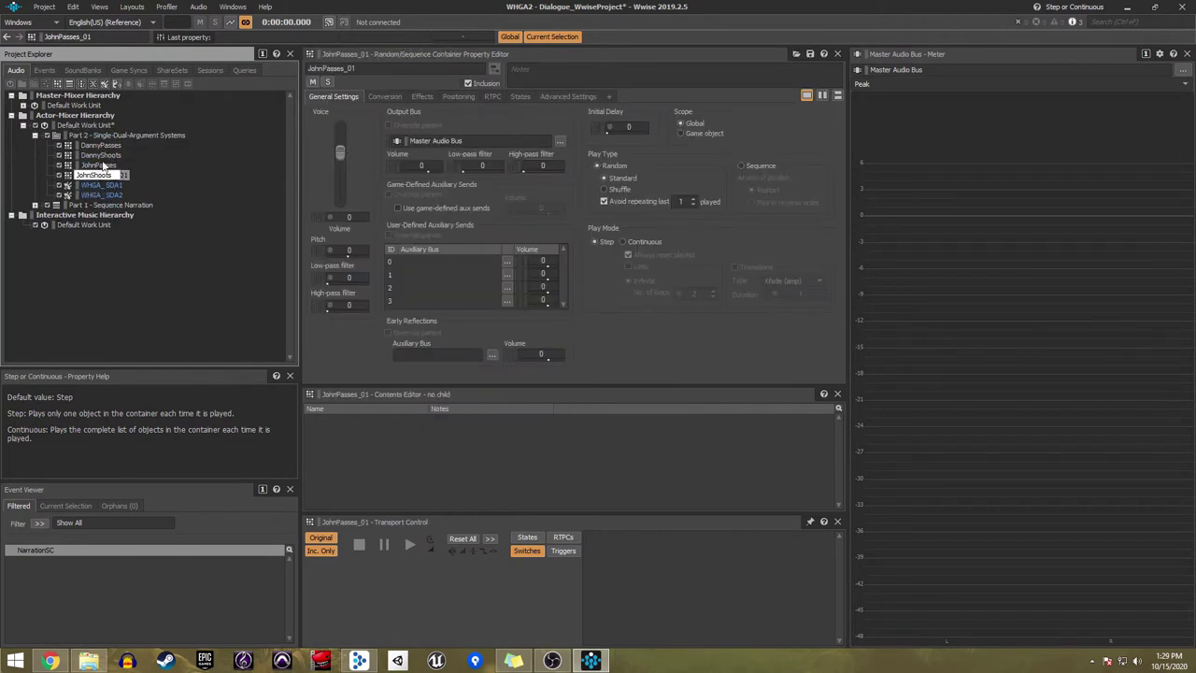
left_click(100, 145)
key("ctrl+d")
key("F2")
type("MikePasses")
key("Return")
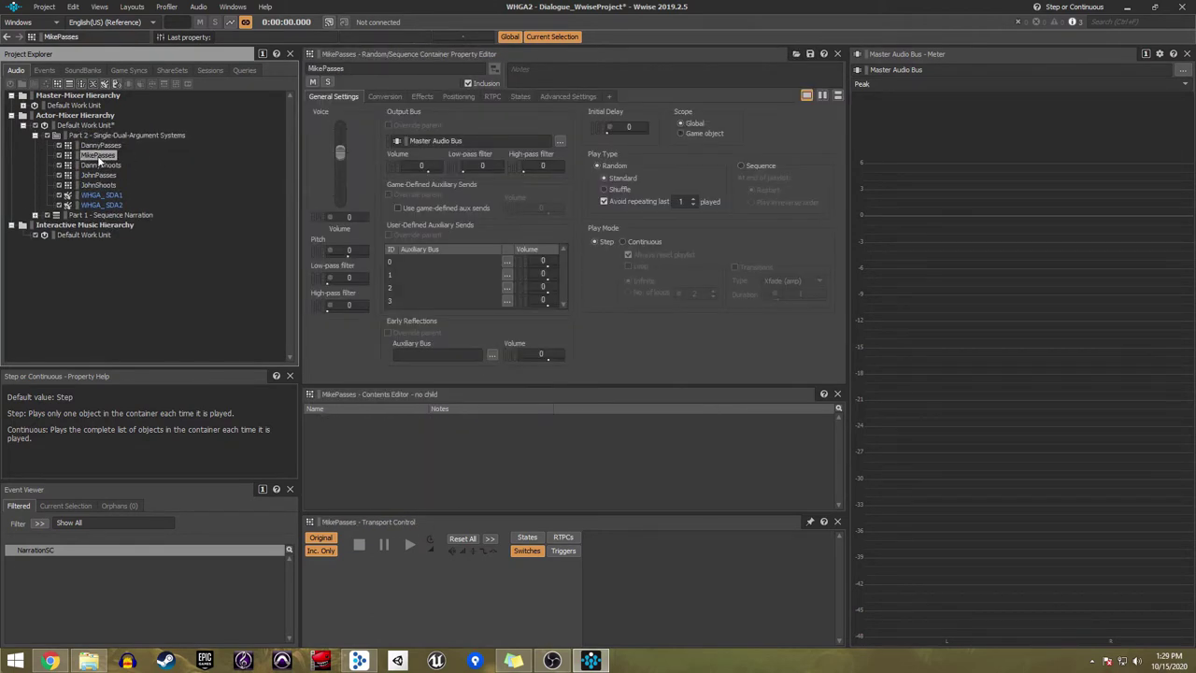
key("ctrl+d")
key("F2")
type("MikeShoots")
key("Return")
Step: Add new random containers AndScores and ToDanny to the Part 2 folder
left_click(126, 134)
left_click(60, 83)
type("AndScores")
key("Return")
left_click(126, 134)
left_click(61, 82)
type("ToDanny")
key("Return")
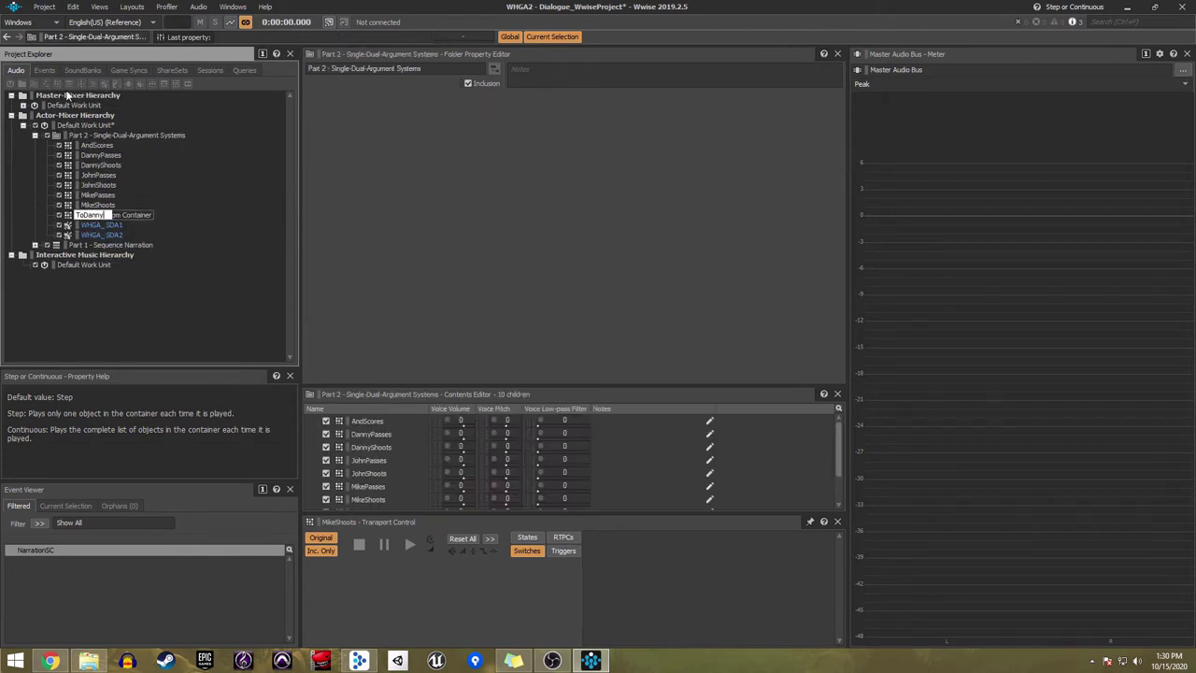
Step: Duplicate ToDanny into ToJohn and start another copy named ToMike
key("ctrl+d")
key("F2")
type("ToJohn")
key("Return")
key("ctrl+d")
key("F2")
type("ToM")
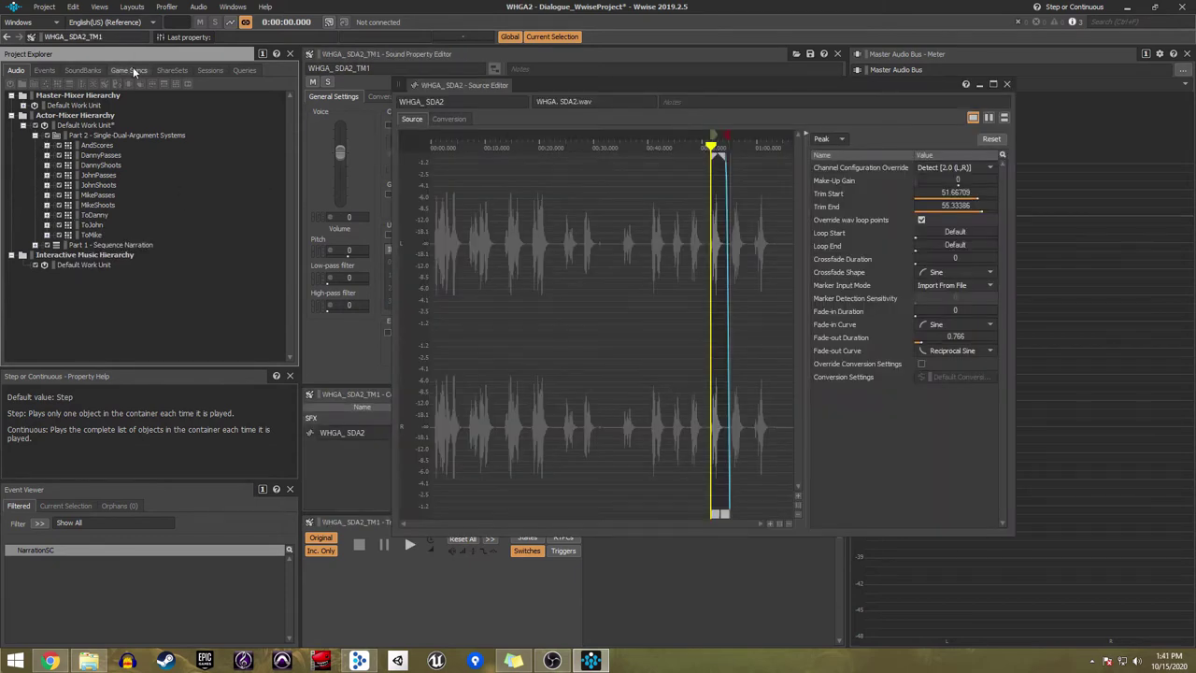
left_click(130, 69)
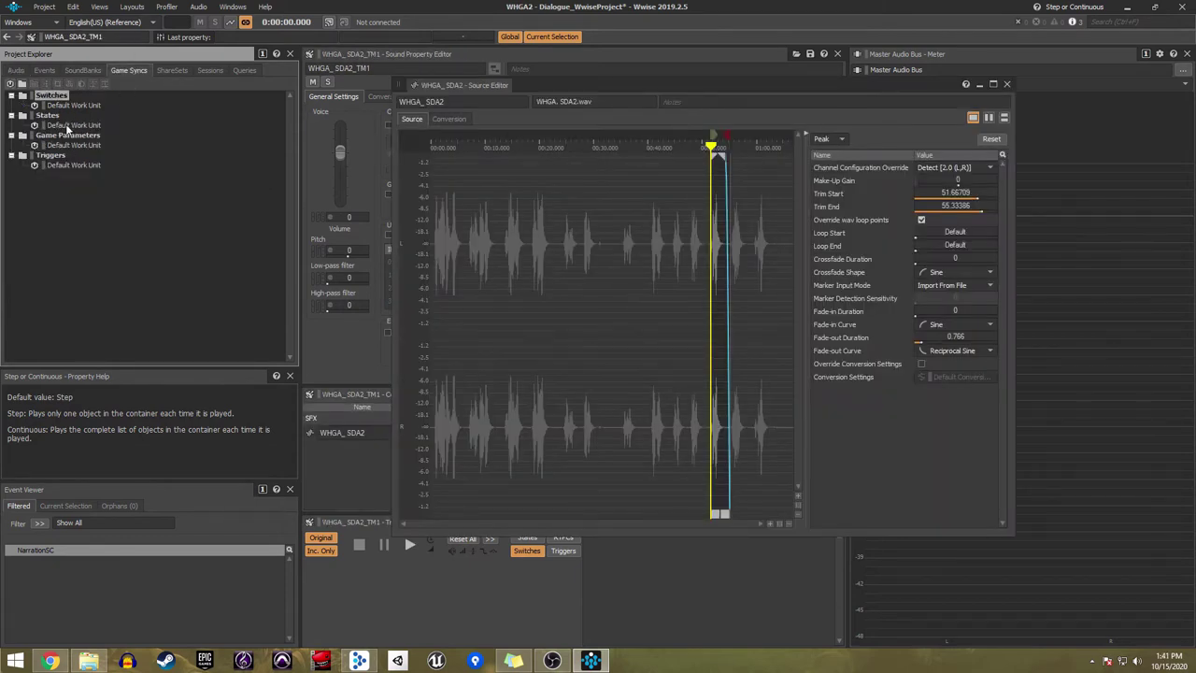
Step: Create state groups PlayerName, PlayerAction and EndAction under the States work unit
left_click(68, 125)
left_click(68, 85)
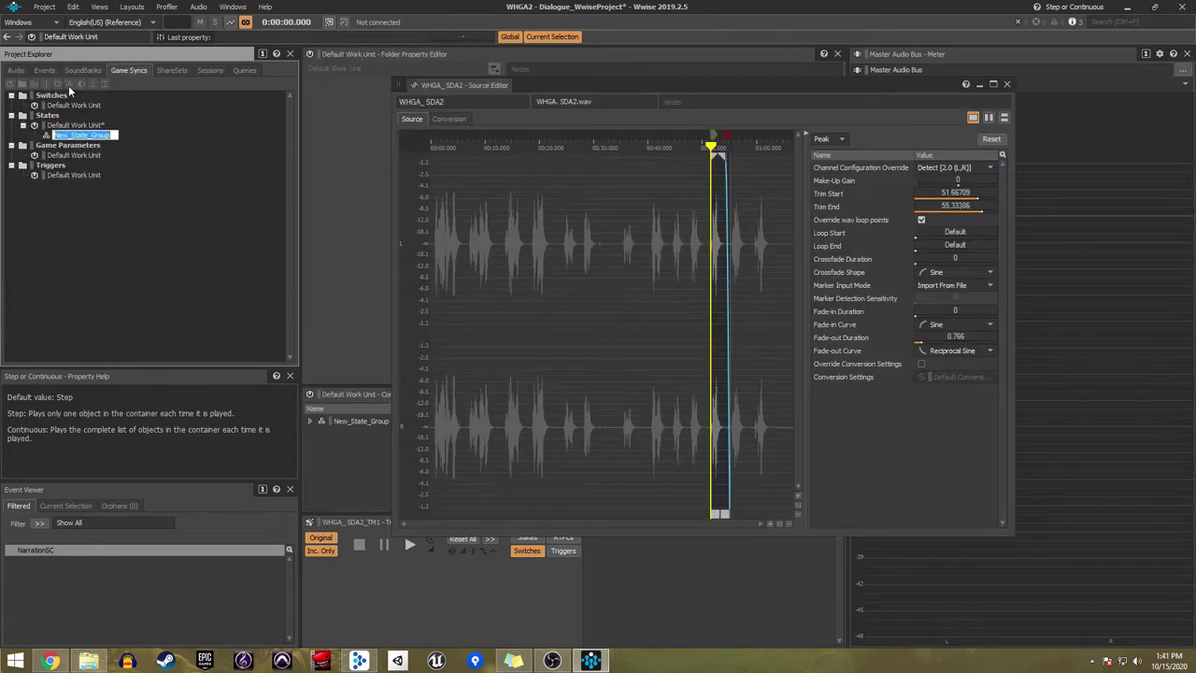
type("PlayerName")
key("Return")
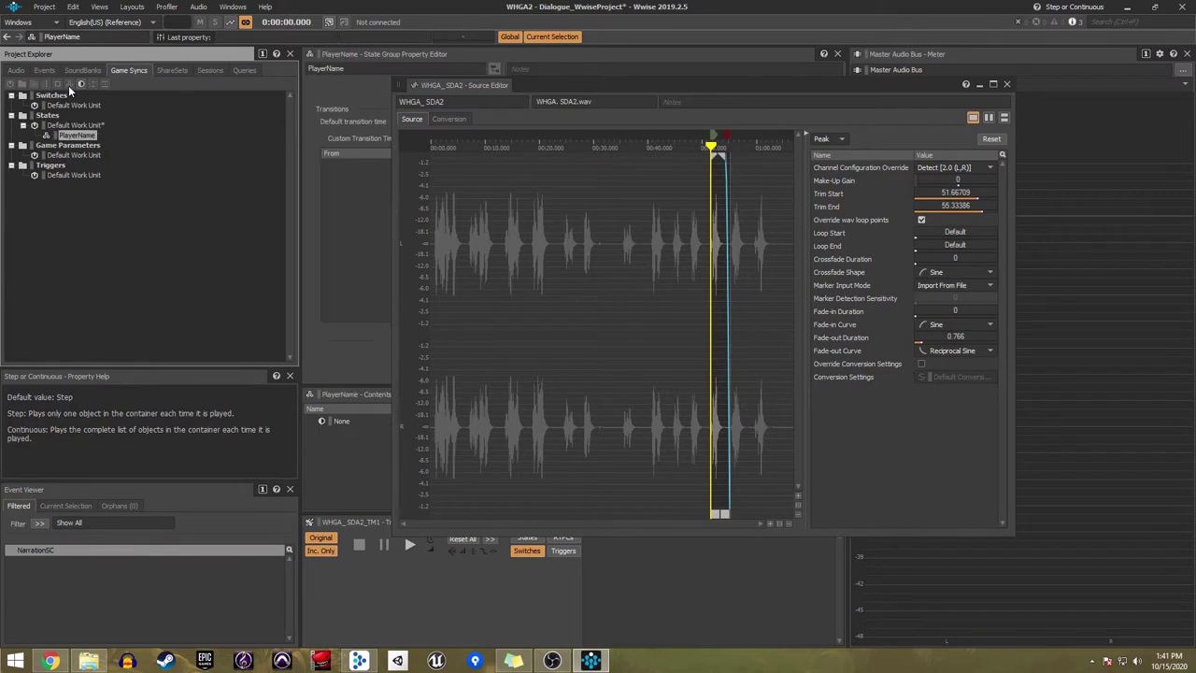
left_click(71, 82)
type("PlayerAction")
key("Return")
left_click(82, 125)
left_click(73, 84)
type("EndAction")
key("Return")
Step: Add states Danny, Mike and John to the PlayerName state group
left_click(72, 155)
left_click(80, 85)
type("Danny")
key("Return")
key("ctrl+d")
type("Mike")
key("Return")
key("ctrl+d")
type("John")
key("Return")
left_click(101, 173)
Step: Add states Passes and Shoots to the PlayerAction state group
left_click(77, 145)
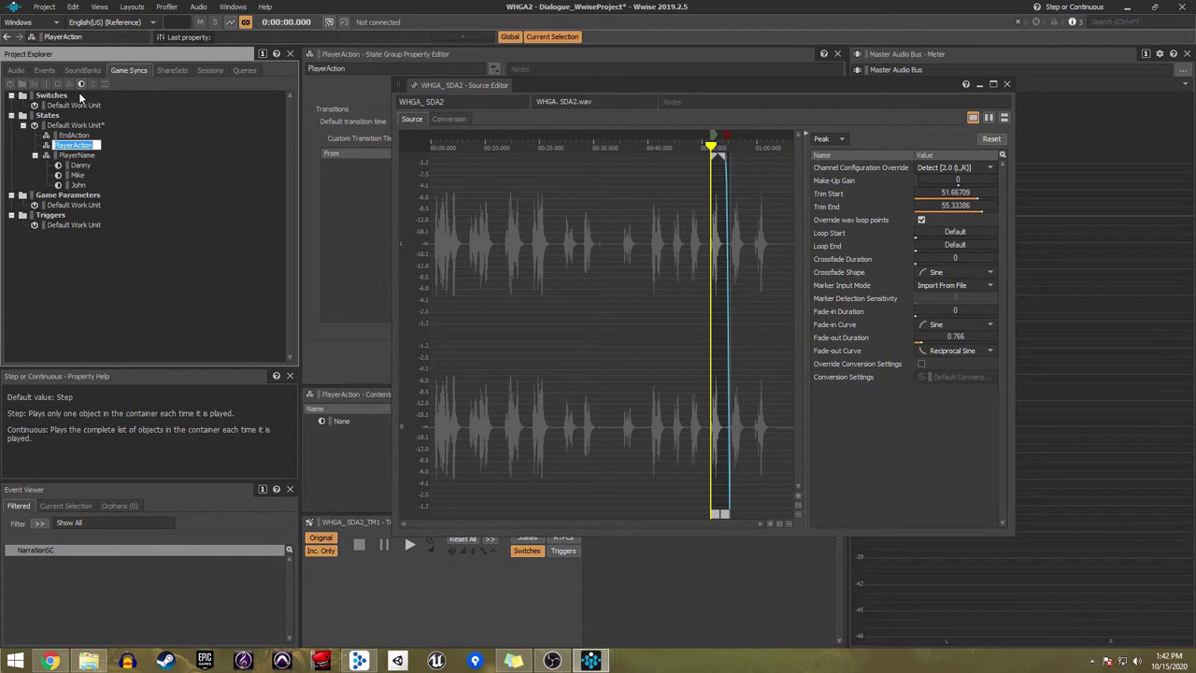
left_click(81, 84)
type("Passes")
key("Return")
left_click(77, 140)
left_click(82, 84)
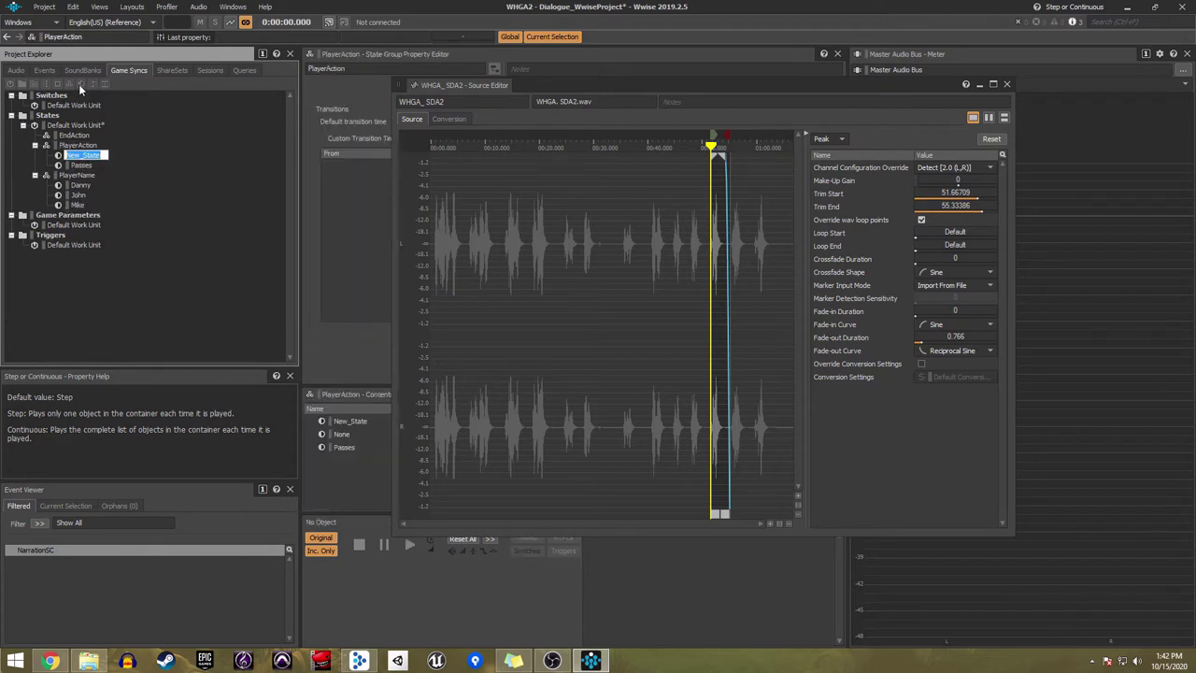
type("Shoots")
key("Return")
Step: Add states ToDanny, ToJohn and ToMike to the EndAction state group
key("Up")
key("Up")
left_click(81, 84)
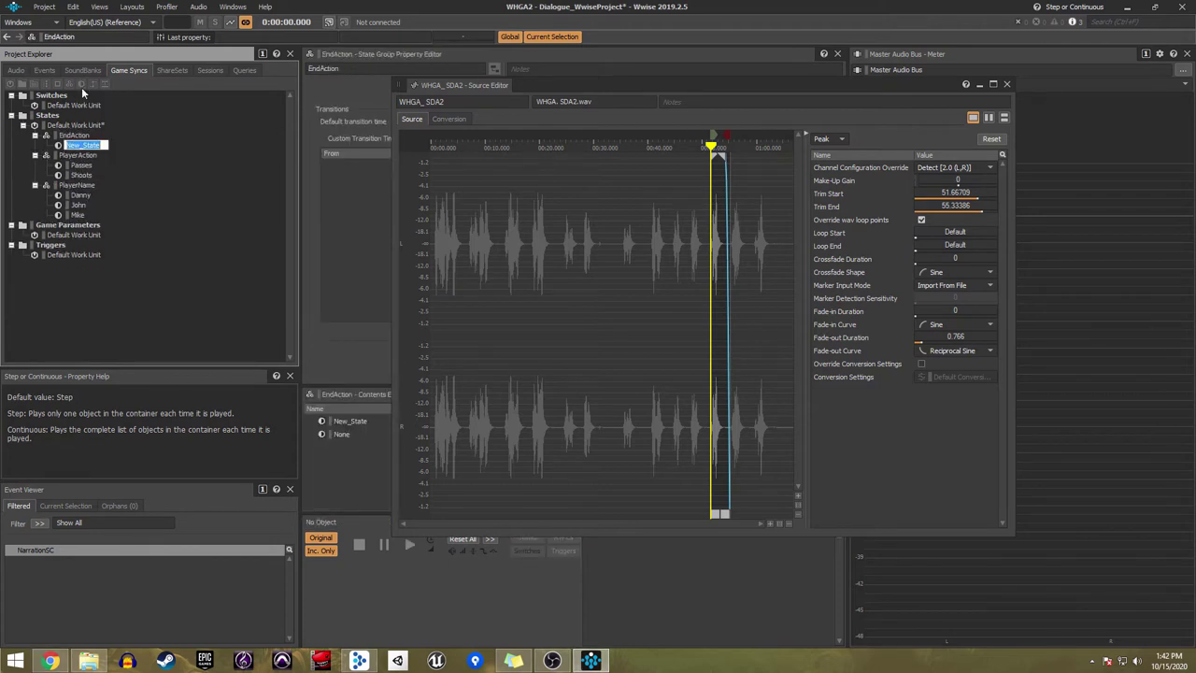
type("ToDanny")
key("Return")
left_click(81, 84)
type("ToJohn")
key("Return")
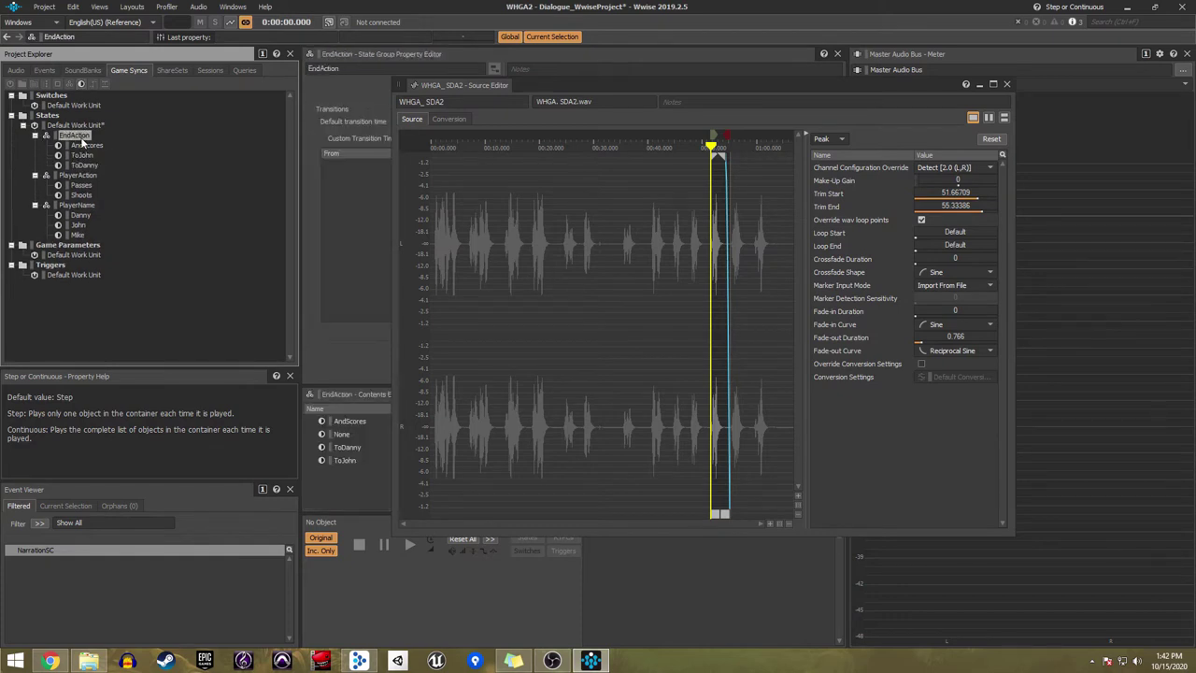
left_click(81, 84)
type("ToMike")
key("Return")
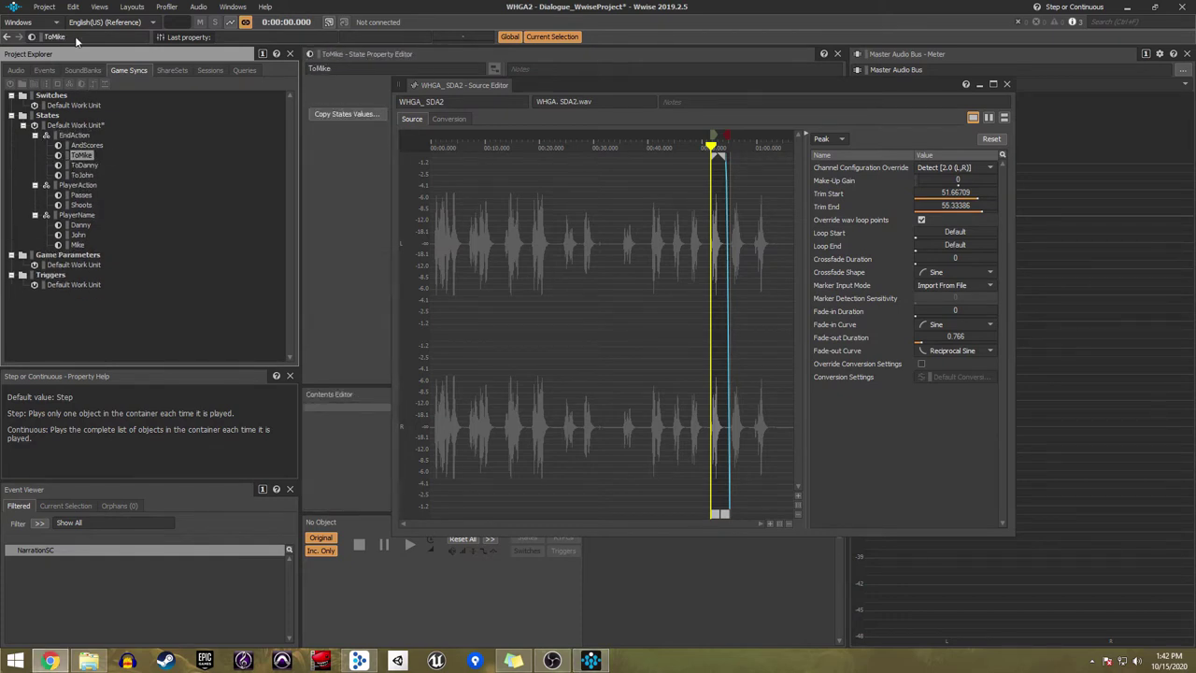
left_click(16, 70)
left_click(80, 84)
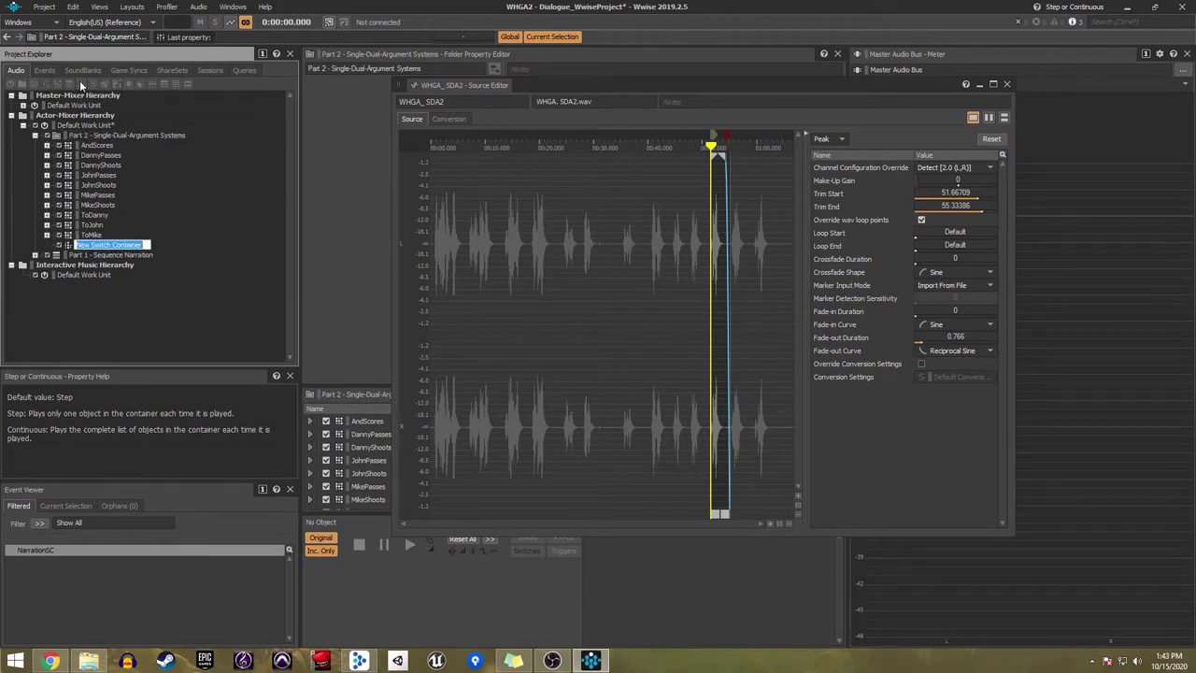
Step: Create switch containers named PlayerName and EndActions in Part 2
type("PlayerName")
key("Return")
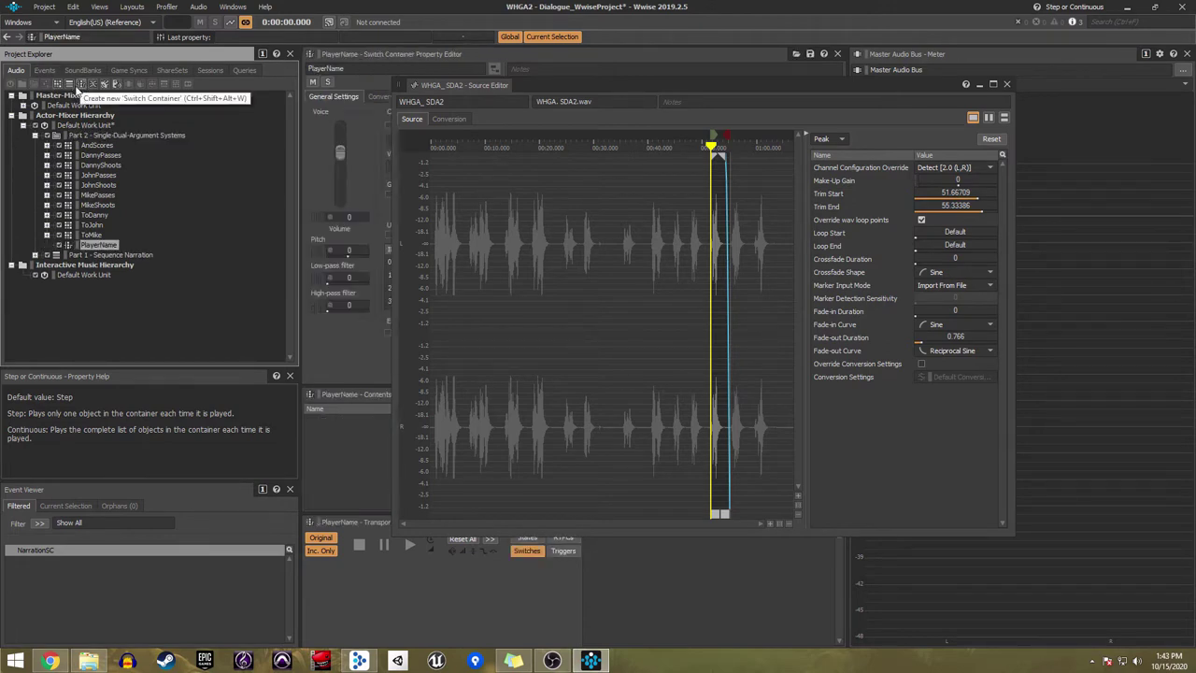
left_click(82, 138)
left_click(81, 84)
type("EndActionsSwitch Container")
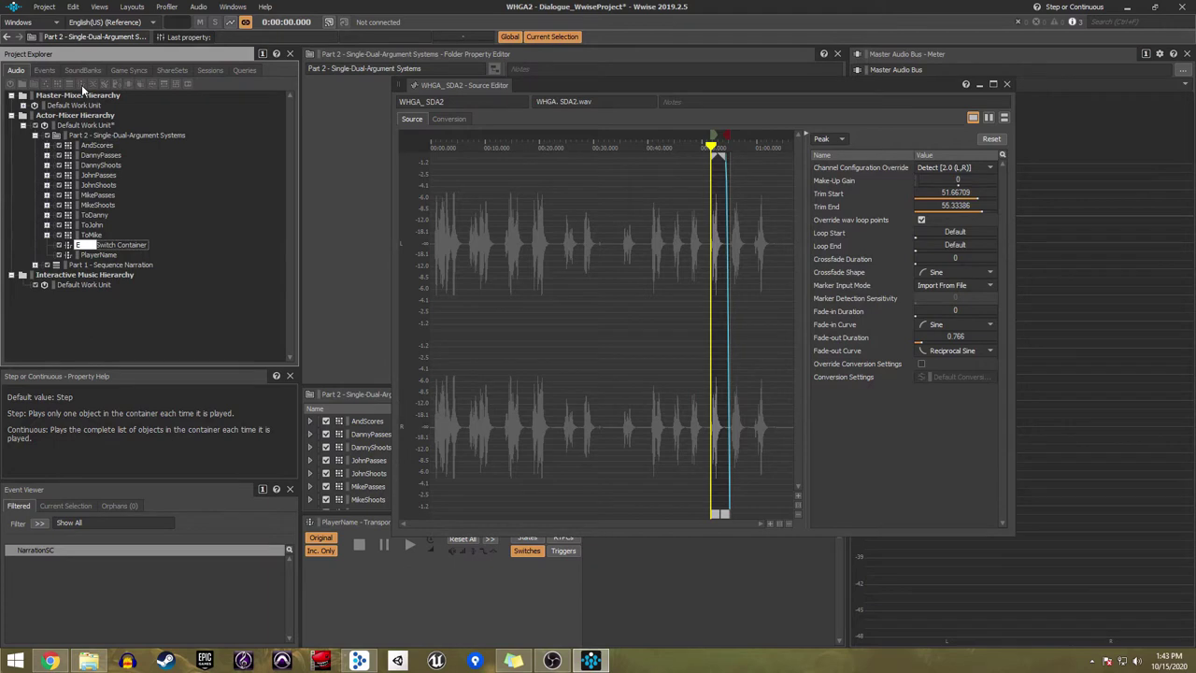
key("Return")
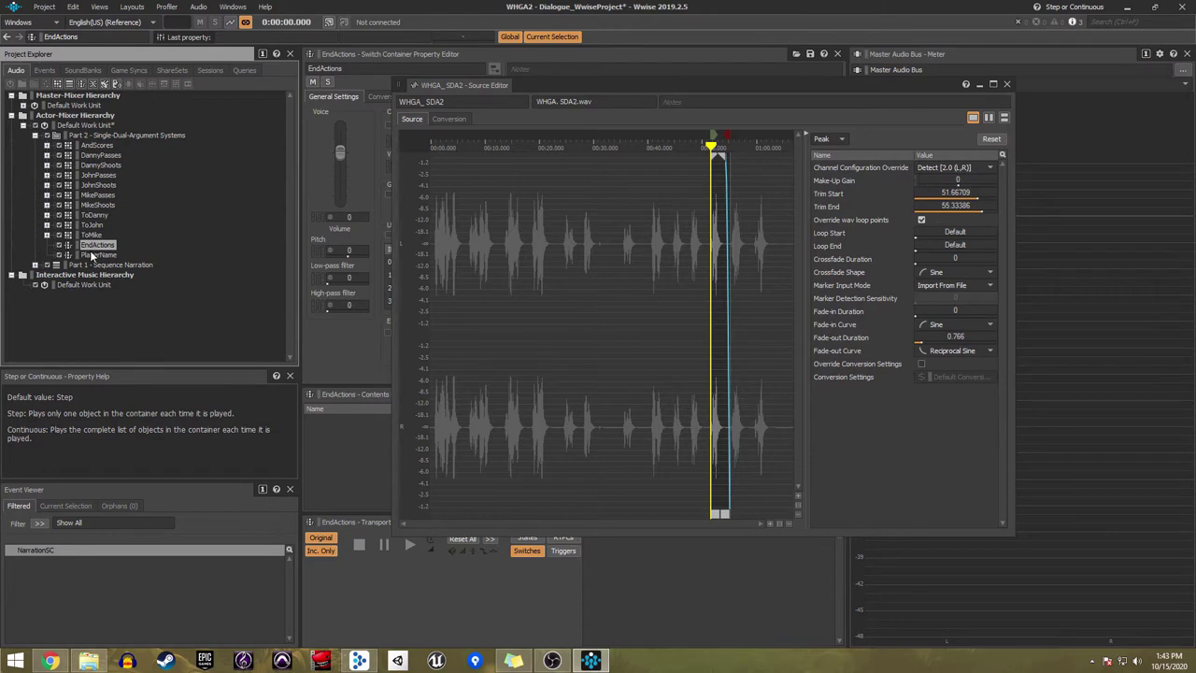
Step: Set the EndActions switch container's group to the EndAction state group
left_click(1006, 84)
left_click(598, 184)
mouse_move(691, 198)
left_click(730, 211)
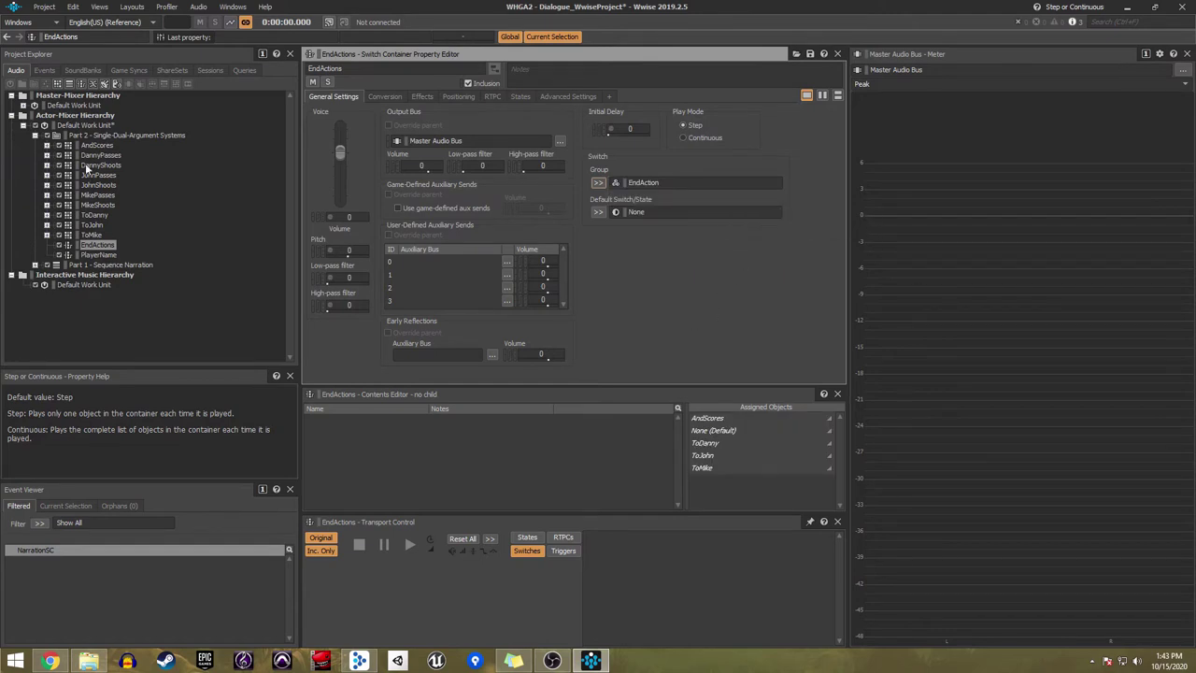
Step: Move AndScores, ToDanny, ToJohn and ToMike into EndActions and assign each to its matching state
left_click_drag(92, 147, 95, 217)
left_click(373, 421)
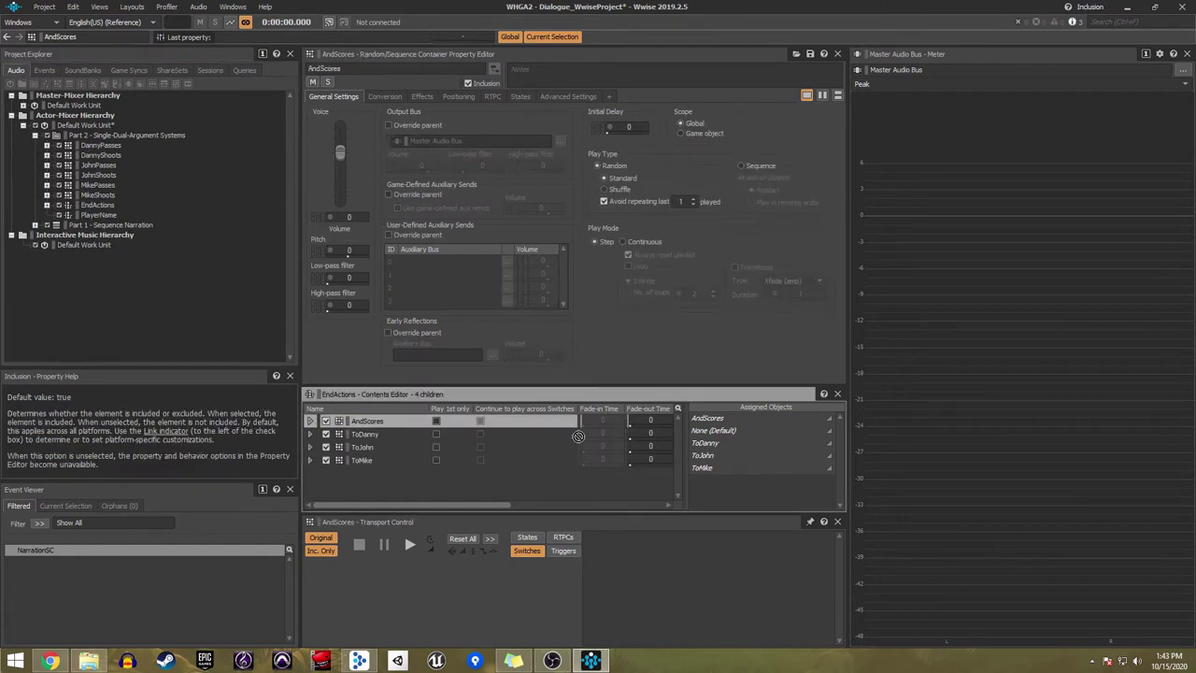
left_click(365, 435)
left_click(365, 446)
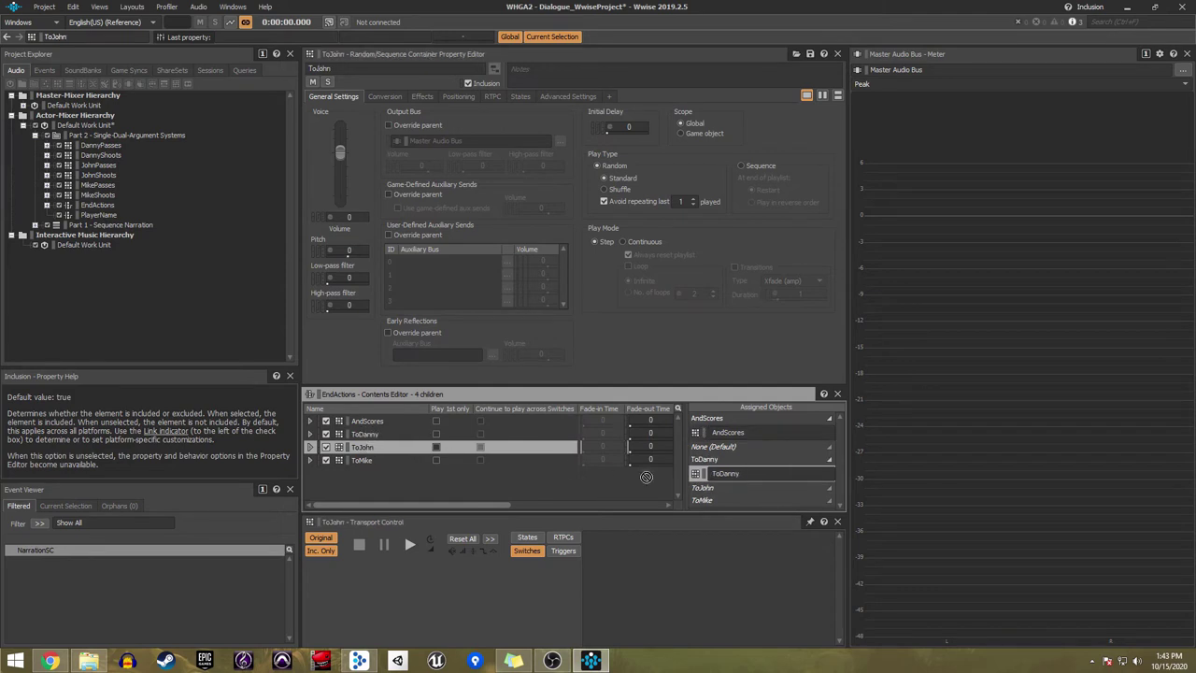
left_click(364, 460)
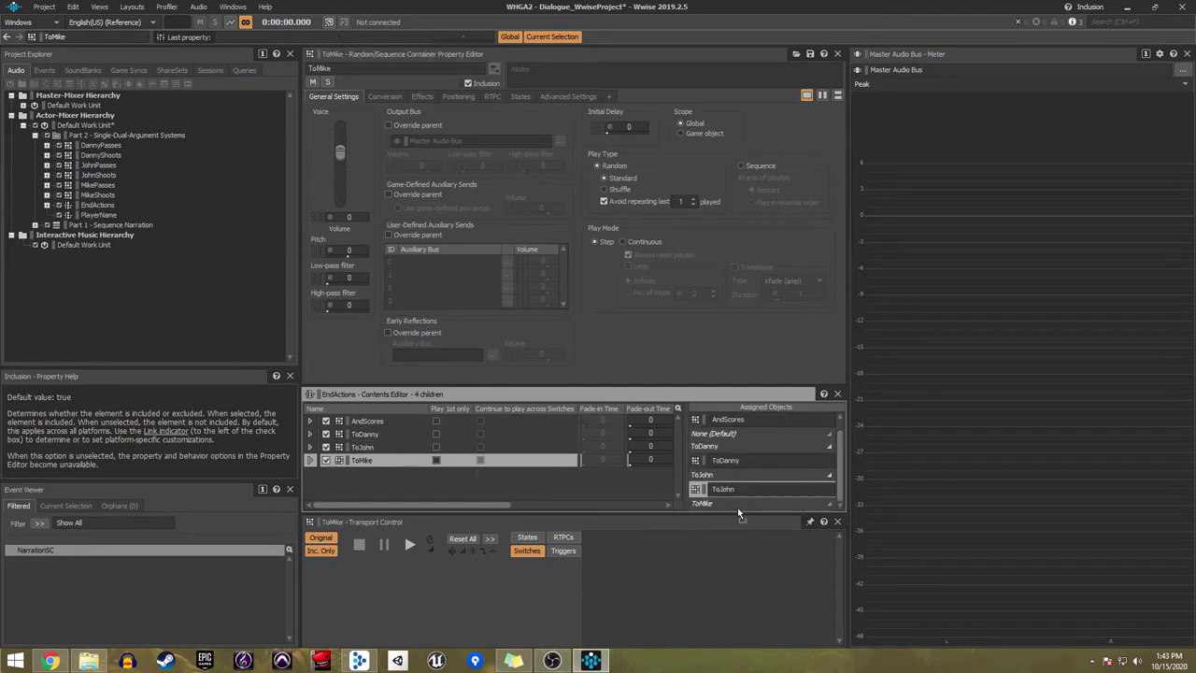
left_click(98, 215)
left_click(80, 86)
Step: Create child switch containers Danny, John and Mike under PlayerName
type("P")
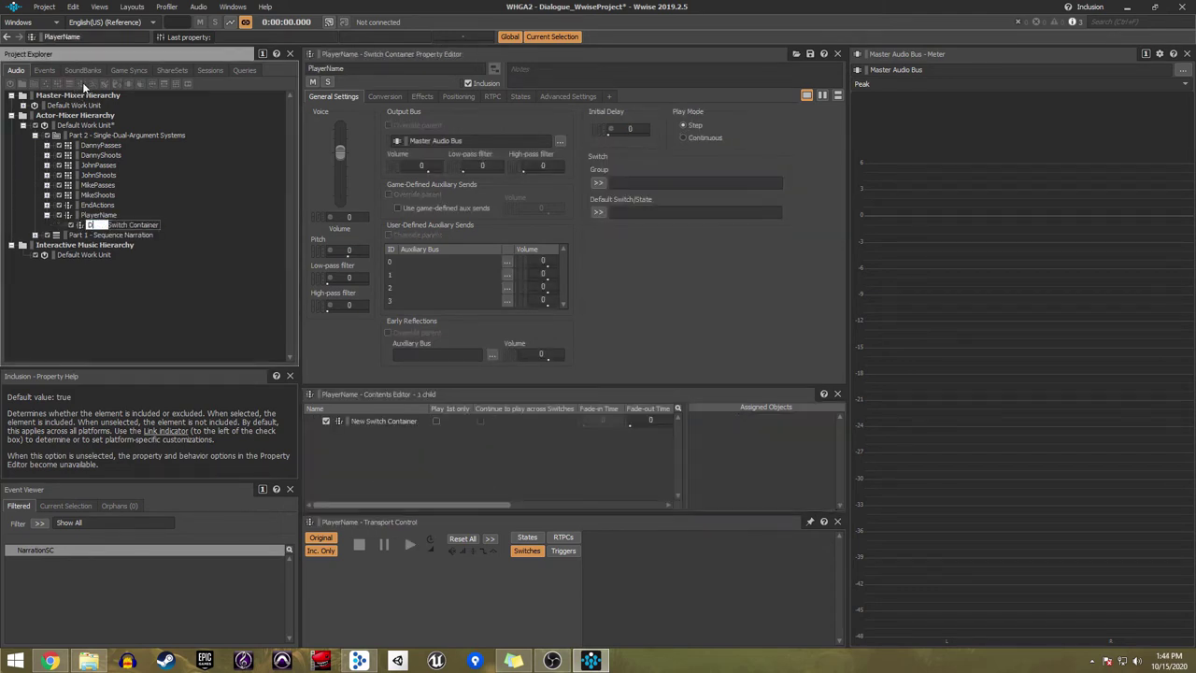
type("anny")
left_click(99, 214)
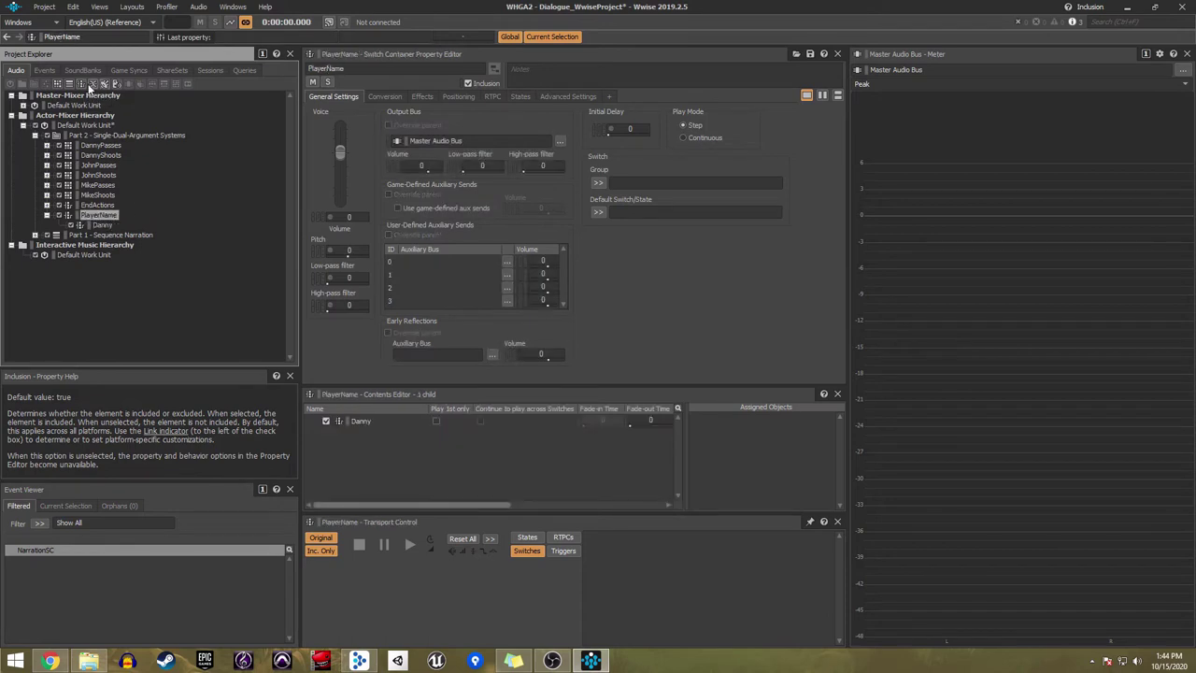
left_click(92, 85)
type("John")
key("Return")
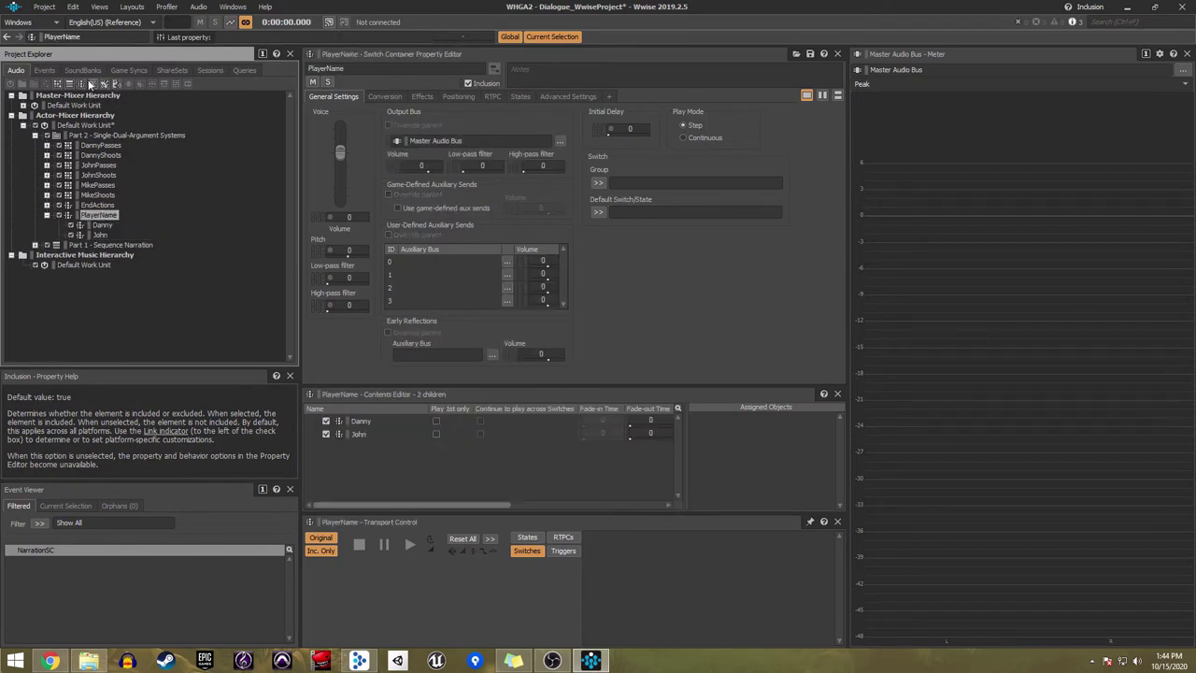
left_click(90, 85)
type("Mike")
key("Return")
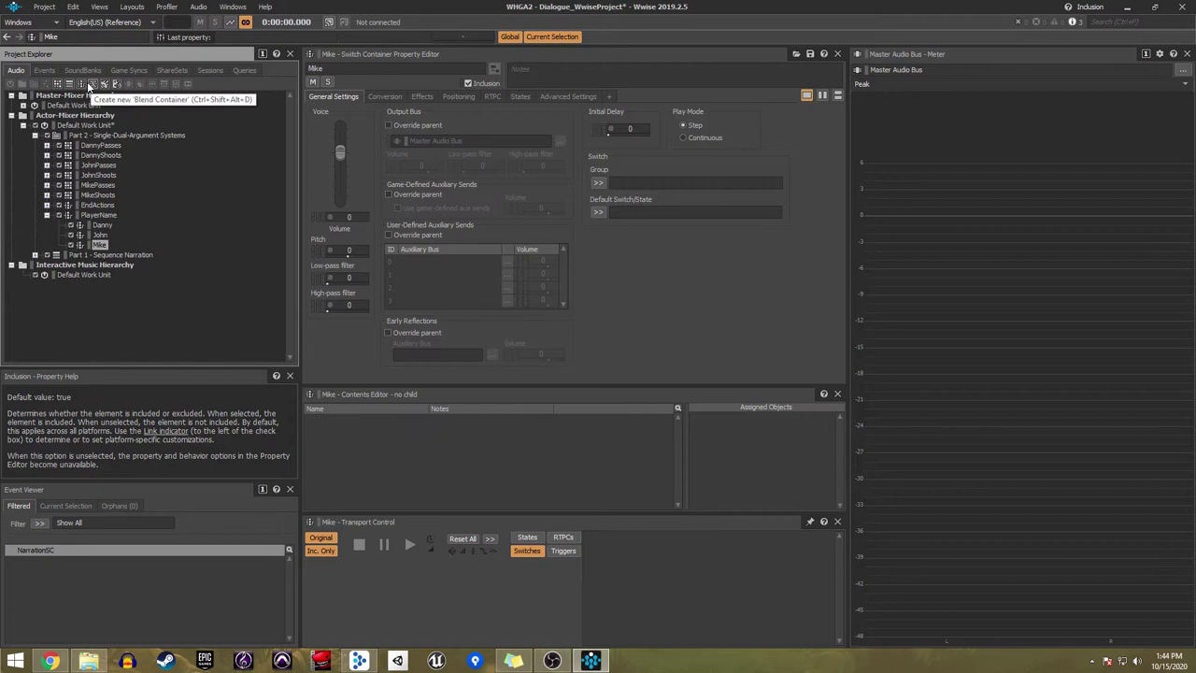
Step: Set PlayerName's group to the PlayerName state group and assign Danny, John and Mike to their states
left_click(85, 218)
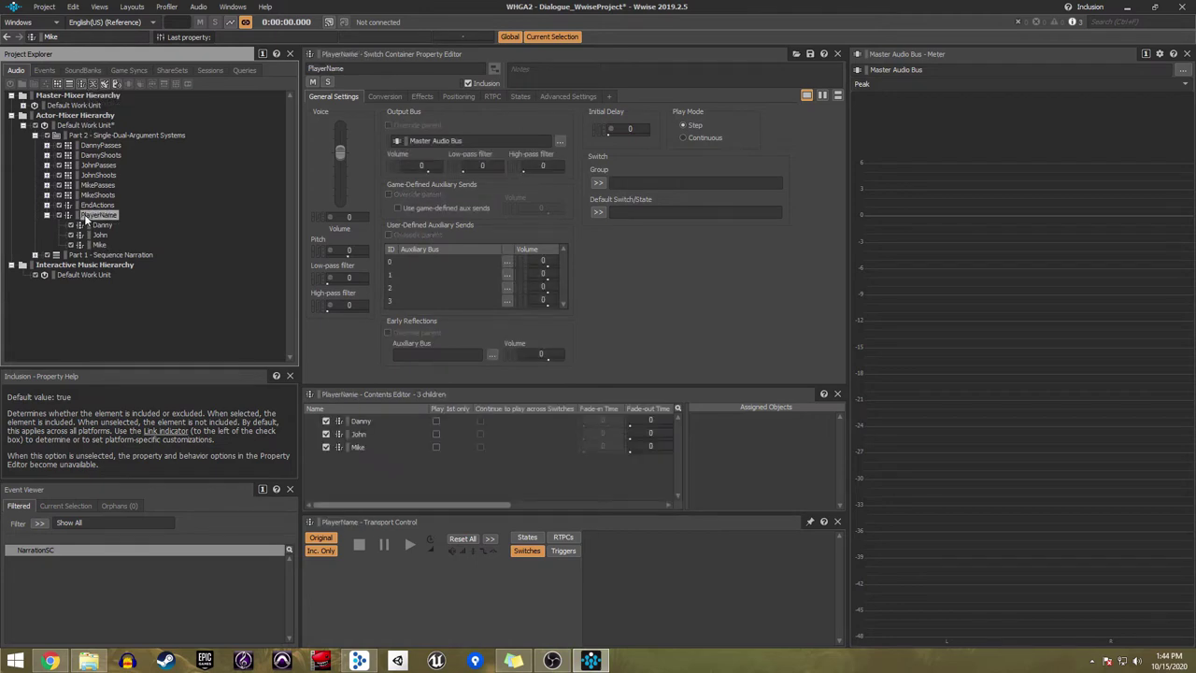
left_click(599, 182)
mouse_move(667, 197)
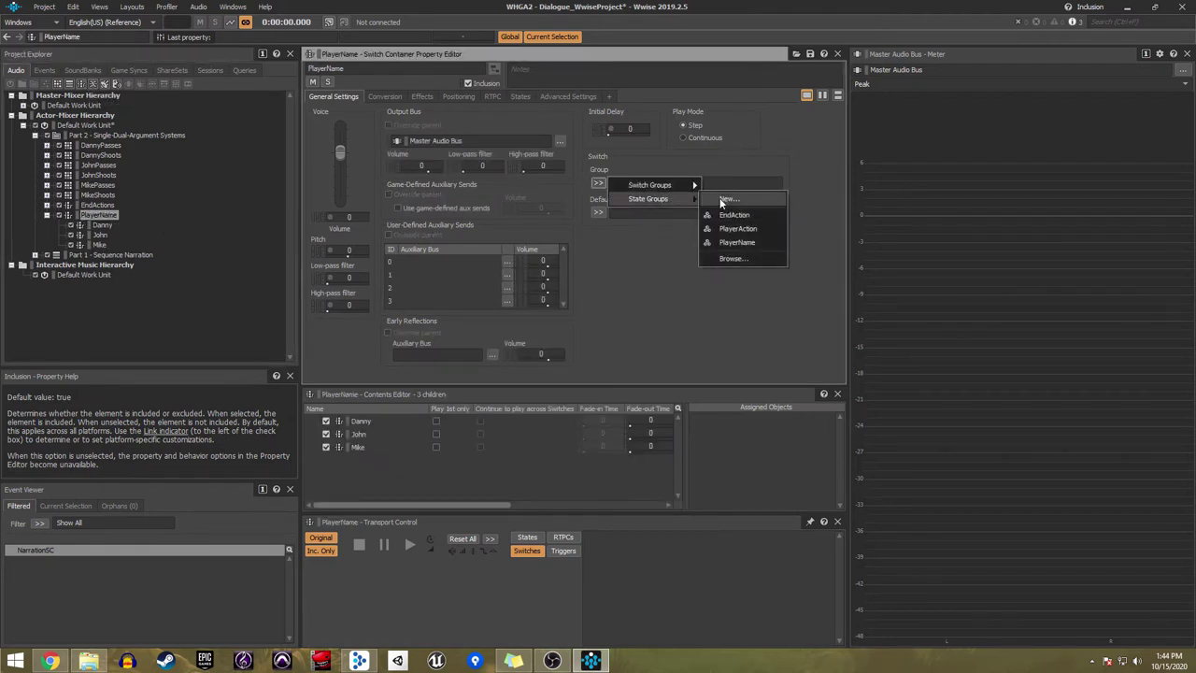
left_click(740, 242)
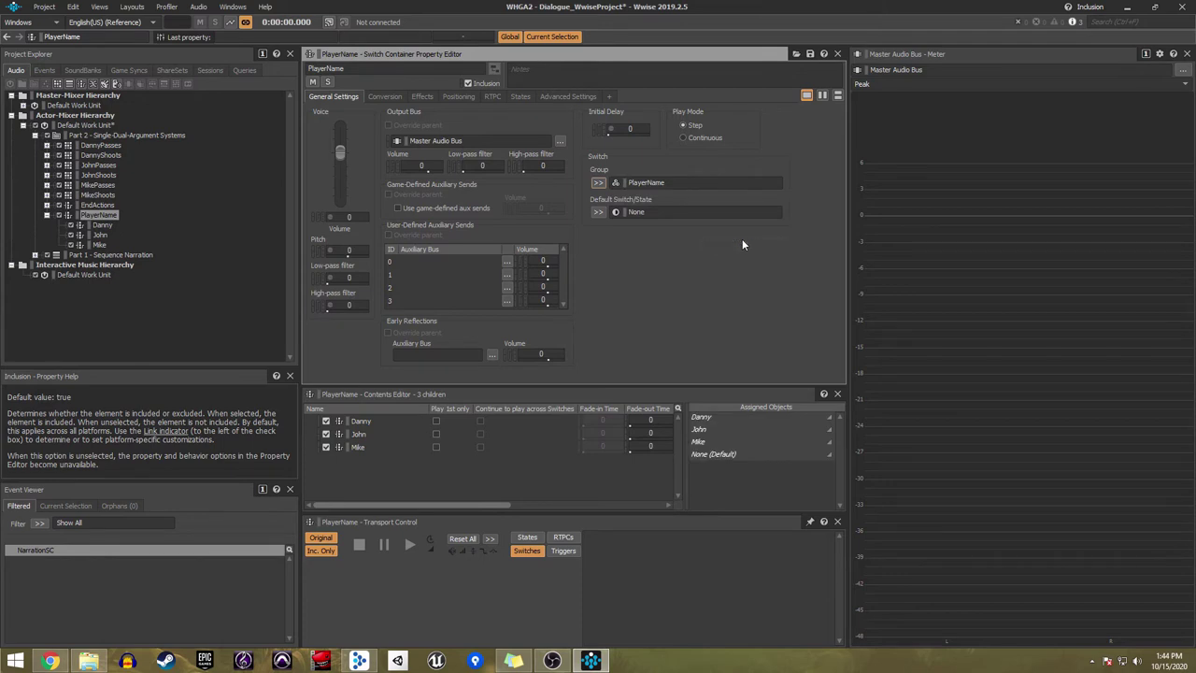
left_click(365, 421)
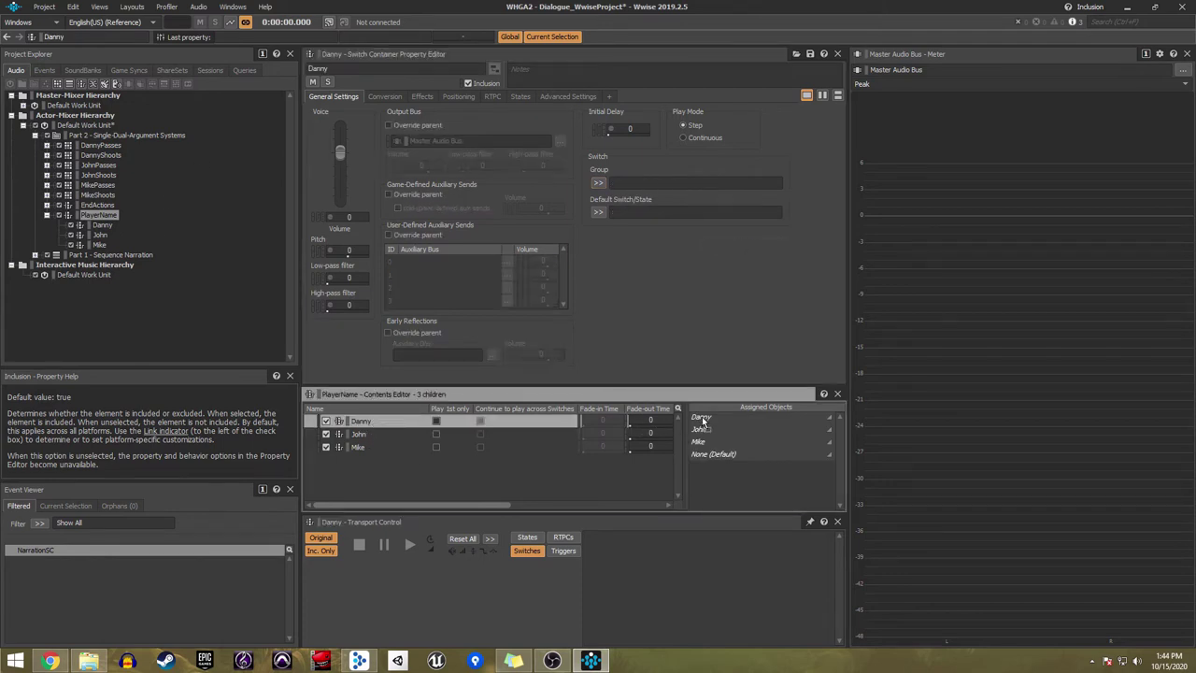
left_click_drag(702, 421, 706, 425)
left_click_drag(361, 434, 368, 435)
left_click_drag(707, 450, 707, 451)
left_click_drag(362, 447, 705, 483)
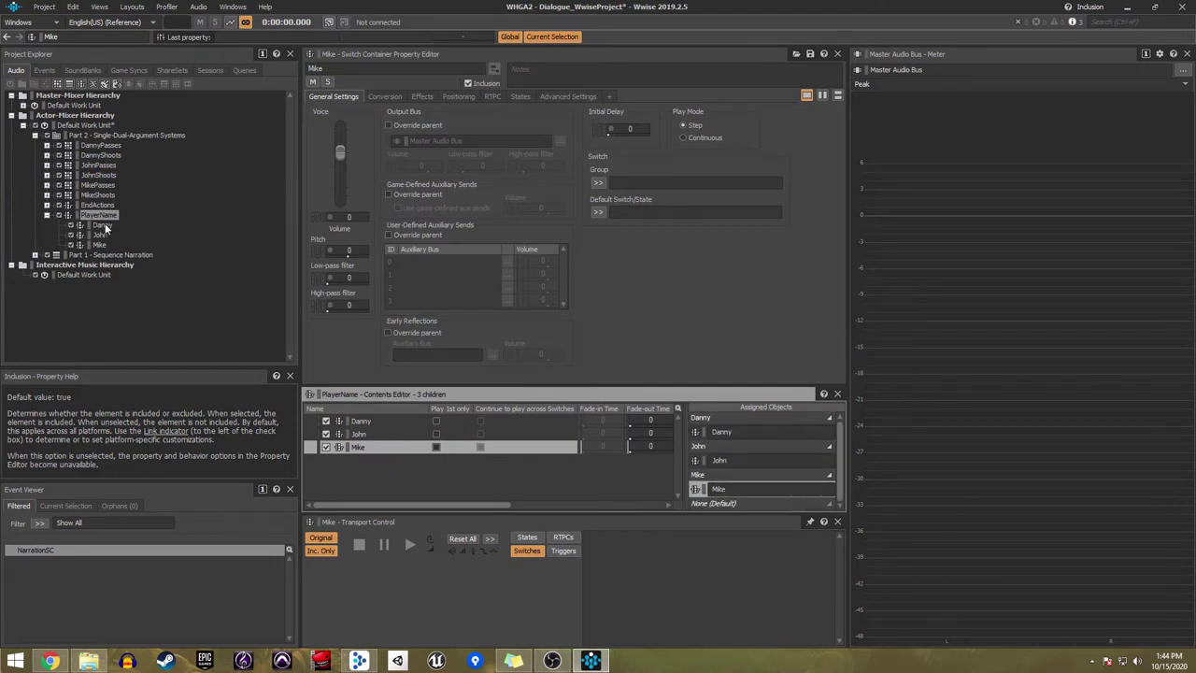
Step: Move each character's Passes and Shoots containers into the Danny, John and Mike switch containers
left_click(94, 145)
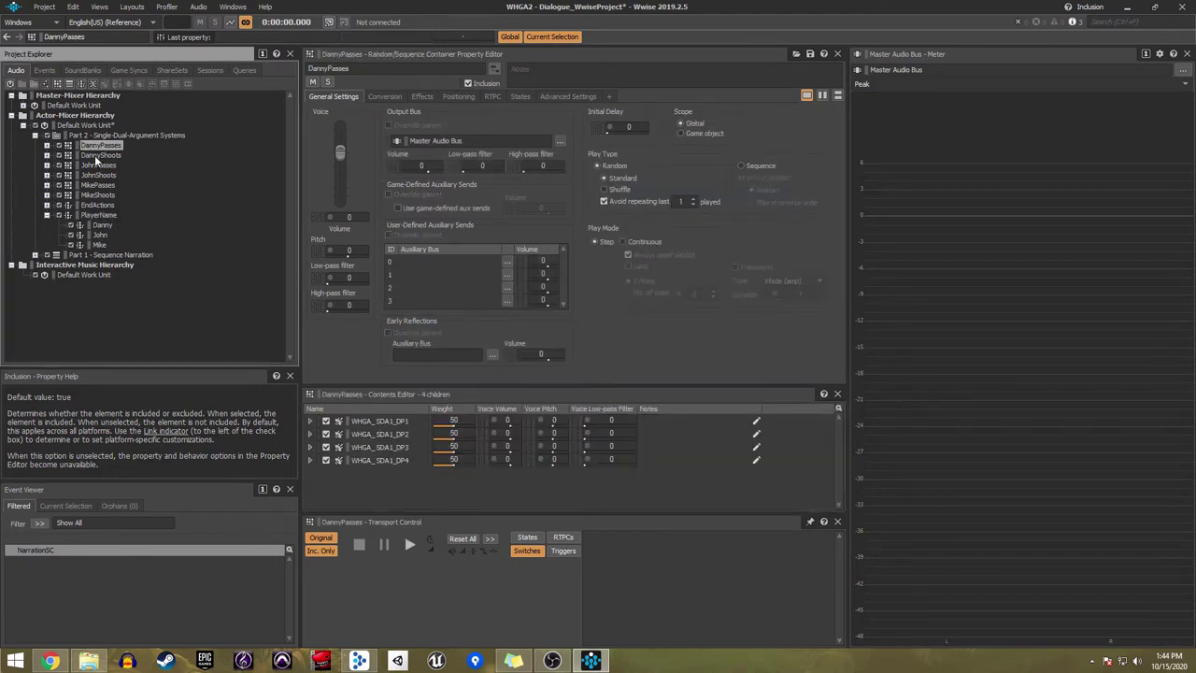
left_click_drag(95, 154, 109, 227)
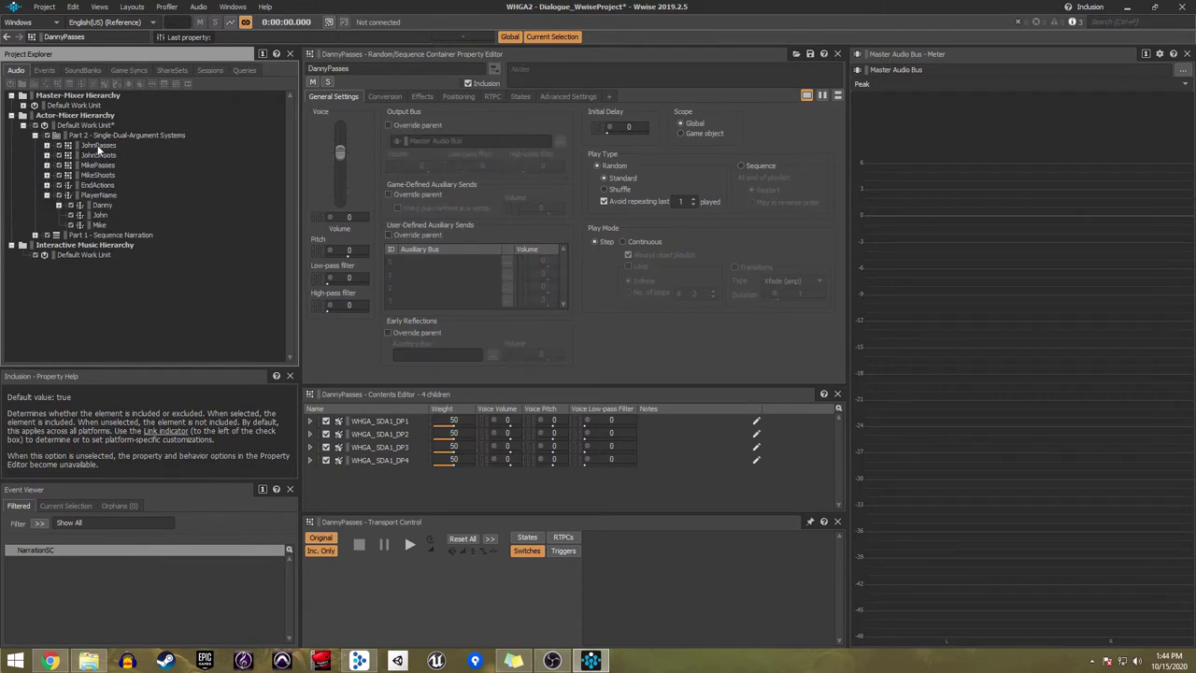
left_click(97, 146)
left_click_drag(108, 215, 107, 214)
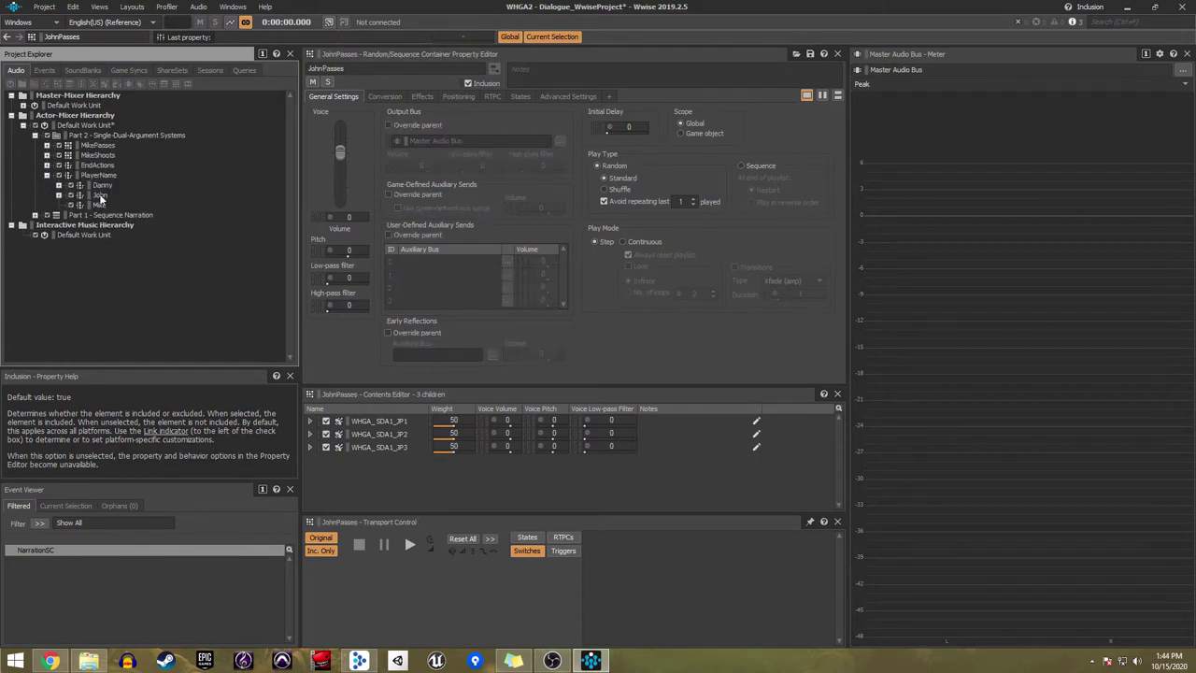
left_click(90, 147)
left_click(98, 155, "shift")
left_click_drag(97, 155, 100, 205)
Step: Set Danny's group to PlayerAction and assign DannyPasses and DannyShoots to the Passes and Shoots states
left_click(101, 165)
left_click(598, 182)
mouse_move(667, 198)
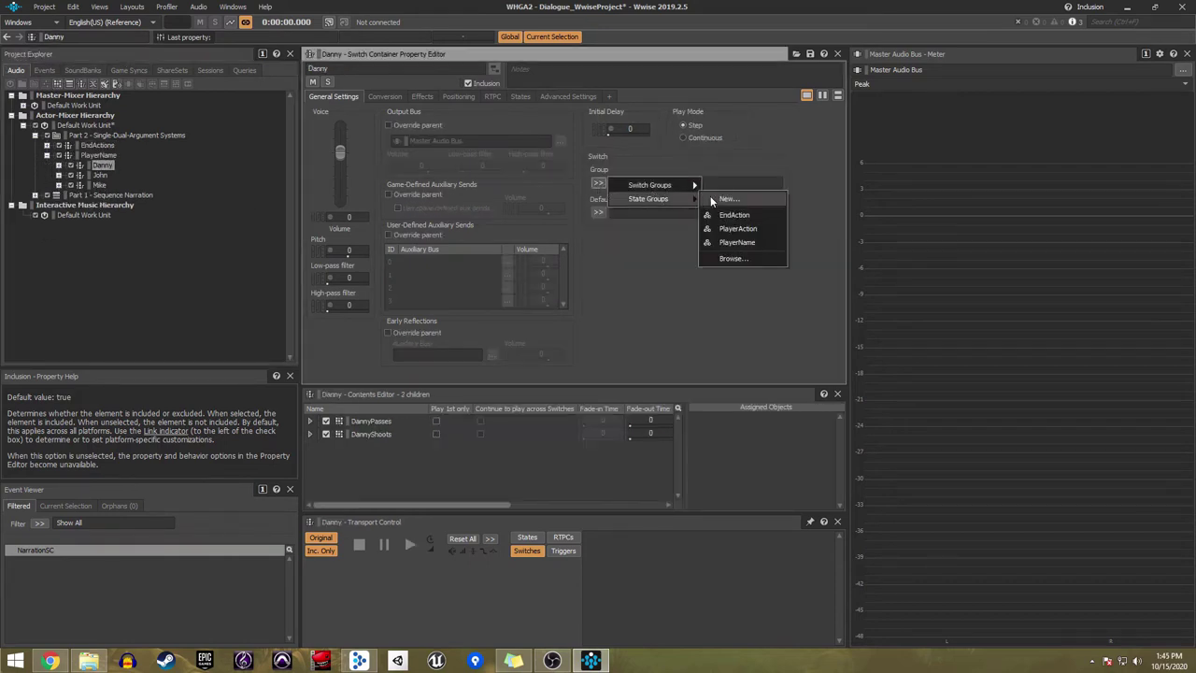
left_click(738, 242)
left_click_drag(373, 421, 728, 460)
Step: Set John's group to PlayerAction and assign JohnPasses and JohnShoots to the Passes and Shoots states
left_click(100, 175)
left_click(603, 183)
mouse_move(671, 198)
left_click(738, 242)
left_click_drag(369, 422, 728, 473)
Step: Set Mike's group to PlayerAction and assign MikePasses and MikeShoots to the Passes and Shoots states
left_click(100, 185)
left_click(598, 184)
mouse_move(665, 198)
left_click(736, 240)
left_click_drag(372, 422, 708, 460)
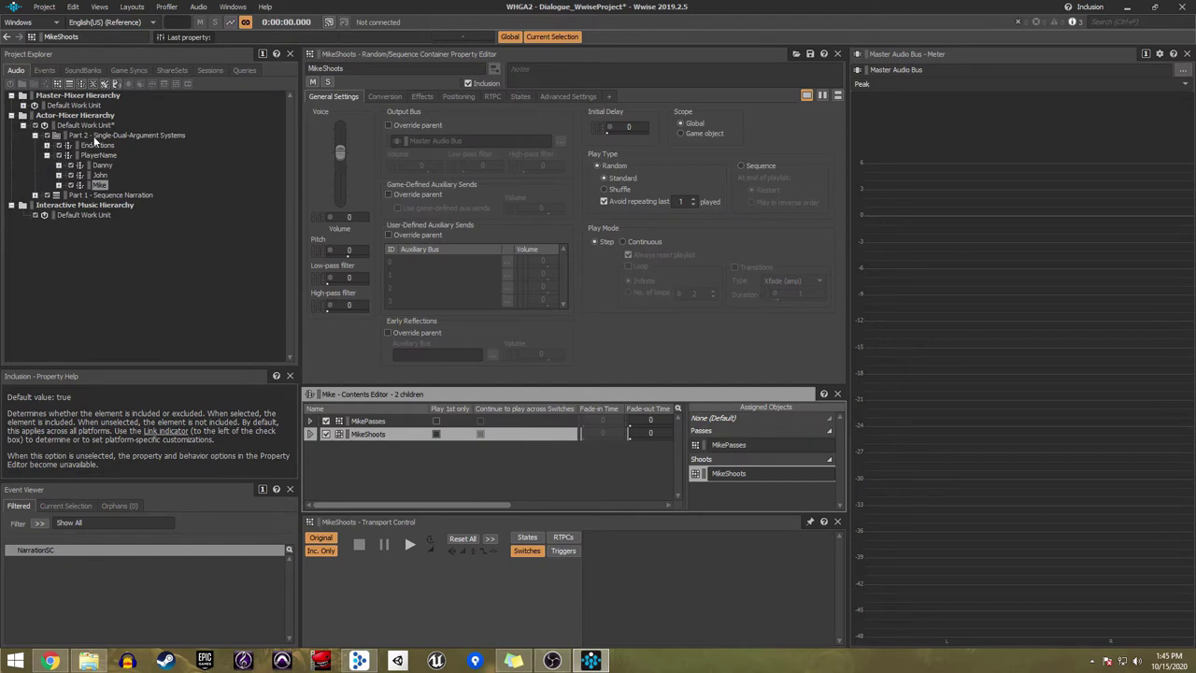
left_click(47, 155)
Step: Audition the PlayerName container with PlayerName Danny and PlayerAction Passes
left_click(96, 155)
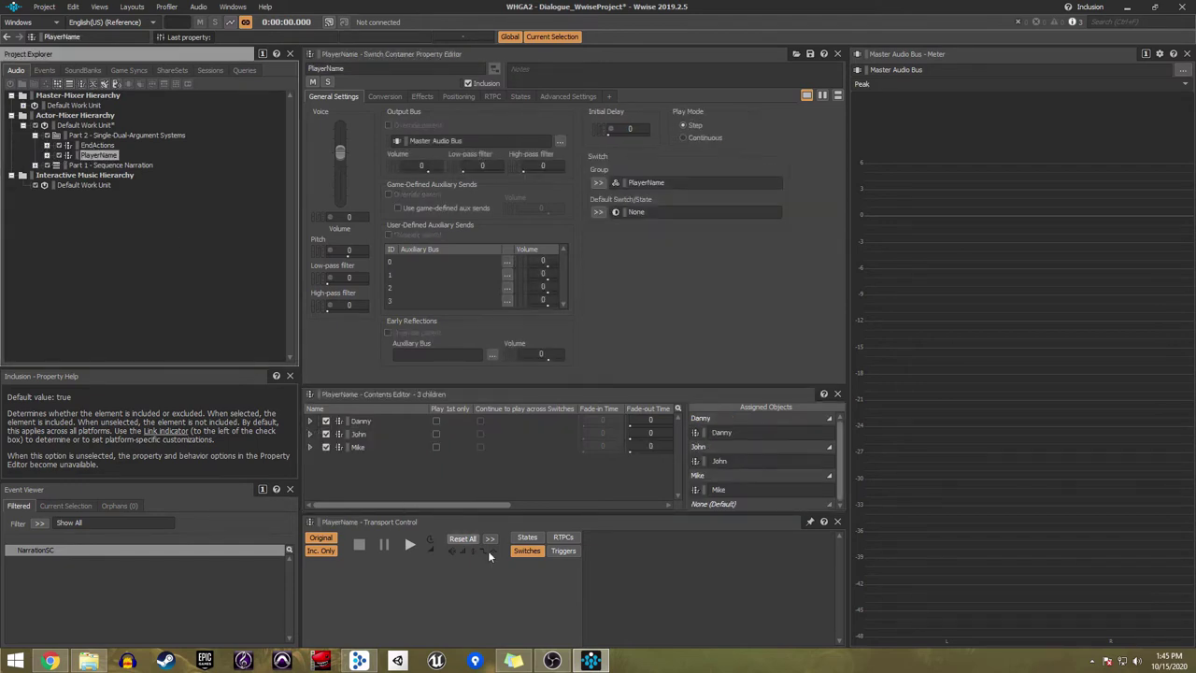
left_click(527, 537)
left_click(742, 550)
left_click(743, 567)
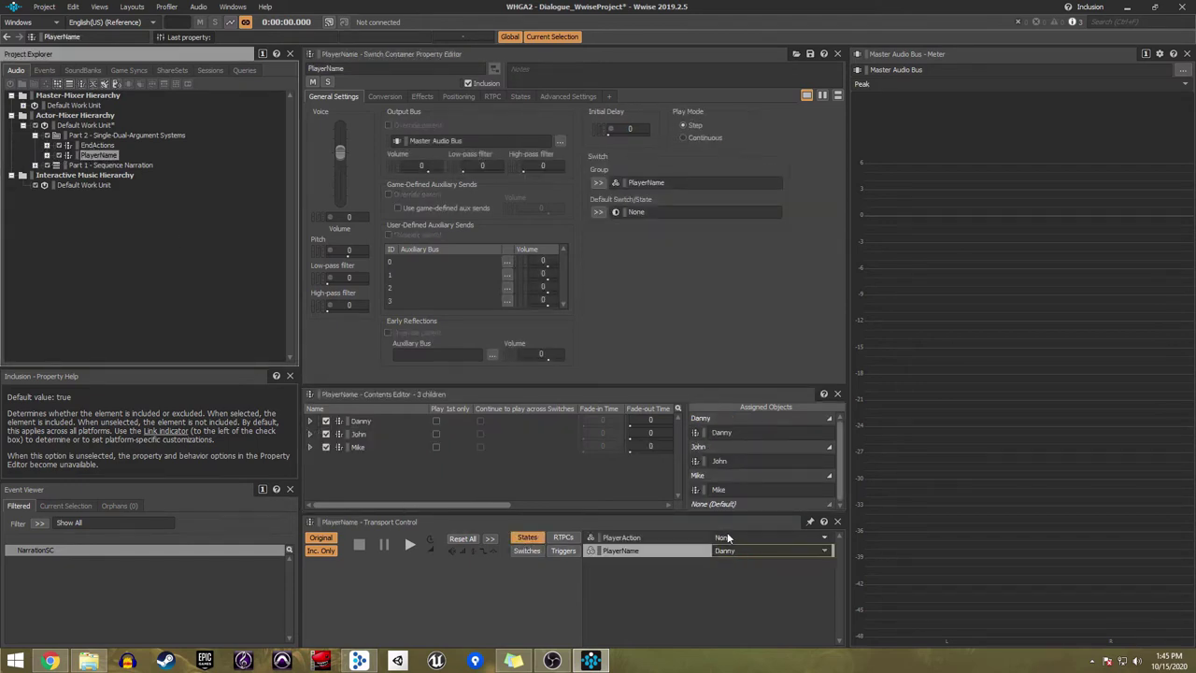
left_click(726, 538)
left_click(733, 557)
left_click(409, 544)
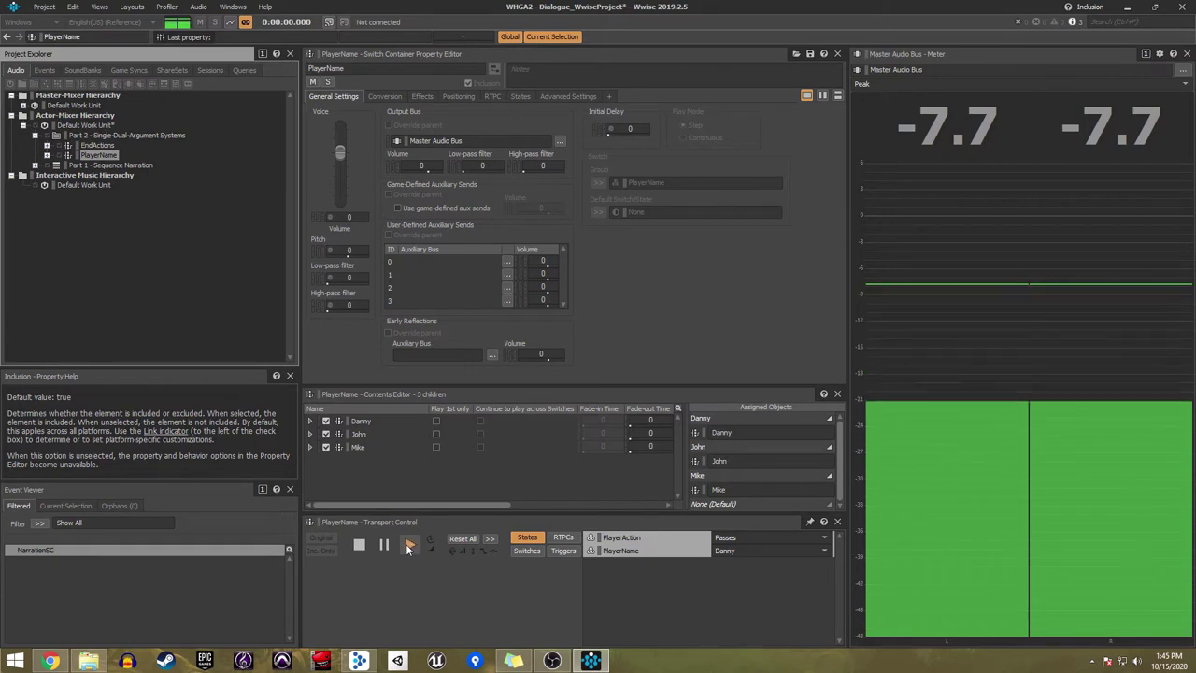
Step: Audition Danny shooting, then John shooting, and stop playback
left_click(738, 540)
left_click(745, 564)
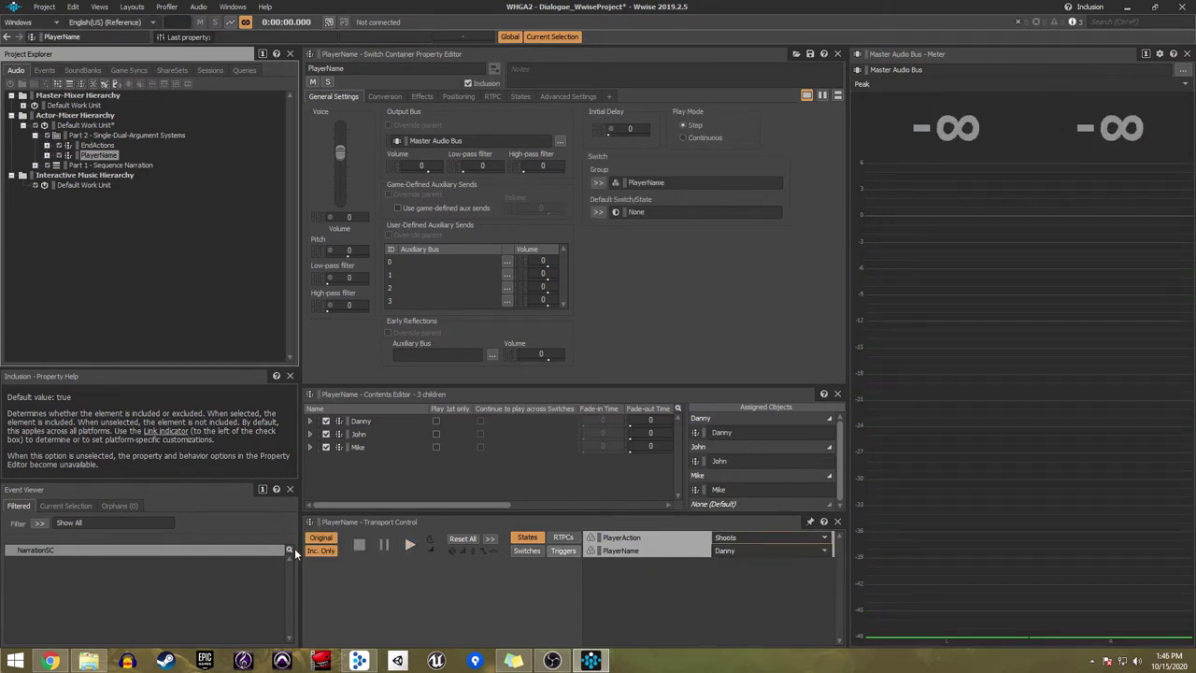
left_click(411, 545)
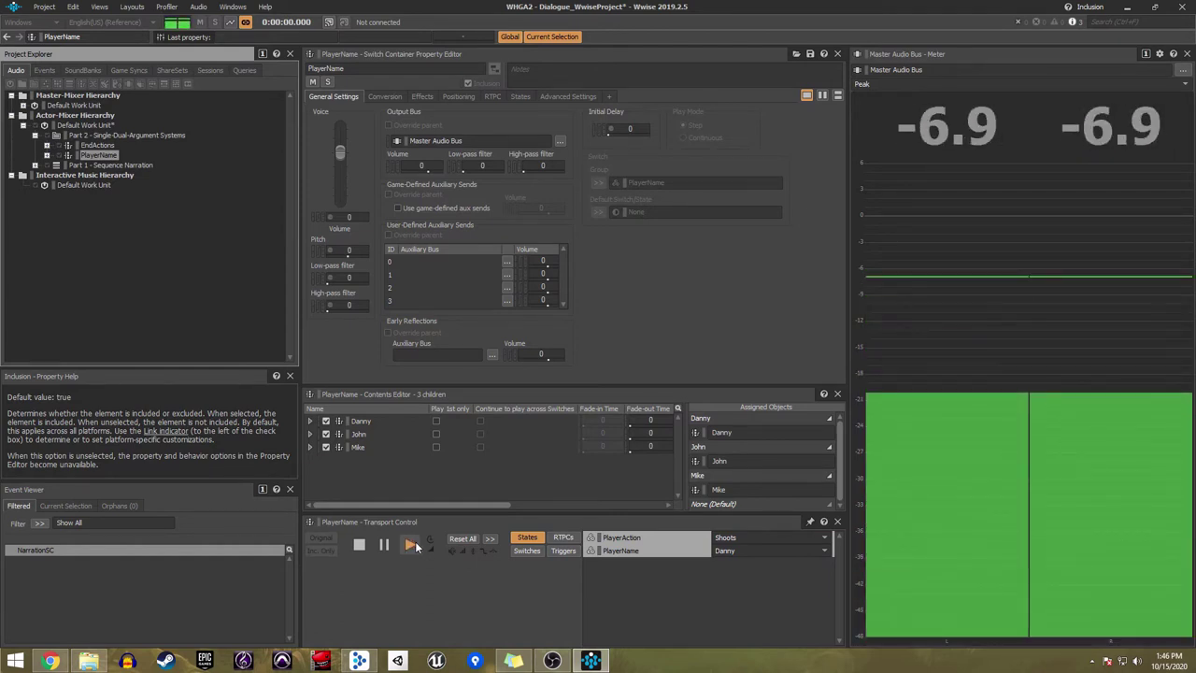
left_click(742, 551)
left_click(738, 579)
left_click(409, 544)
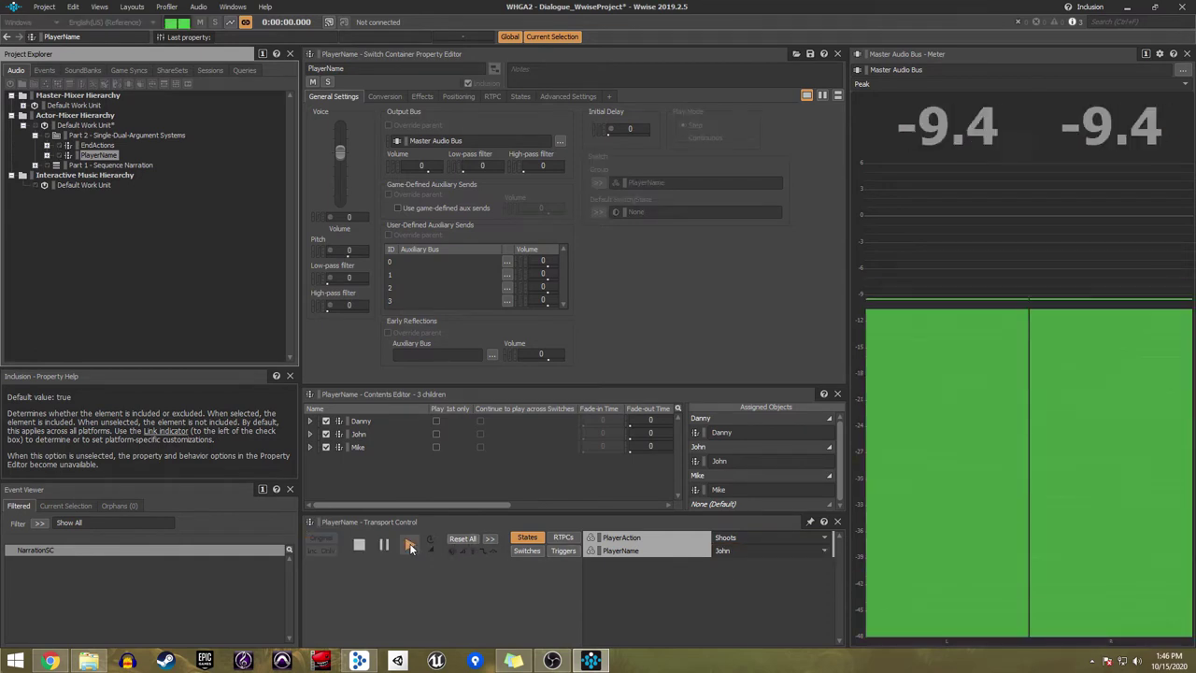
left_click(360, 545)
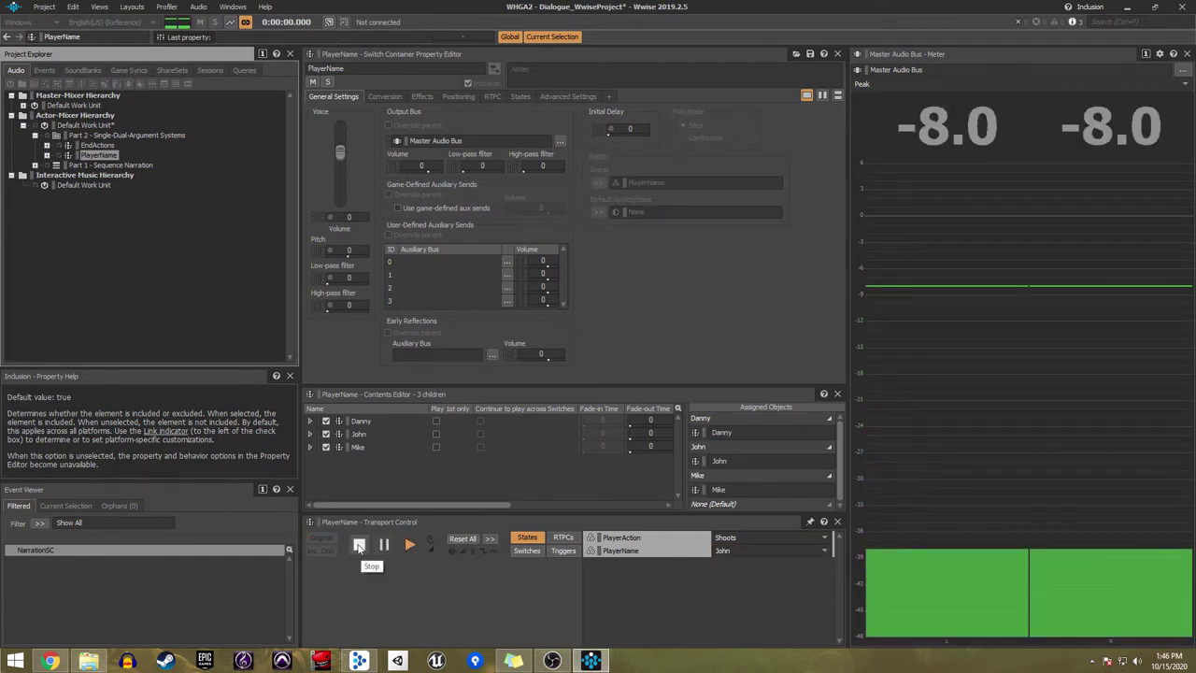
Step: Audition the EndActions container with AndScores, then ToJohn, and select NarrationSC among the events
left_click(98, 146)
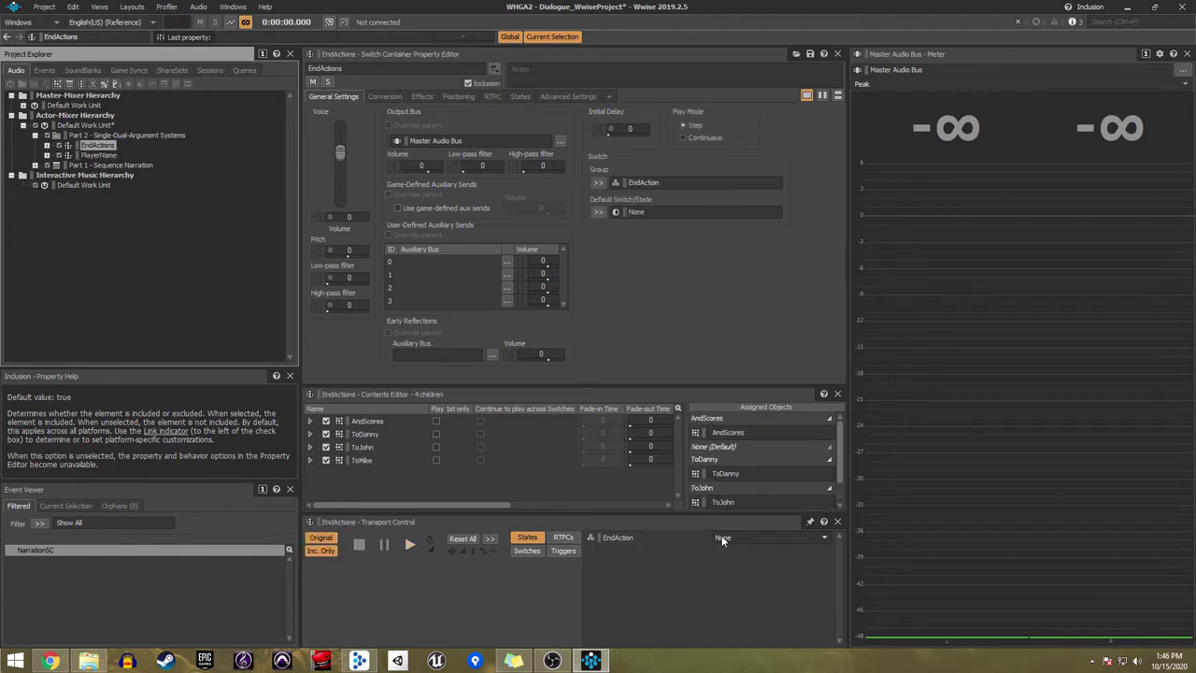
left_click(721, 538)
left_click(728, 557)
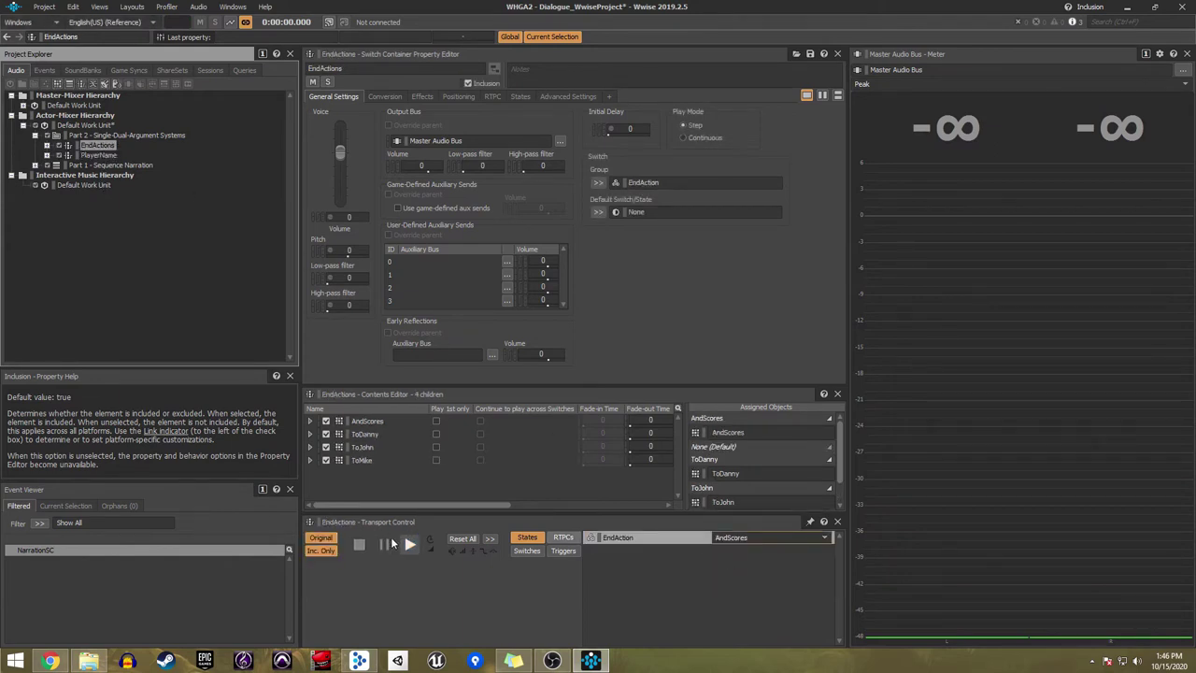
left_click(407, 544)
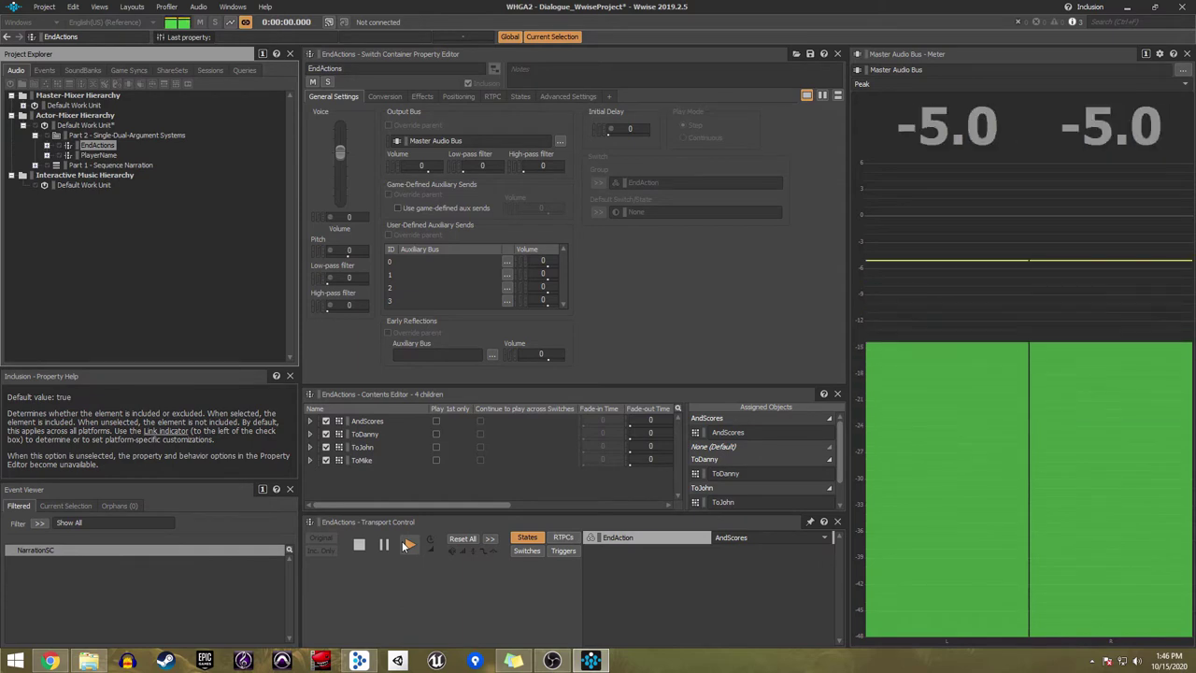
left_click(794, 539)
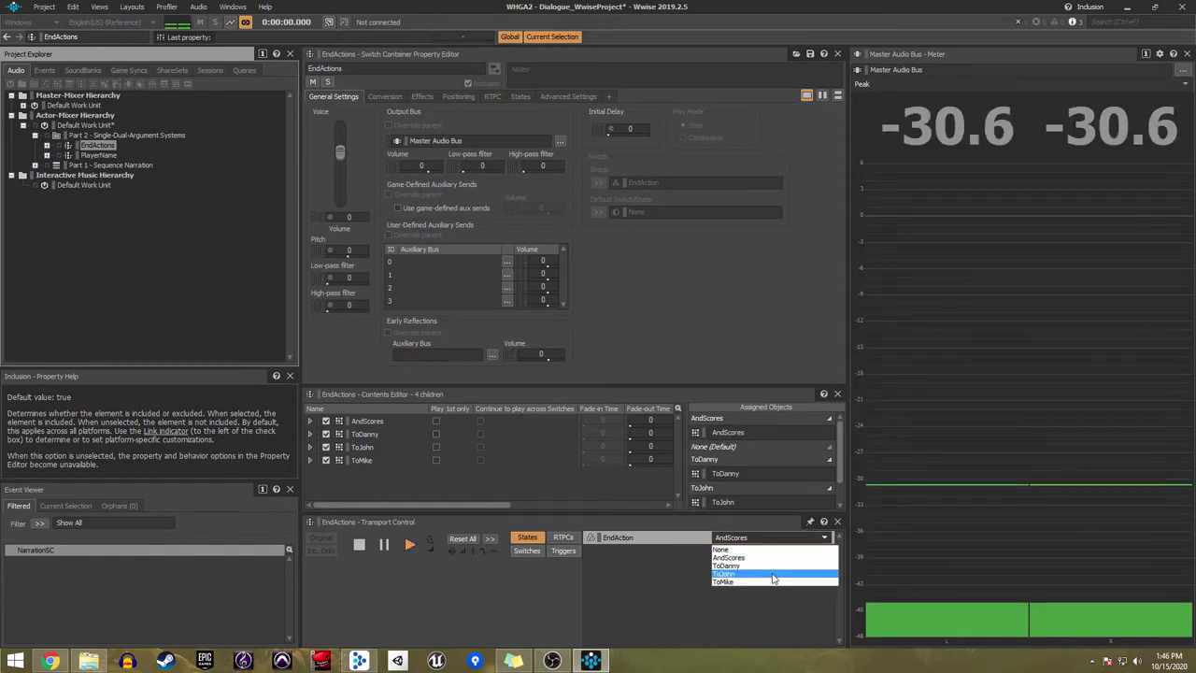
left_click(780, 572)
left_click(409, 545)
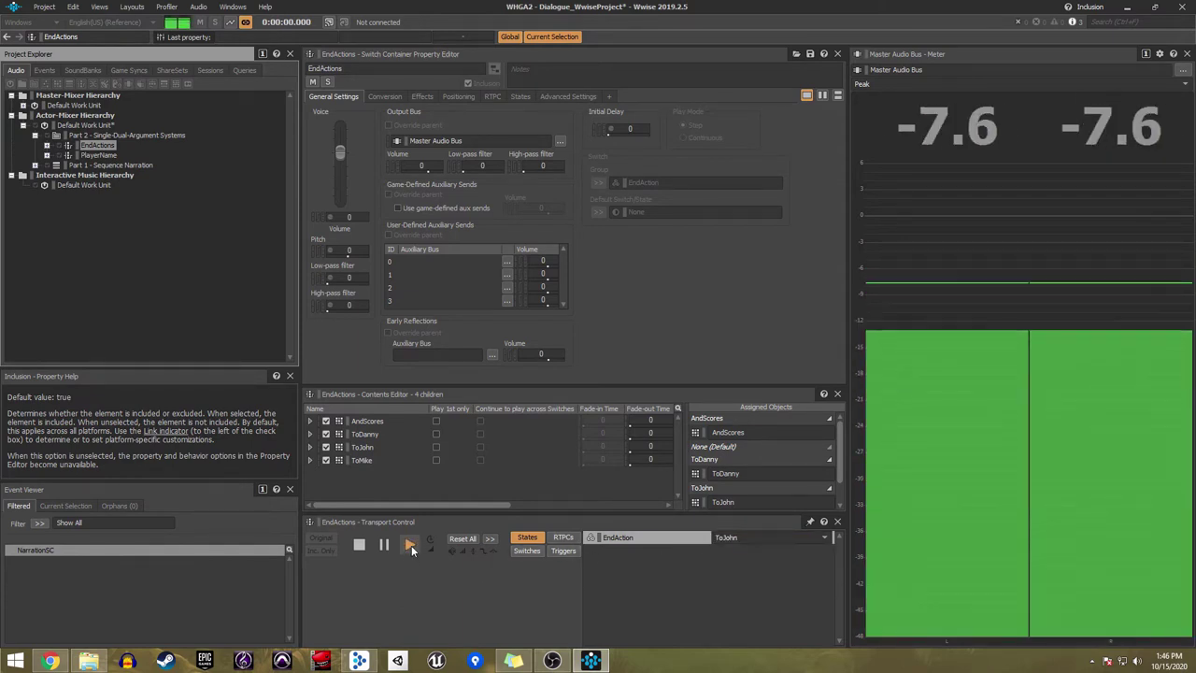
left_click(44, 70)
left_click(78, 114)
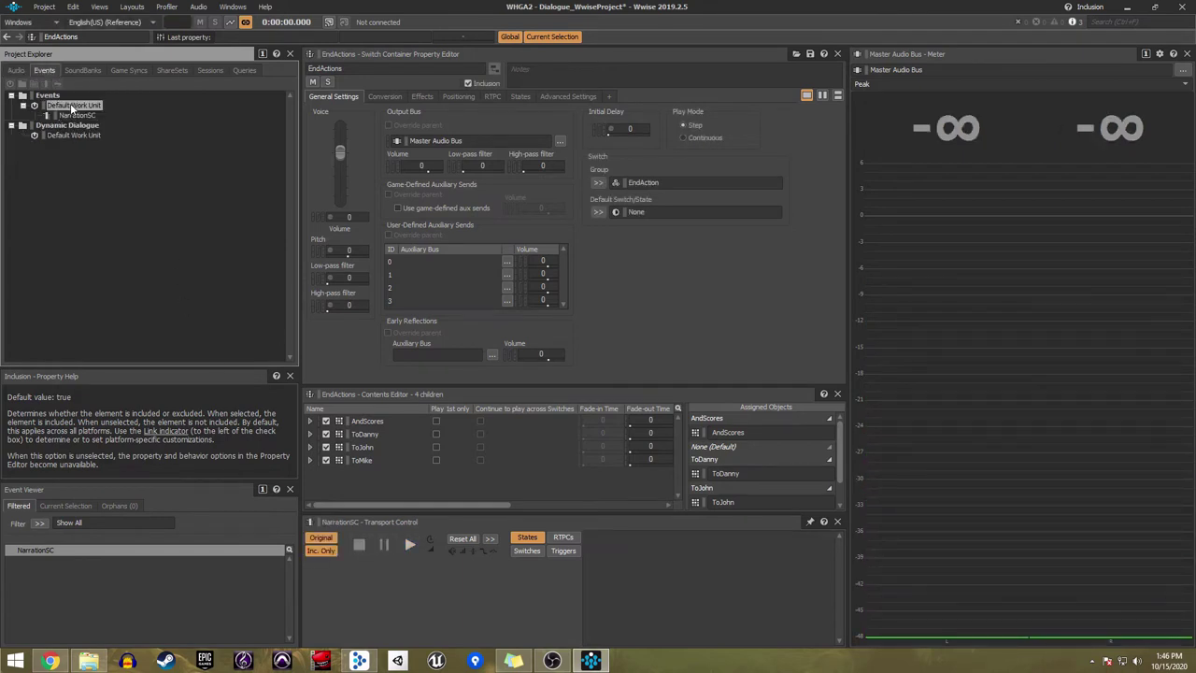
Step: Create two new events named PlayerName and EndActions in the Default Work Unit
left_click(45, 81)
type("PlayerName")
key("Return")
left_click(45, 81)
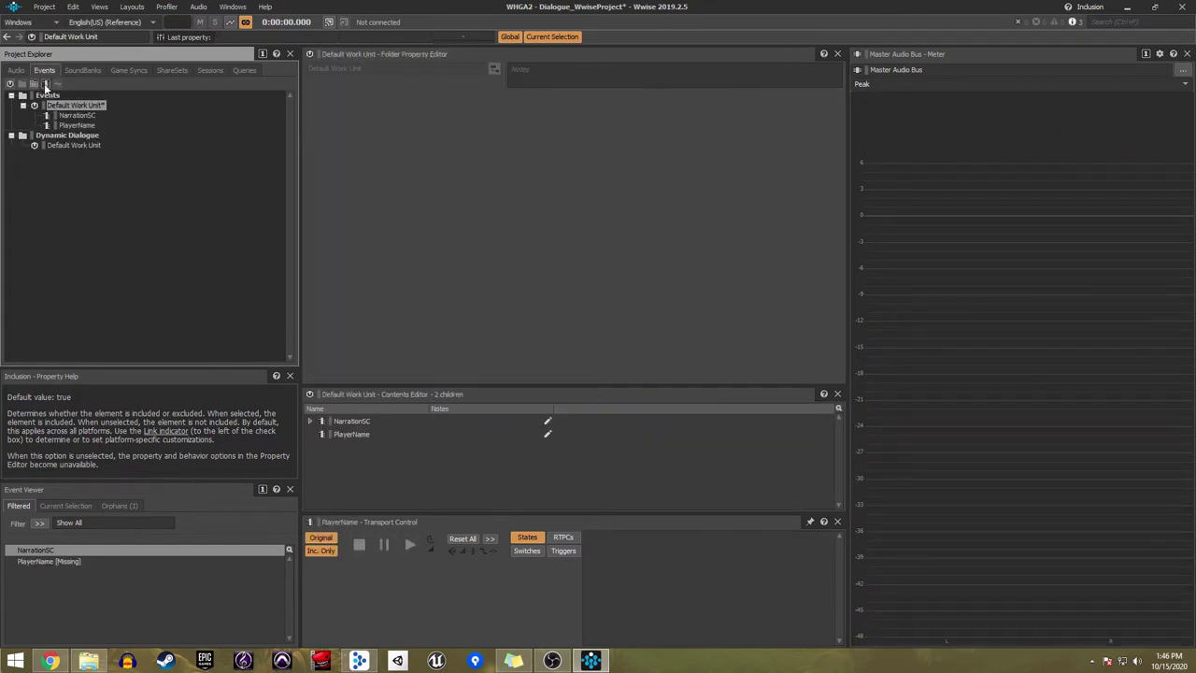
type("EndActions")
key("Return")
Step: Add the PlayerName container to the PlayerName event and bring up the SoundBank layout
left_click(16, 70)
left_click_drag(98, 155, 387, 178)
left_click(43, 70)
left_click(88, 119)
left_click(16, 70)
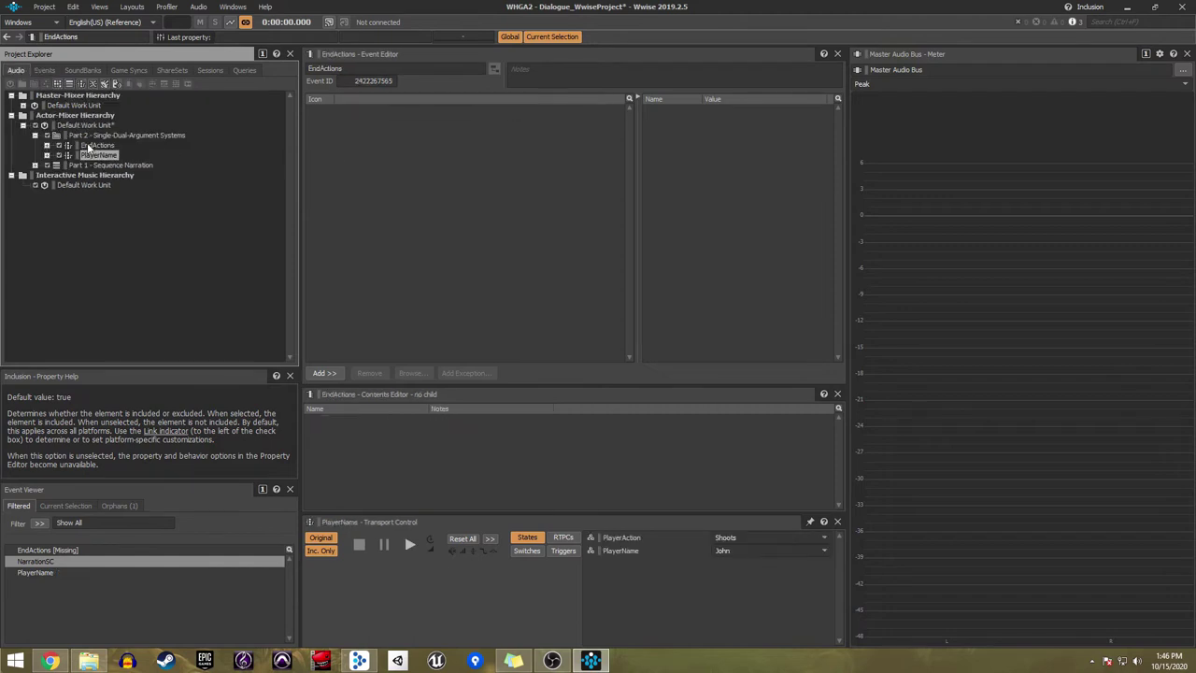
left_click(82, 70)
key("F7")
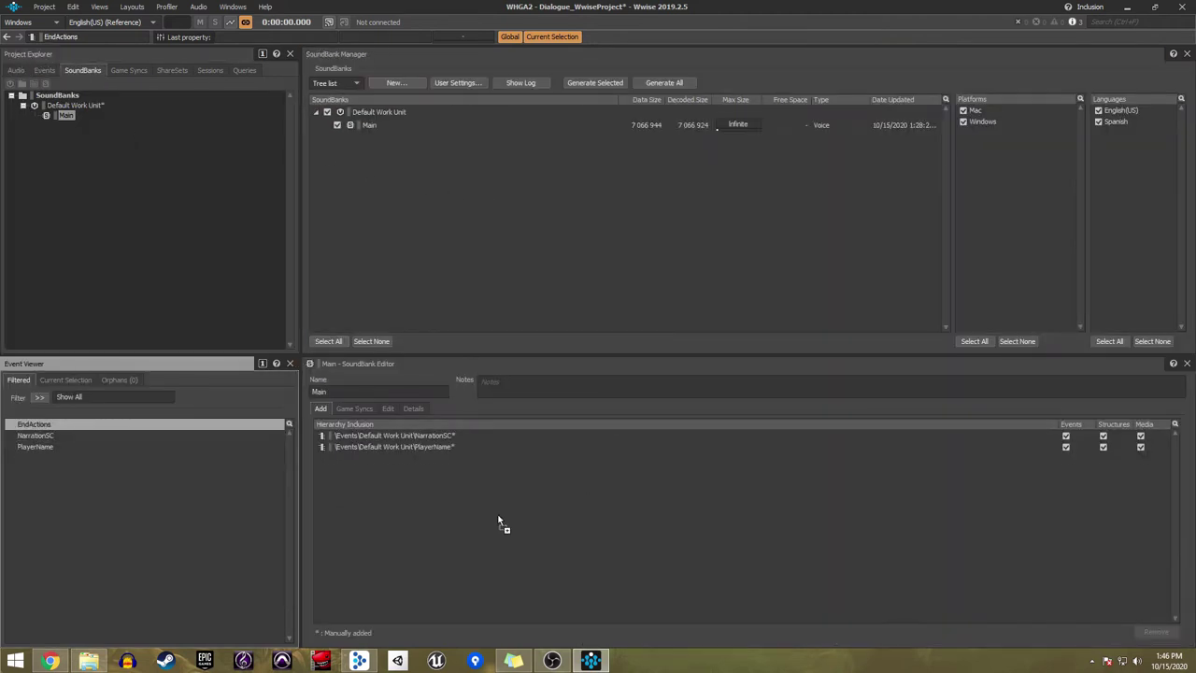
Step: Generate the Main SoundBank and save the project
left_click(588, 84)
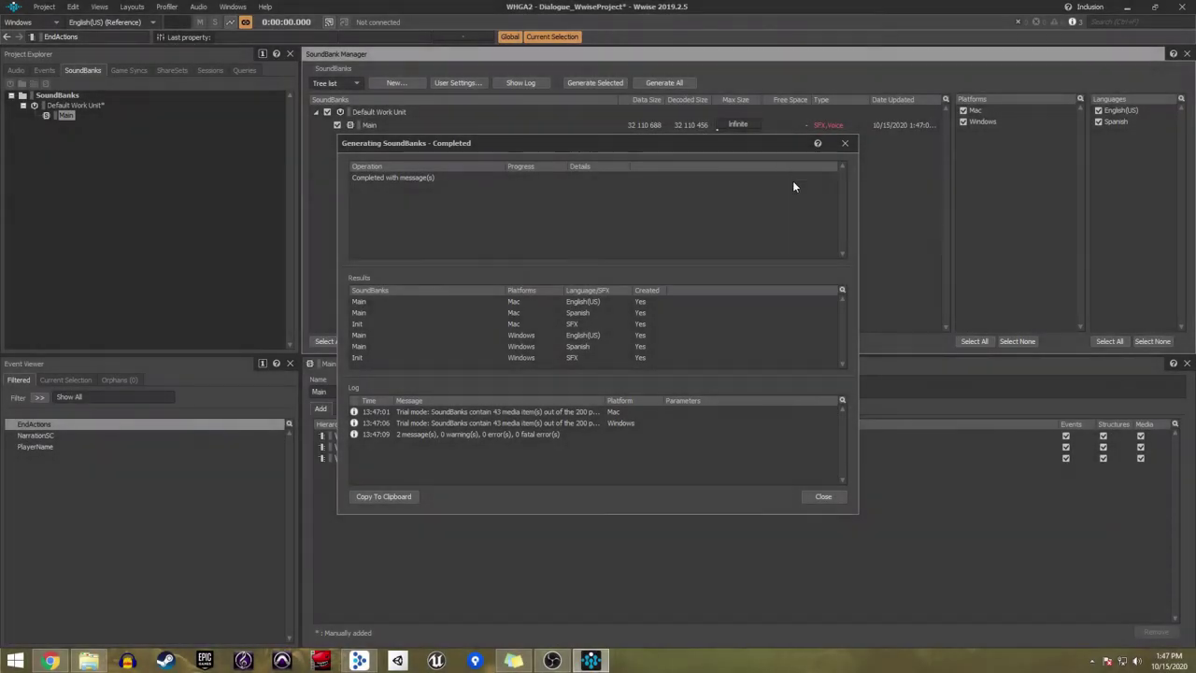
left_click(824, 500)
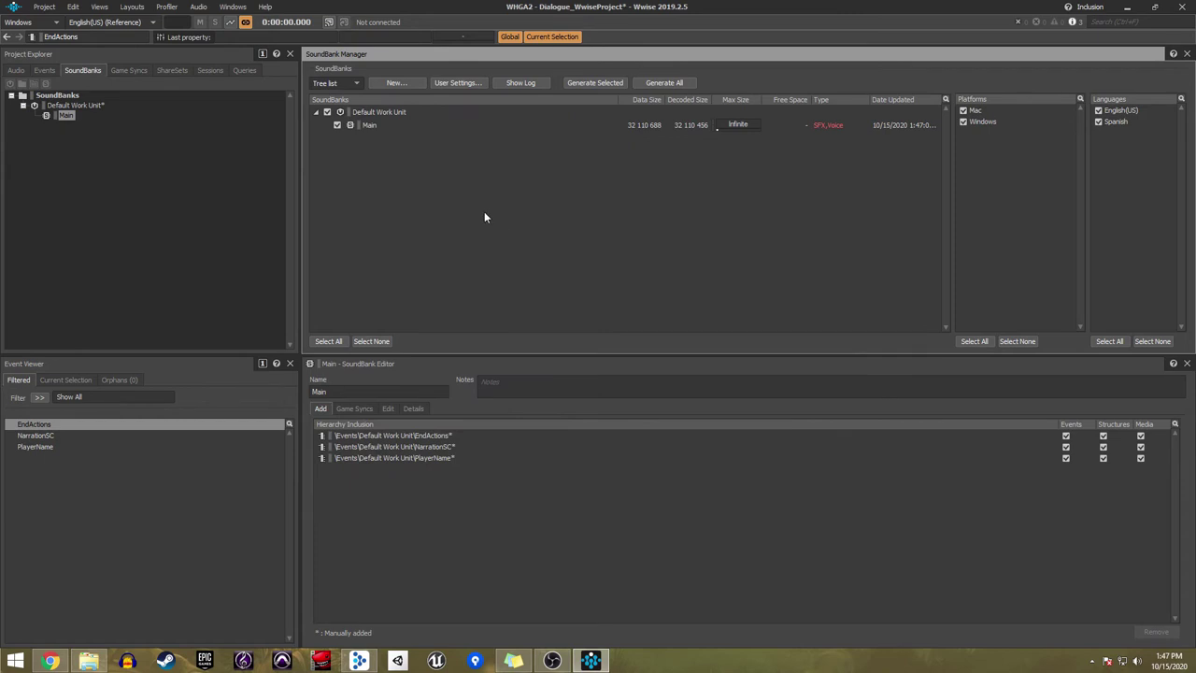
key("ctrl+s")
Step: Return to the audio object hierarchy with the Part 2 container collapsed
left_click(50, 661)
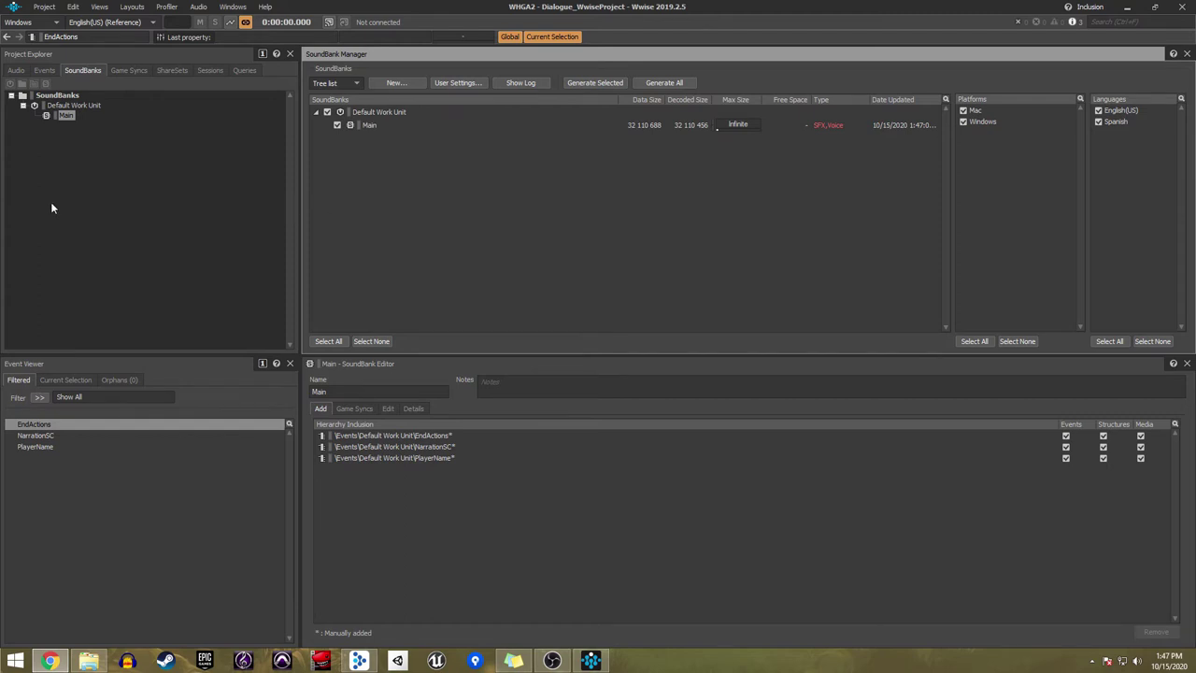
left_click(17, 71)
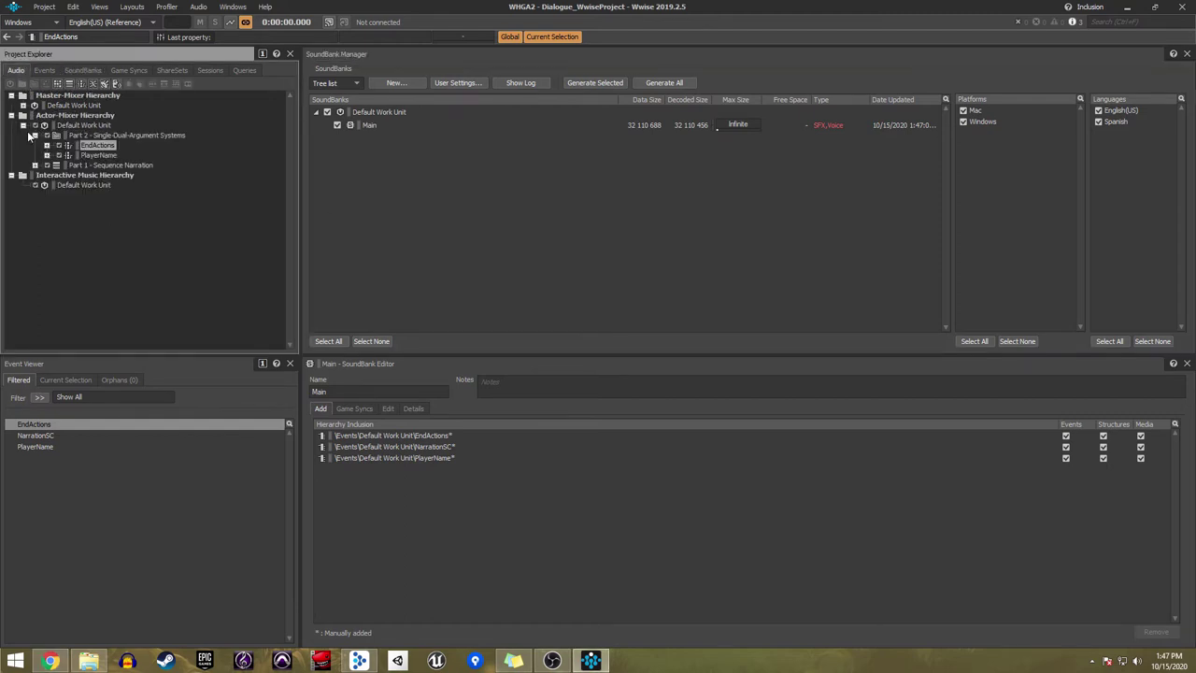
left_click(35, 136)
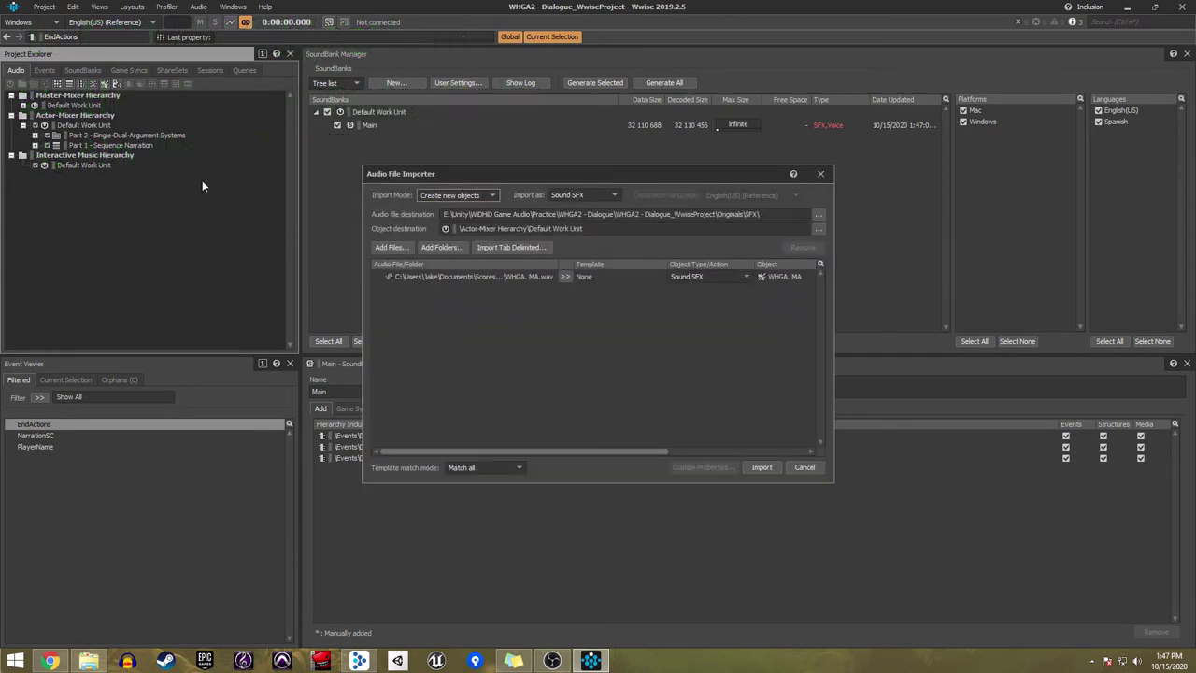
Step: Import WHGA_MA.wav, replacing the existing original file
left_click(762, 467)
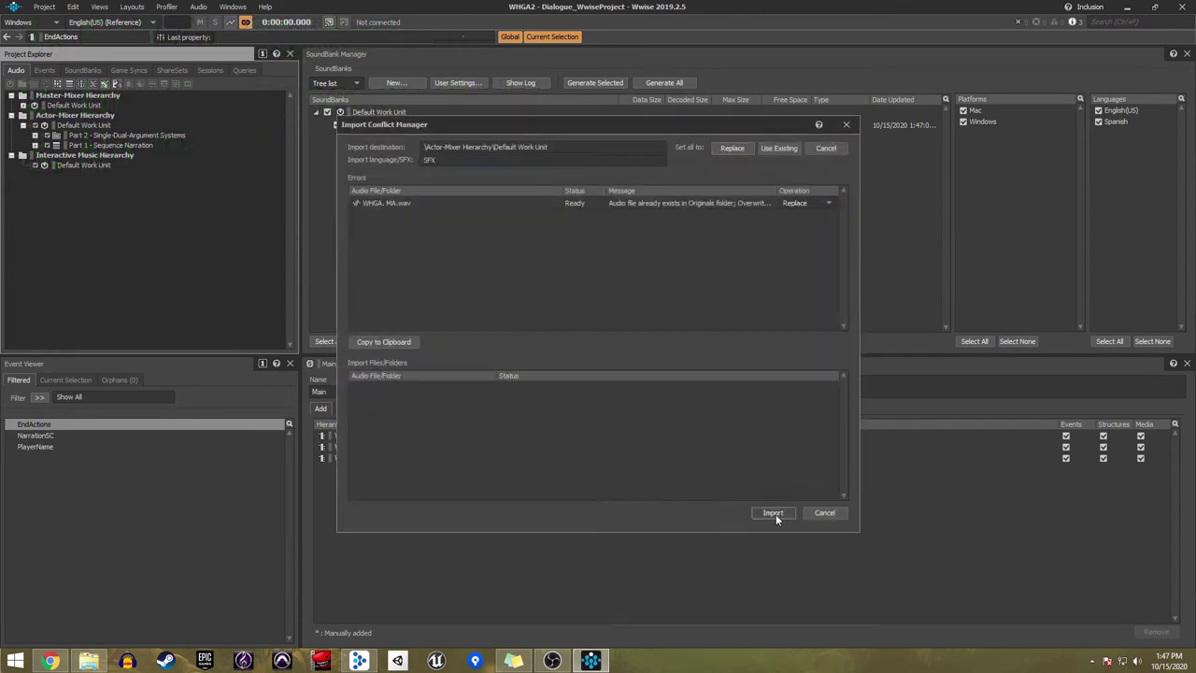
left_click(775, 514)
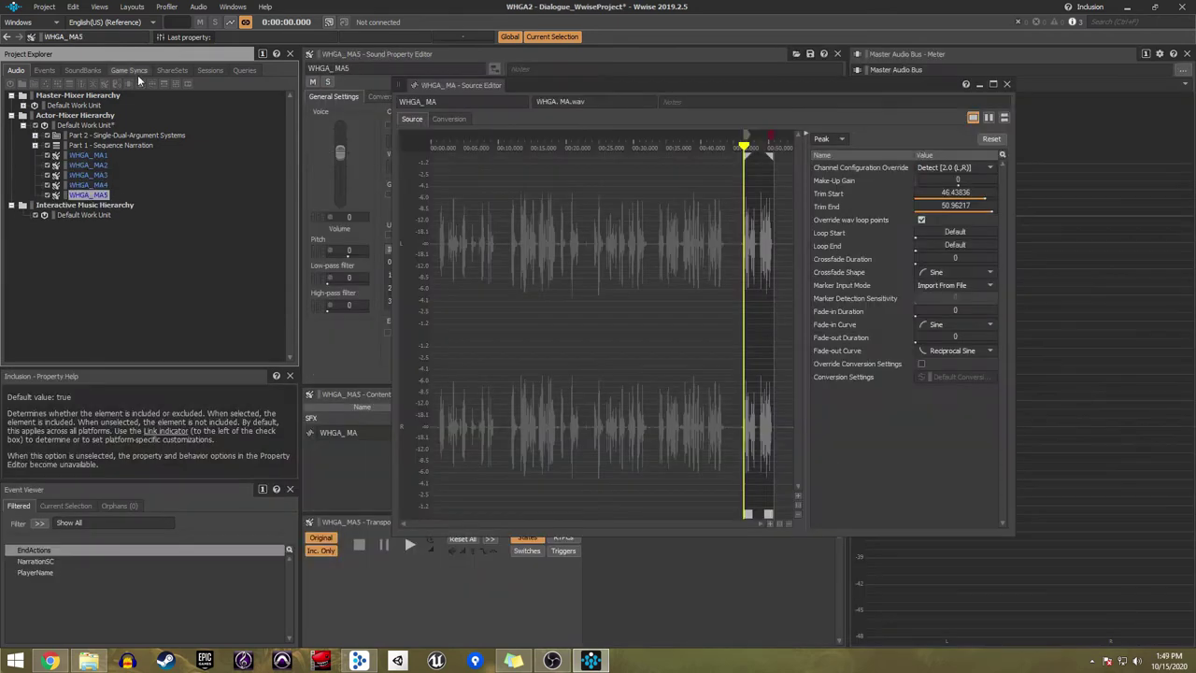
left_click(128, 70)
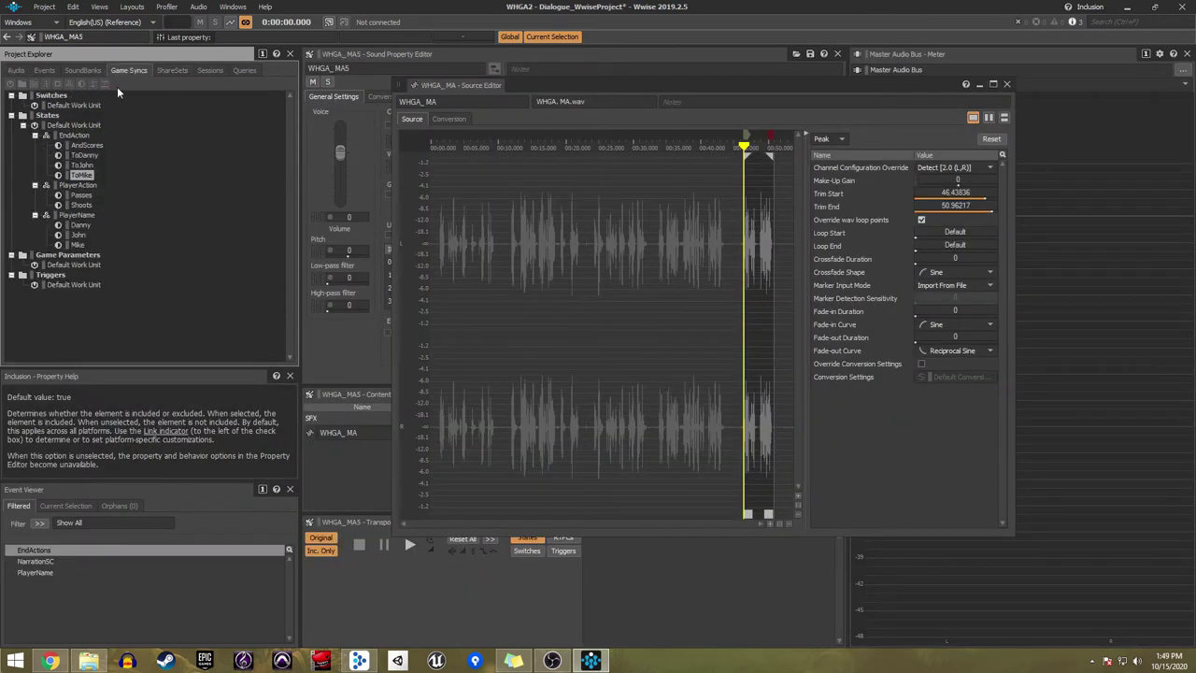
Step: Create switch groups Hurdle, Archway and Path under Switches
left_click(55, 104)
left_click(55, 85)
type("Hurdle")
key("Return")
left_click(57, 83)
type("Archway")
key("Return")
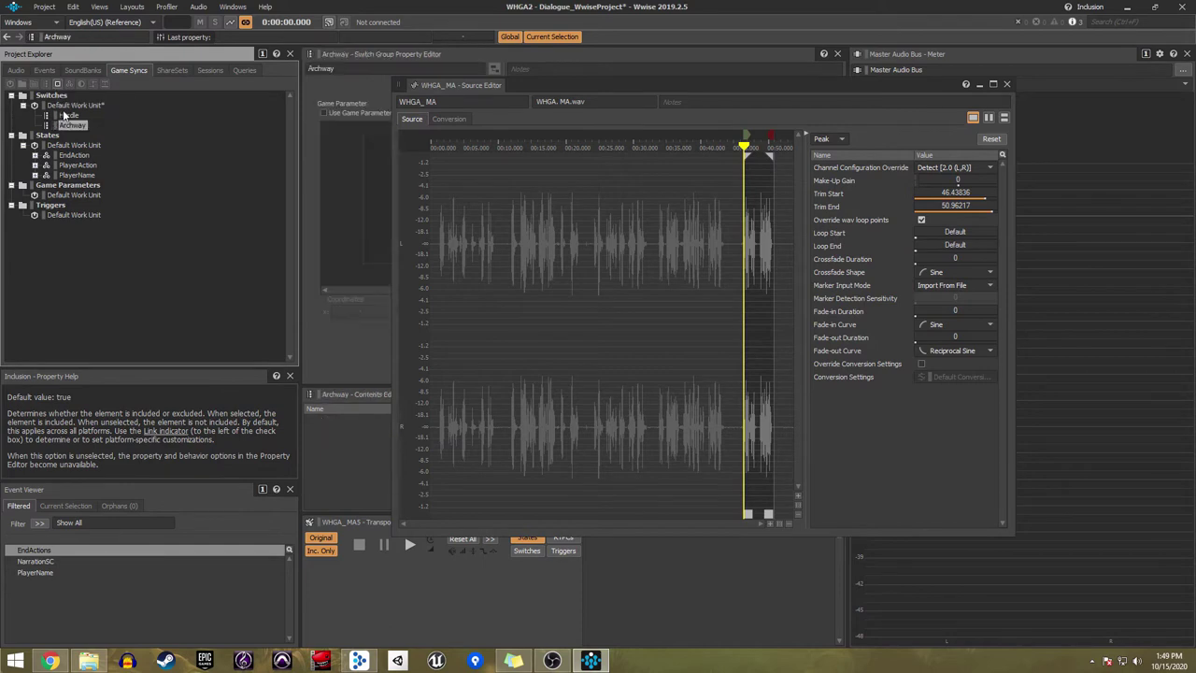
left_click(57, 83)
type("Path")
key("Return")
Step: Add Fail and Pass switches to both the Hurdle and Archway groups
left_click(69, 124)
left_click(57, 83)
type("Fail")
key("Return")
left_click(57, 83)
type("Pass")
key("Return")
left_click(71, 115)
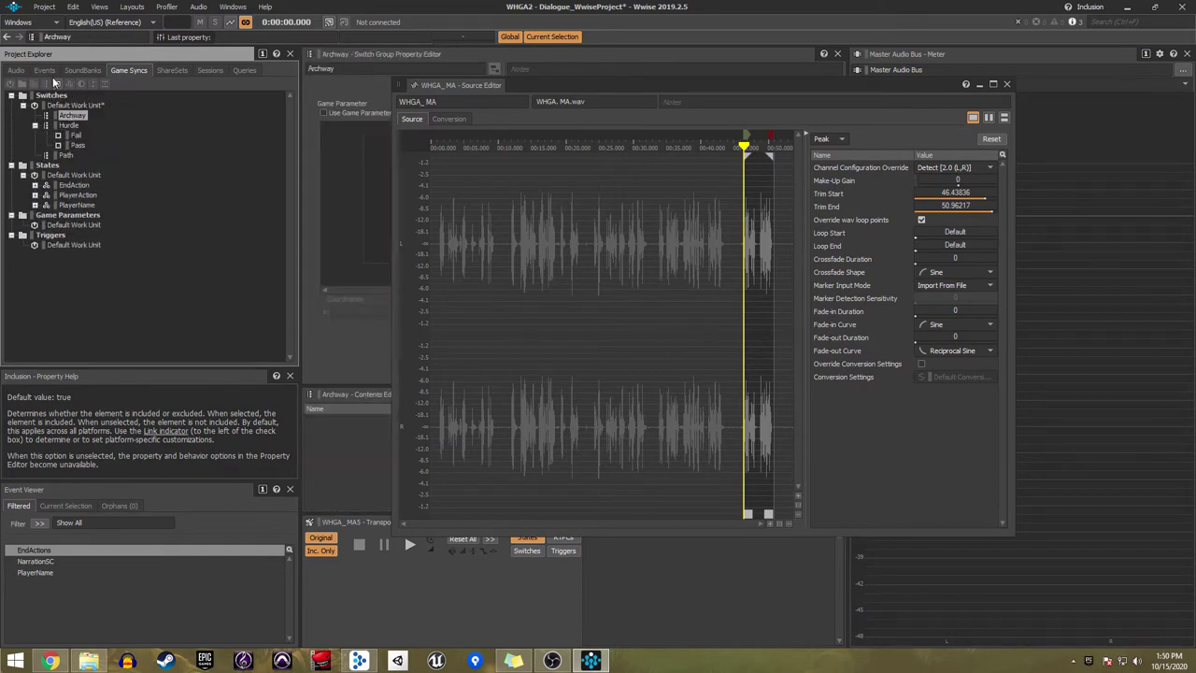
left_click(57, 83)
type("Fail")
key("Return")
left_click(57, 83)
type("Pass")
key("Return")
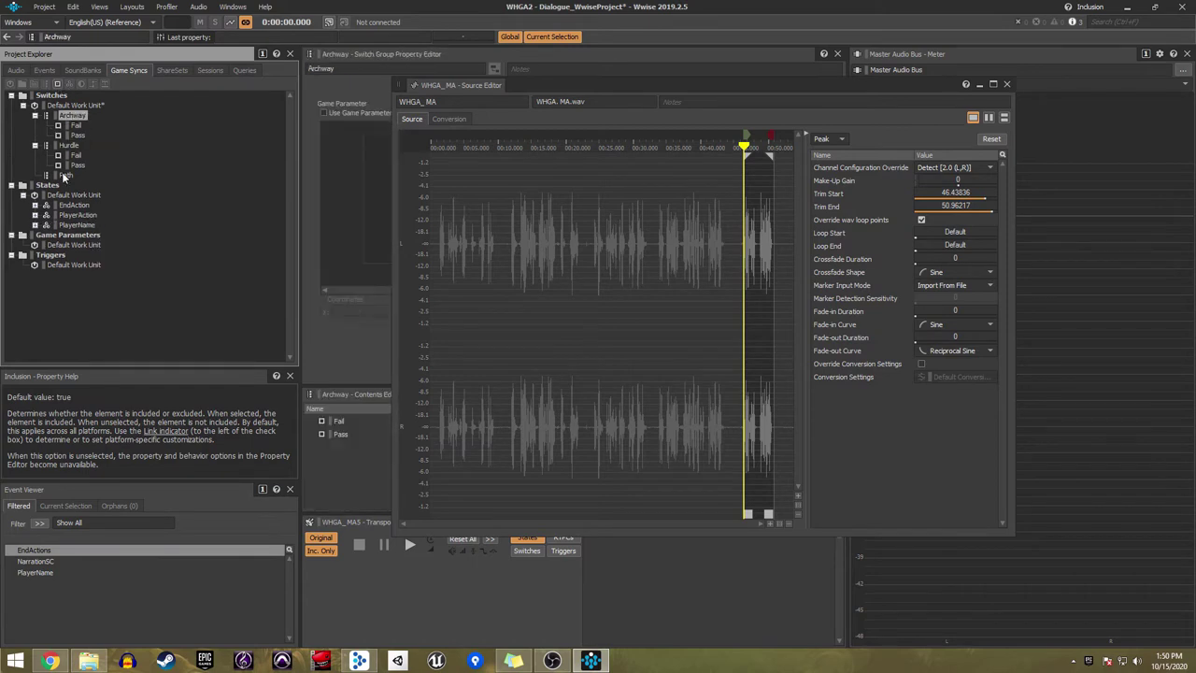
Step: Add Fail, Red and Green switches to the Path group
left_click(62, 174)
left_click(57, 83)
type("Fail")
key("Return")
left_click(61, 173)
left_click(57, 84)
type("Red")
key("Return")
left_click(57, 83)
type("Green")
key("Return")
left_click(16, 70)
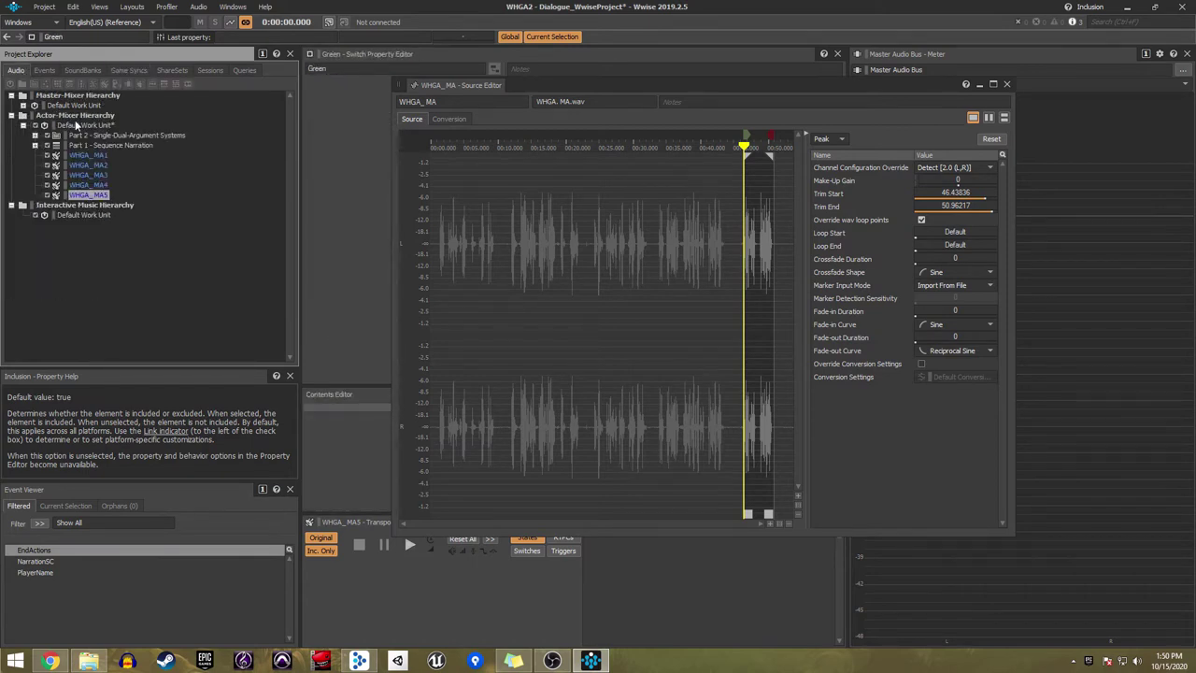
Step: Create switch container 'Part 3 - Multiple Argument Systems' and move WHGA_MA1 into it
left_click(82, 83)
type("Part 3 - Multiple Argument Systems")
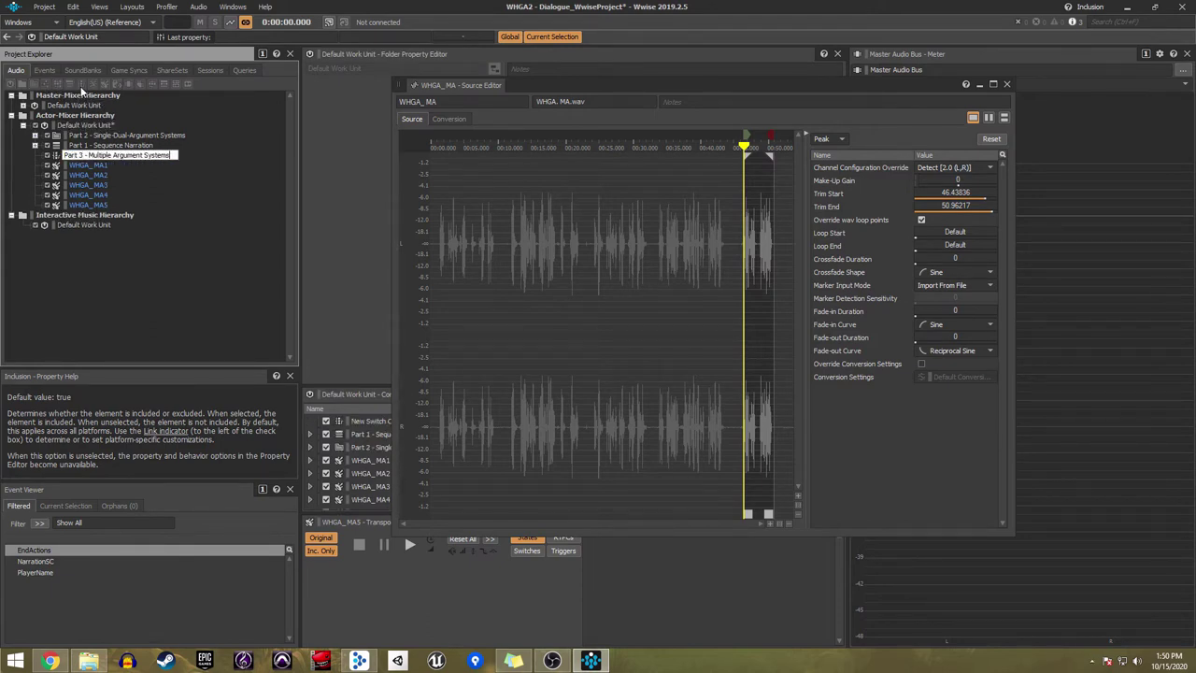
key("Return")
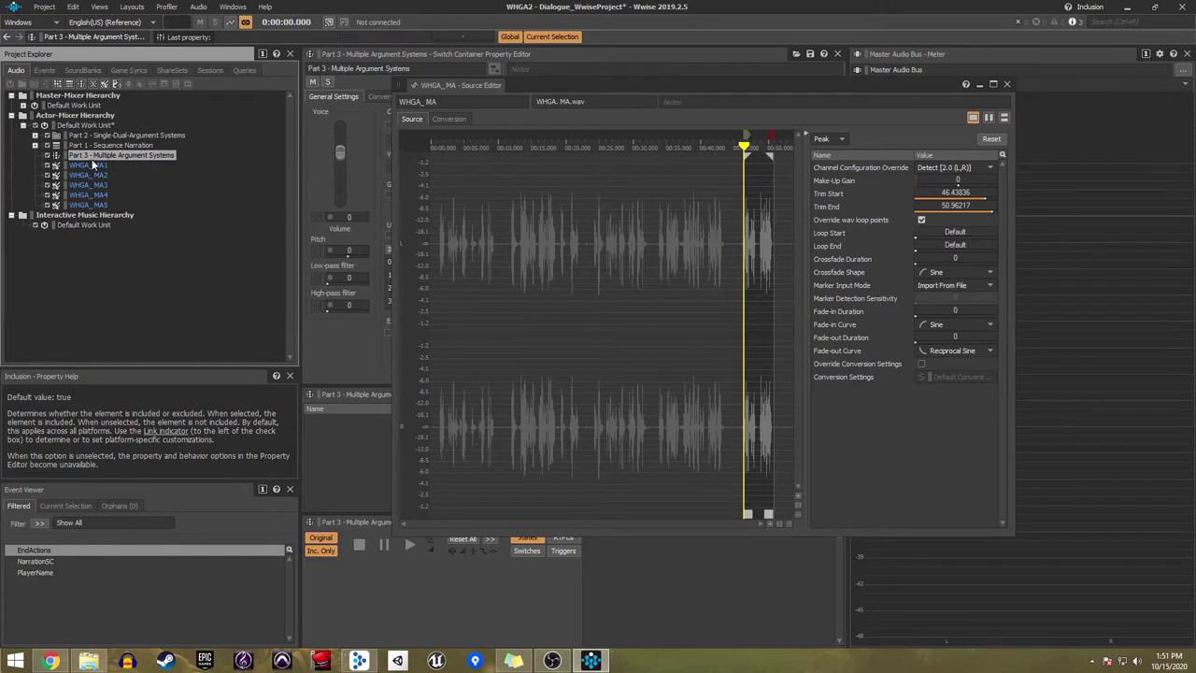
left_click_drag(91, 167, 120, 155)
Step: Add a child switch container named Archway inside Part 3
left_click(1006, 84)
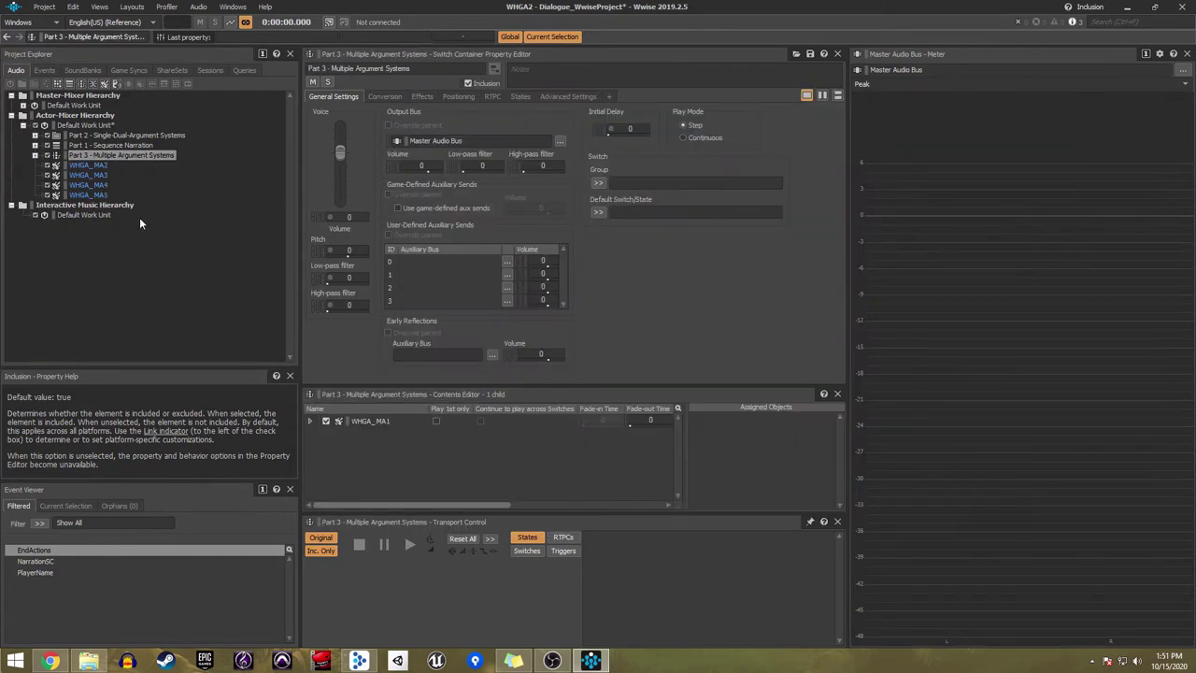
left_click(82, 76)
type("Archway")
key("Return")
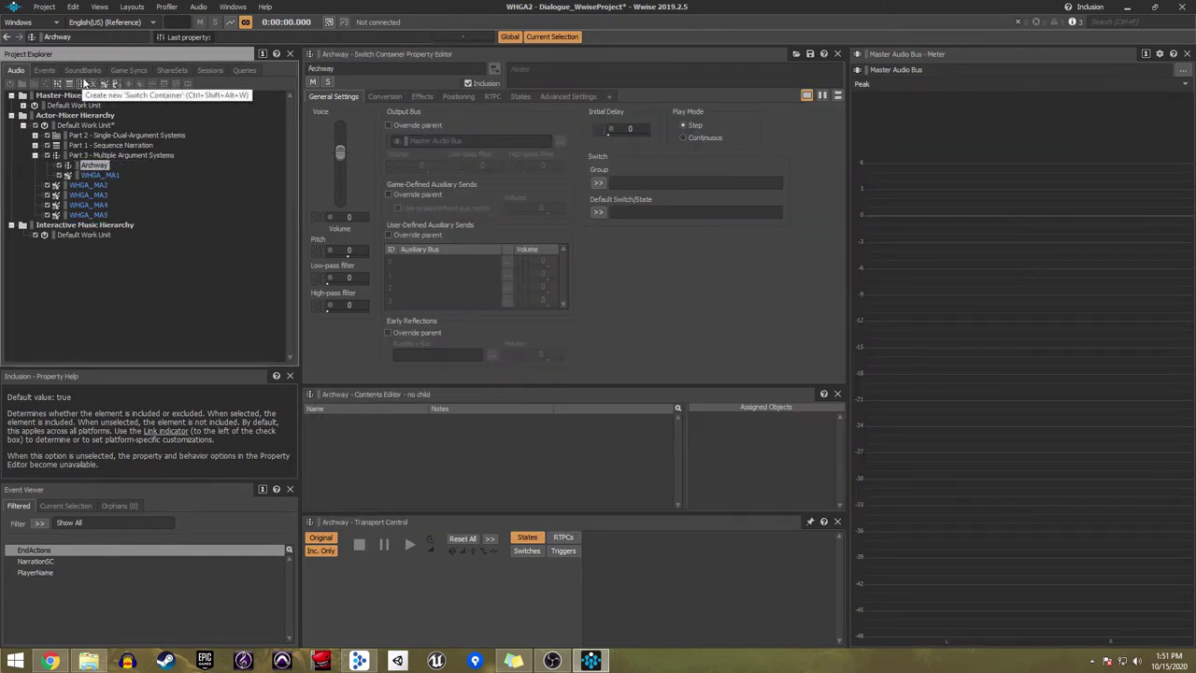
left_click(149, 155)
left_click(597, 184)
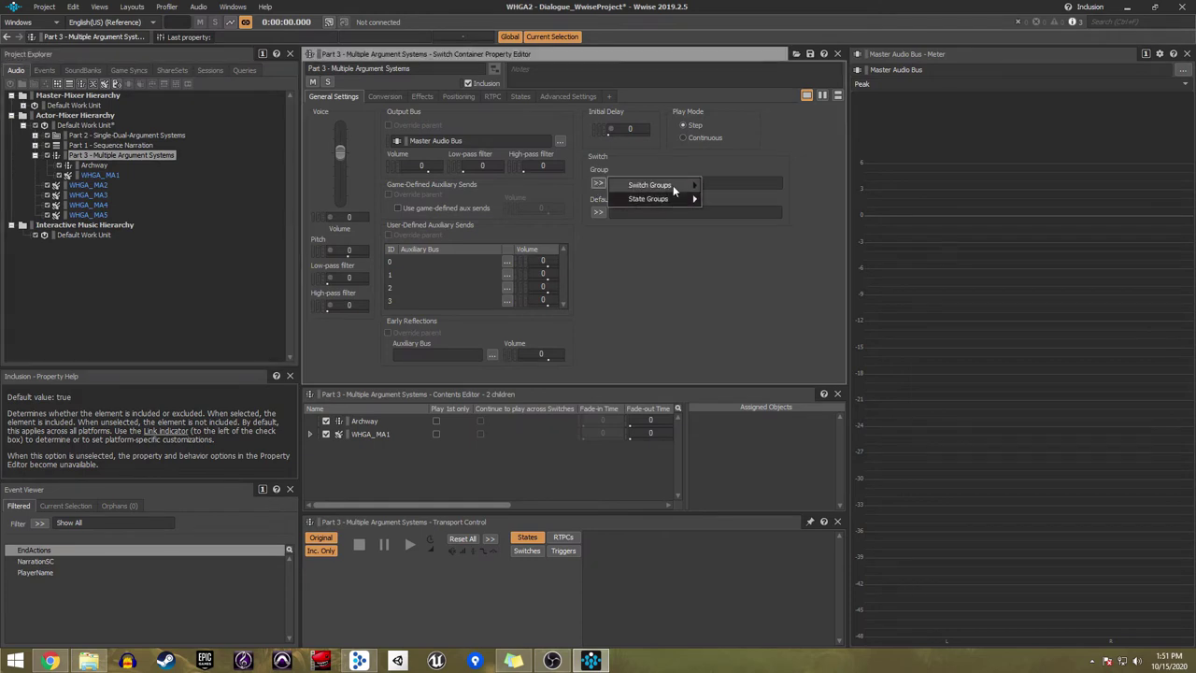
Step: Set Part 3 to group Hurdle, default Fail; assign WHGA_MA1 to Fail, Archway to Pass
mouse_move(672, 185)
left_click(734, 214)
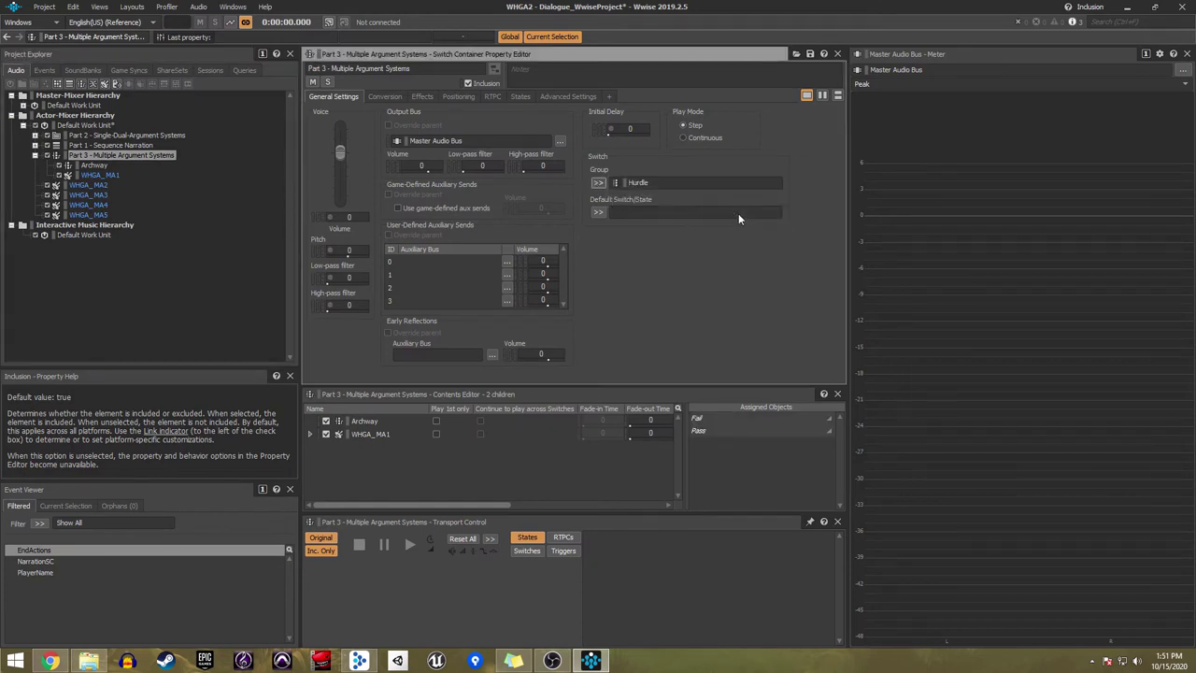
left_click(598, 212)
left_click(635, 246)
left_click_drag(364, 434, 715, 419)
left_click(373, 421)
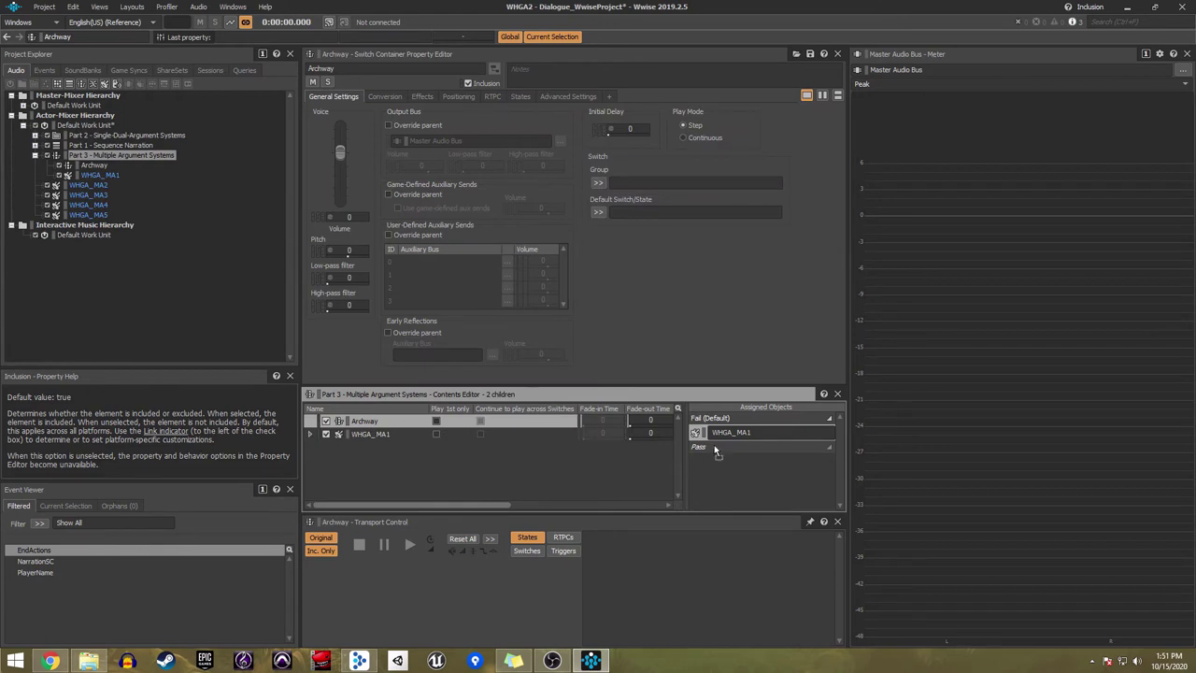
left_click_drag(719, 451, 719, 454)
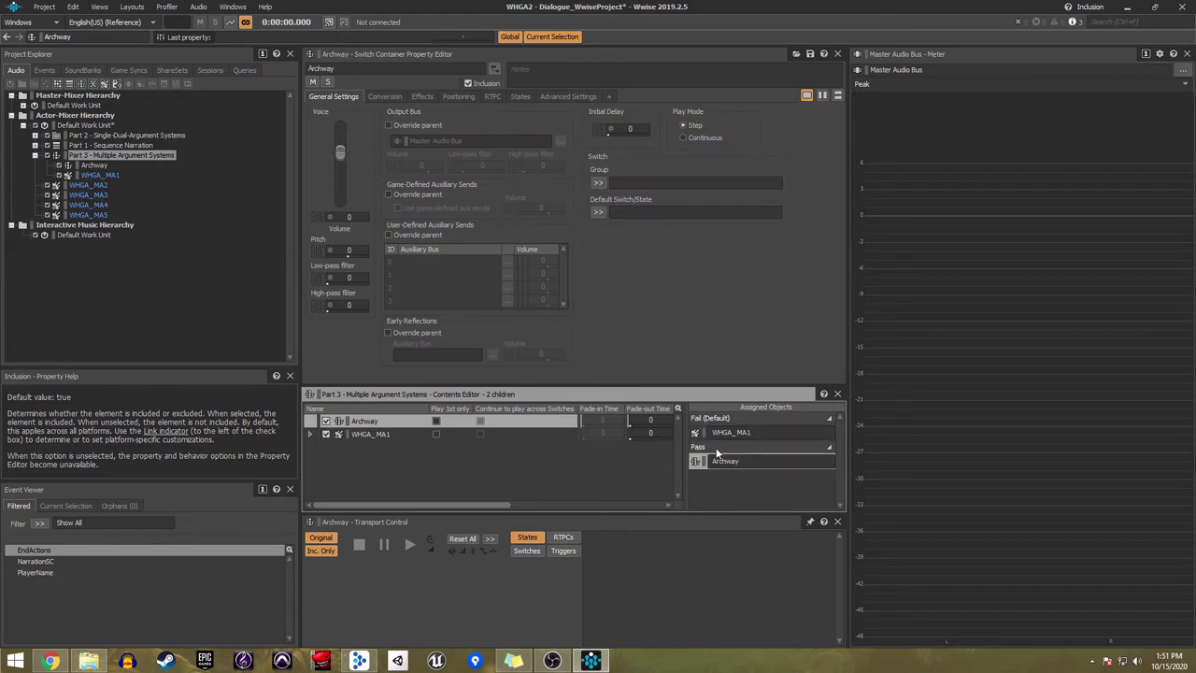
Step: Move WHGA_MA2 into Archway and create a nested Path switch container there
left_click(95, 165)
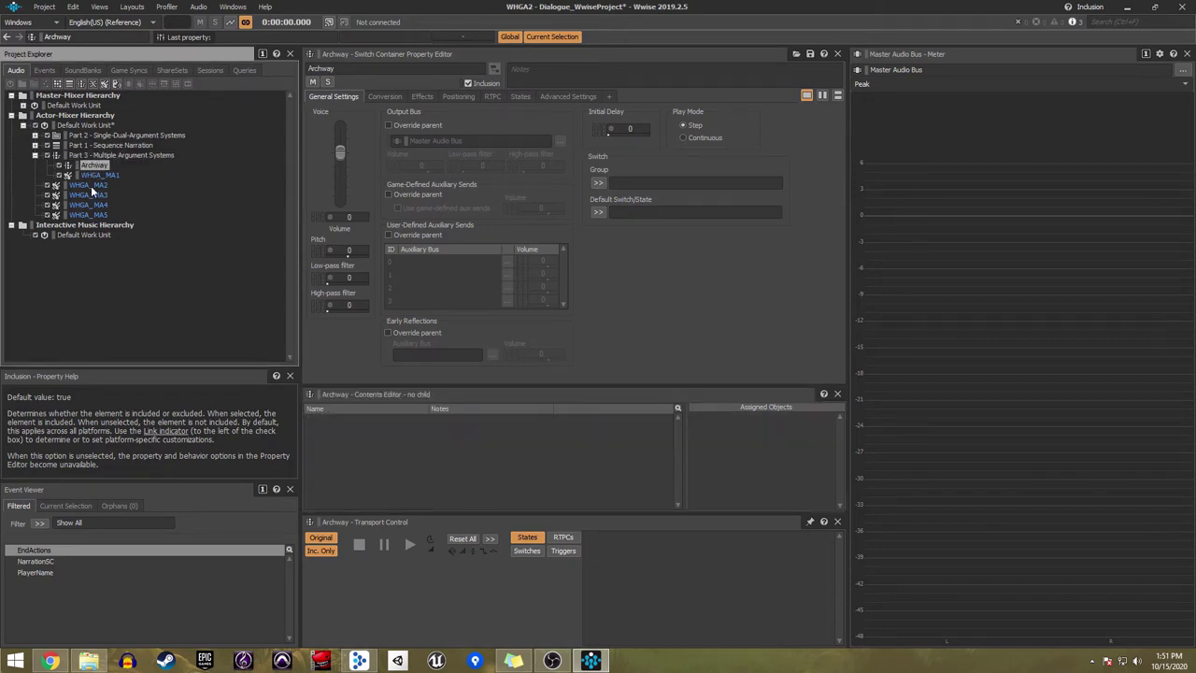
left_click_drag(91, 188, 99, 165)
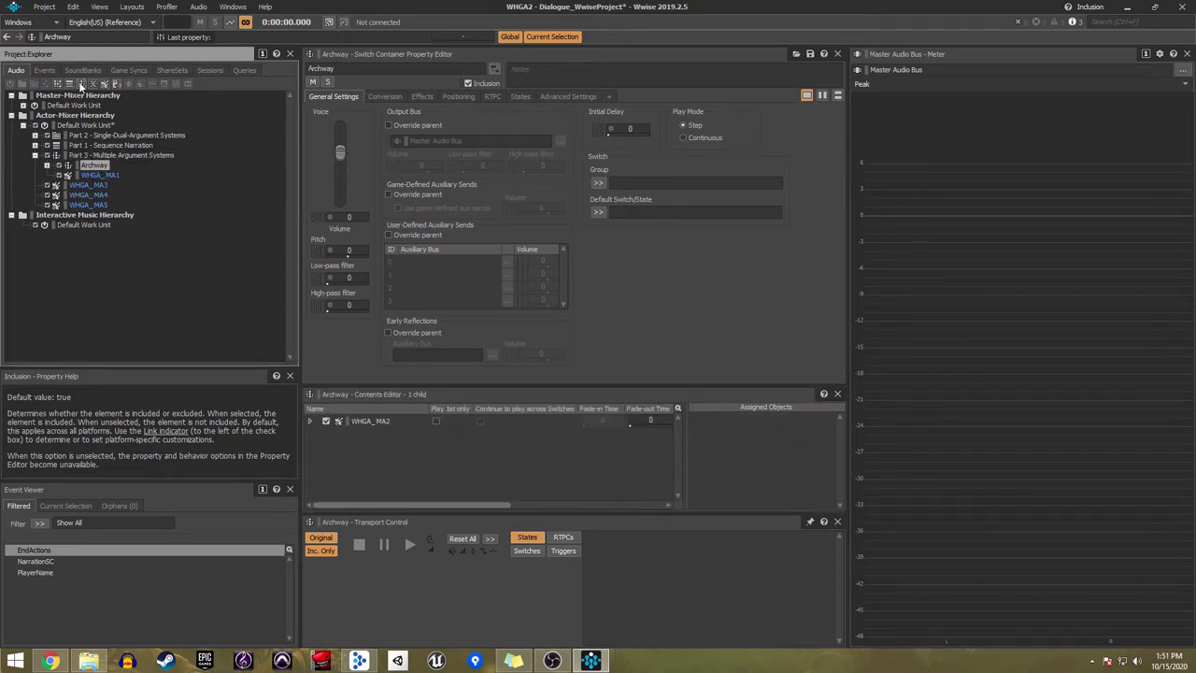
left_click(80, 83)
type("Path")
key("Return")
Step: Set Archway to group Archway, default Fail; assign Path to Pass, WHGA_MA2 to Fail
left_click(95, 164)
left_click(600, 184)
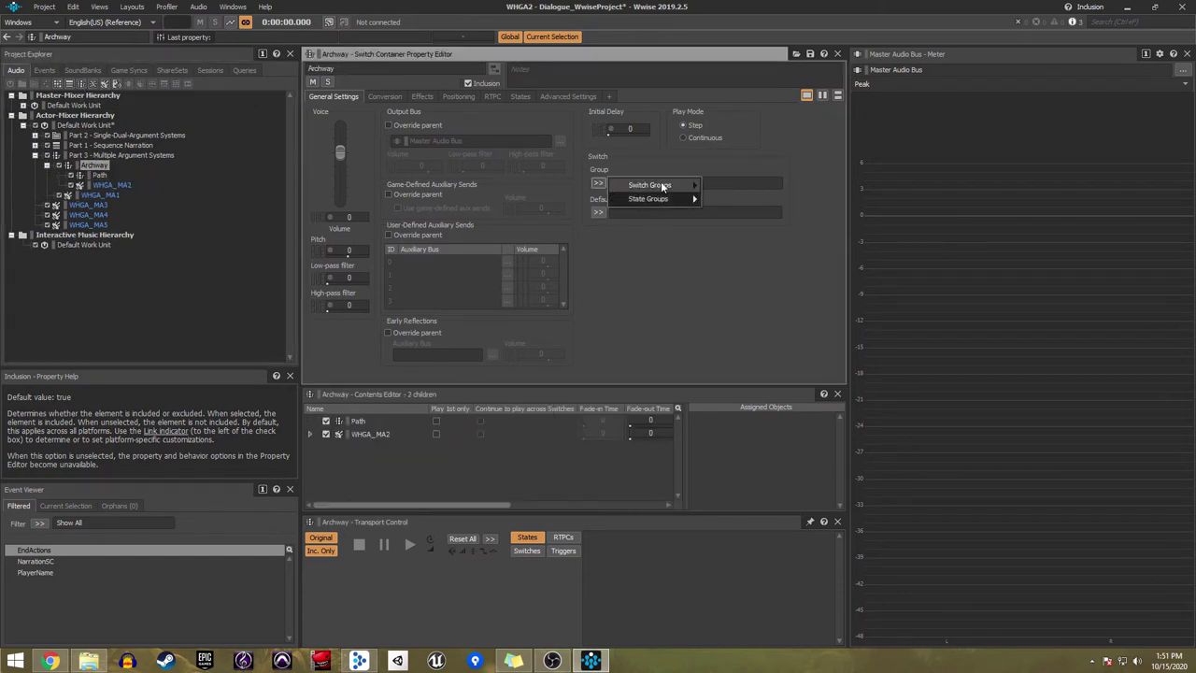
mouse_move(665, 185)
left_click(743, 202)
left_click(598, 212)
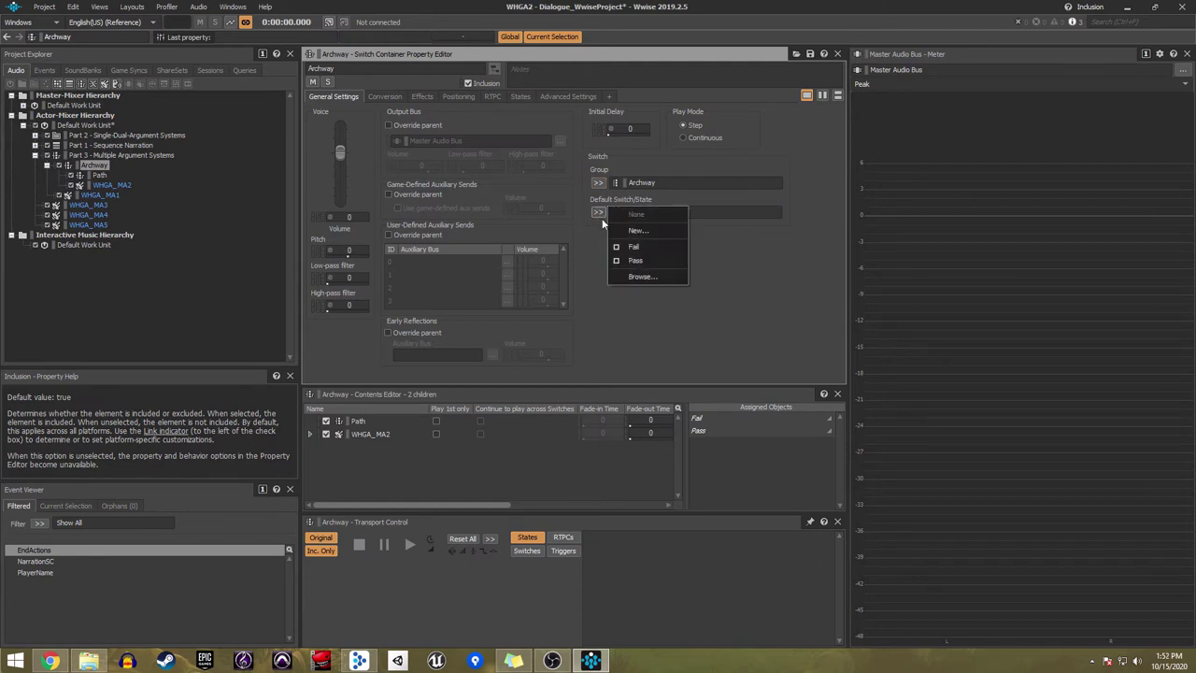
left_click(642, 243)
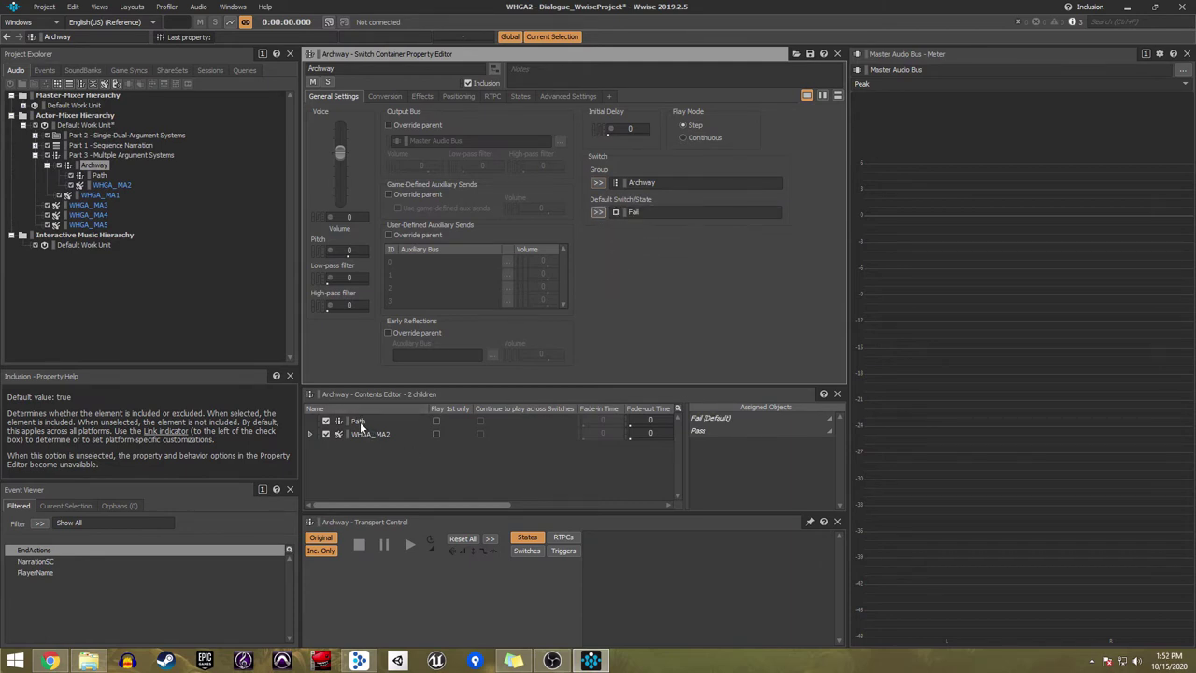
left_click_drag(357, 421, 708, 432)
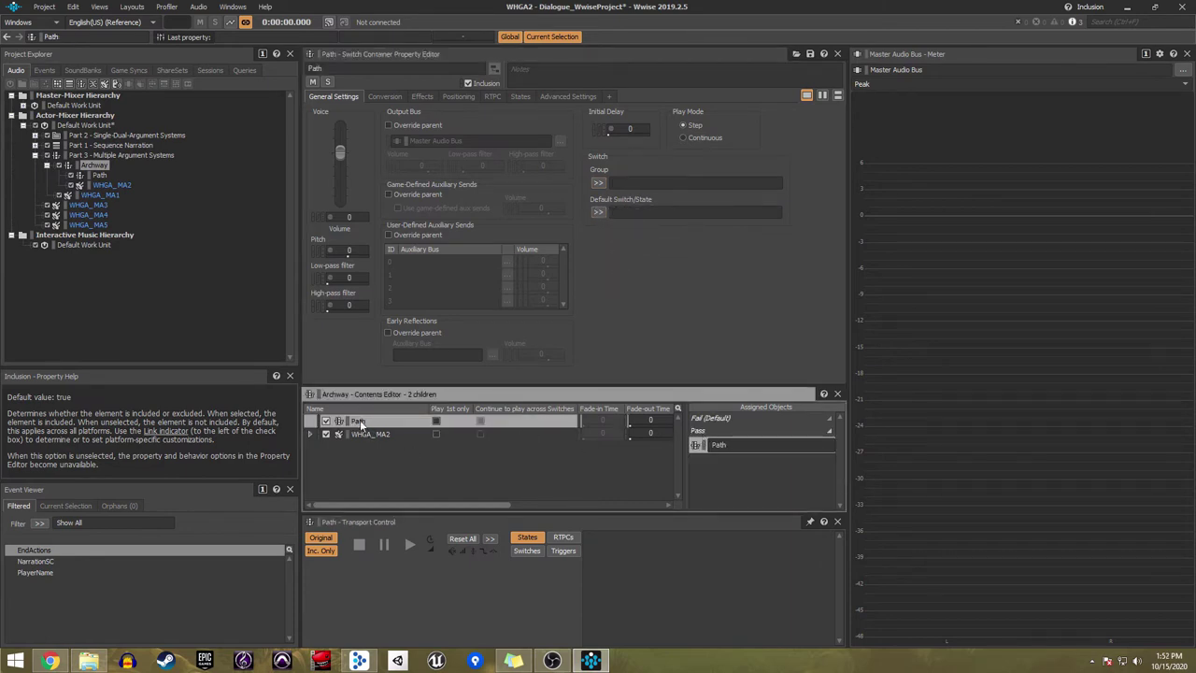
left_click_drag(364, 437, 721, 422)
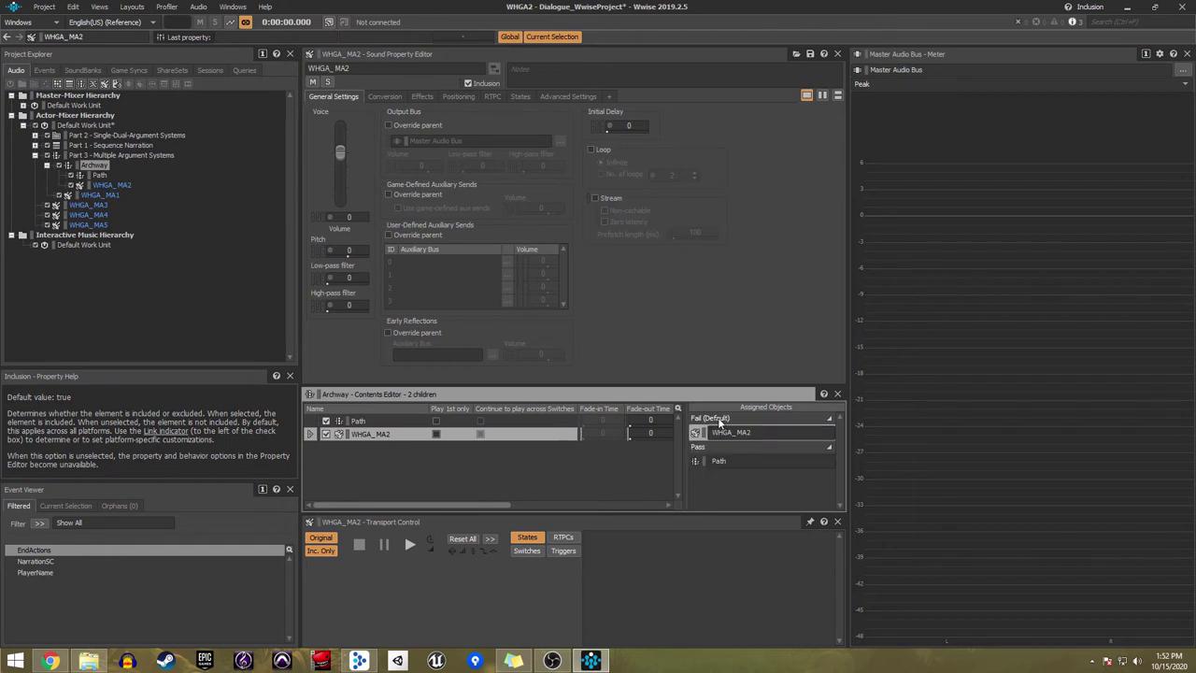
Step: Move WHGA_MA3–MA5 into Path and set its group to Path with default Fail
left_click(97, 205)
left_click(89, 224, "shift")
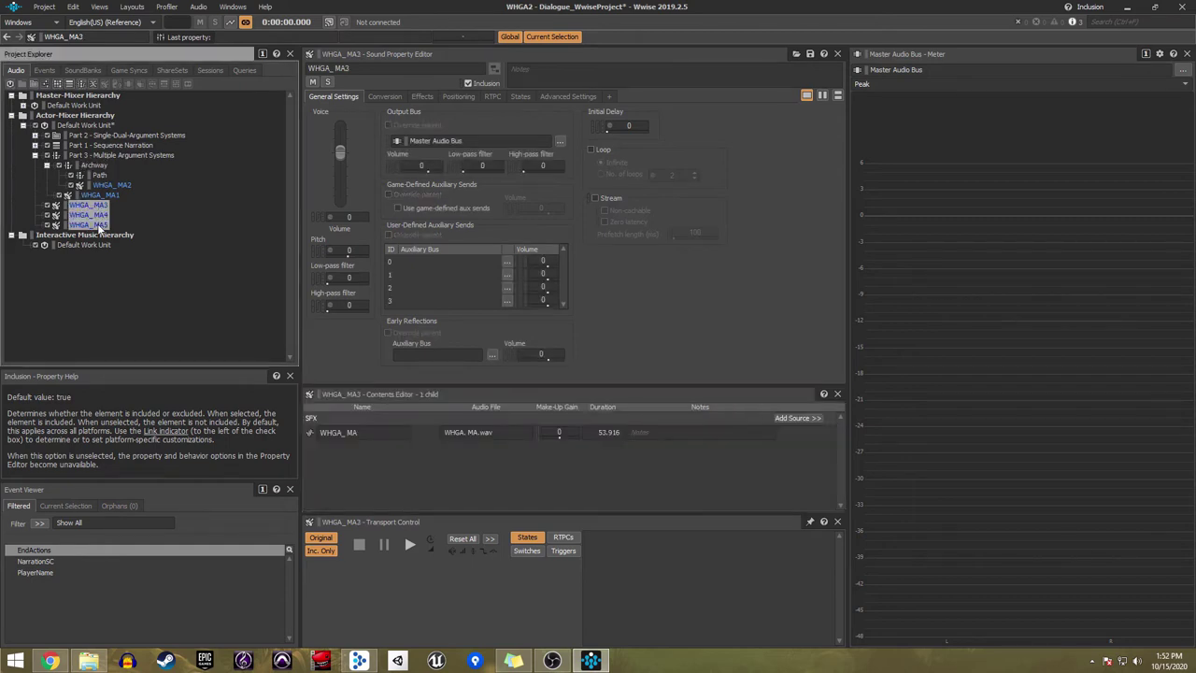
left_click_drag(99, 175, 100, 176)
left_click(100, 176)
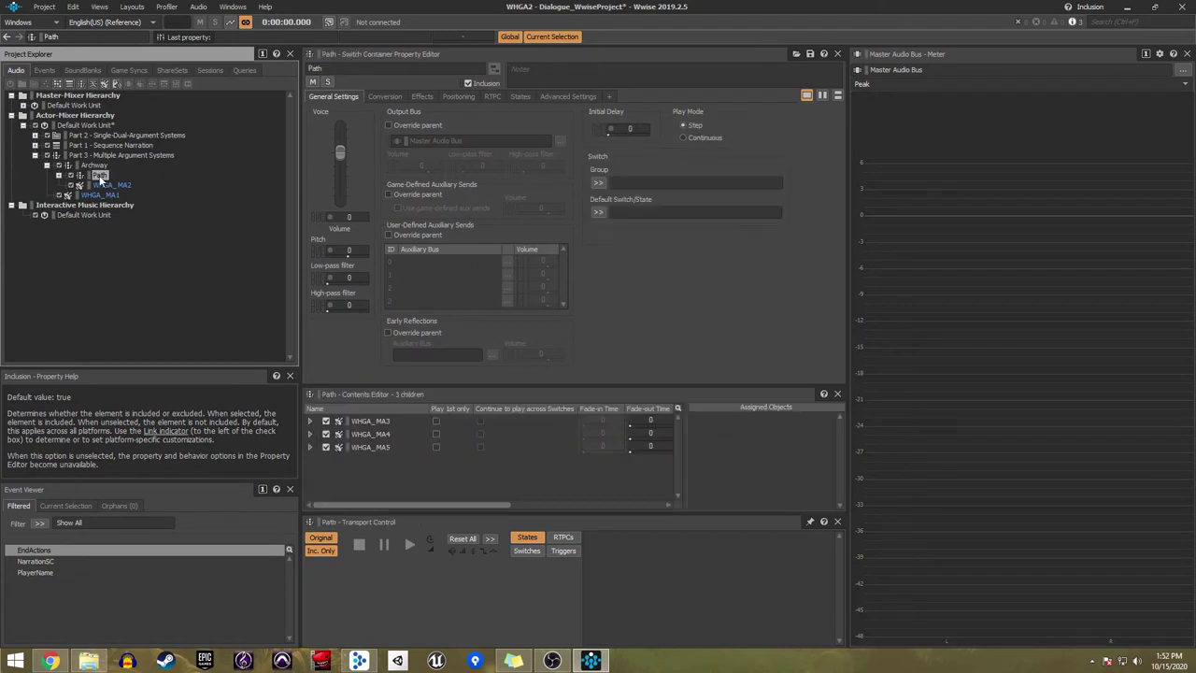
left_click(597, 183)
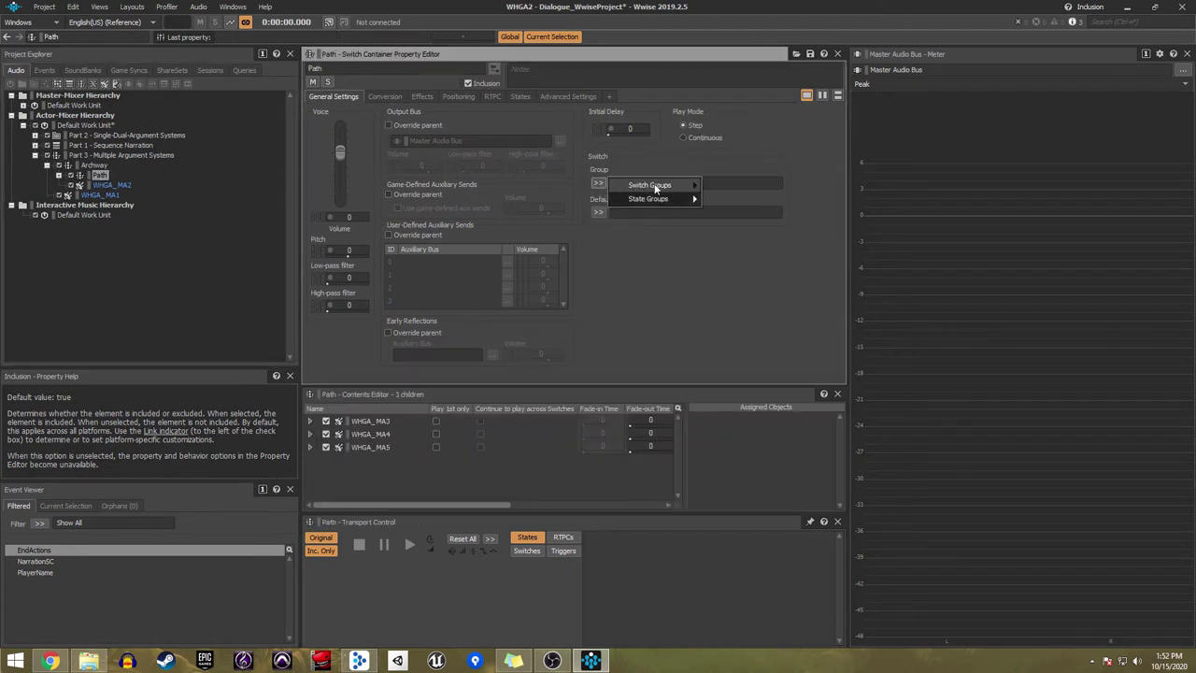
left_click(724, 228)
left_click(598, 212)
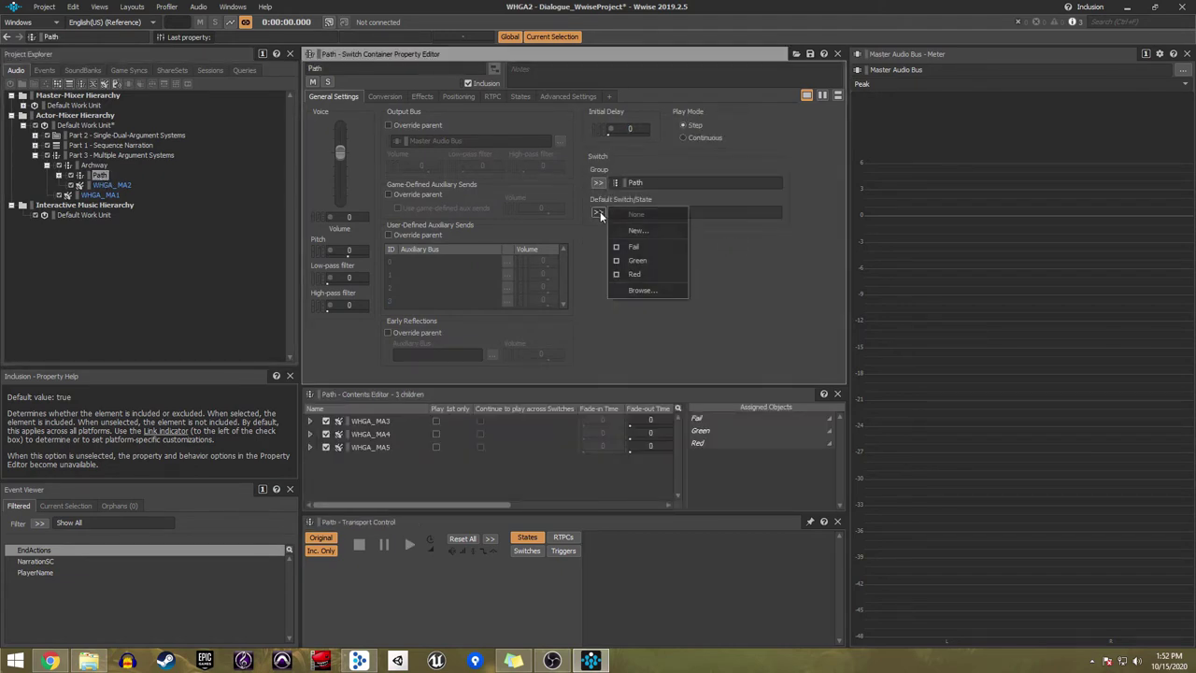
left_click(636, 246)
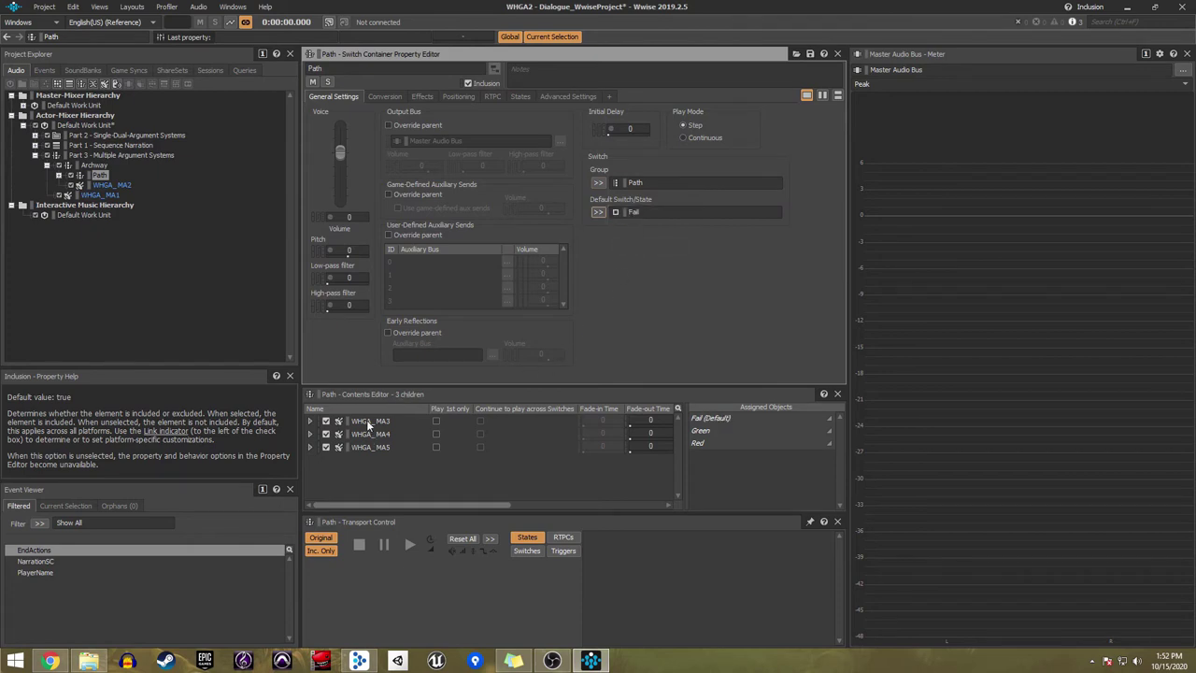
Step: Assign WHGA_MA3 to Fail, WHGA_MA4 to Red and WHGA_MA5 to Green
left_click(366, 419)
left_click_drag(716, 423, 715, 420)
left_click_drag(379, 437, 716, 465)
left_click_drag(372, 446, 738, 452)
left_click(87, 155)
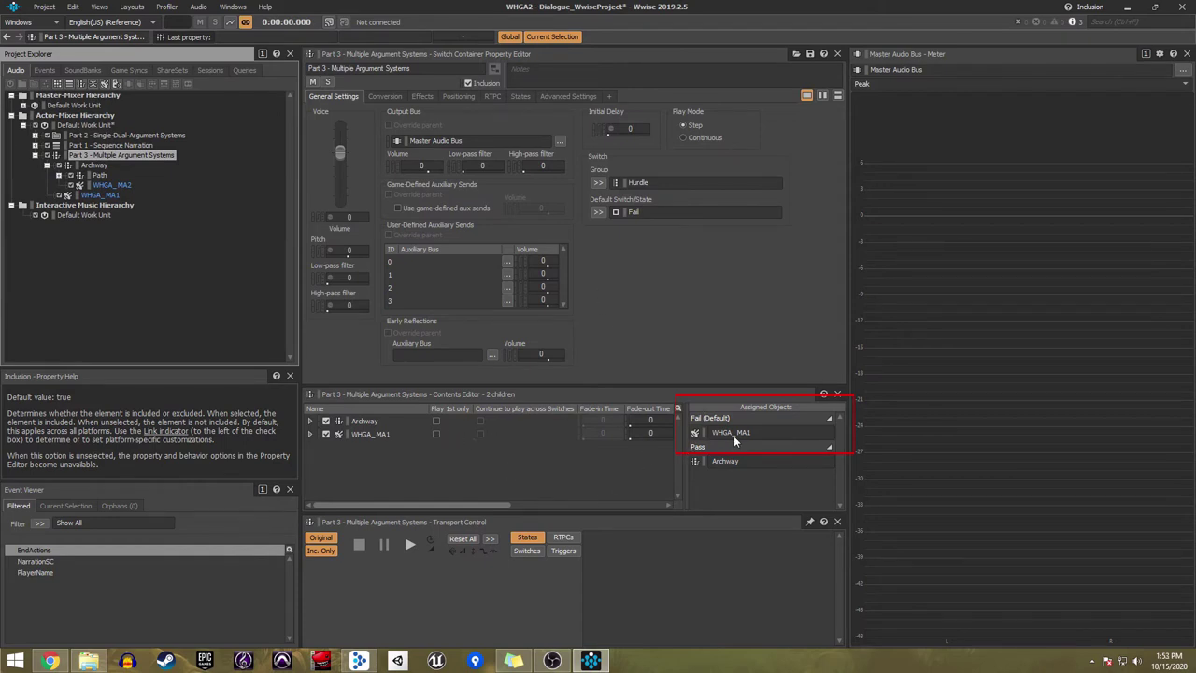
Step: Inspect the Archway and Path switch assignments, then add a new event in the Events work unit
left_click(97, 164)
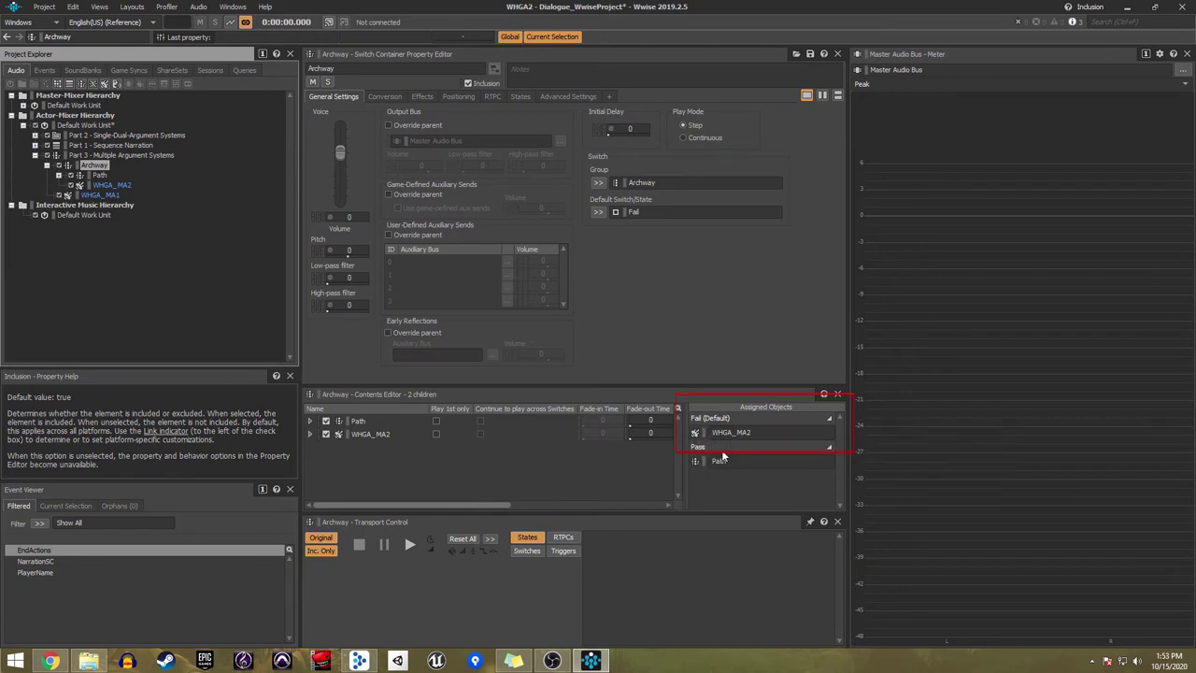
left_click(97, 174)
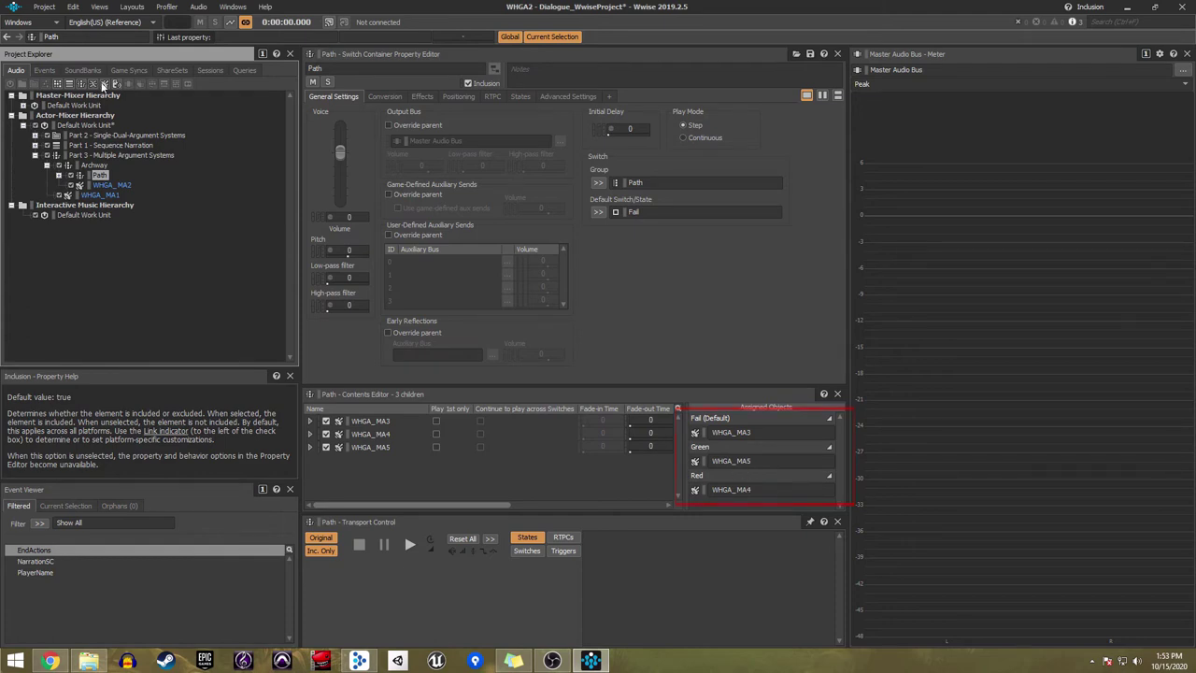
left_click(50, 69)
left_click(72, 104)
left_click(50, 83)
Step: Name the event Mission, make it play Part 3, and add it to the Main SoundBank
type("Mission")
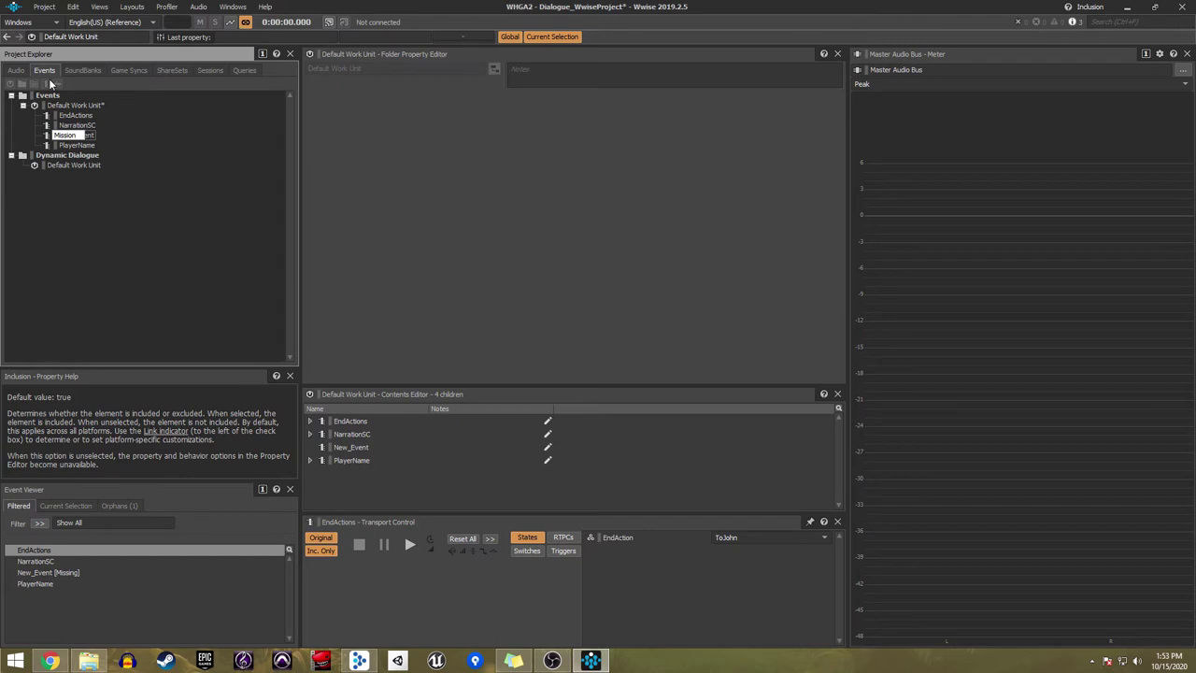
key("Return")
left_click(82, 70)
key("F7")
left_click(21, 71)
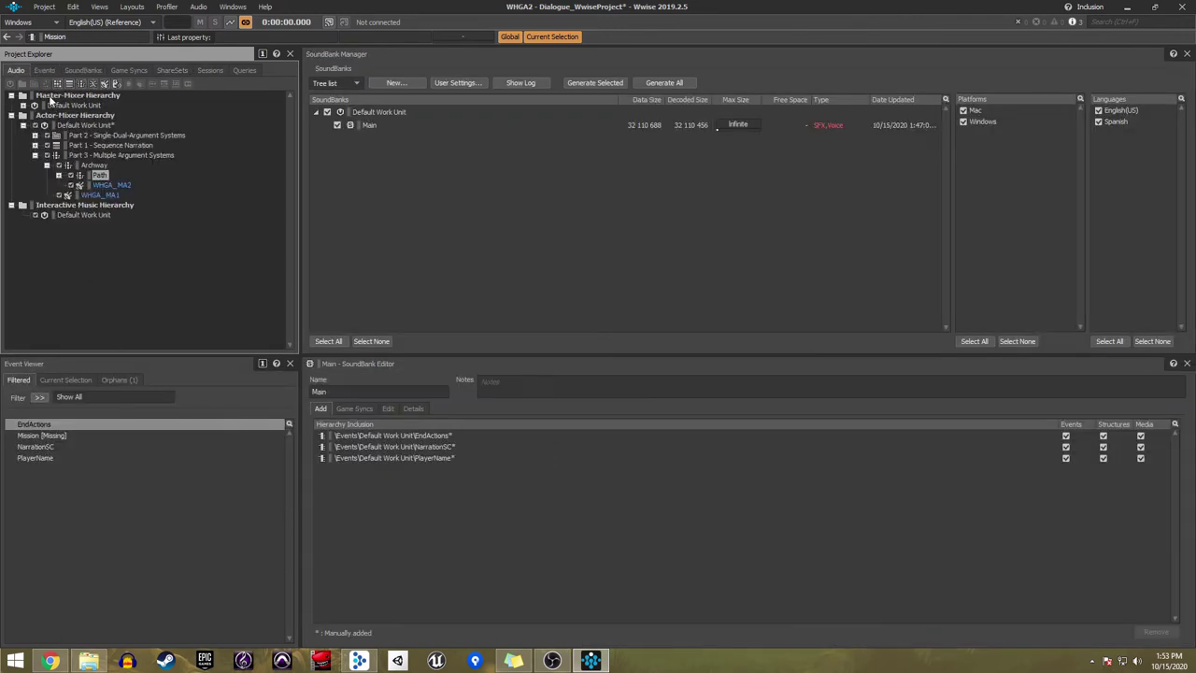
key("F5")
left_click_drag(122, 155, 458, 197)
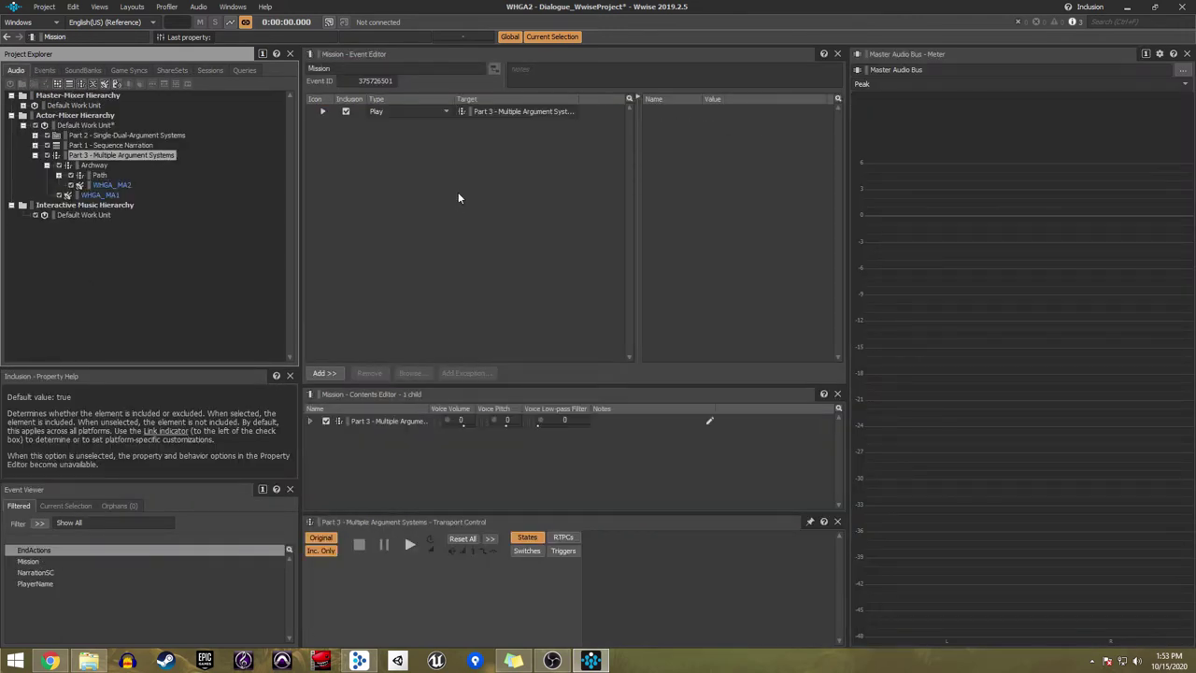
key("F7")
left_click_drag(28, 436, 425, 458)
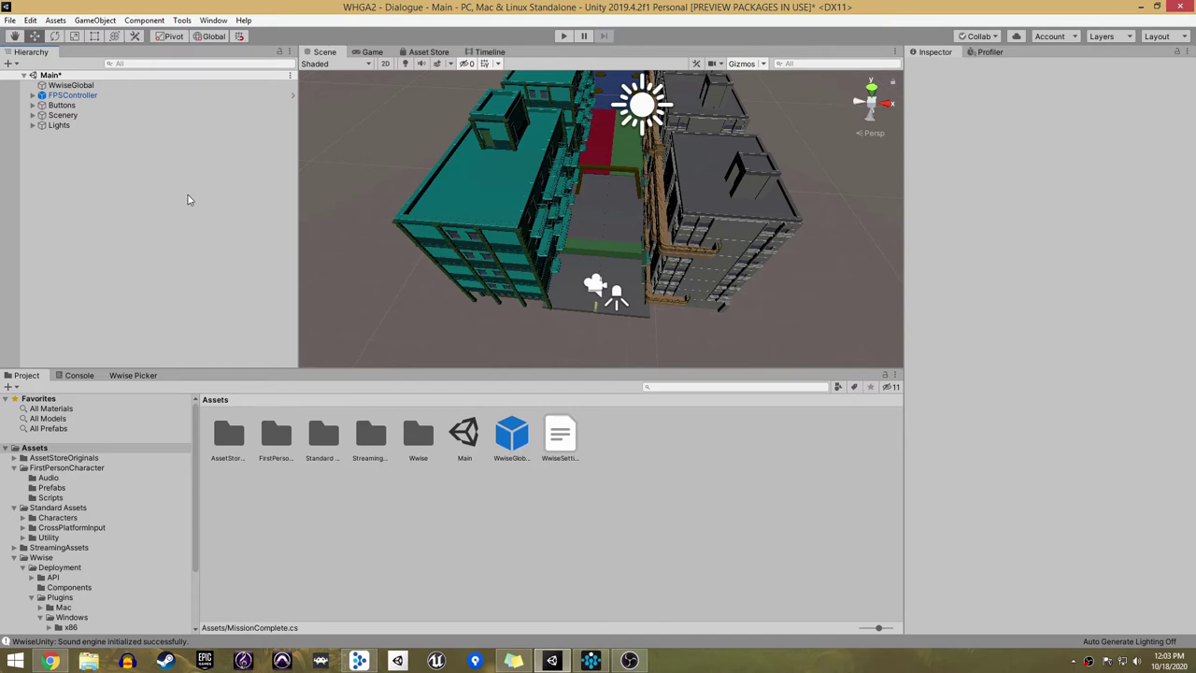
Step: Create an empty GameObject named Narrator and attach a new Narration script component to it
right_click(235, 206)
left_click(210, 293)
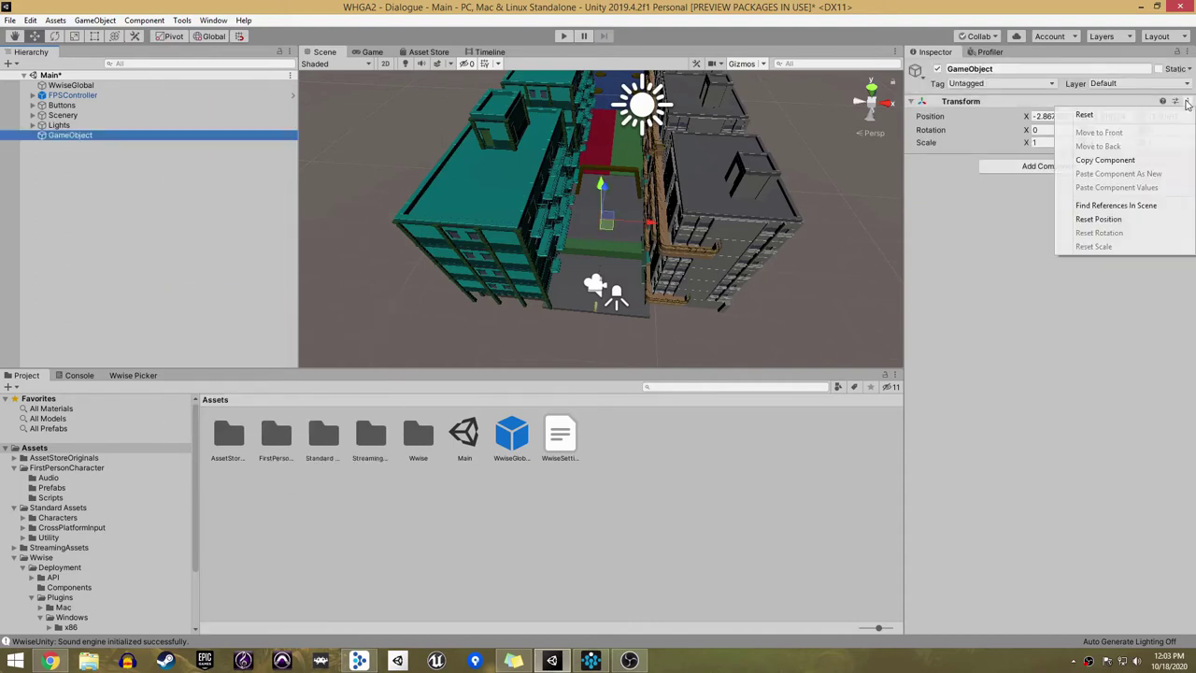
type("Narrator")
key("Return")
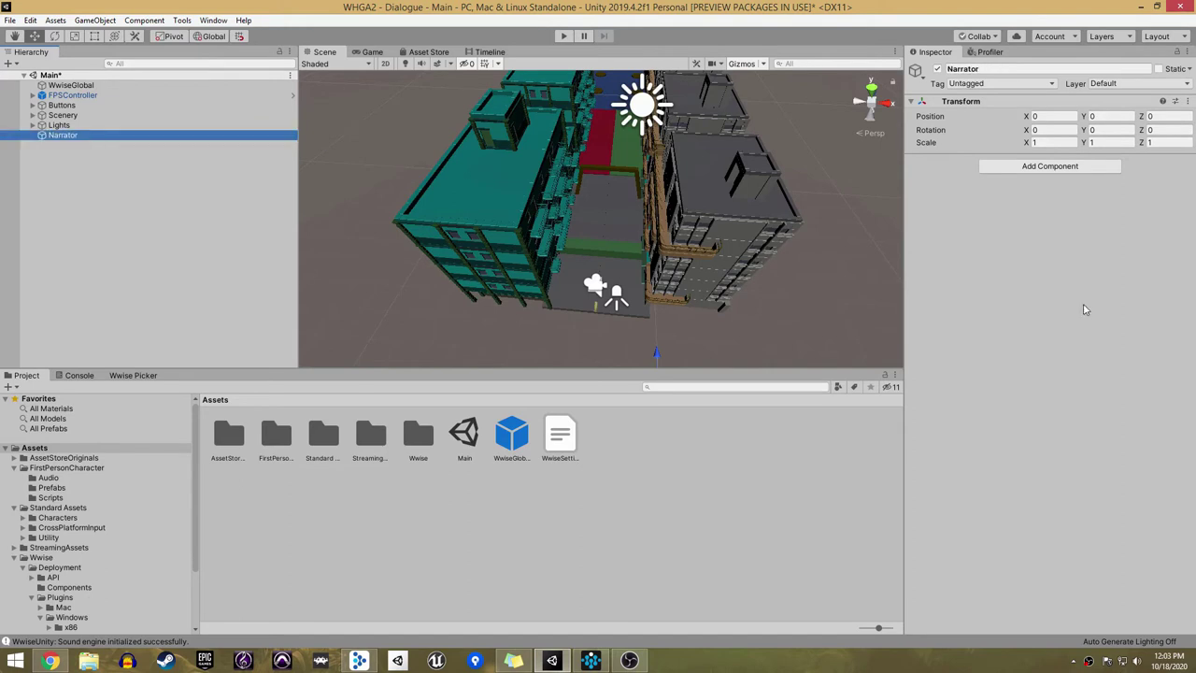
left_click(1036, 170)
left_click(1037, 358)
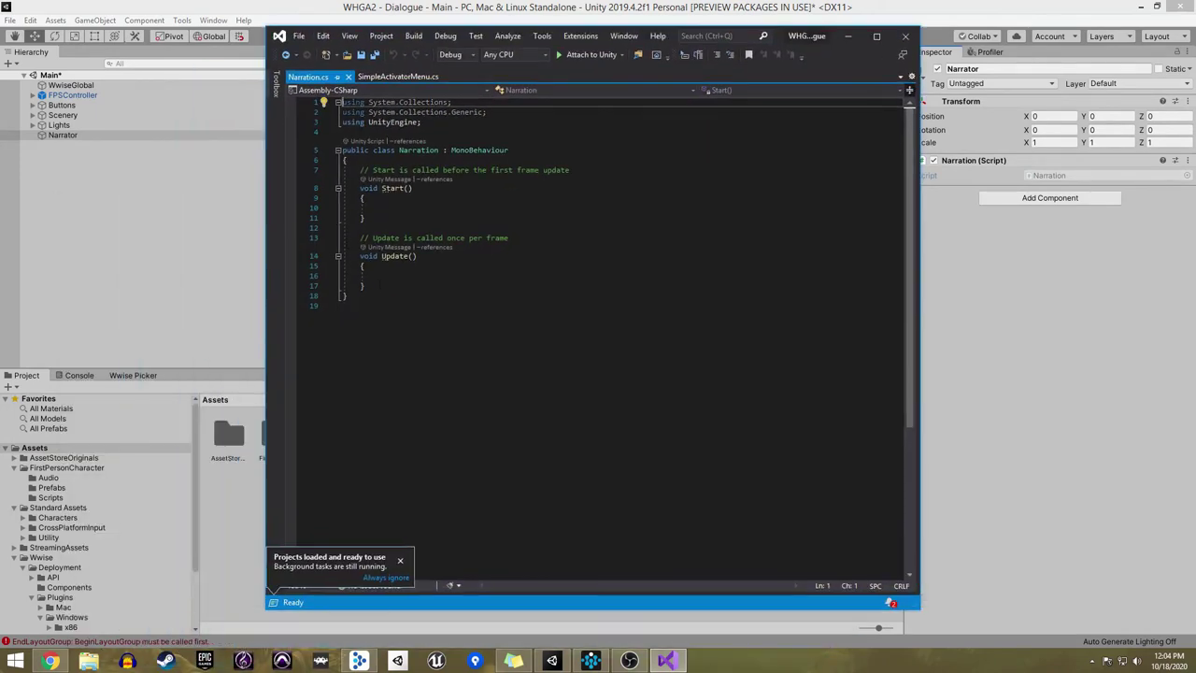
Step: Remove Update() and the comment, declare public GameObject player, save, and assign FPSController as Player
left_click_drag(366, 286, 292, 243)
key("Delete")
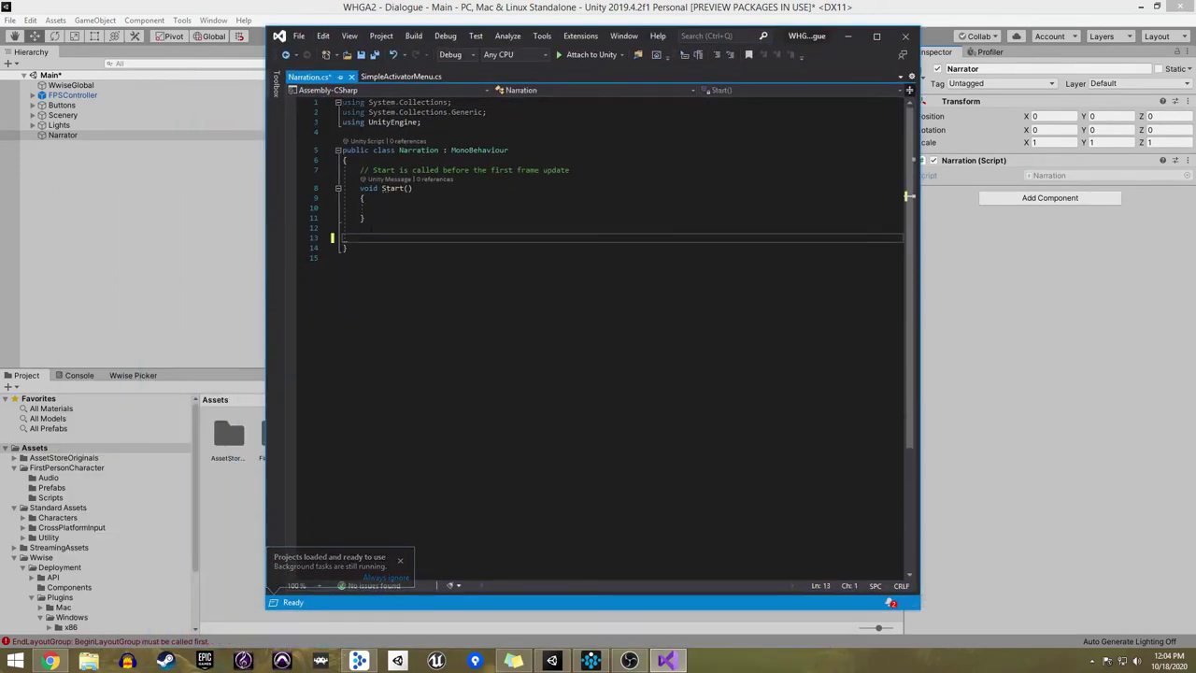
left_click_drag(569, 170, 342, 170)
key("Delete")
key("Return")
key("Up")
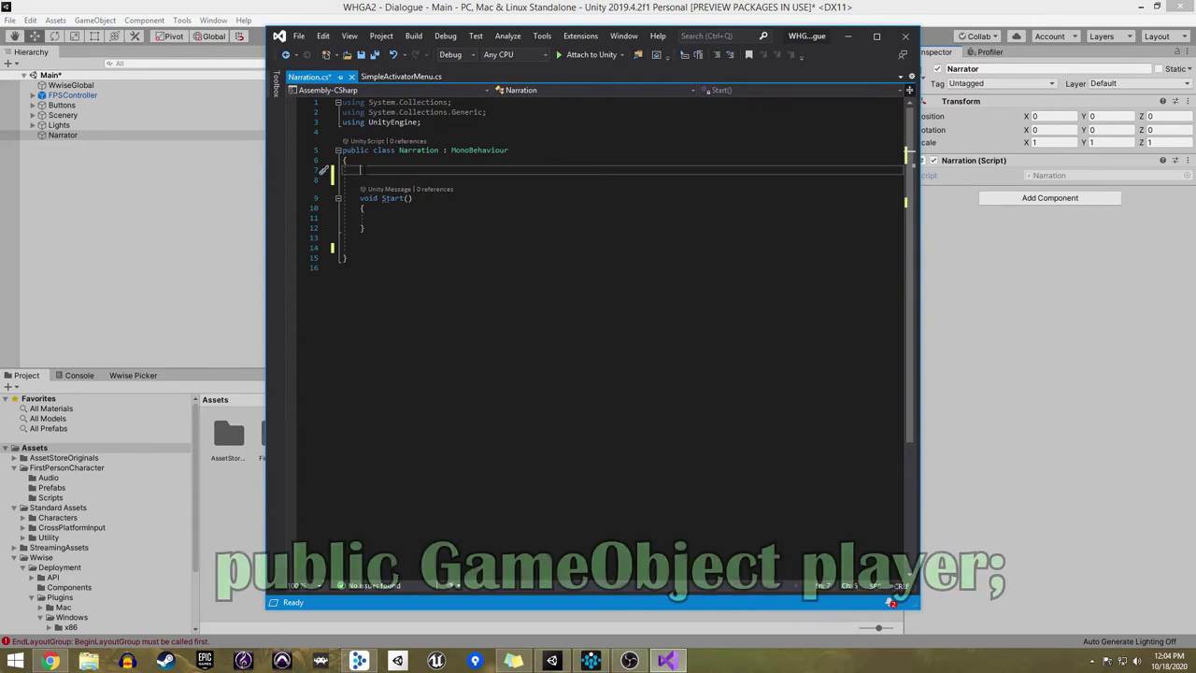
type("public ")
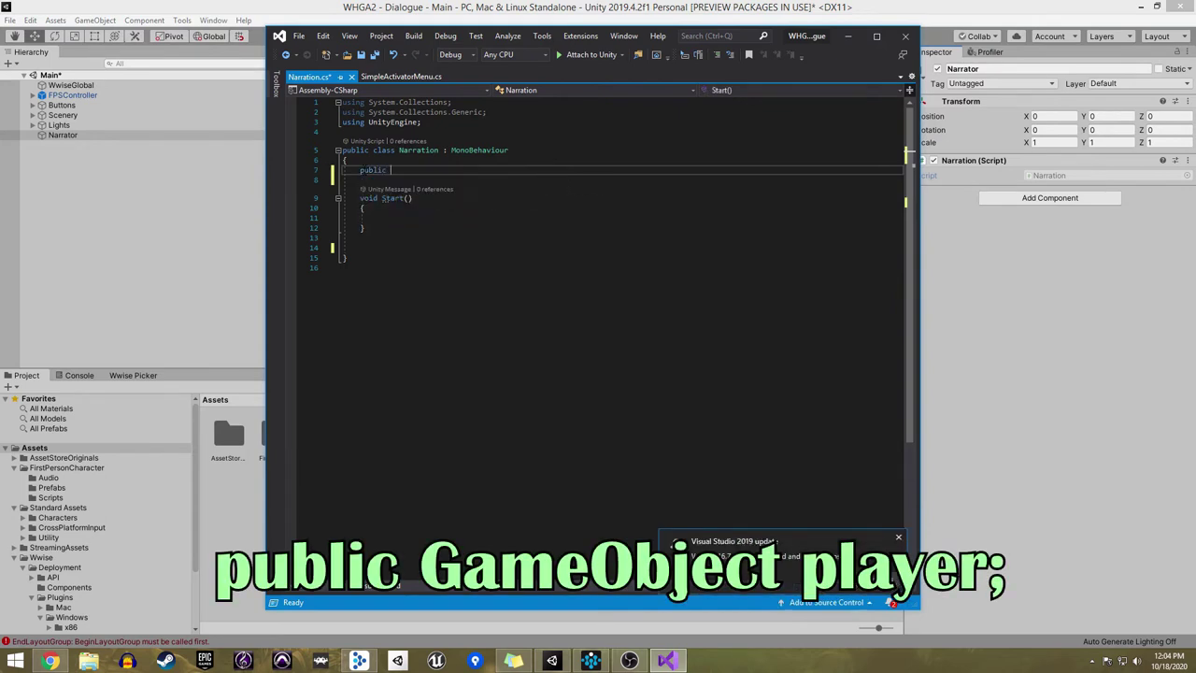
type("GameObjec")
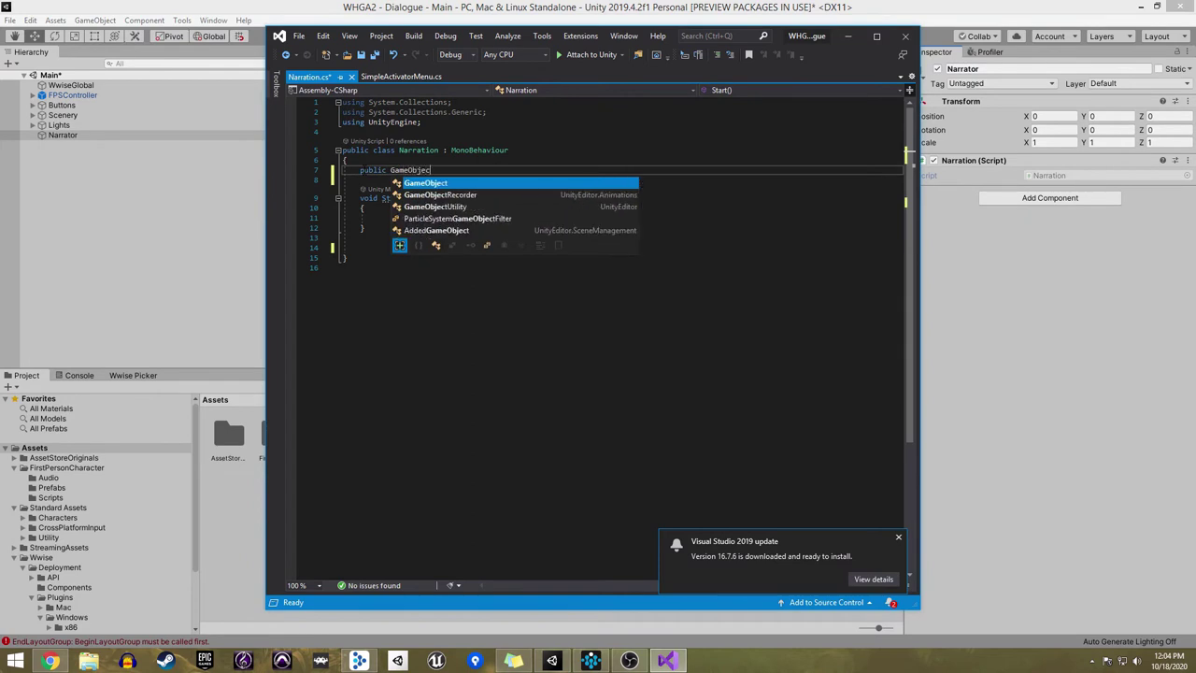
type("t player;")
key("ctrl+s")
left_click(940, 238)
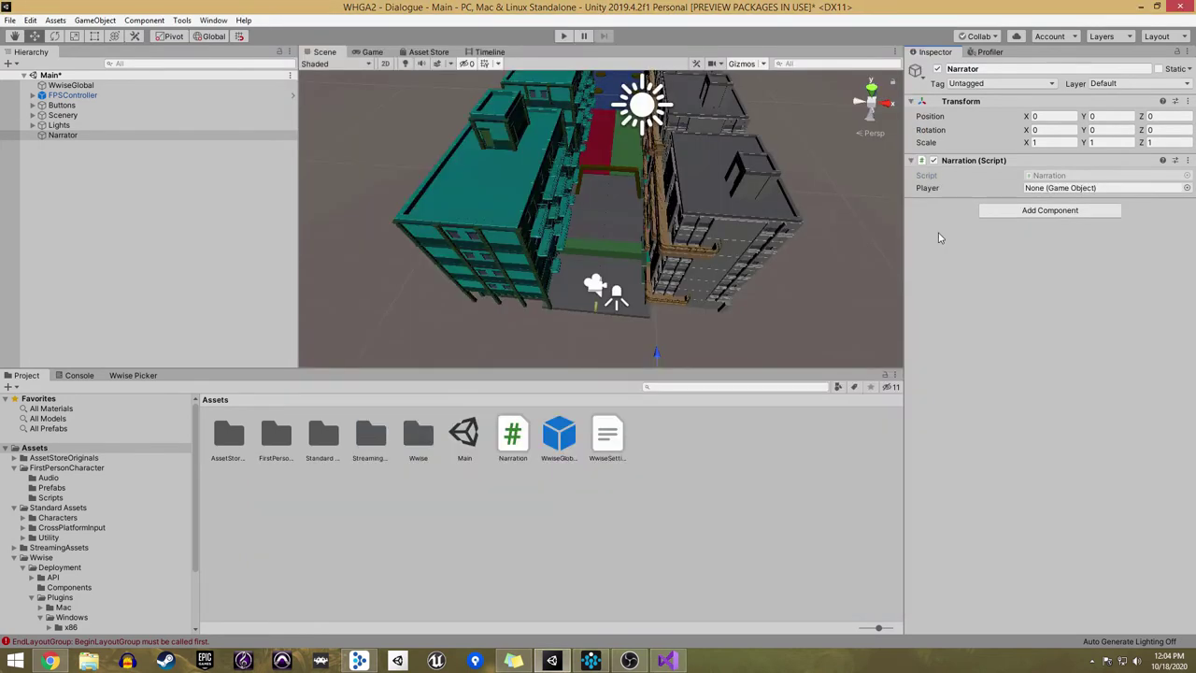
left_click_drag(73, 95, 1046, 196)
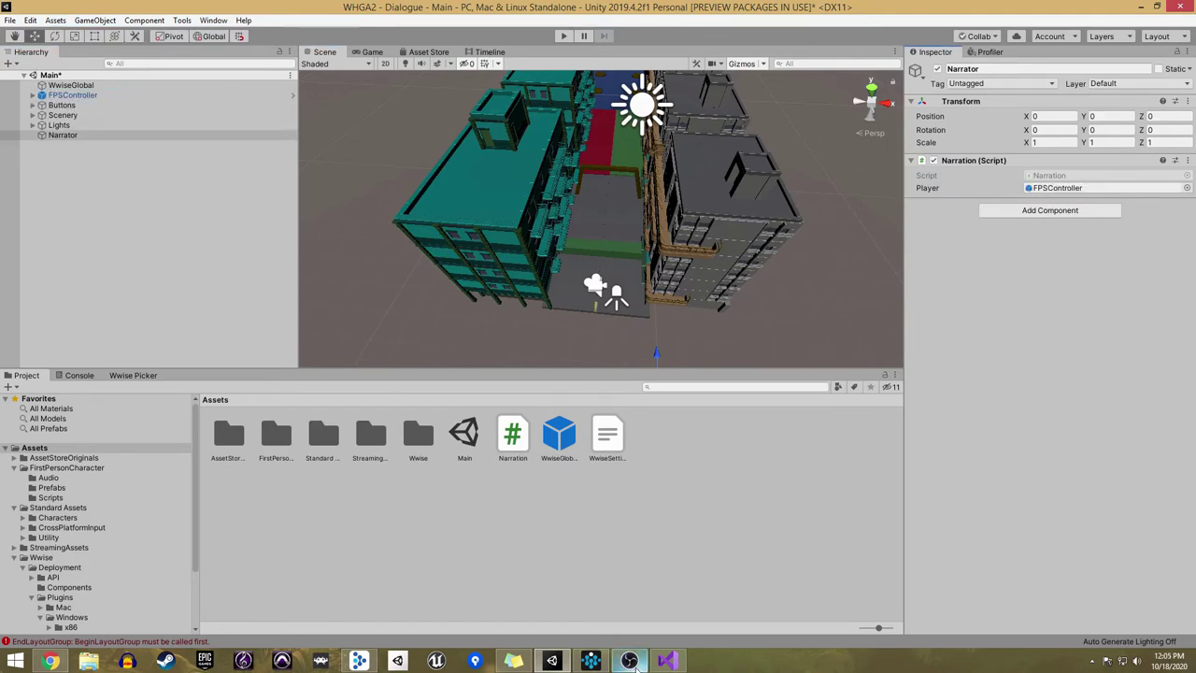
Step: Add the fields private int narration = 0 and a waitTime field to the Narration script
left_click(666, 661)
type("private int narra")
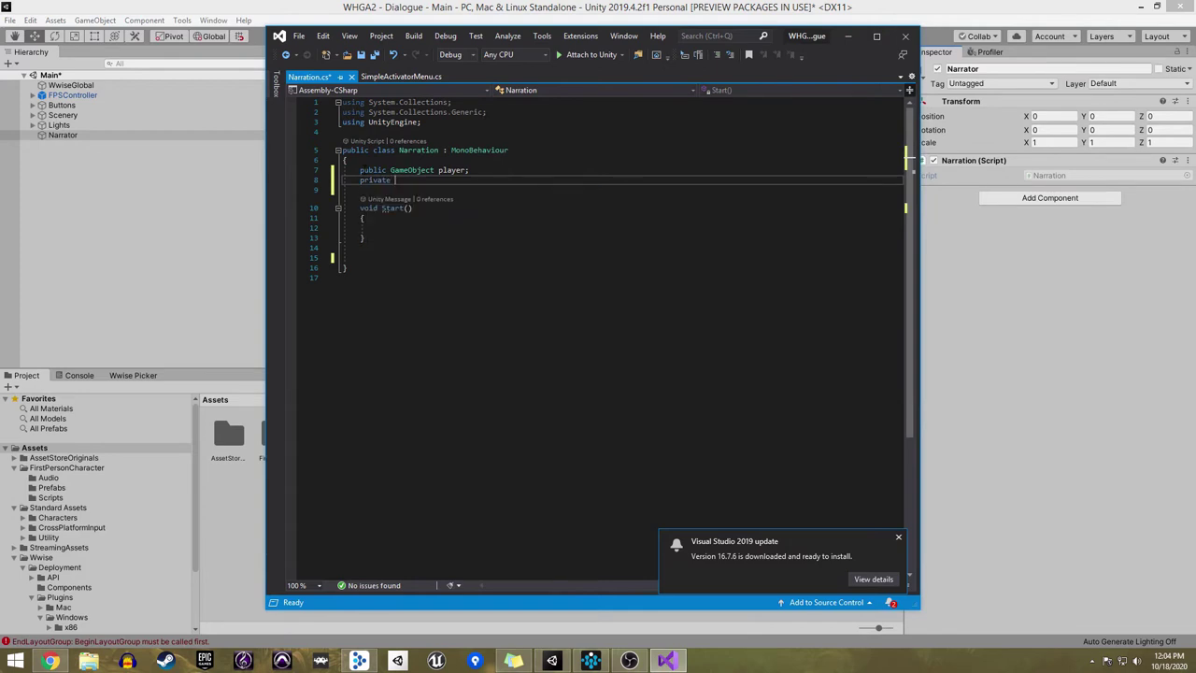
type("tion = 0;")
key("Return")
type("priva")
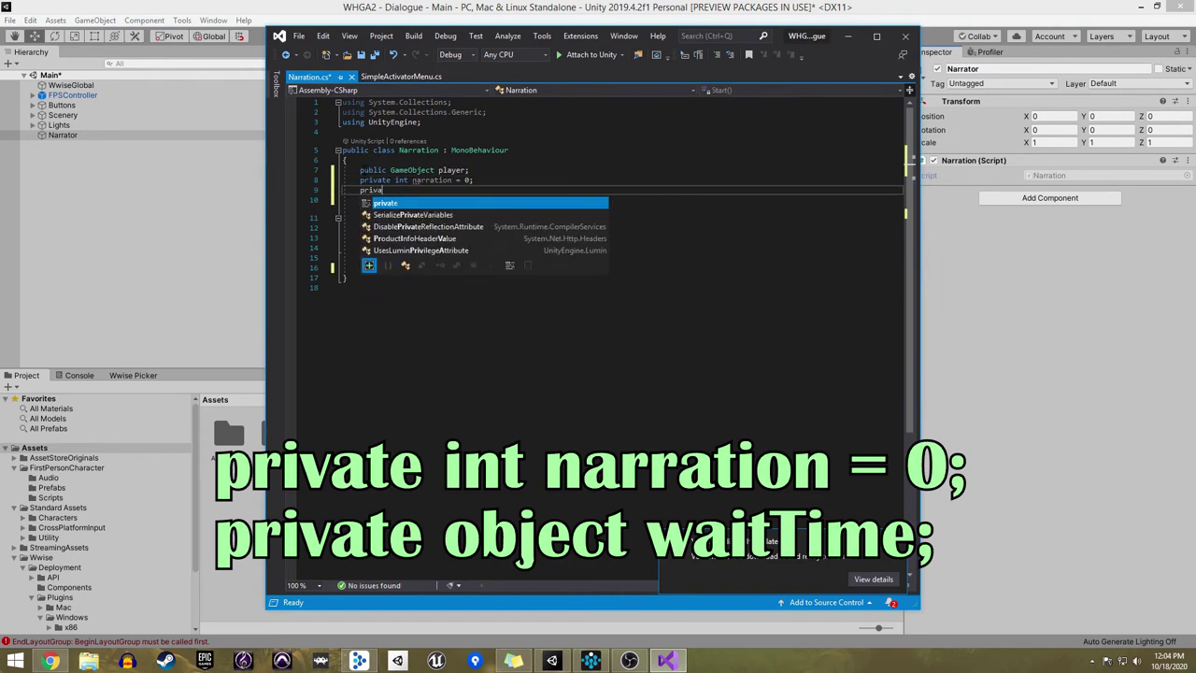
type("te object waitTi")
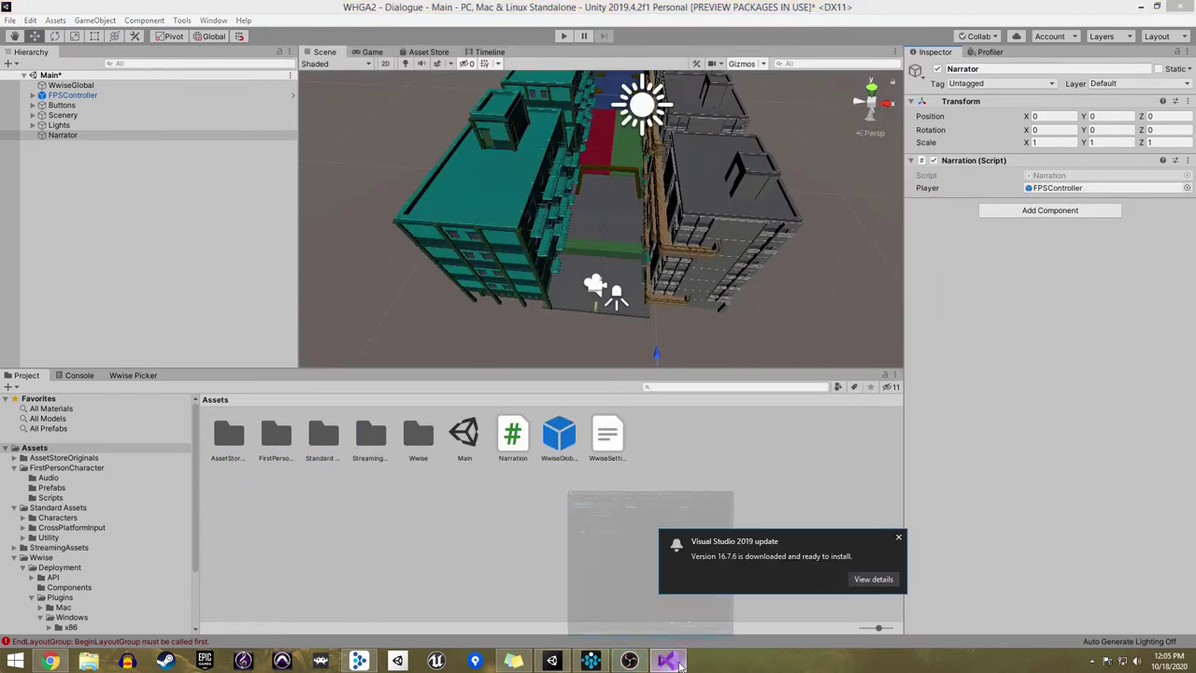
left_click(680, 663)
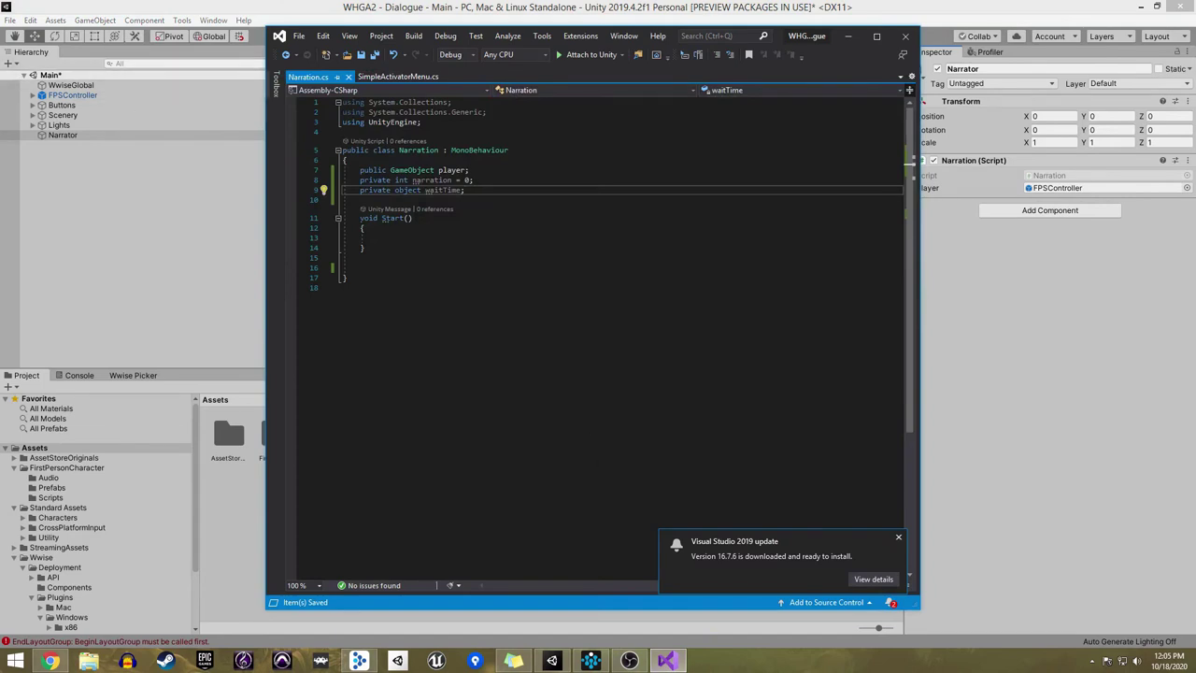
Step: Call PlayNarration() from Start and add an empty void PlayNarration() method
left_click(401, 236)
type("Play")
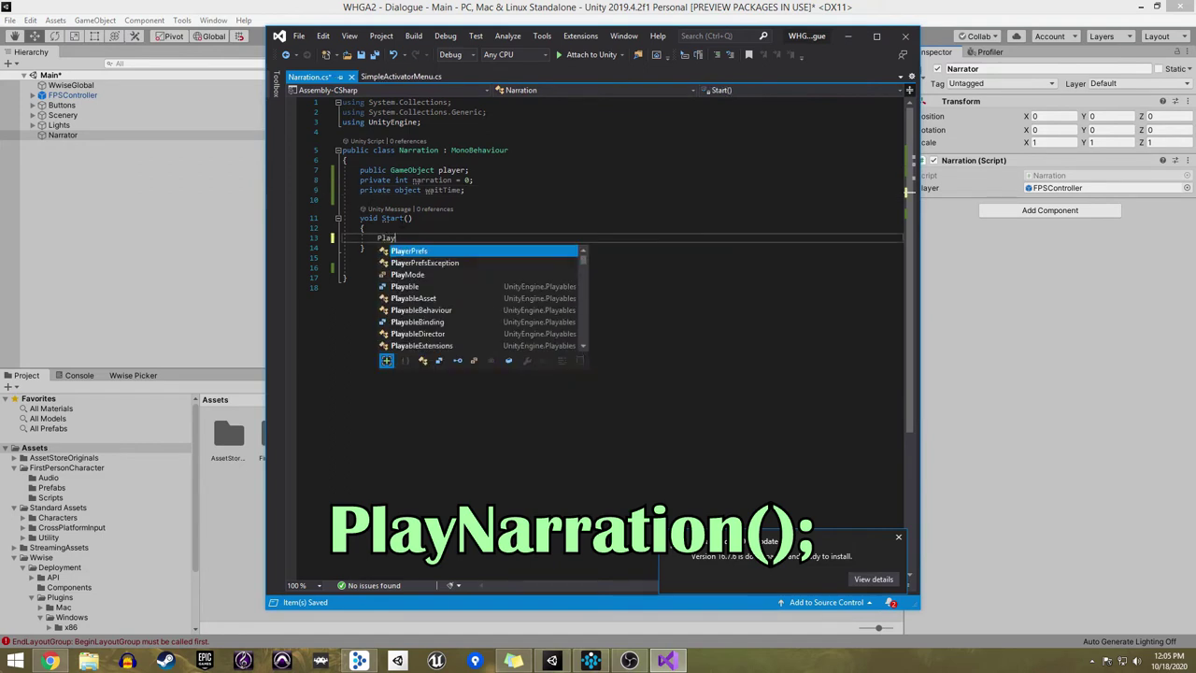
type("Narration()")
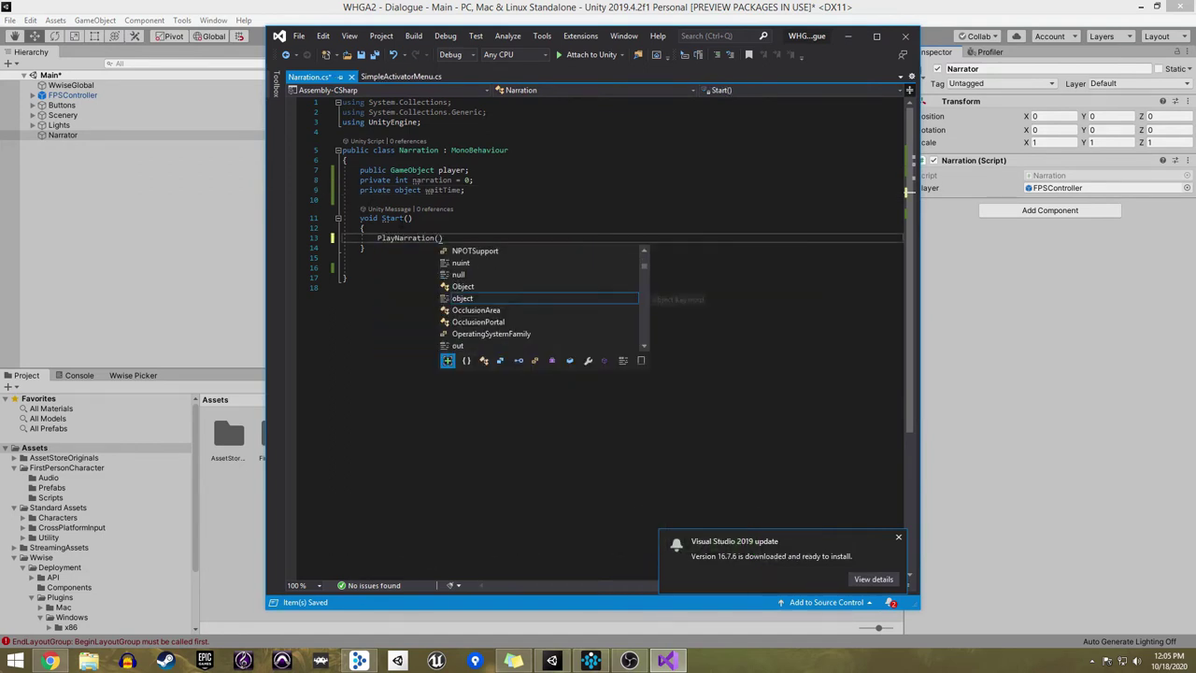
type(";")
left_click(360, 267)
type("voi")
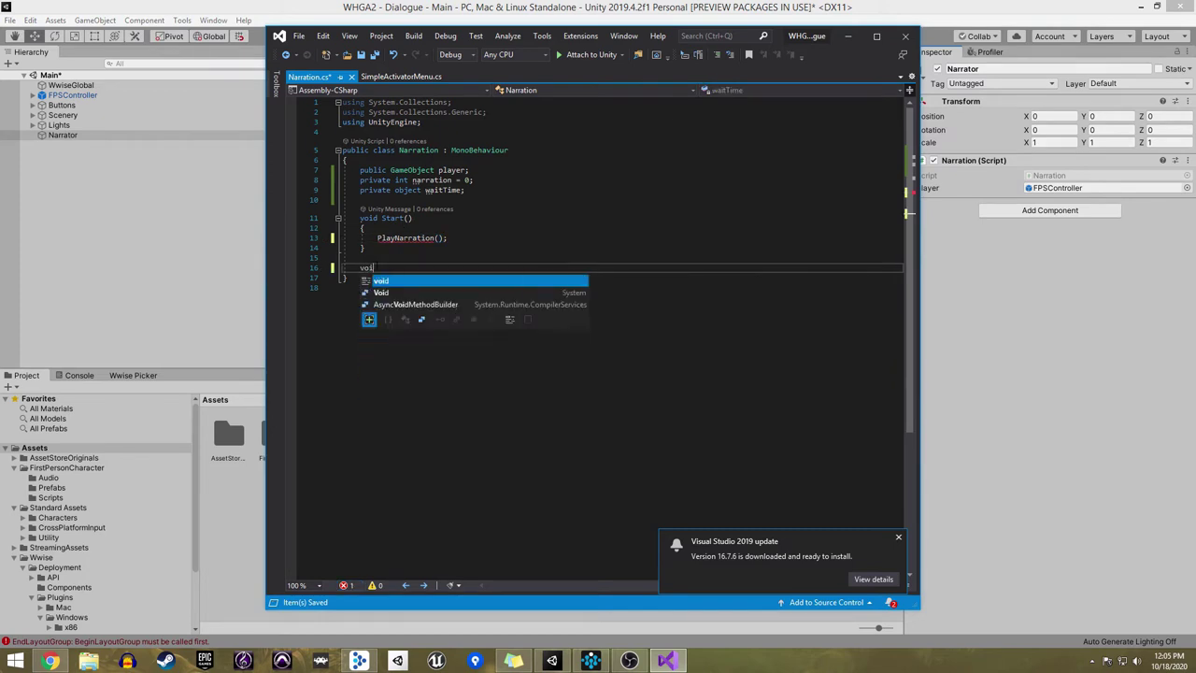
type("d PlayNarration();")
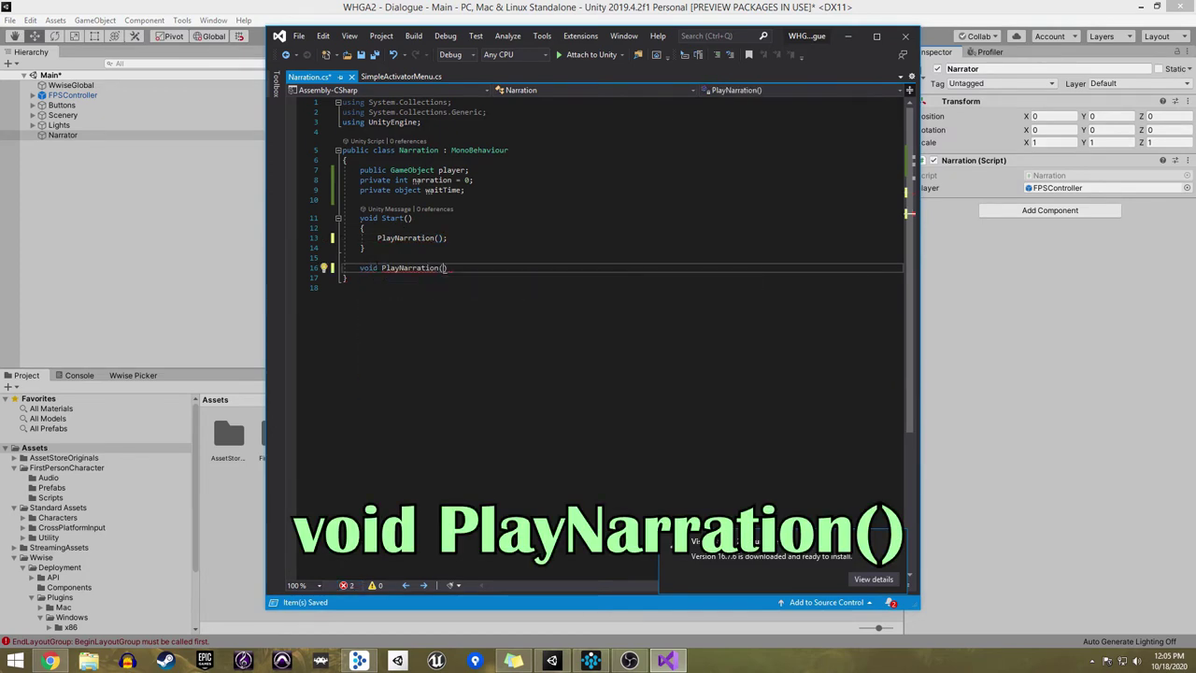
key("BackSpace")
key("Return")
type("{")
key("Return")
type("}")
Step: Add an empty void NarrationEnd() method and begin an IEnumerator Wait() coroutine body
key("Return")
key("Return")
type("void NarrationEnd()")
key("Return")
type("{")
key("Return")
type("}")
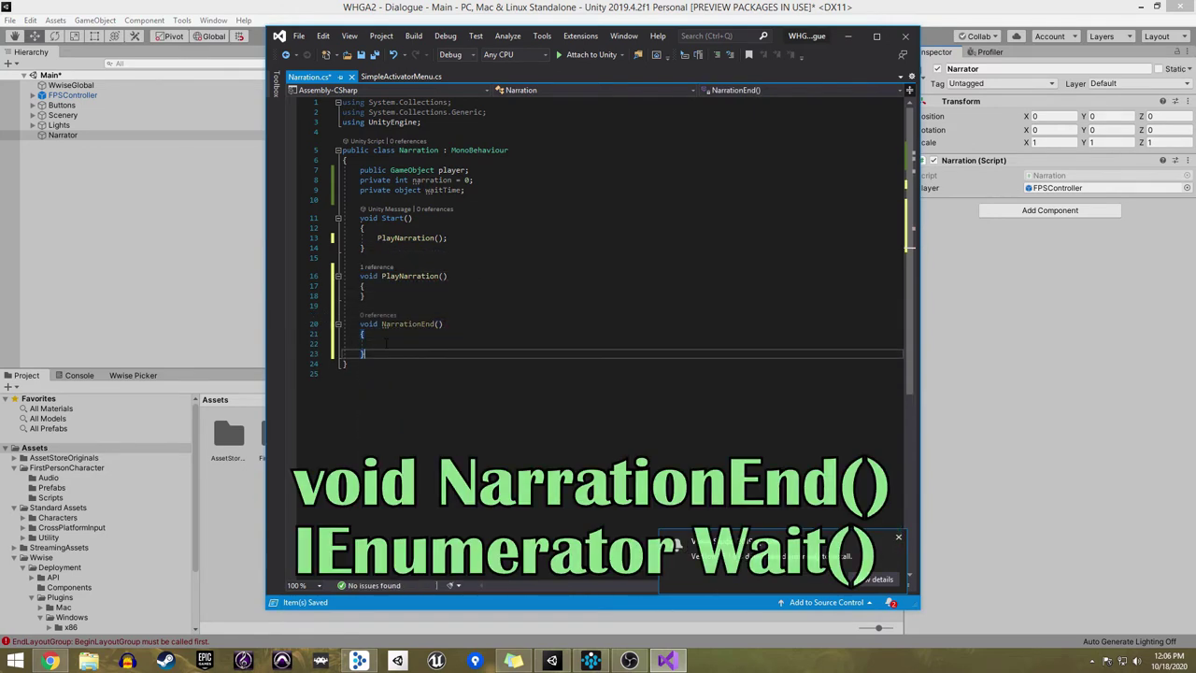
key("Return")
key("Return")
type("IEnumerator")
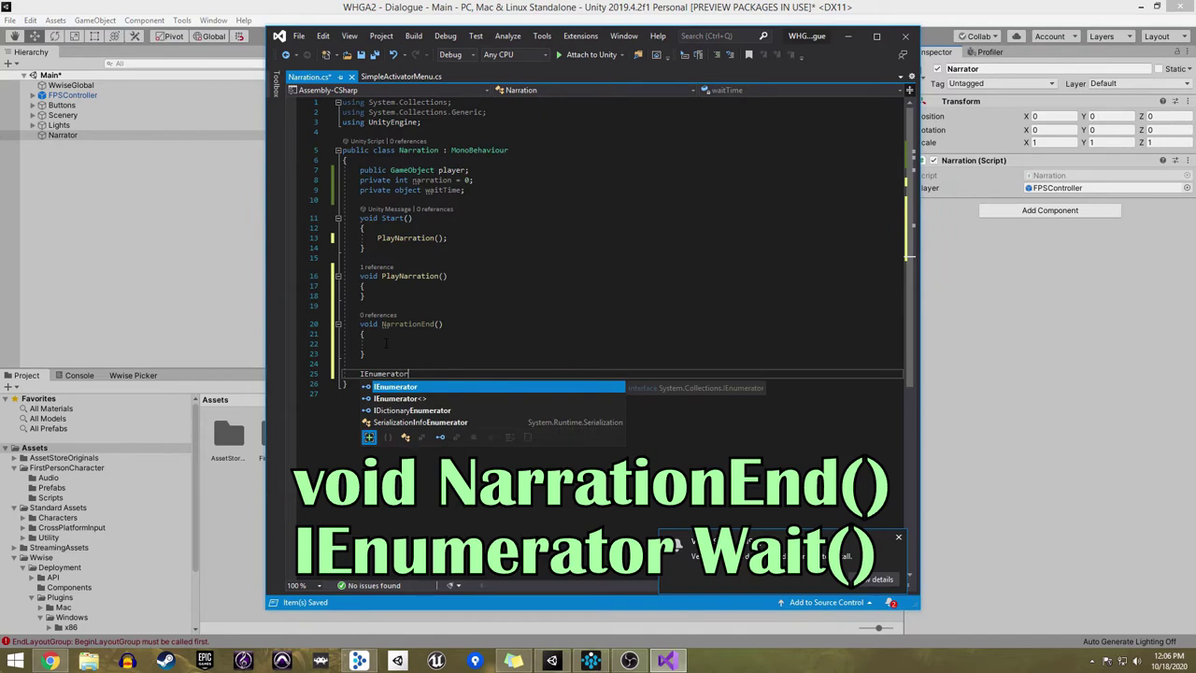
type(" Wait()")
key("Return")
type("{")
key("Return")
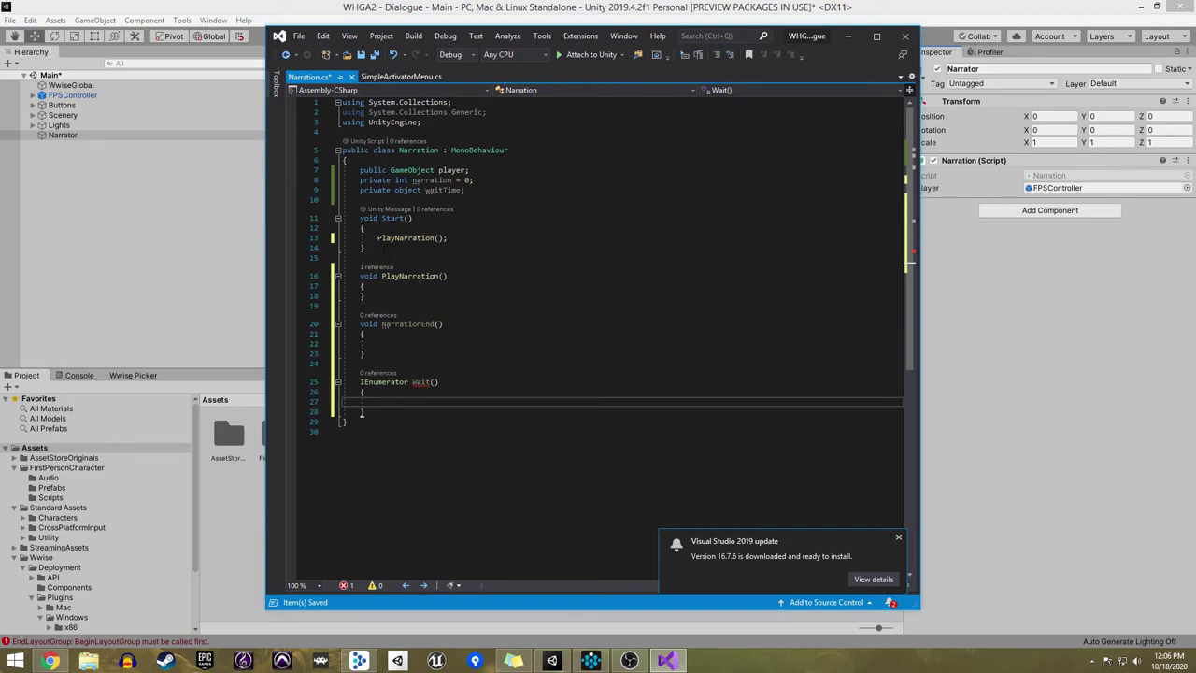
Step: Add an if (narration==5) block with an empty body and an else block inside PlayNarration
left_click(366, 286)
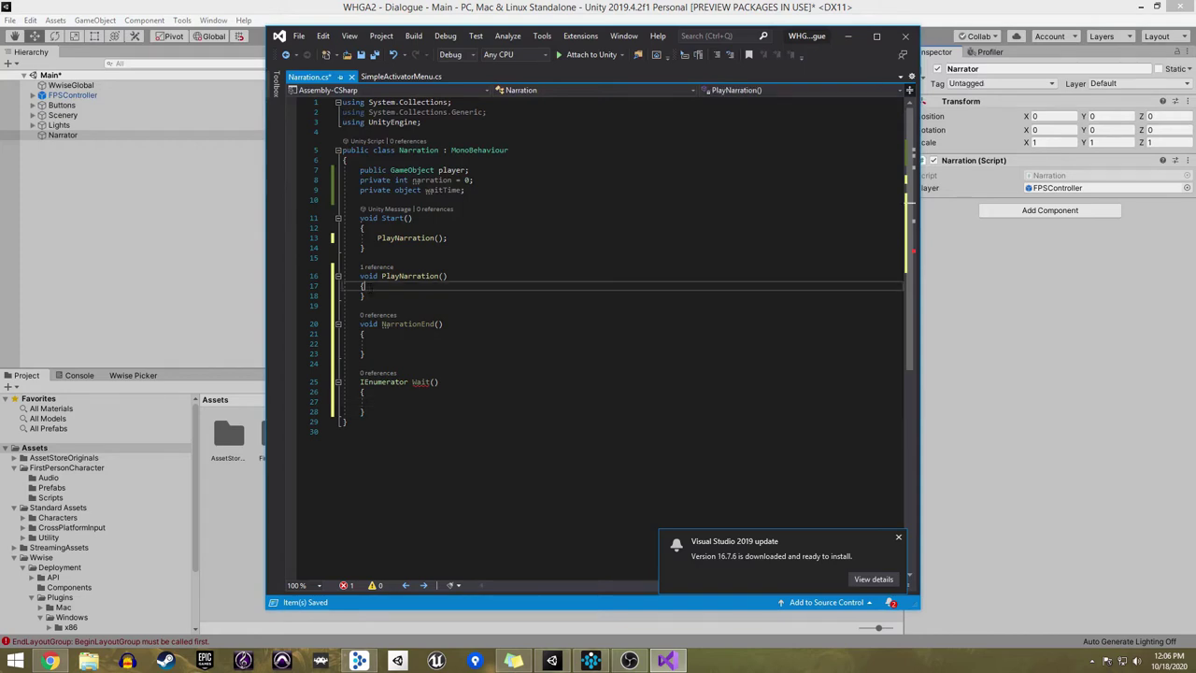
key("Return")
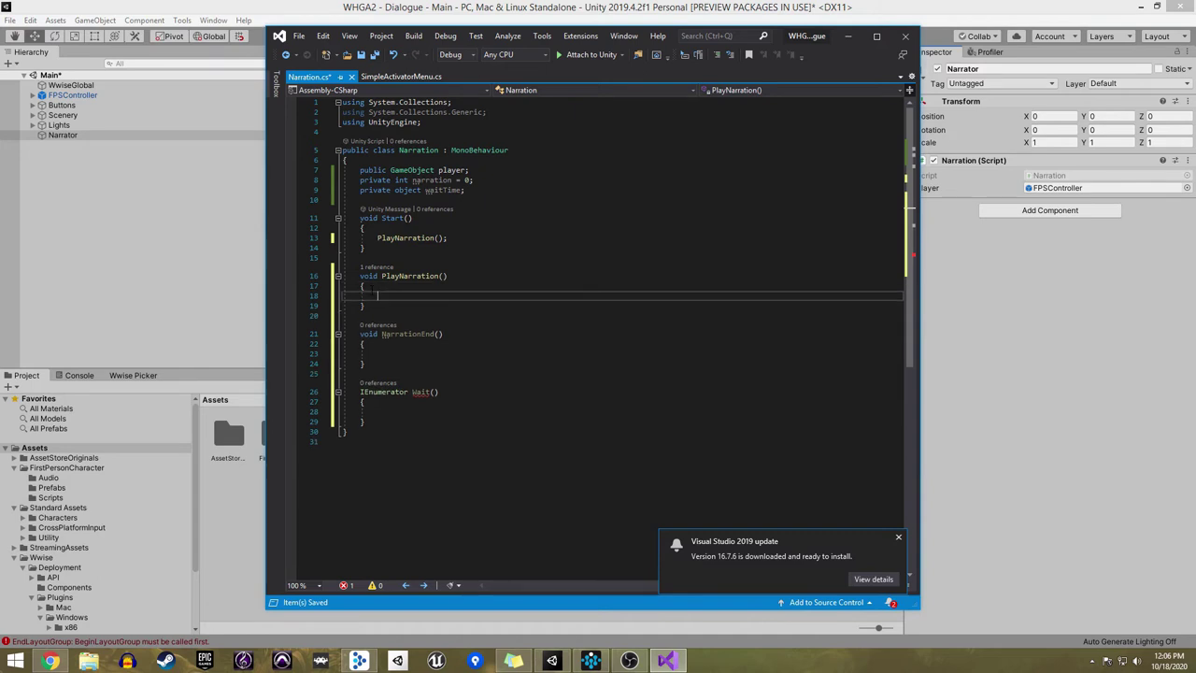
type("if (narration")
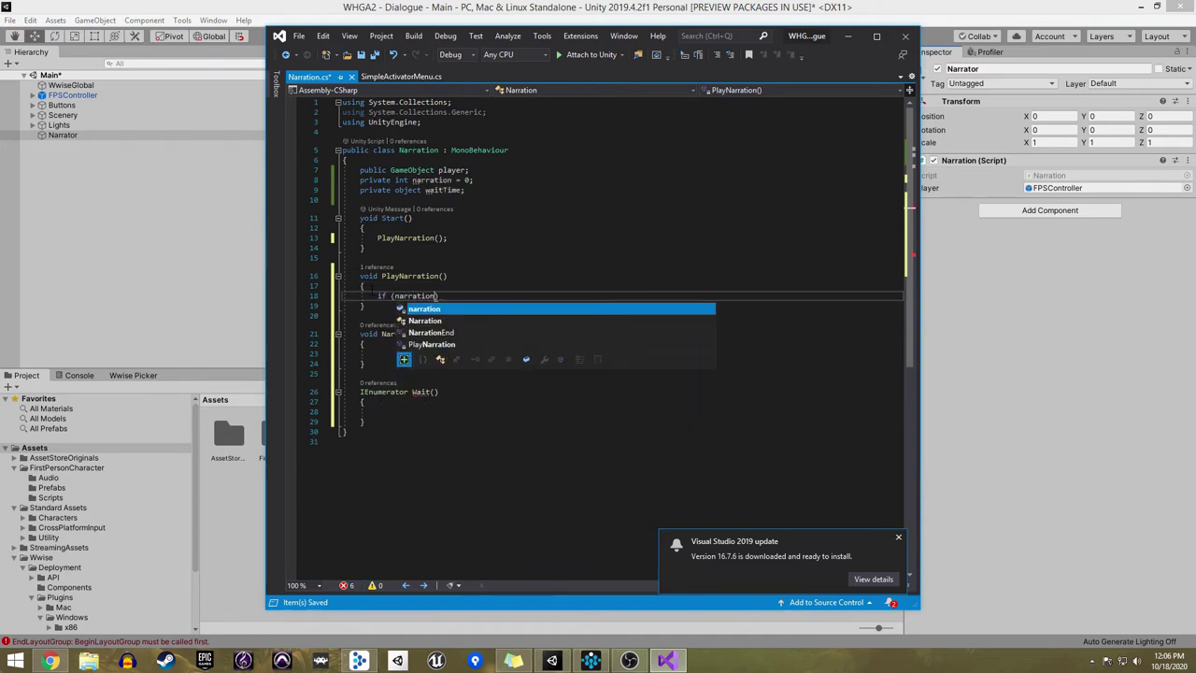
type("==5")
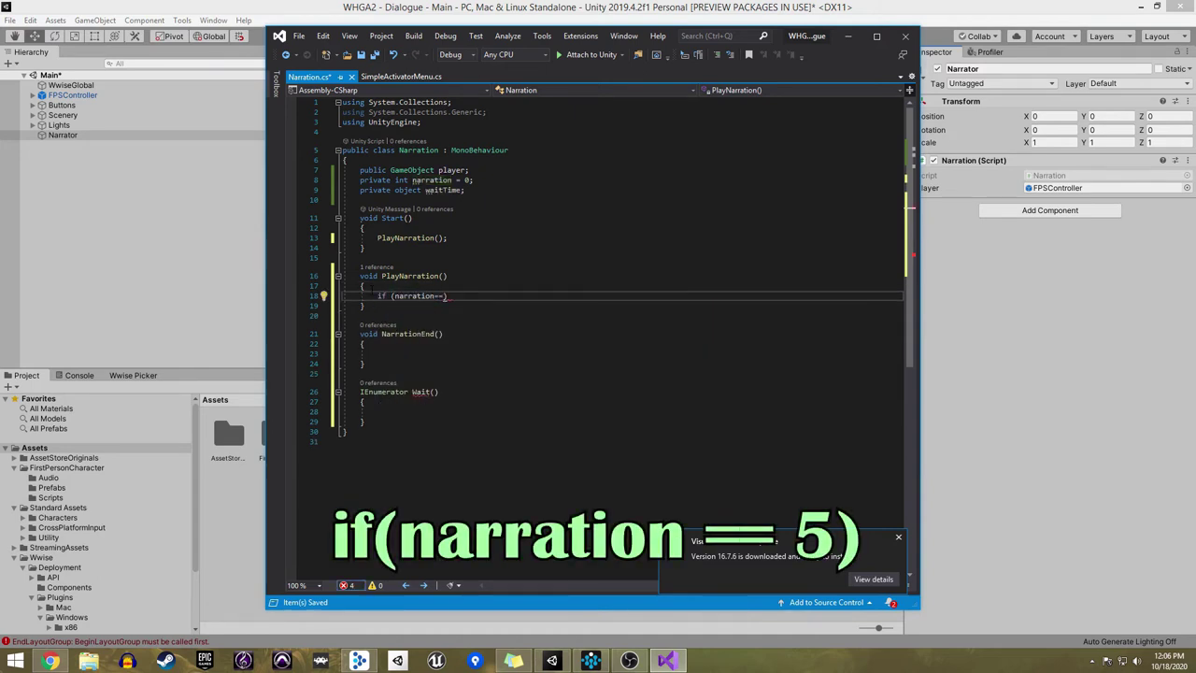
key("Return")
type("{")
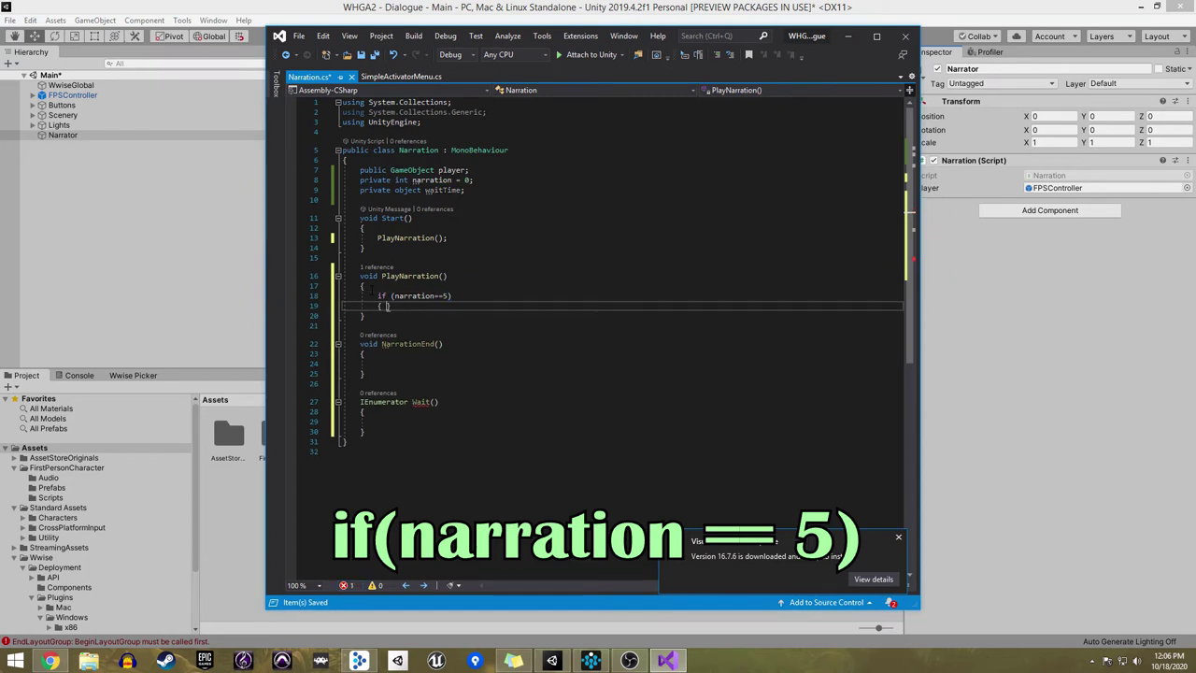
key("Return")
type("else")
key("Return")
type("{")
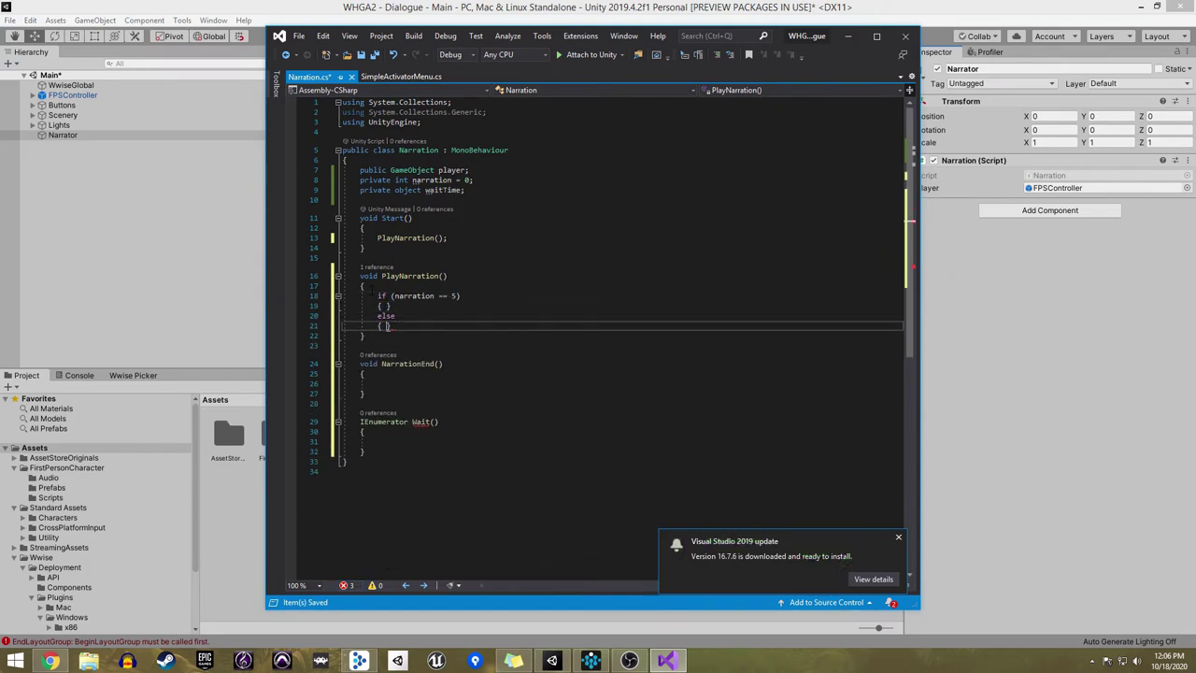
key("Return")
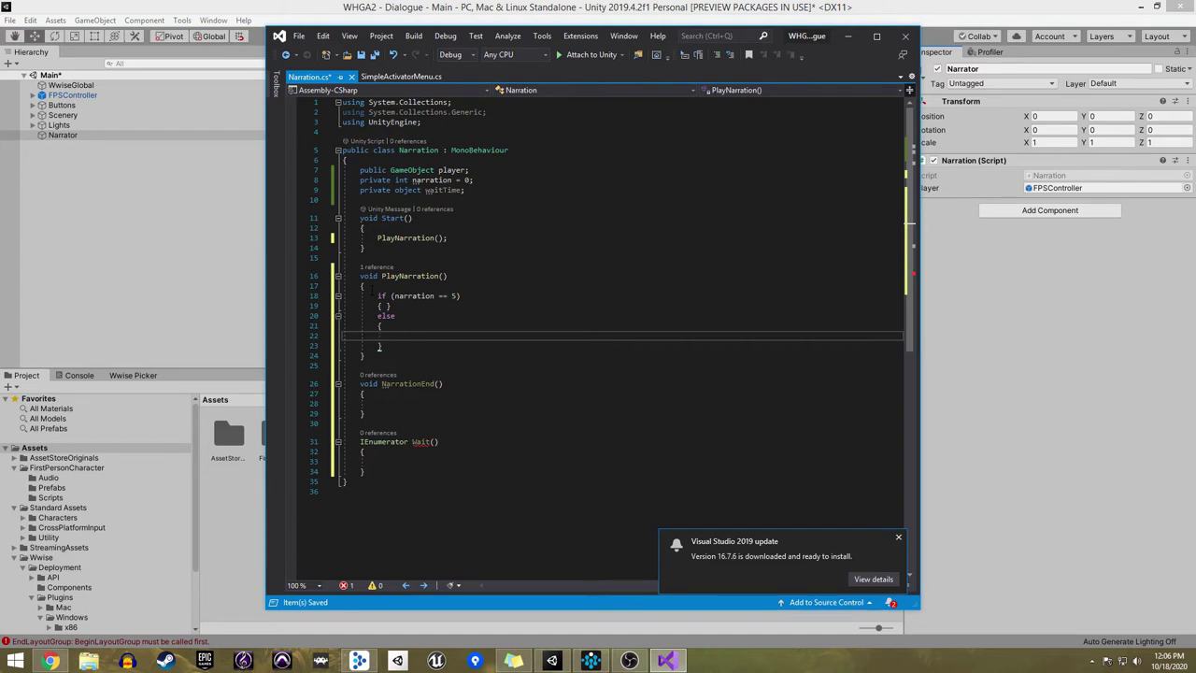
Step: In the else branch, post NarrationSC on player with AK_EndOfEvent callback NarrationEnd and waitTime
type("Ak")
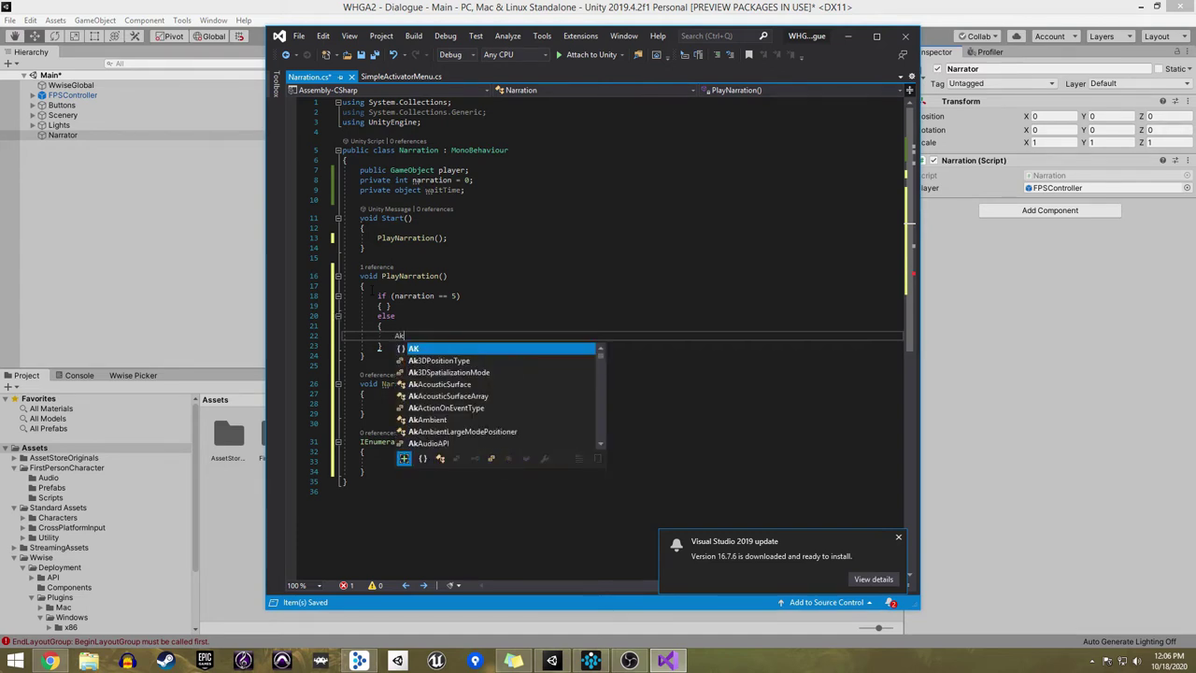
type("S")
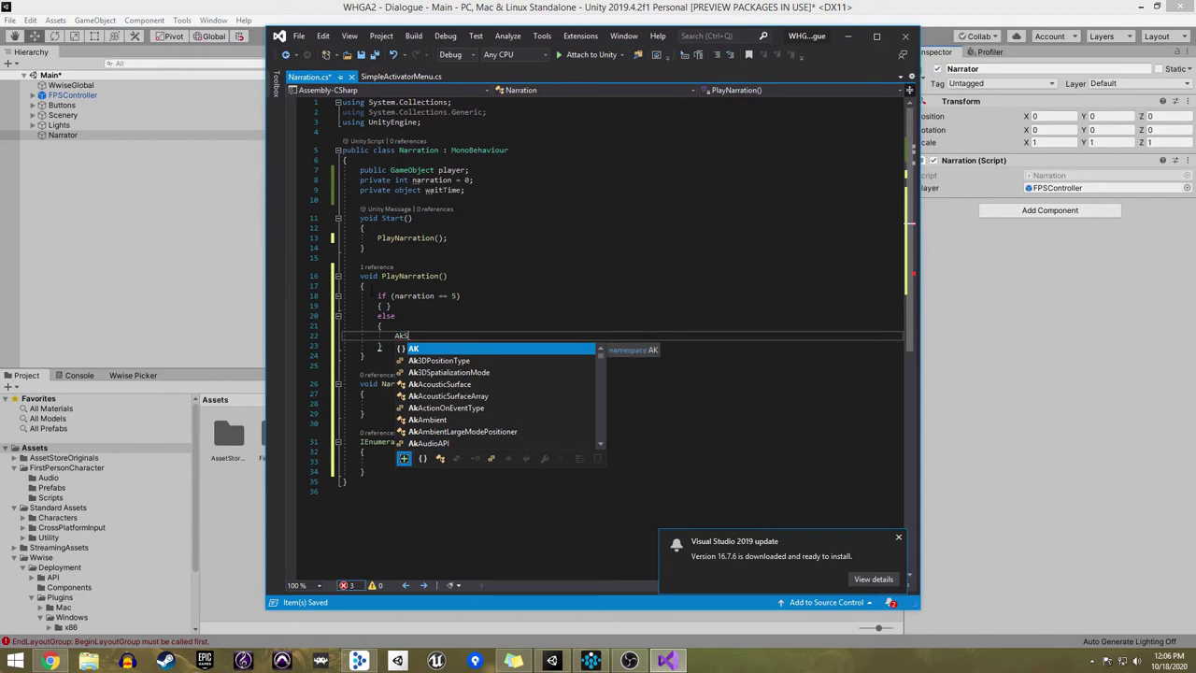
type("ound")
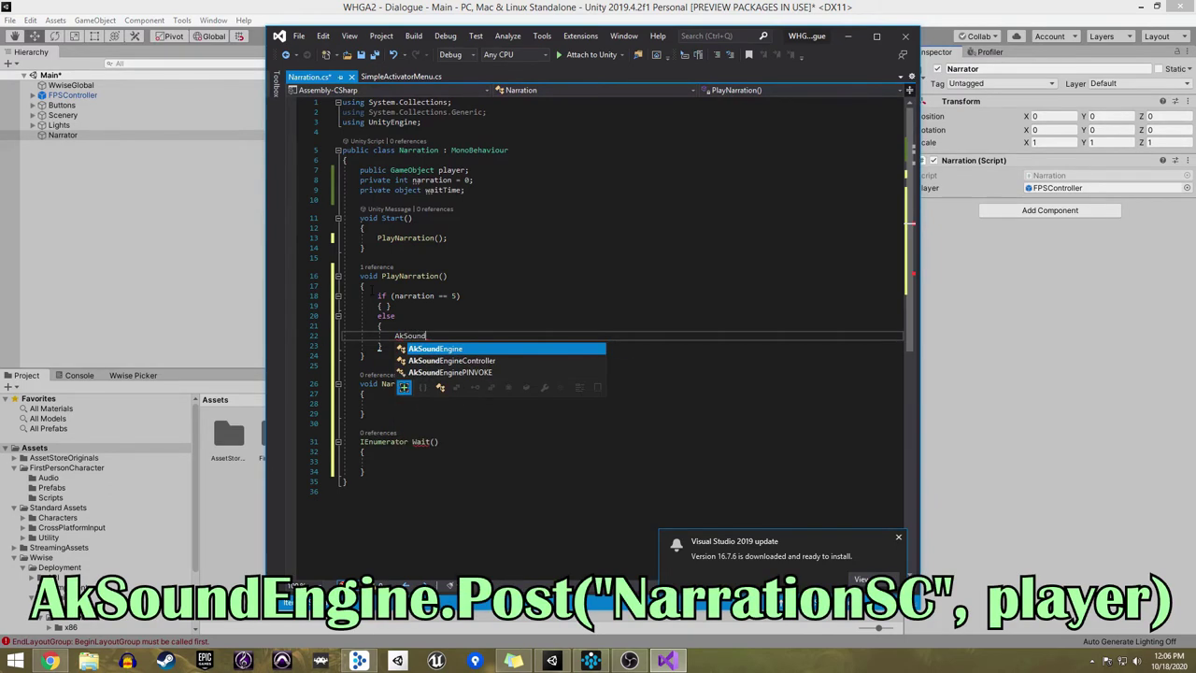
type("Engine.PostEve")
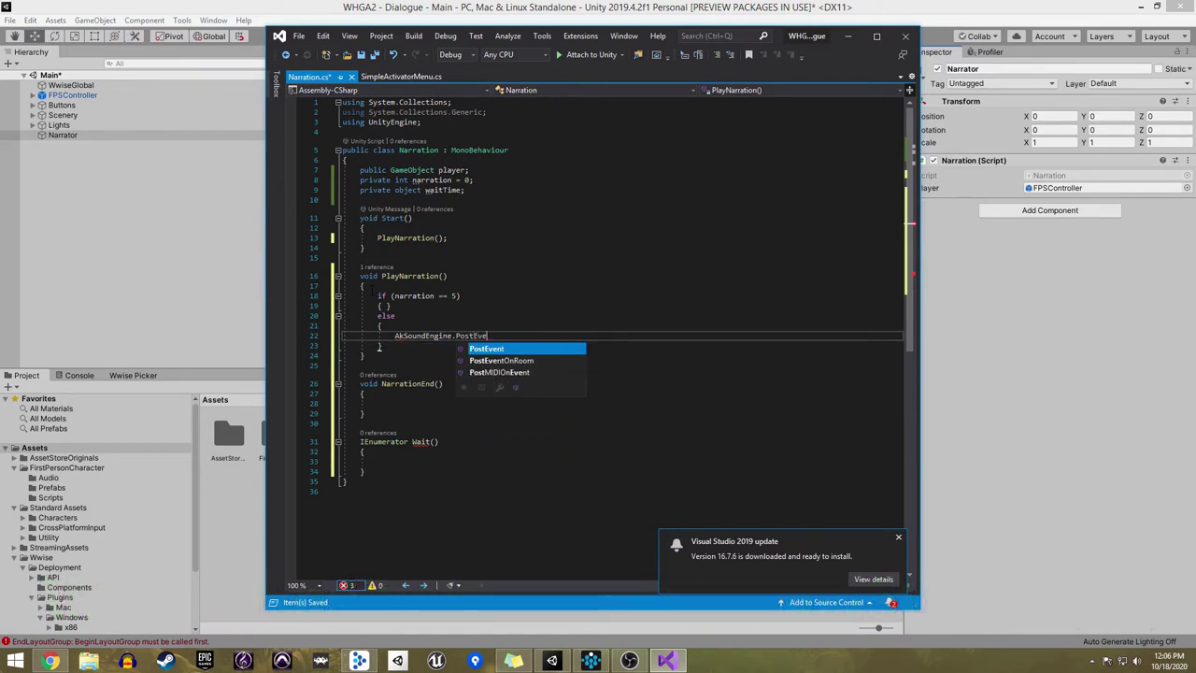
type("nt(\"N")
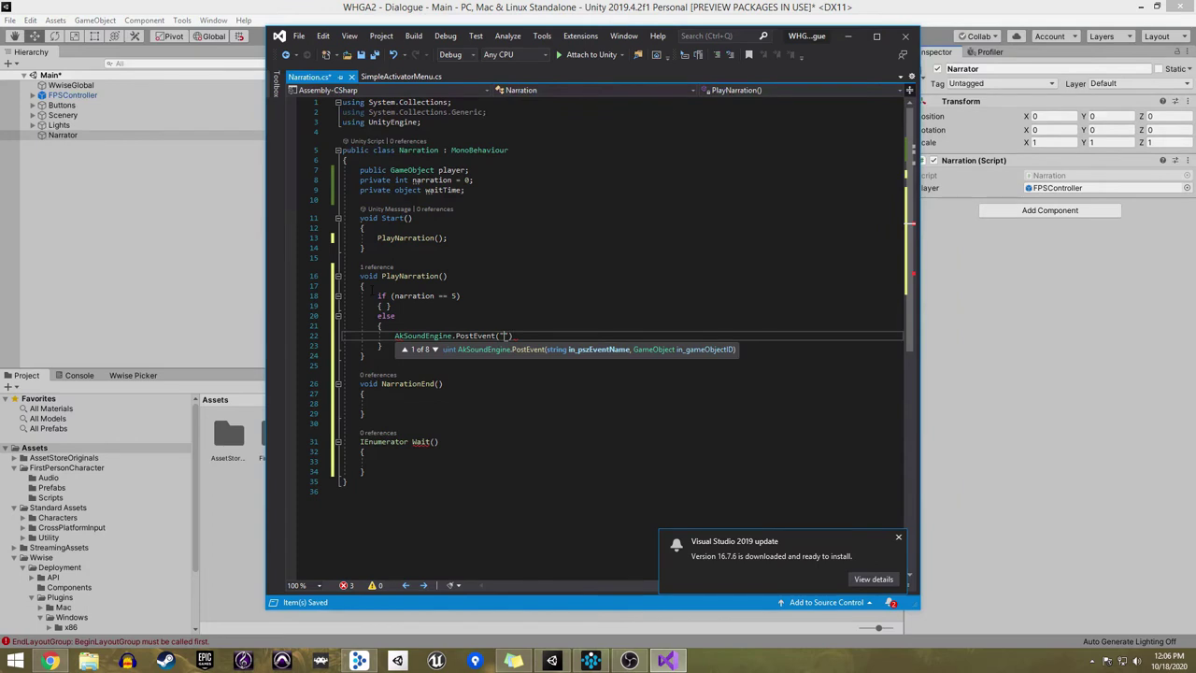
type("arrationSC\", play")
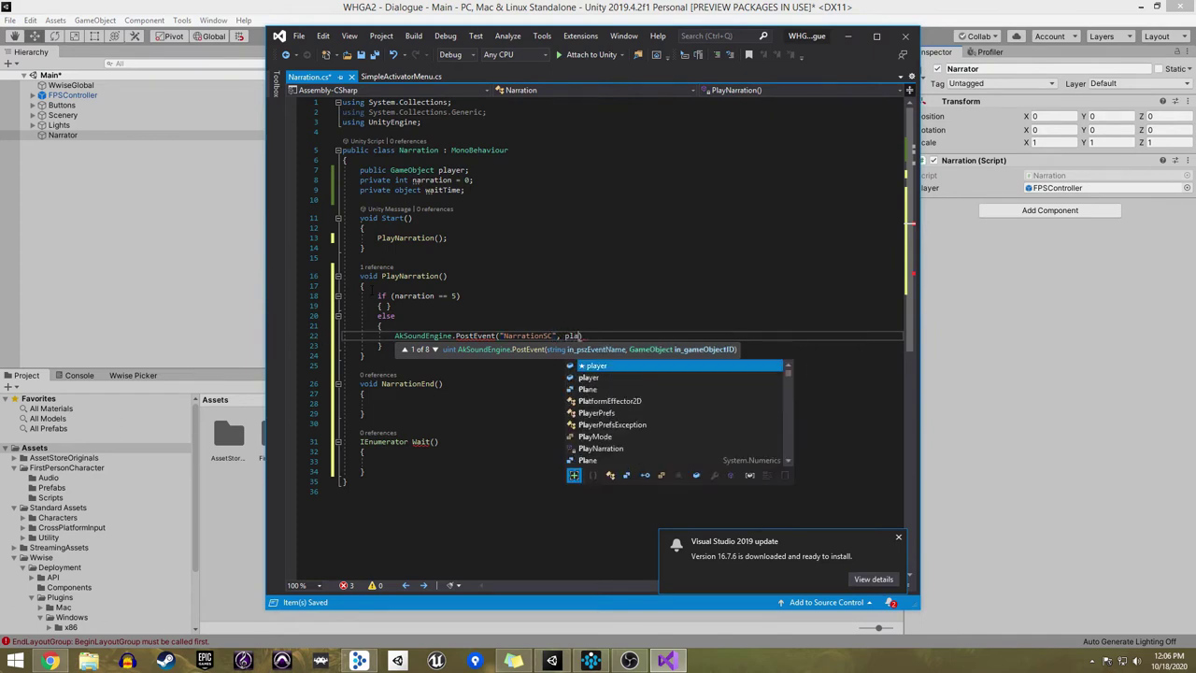
type("er)")
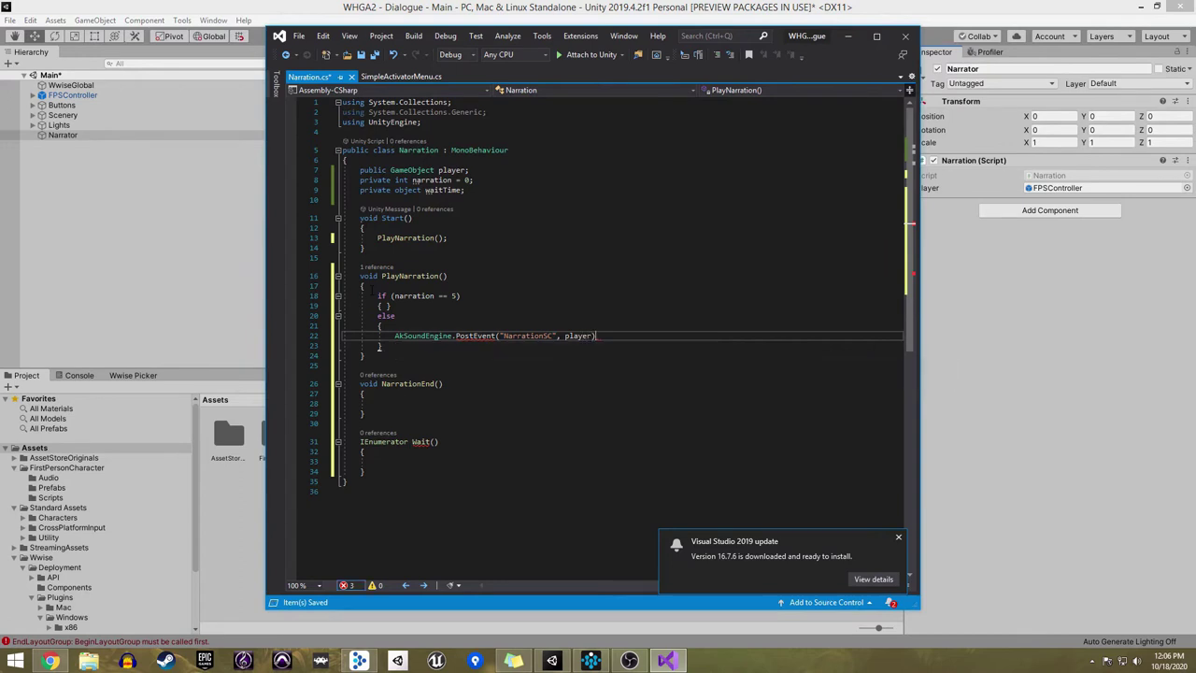
type(";")
key("Return")
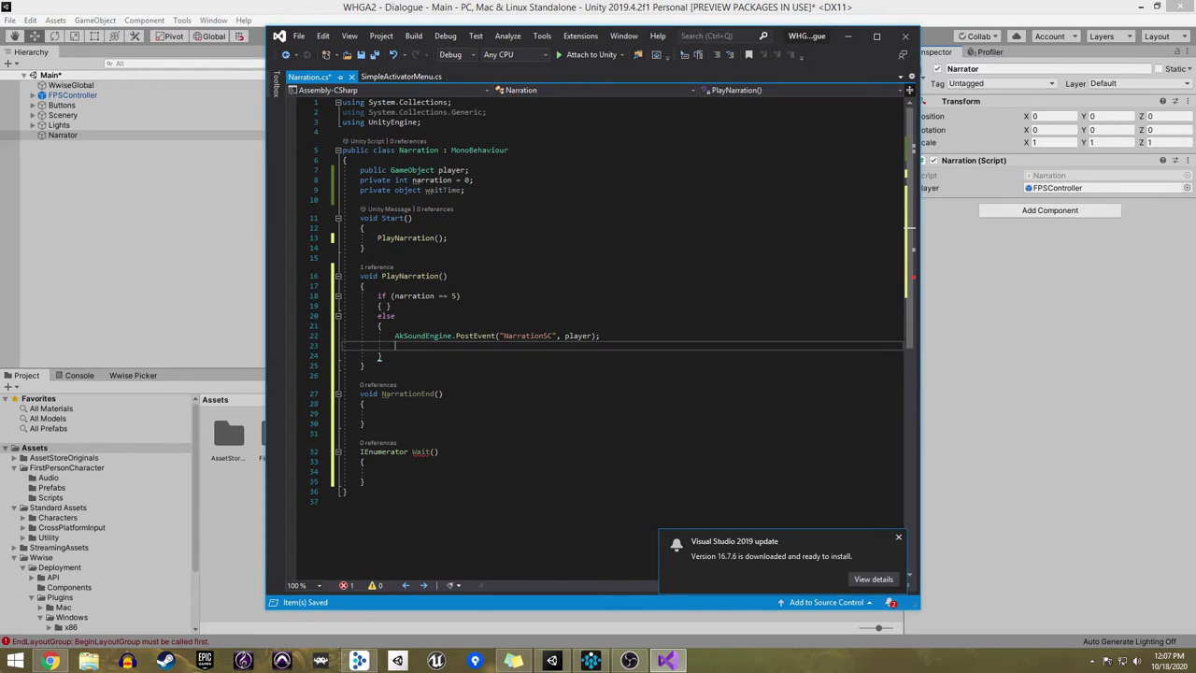
left_click(592, 335)
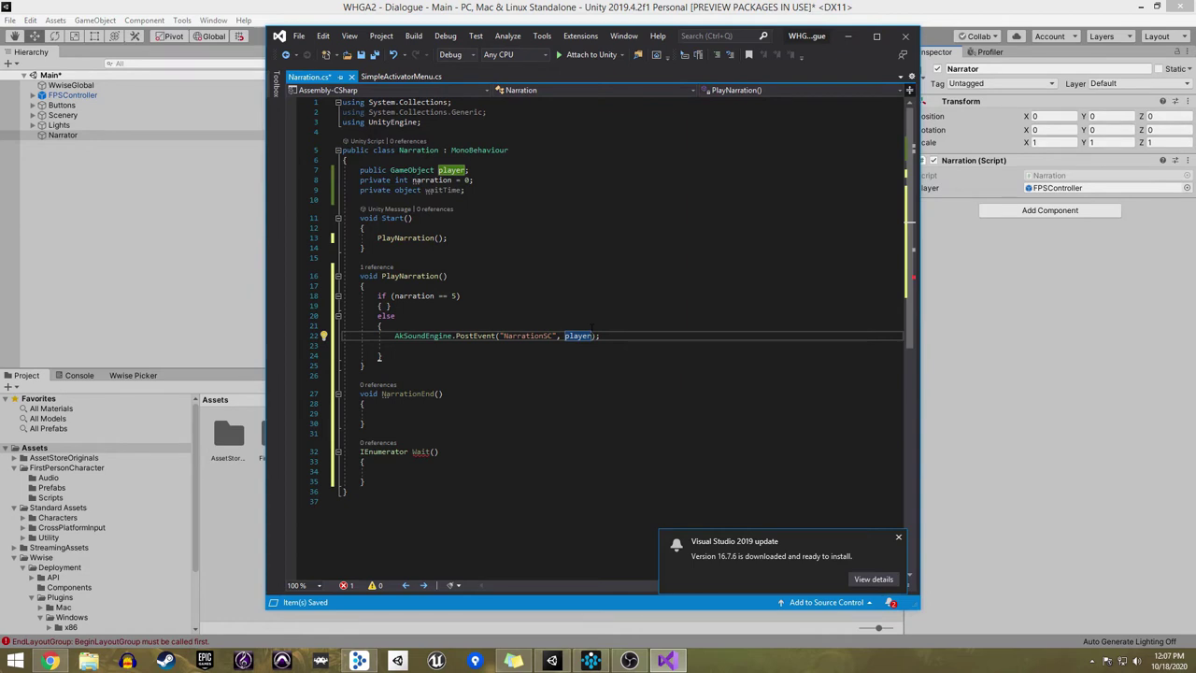
type(", (uint)AkCallbackType")
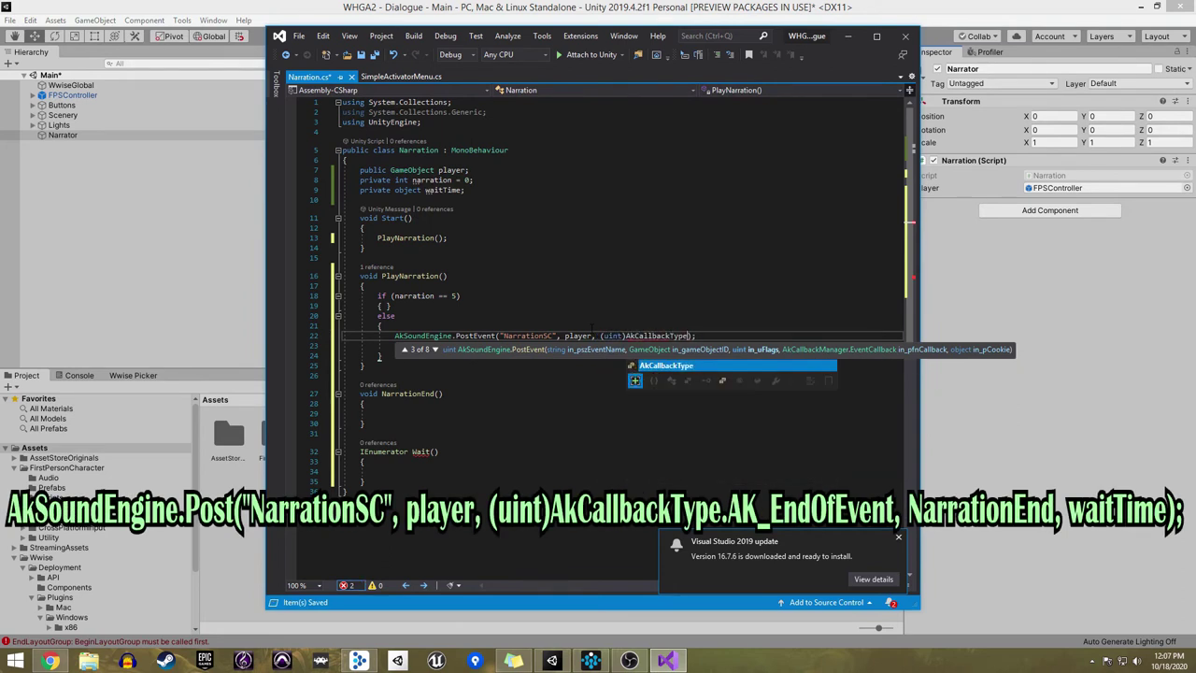
type(".AK_En")
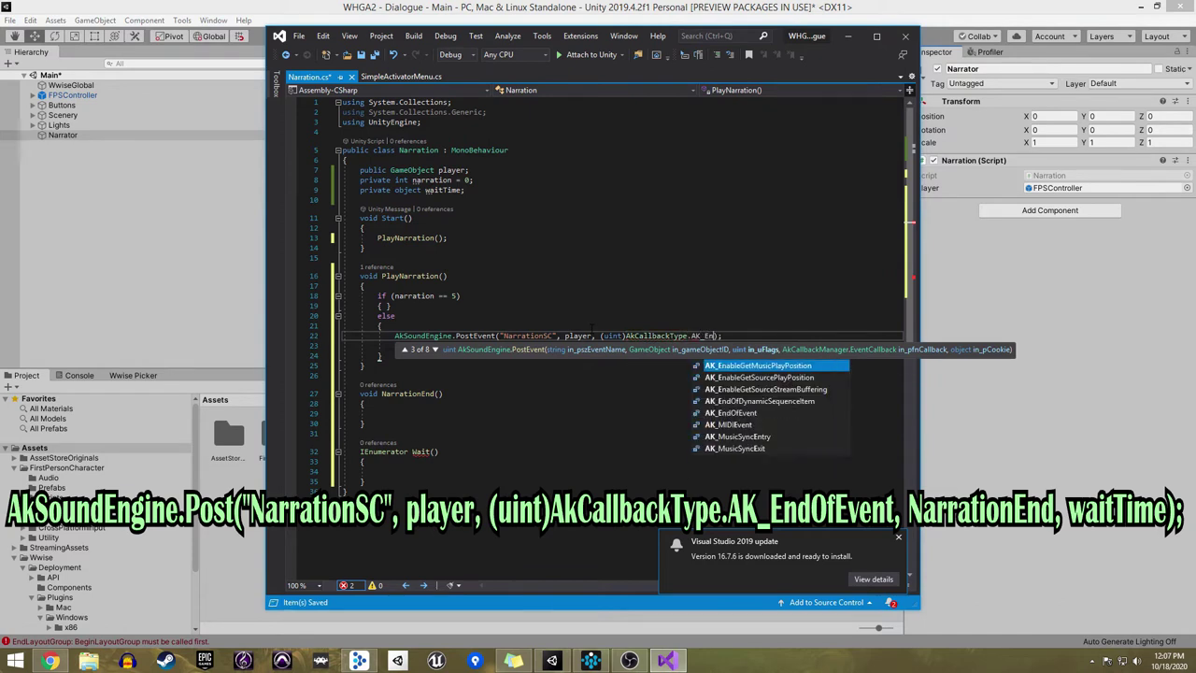
type("dOfEvent,N")
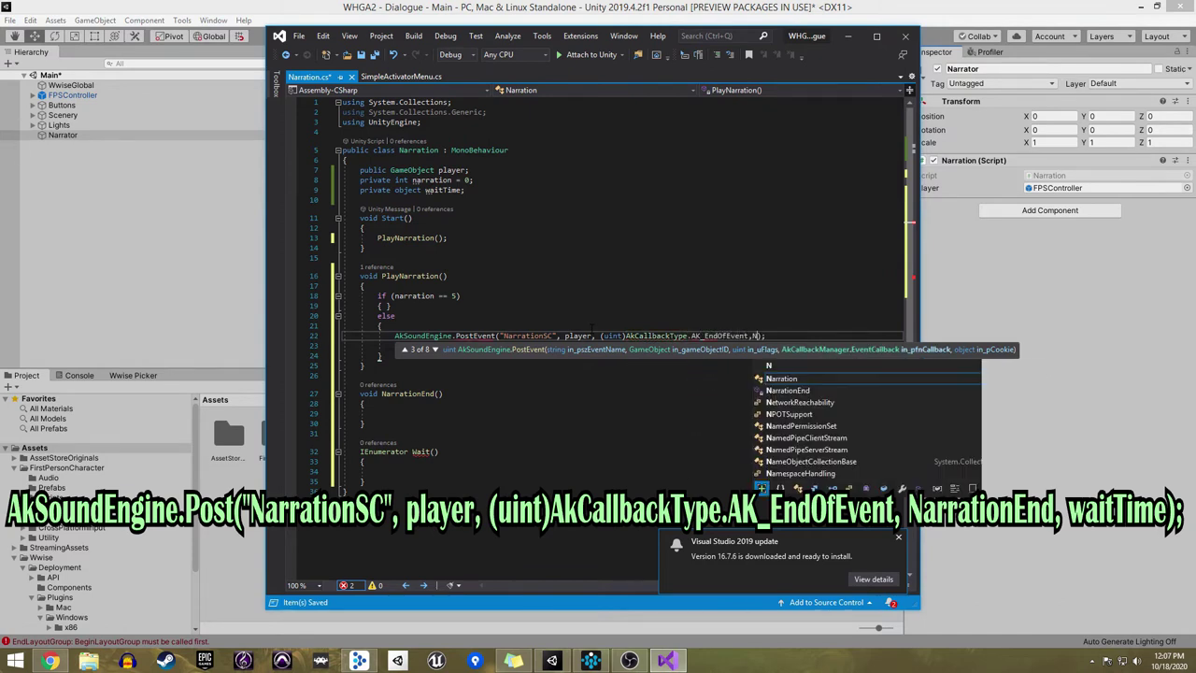
type("arrationEnd,wa")
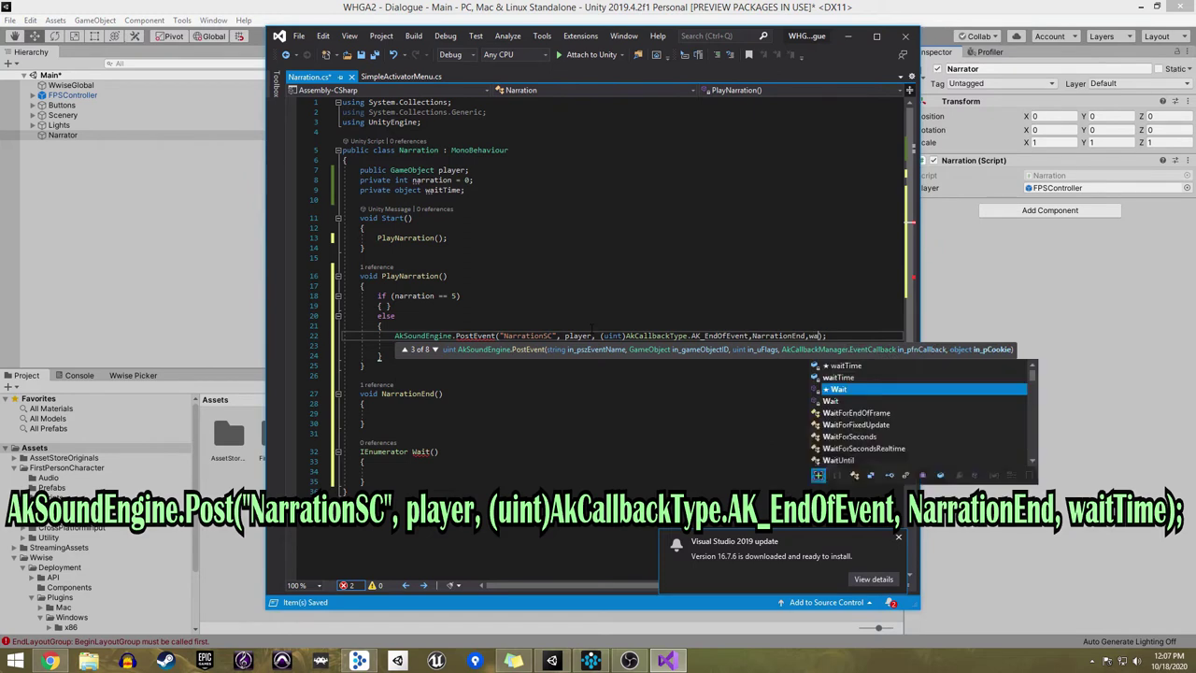
type("itTime")
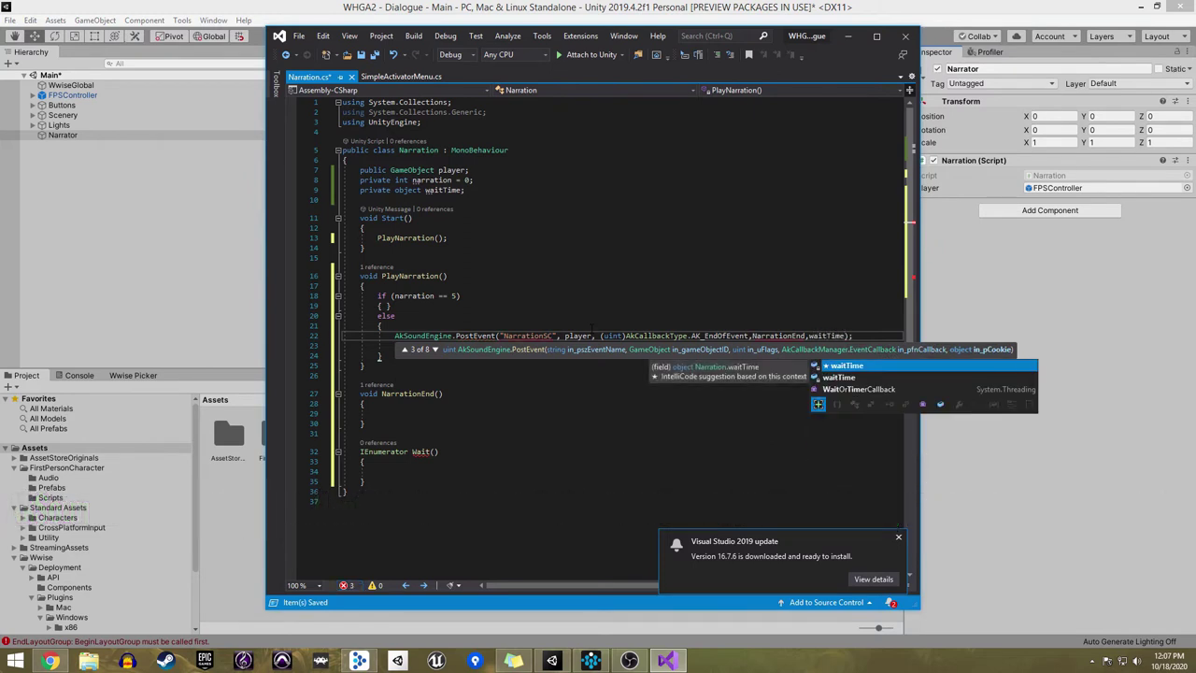
Step: Add a narration++; line right after the NarrationSC PostEvent call
key("Escape")
key("Escape")
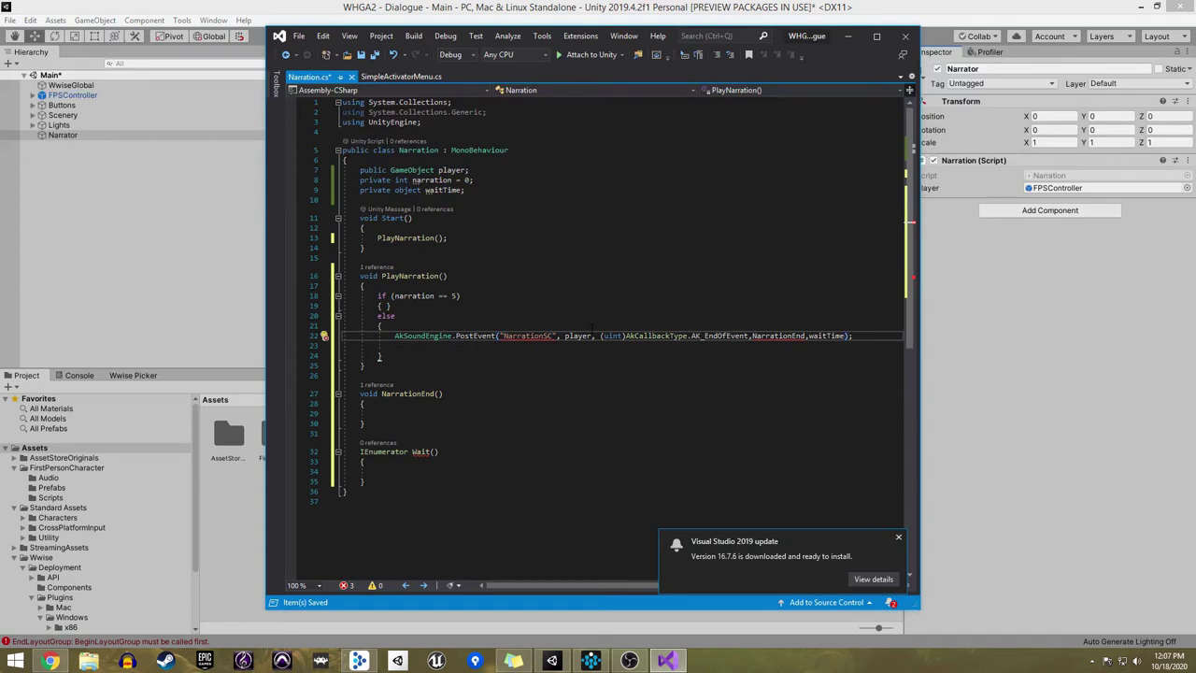
key("Return")
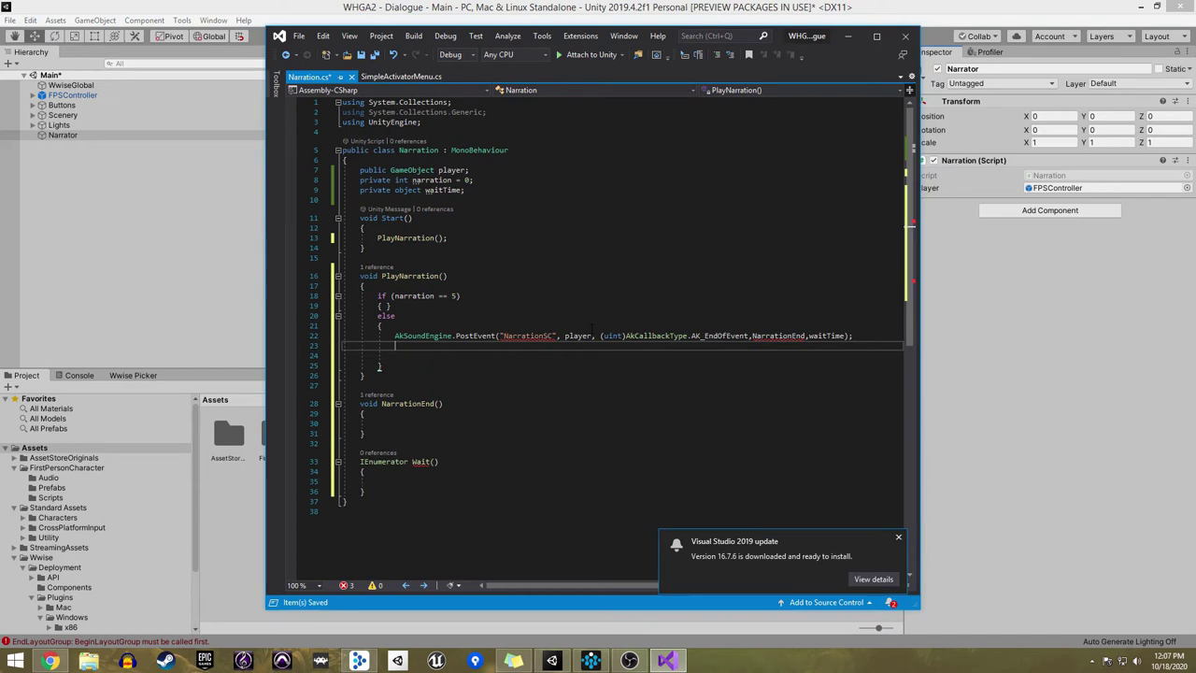
type("Narr")
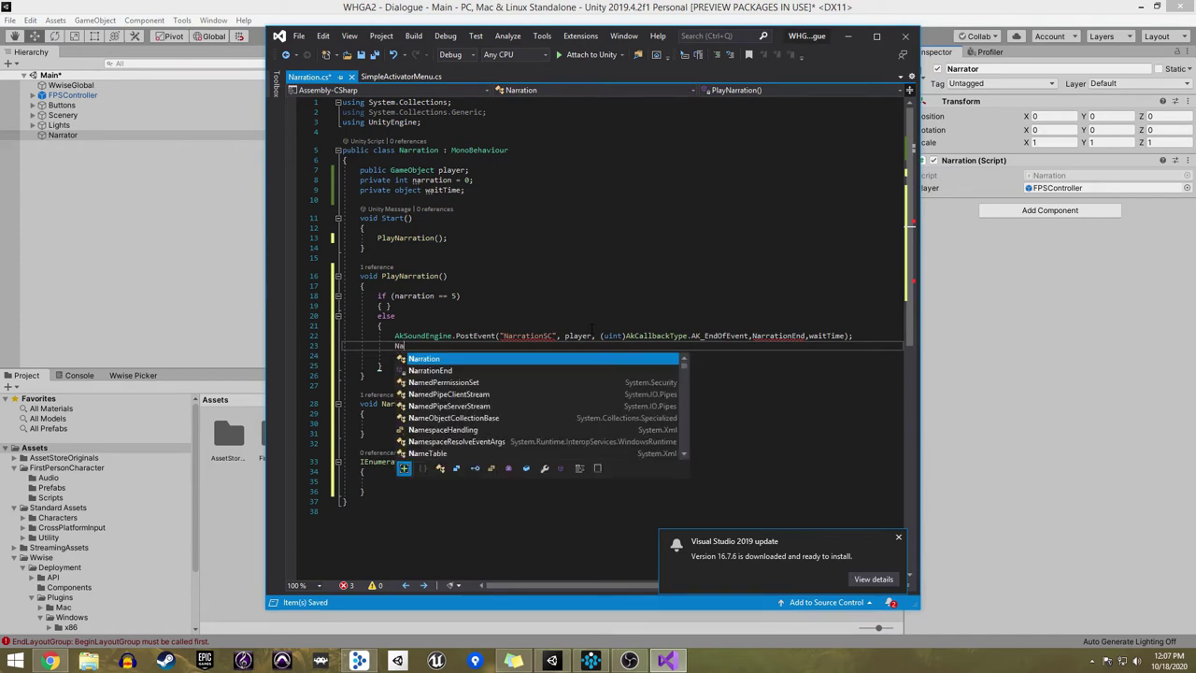
key("BackSpace")
key("BackSpace")
key("BackSpace")
key("BackSpace")
type("narration++;")
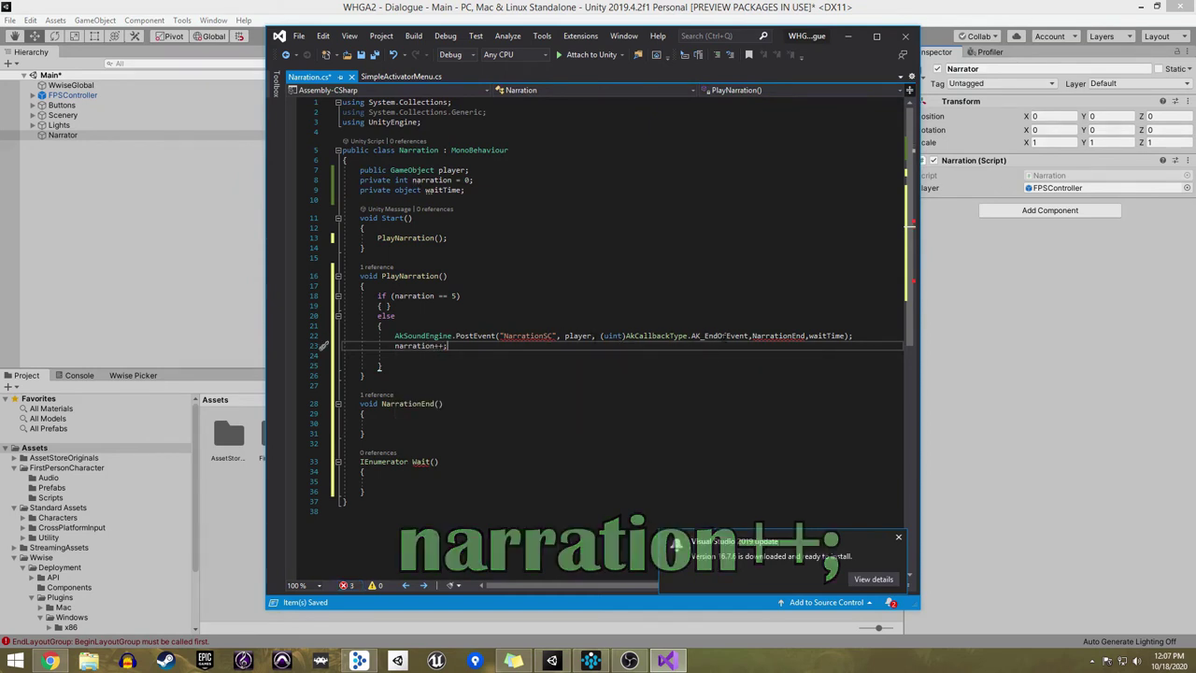
left_click(835, 335)
left_click(446, 403)
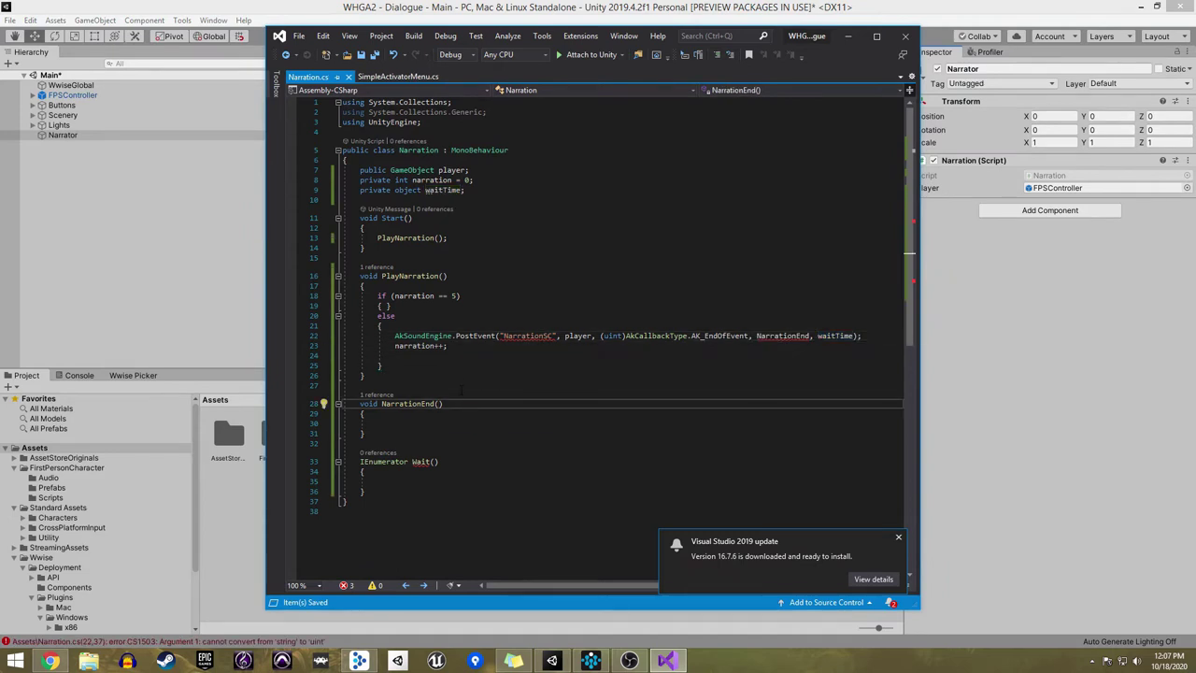
Step: Give NarrationEnd the parameters (object in_cookie, AkCallbackType in_type, object in_info) and start its body
type("object")
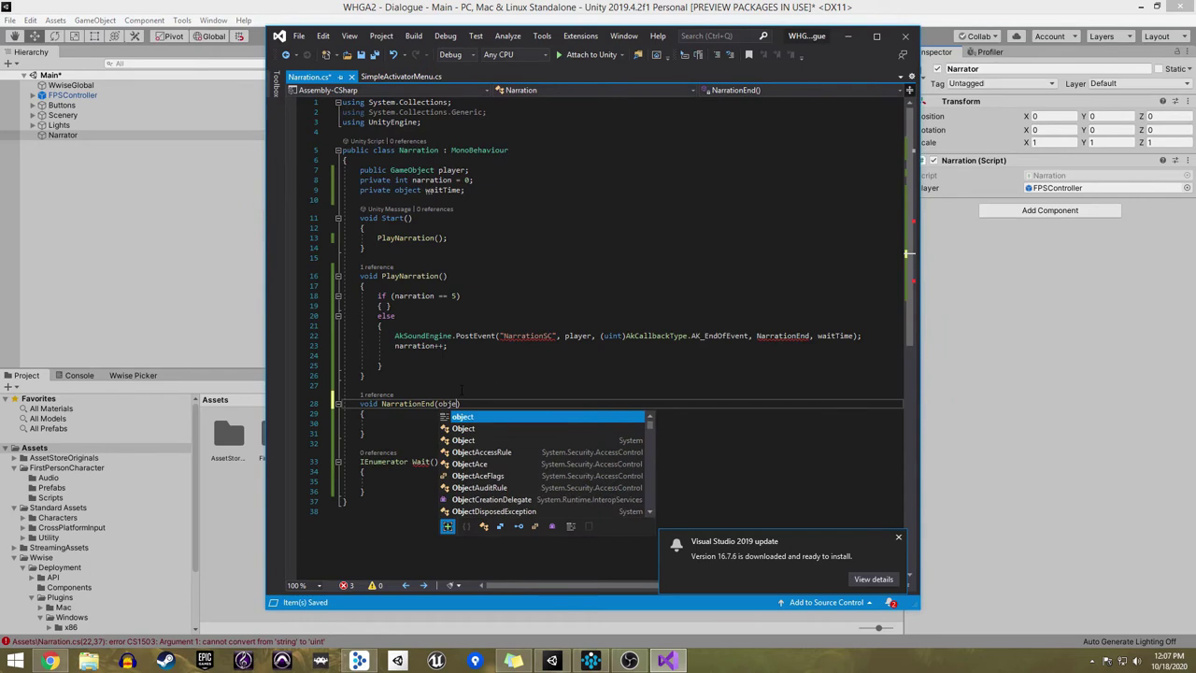
type(" in_cookie")
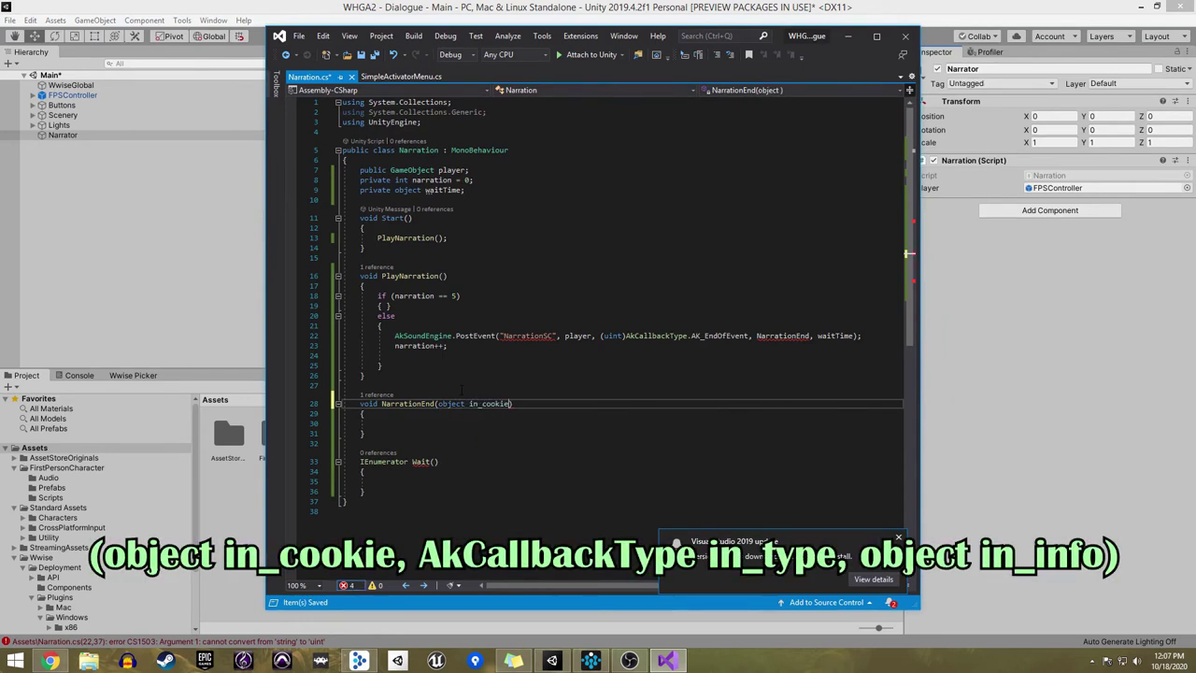
type(", A")
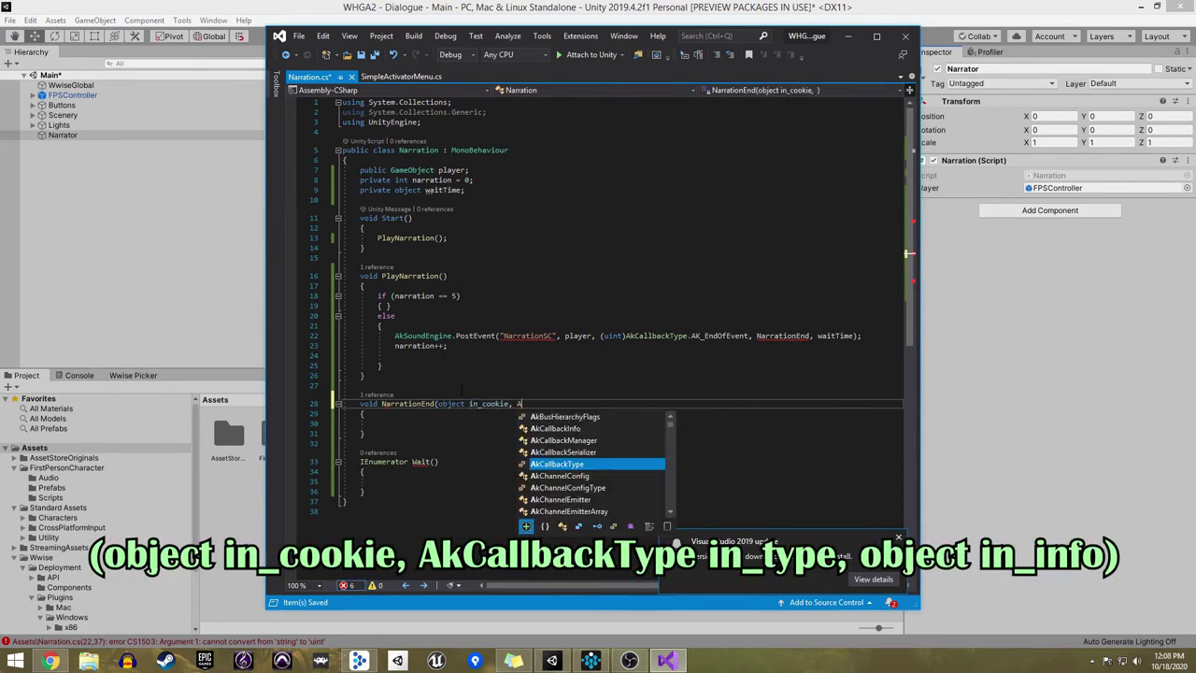
type("kCallbackType in_typ")
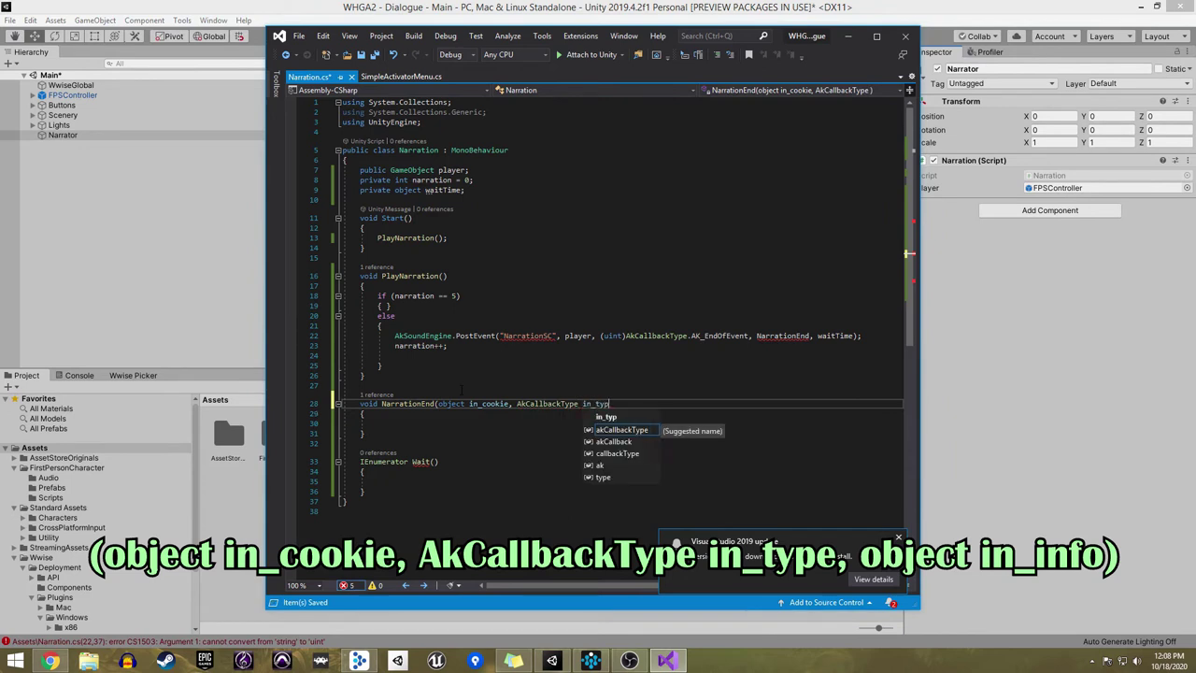
type("e, object in_info)")
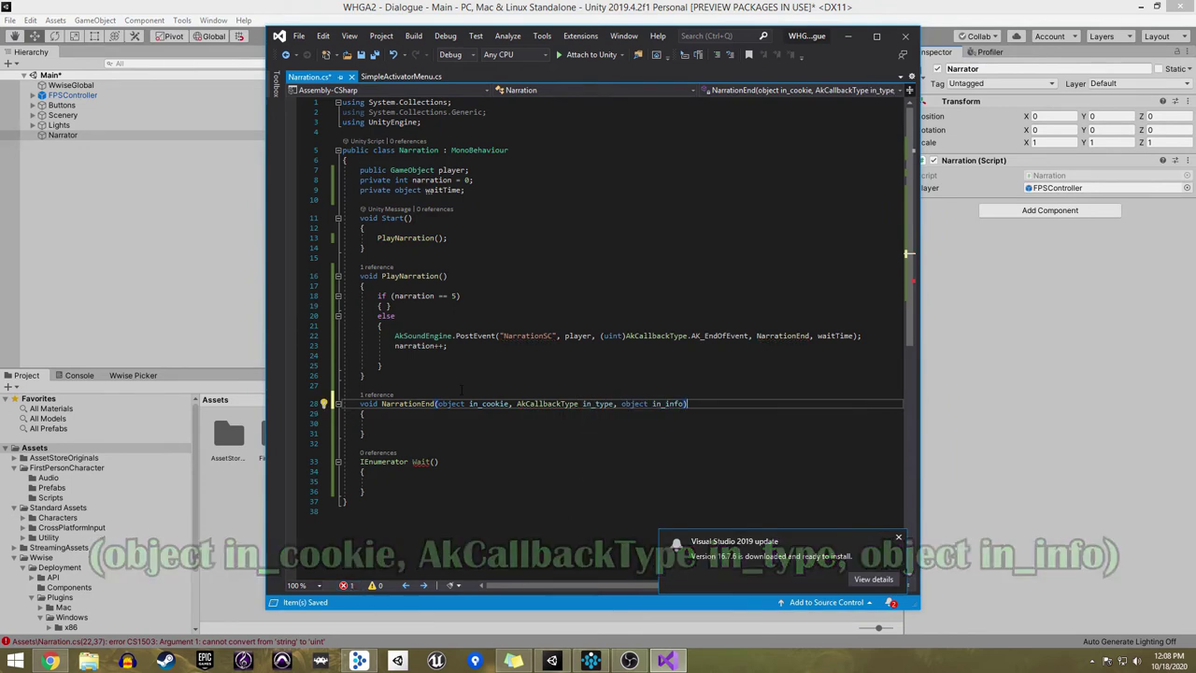
key("Down")
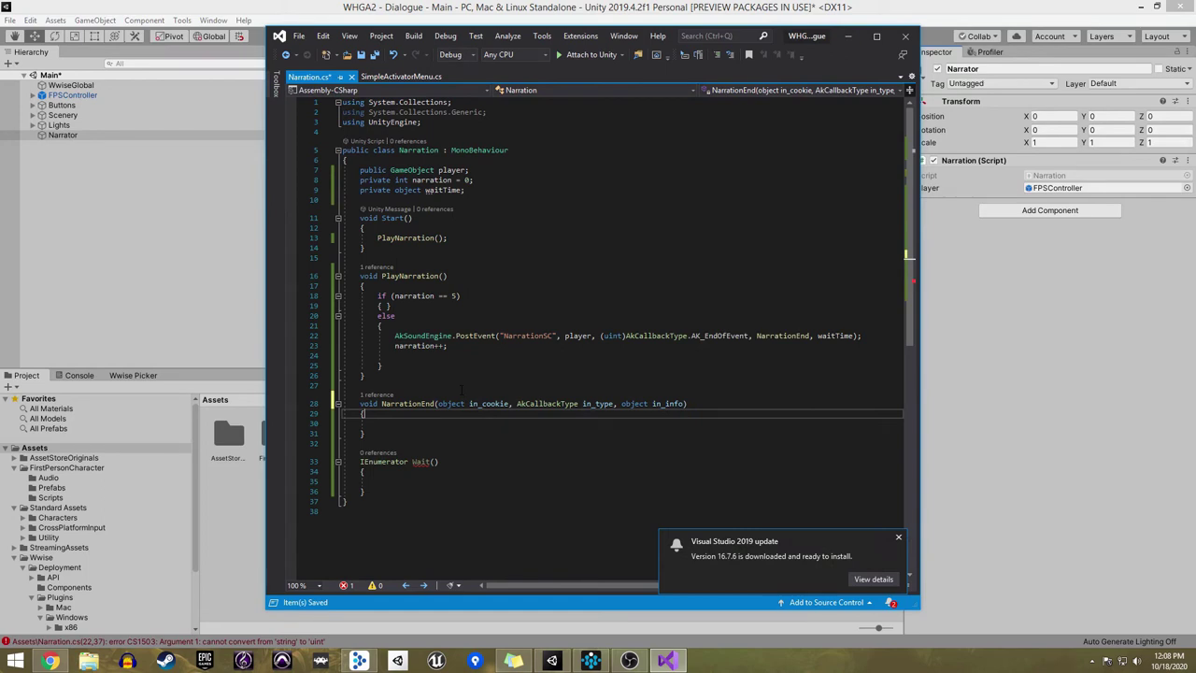
key("Down")
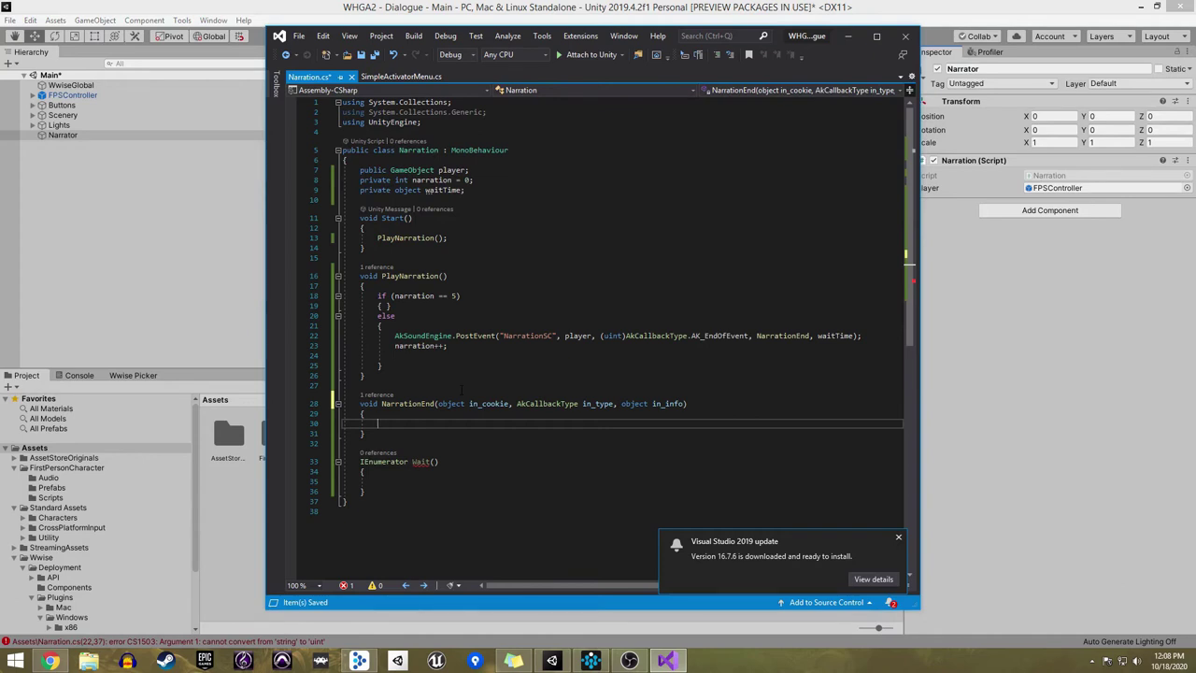
Step: Have NarrationEnd call StartCoroutine("Wait"); make Wait yield WaitForSeconds(1f) then call PlayNarration()
type("StartCoroutine(\"Wait")
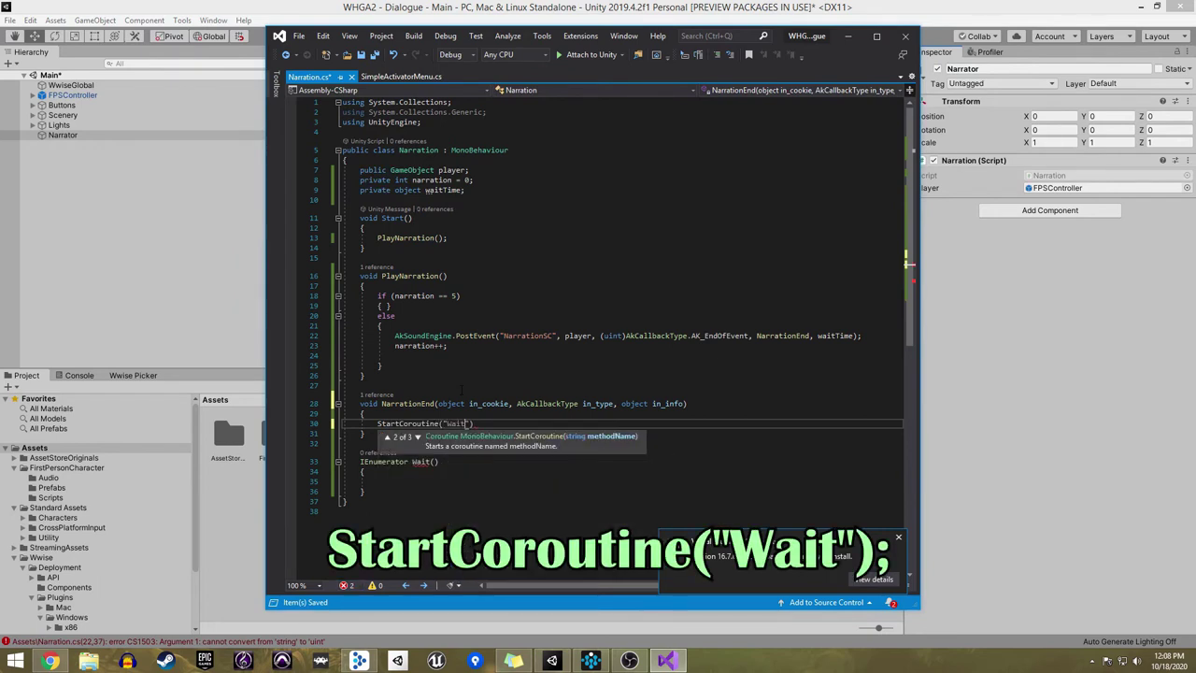
type("\")")
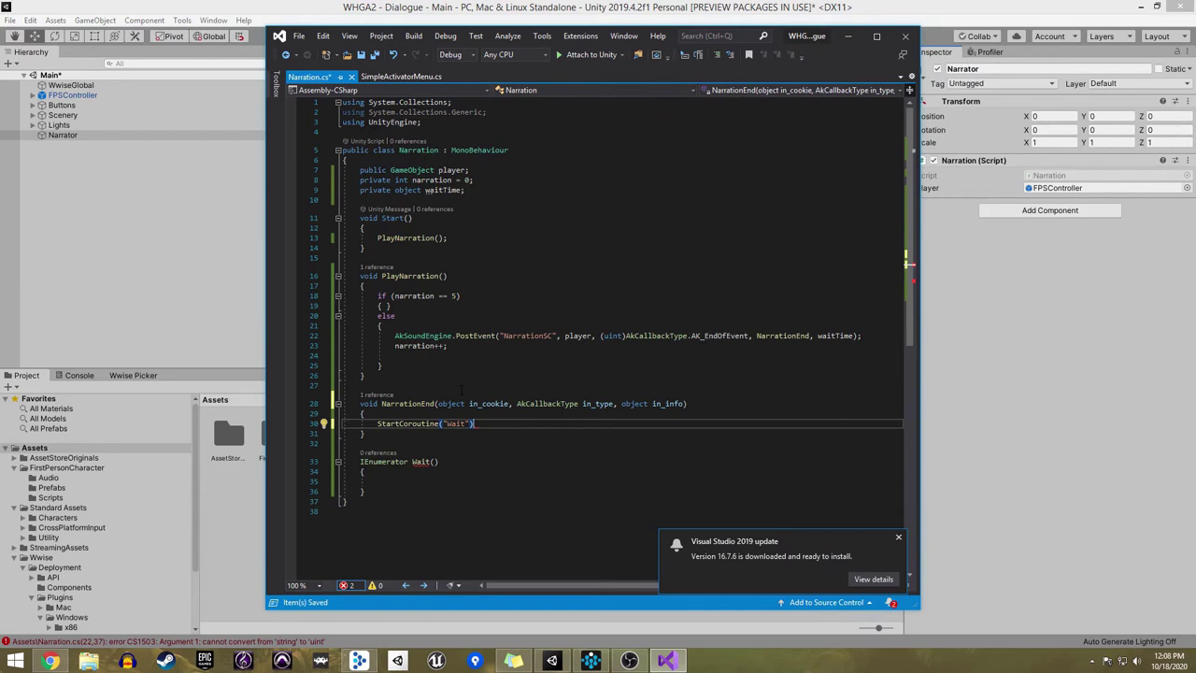
type(";")
left_click(378, 482)
type("yield return new WaitForSeconds(1f);")
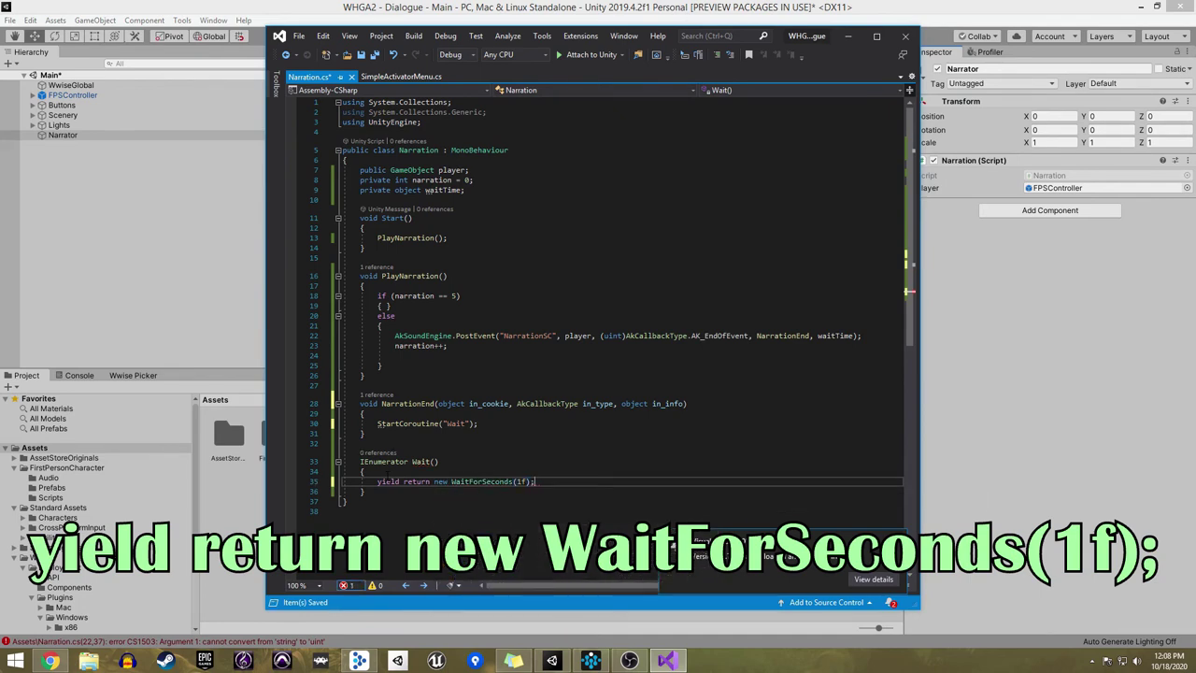
key("Return")
type("Play")
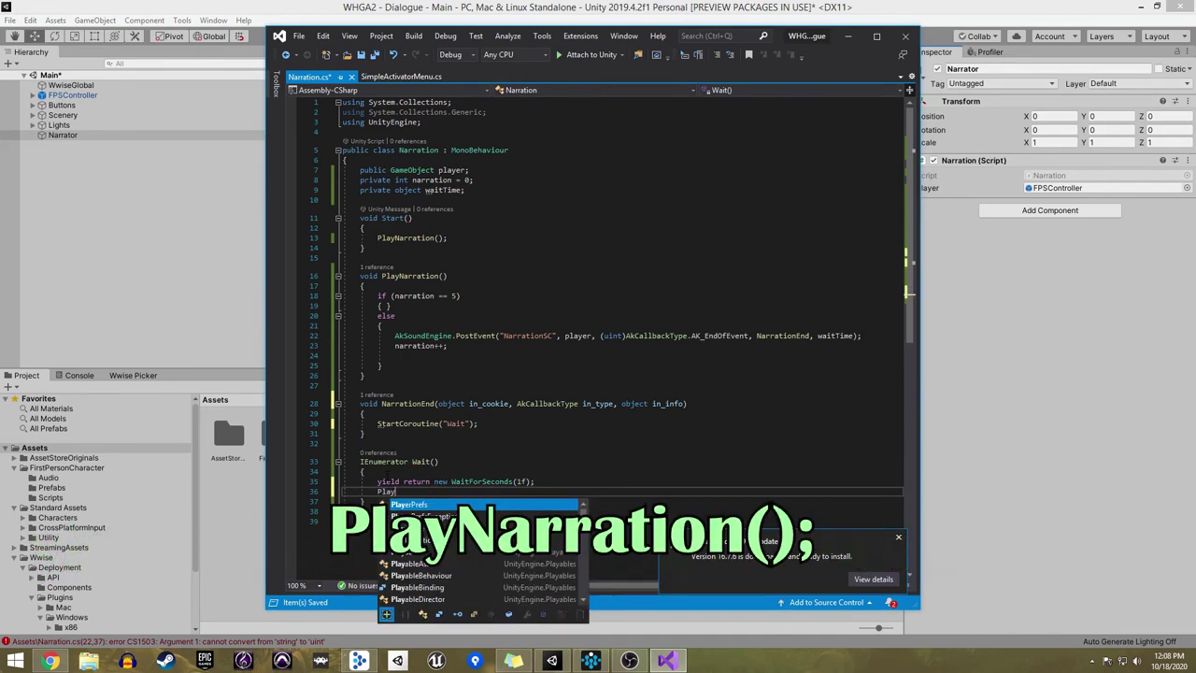
type("Narration()")
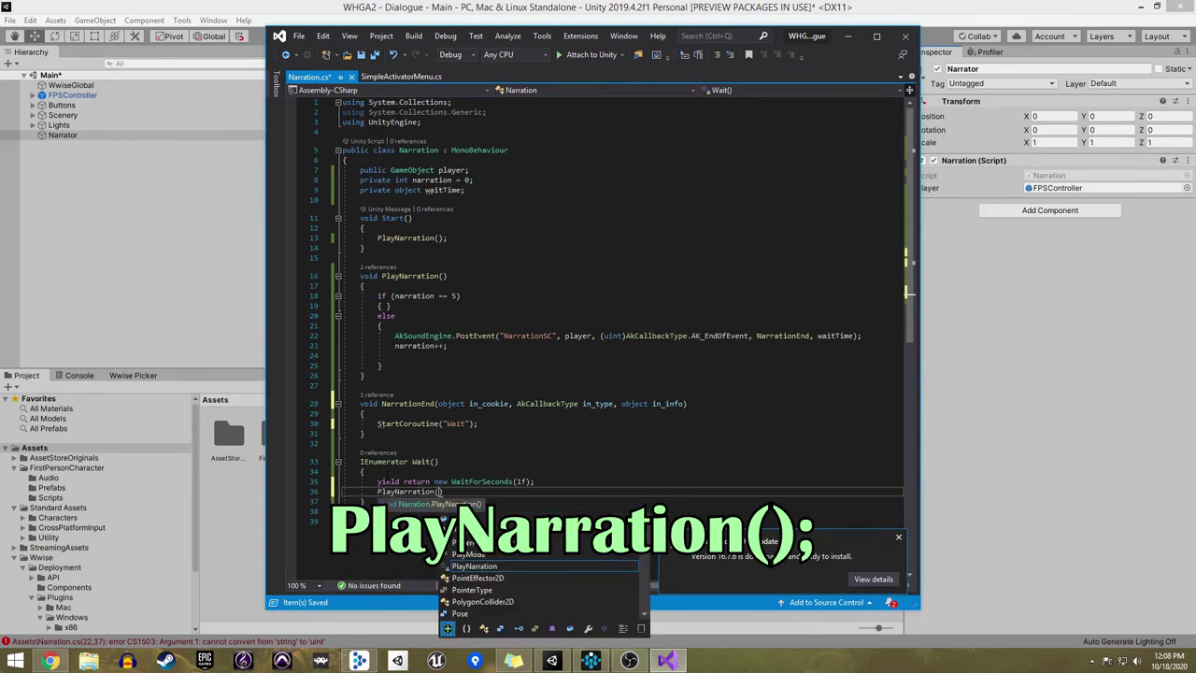
type(";")
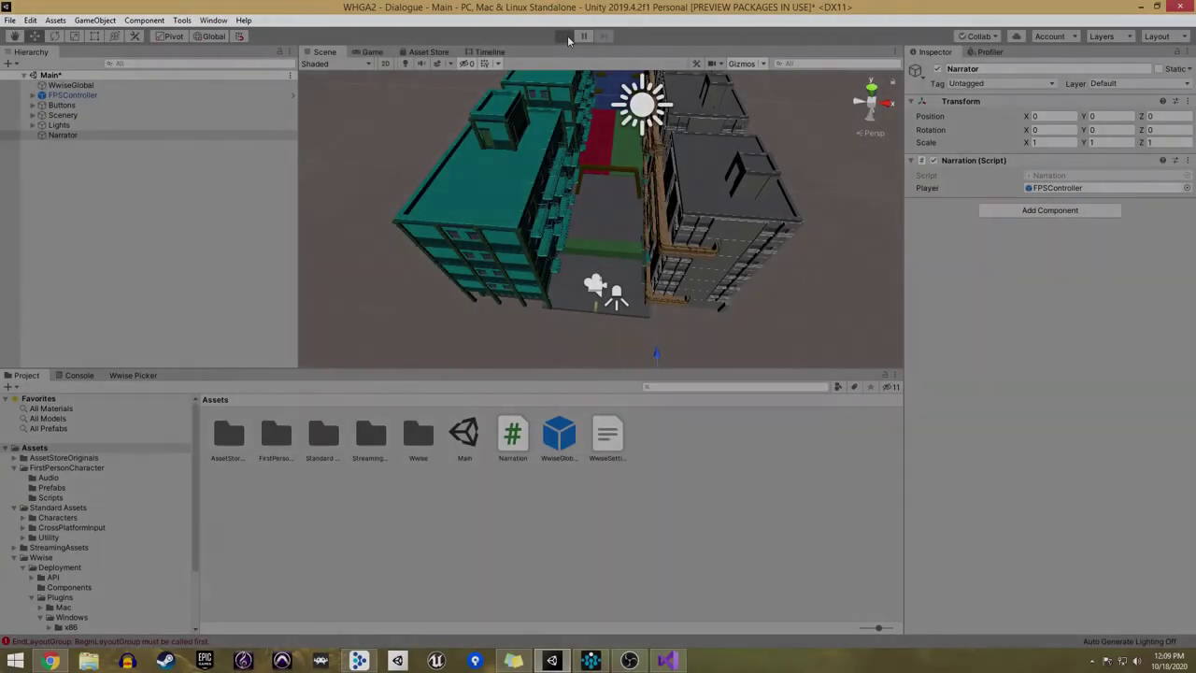
Step: Run the Unity scene to hear the NarrationSC lines play one after another
left_click(563, 36)
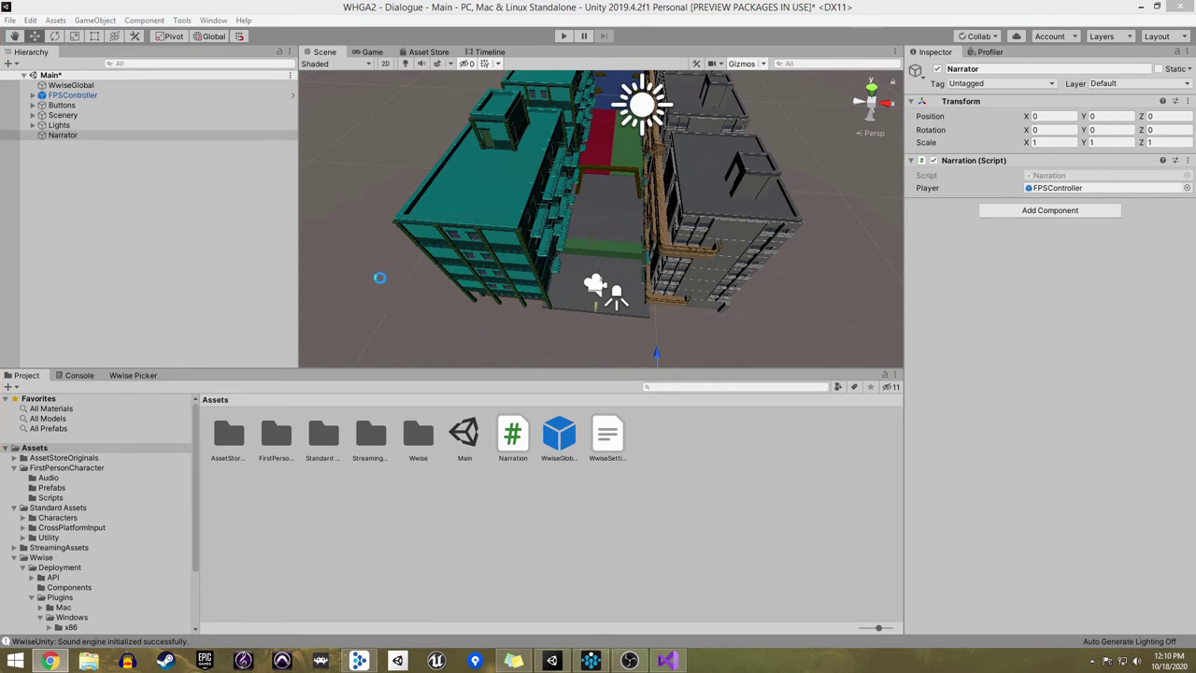
Step: Create a Colliders group with an invisible Hurdle cube stretched across the street
left_click(325, 252)
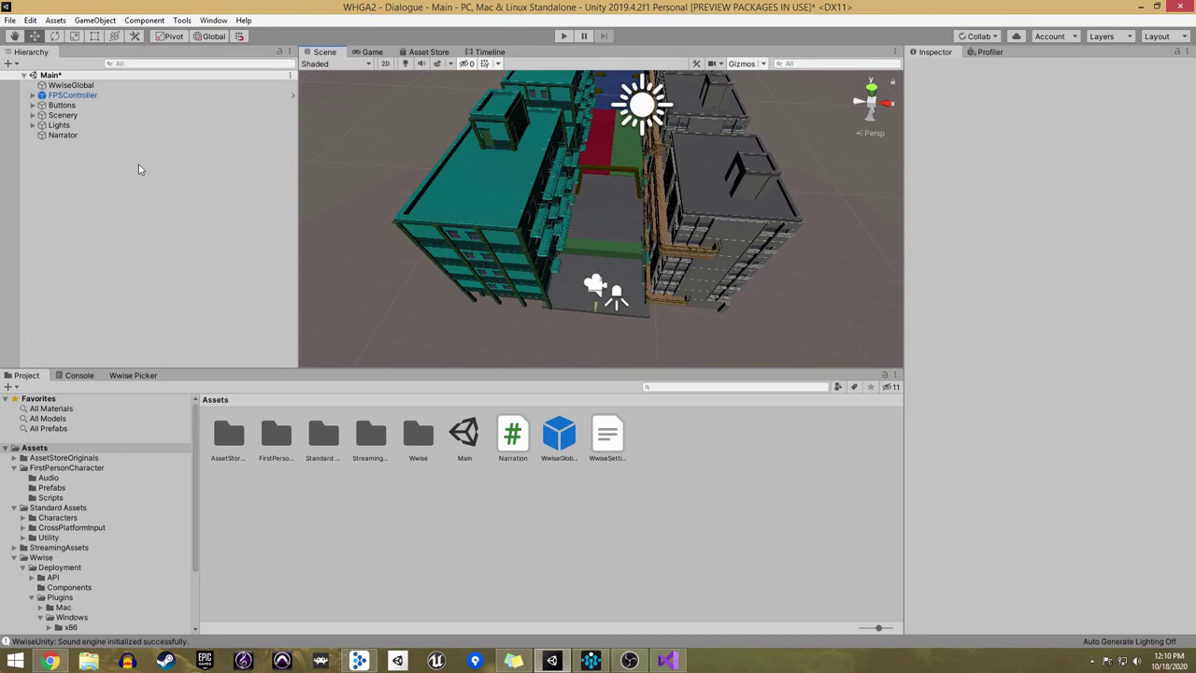
left_click(67, 184)
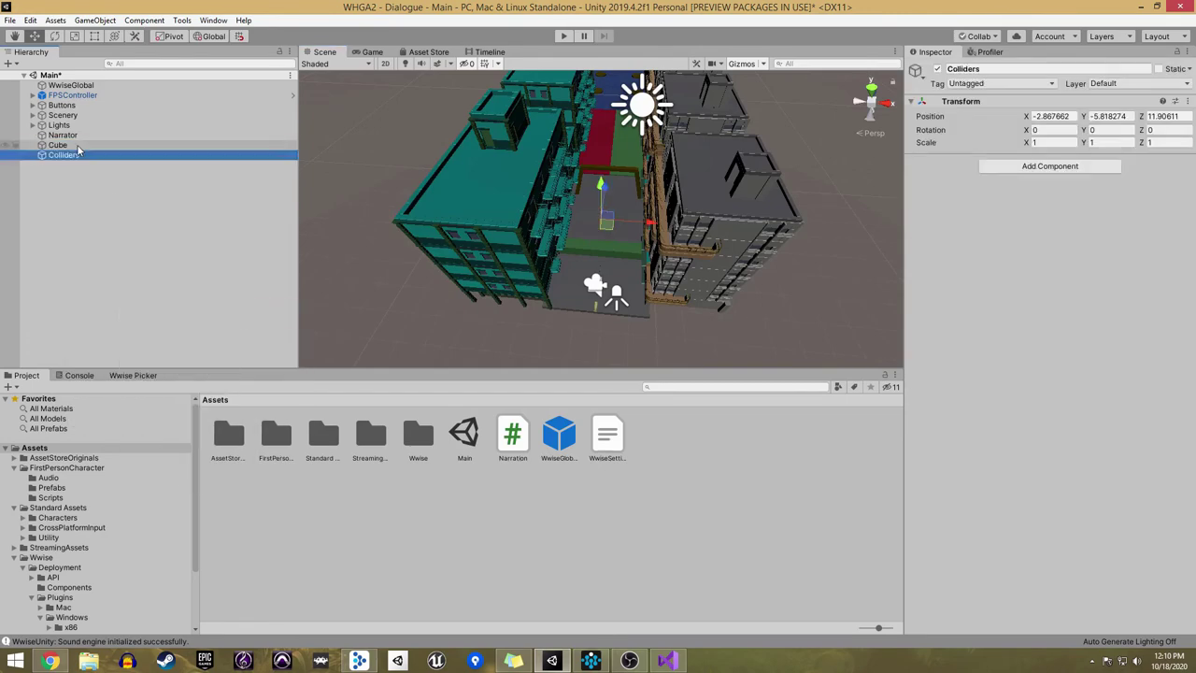
double_click(68, 154)
left_click_drag(536, 263, 572, 276)
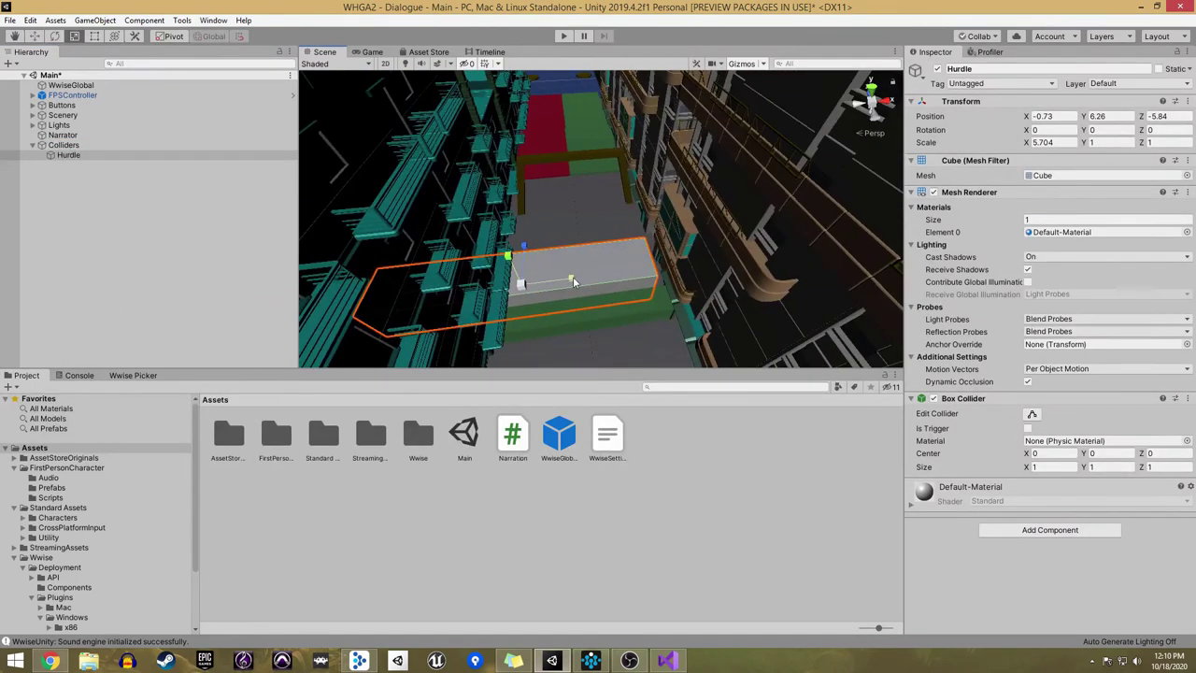
left_click(933, 191)
Step: Duplicate the Hurdle box, place a copy over the green path, rename it GreenPath, and select all four
key("ctrl+d")
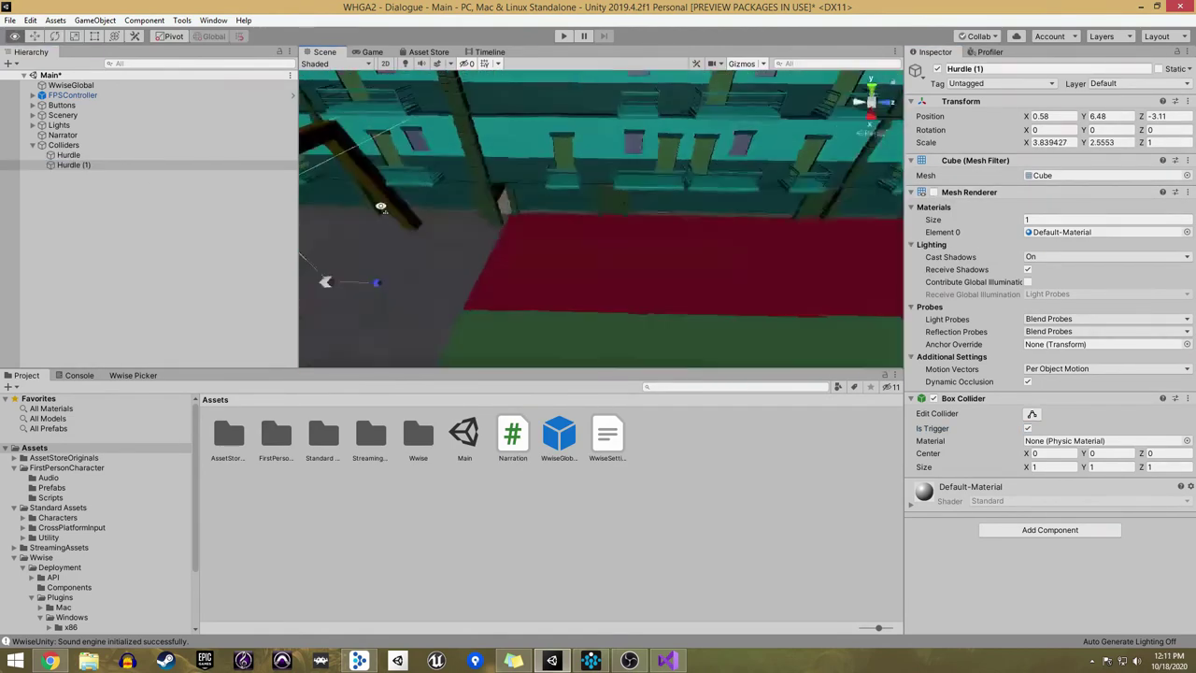
key("ctrl+d")
left_click_drag(587, 310, 645, 176)
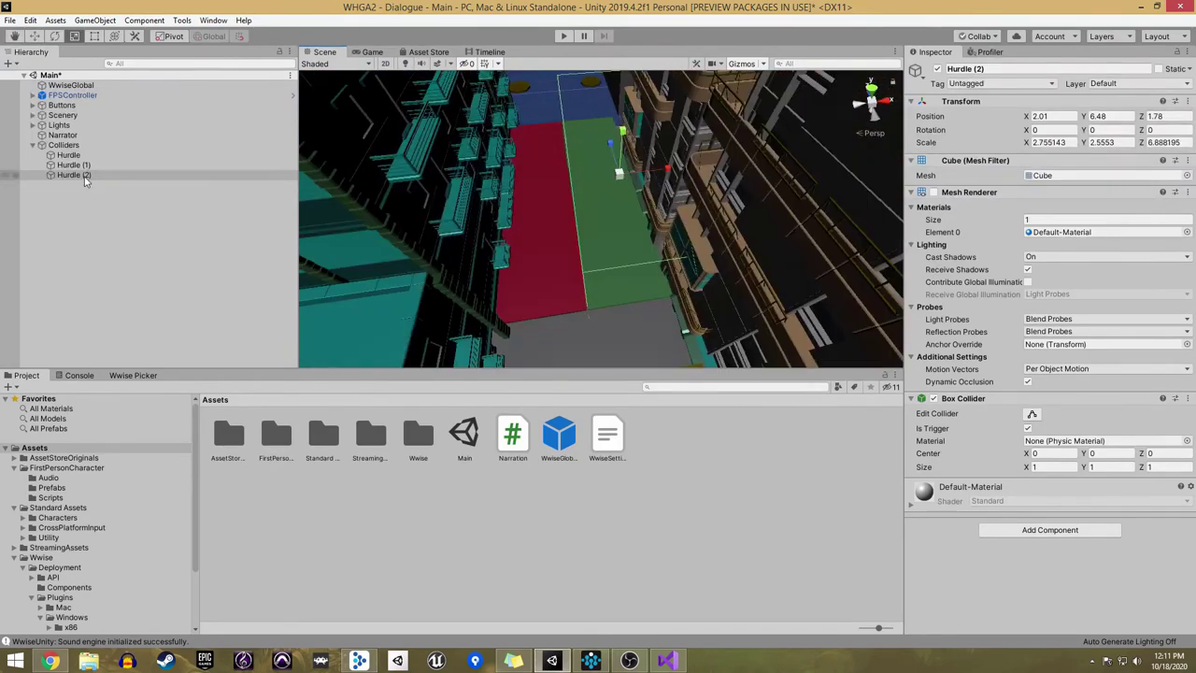
key("ctrl+d")
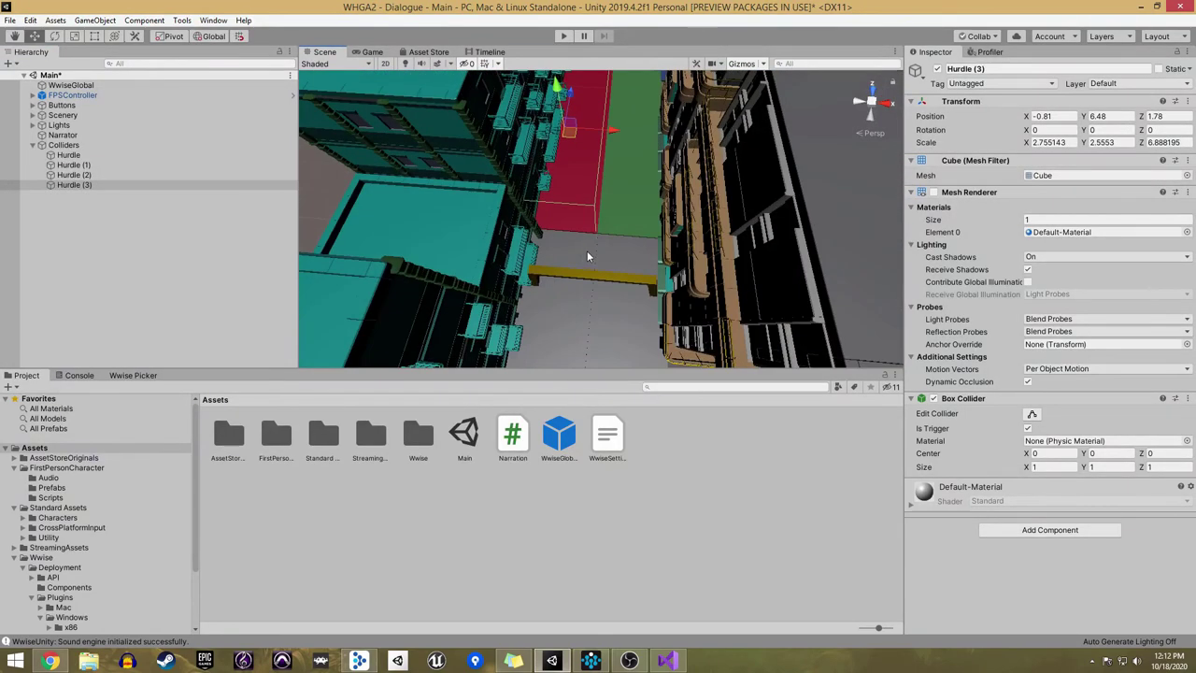
left_click(73, 175)
key("F2")
type("GreenPath")
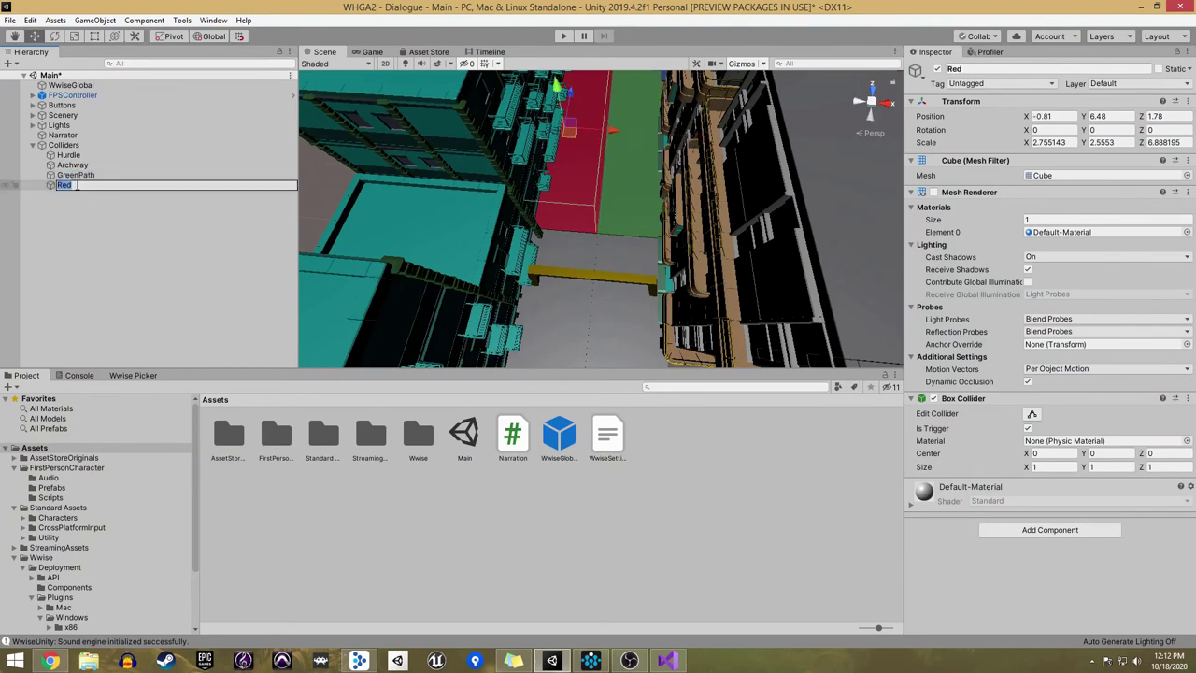
key("Return")
left_click(91, 155, "shift")
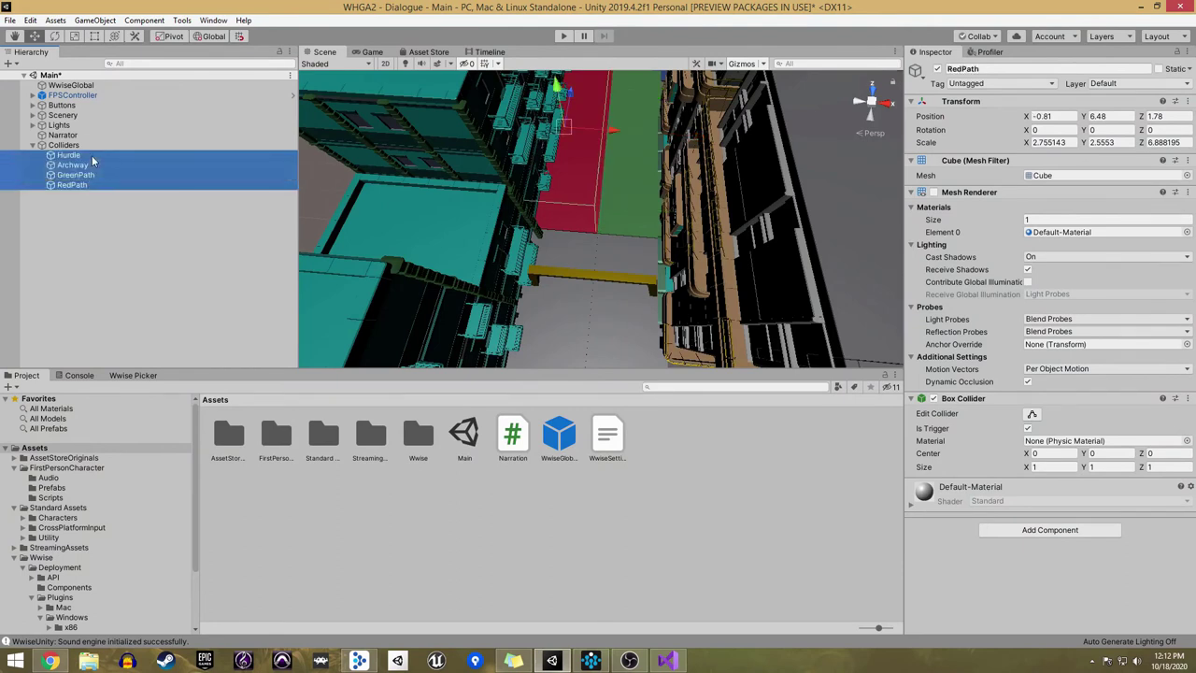
Step: Add an AkSwitch to all four colliders, triggered on AkTriggerEnter and acting on the entering object
left_click(1049, 530)
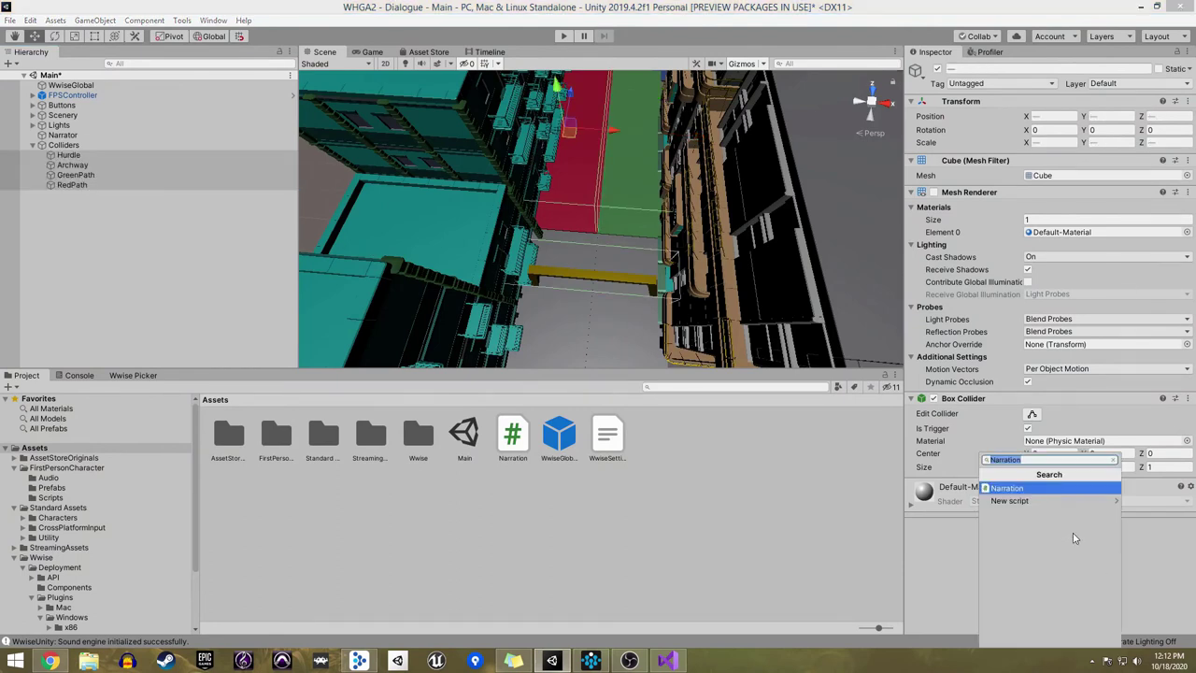
type("AkSwi")
left_click(1058, 487)
left_click(1053, 503)
left_click(1054, 487)
left_click(1056, 505)
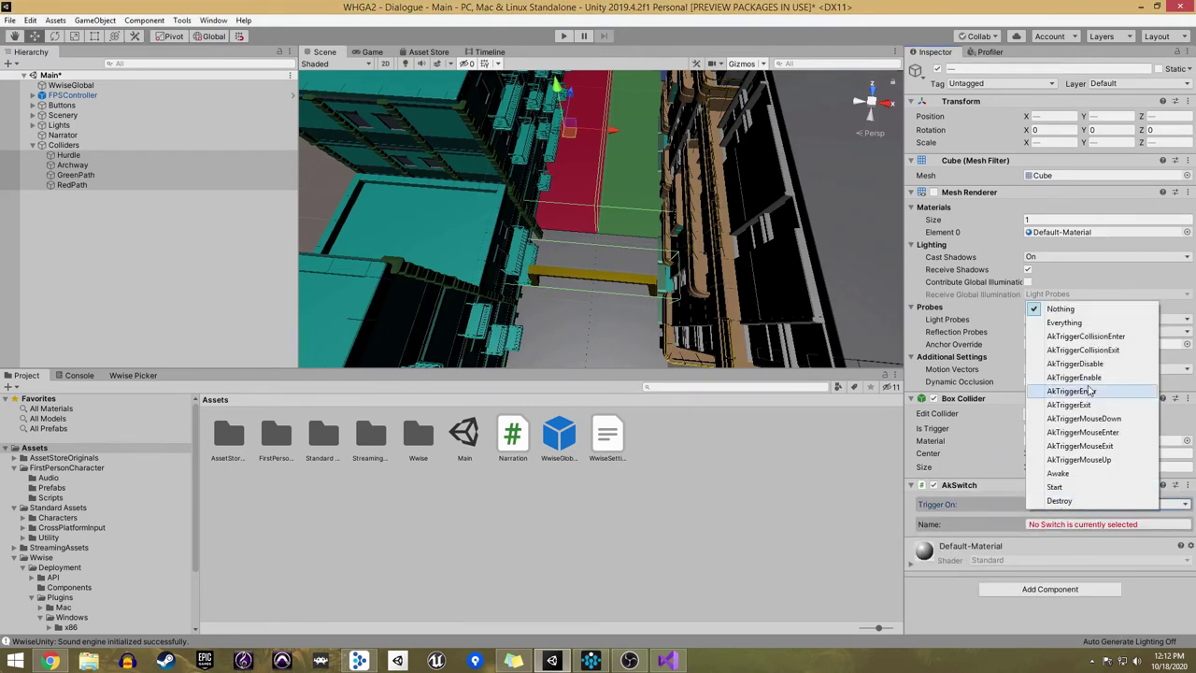
left_click(1093, 394)
left_click(1029, 517)
Step: Set Hurdle's switch to Hurdle / Pass and Archway's switch to Archway / Pass
left_click(94, 154)
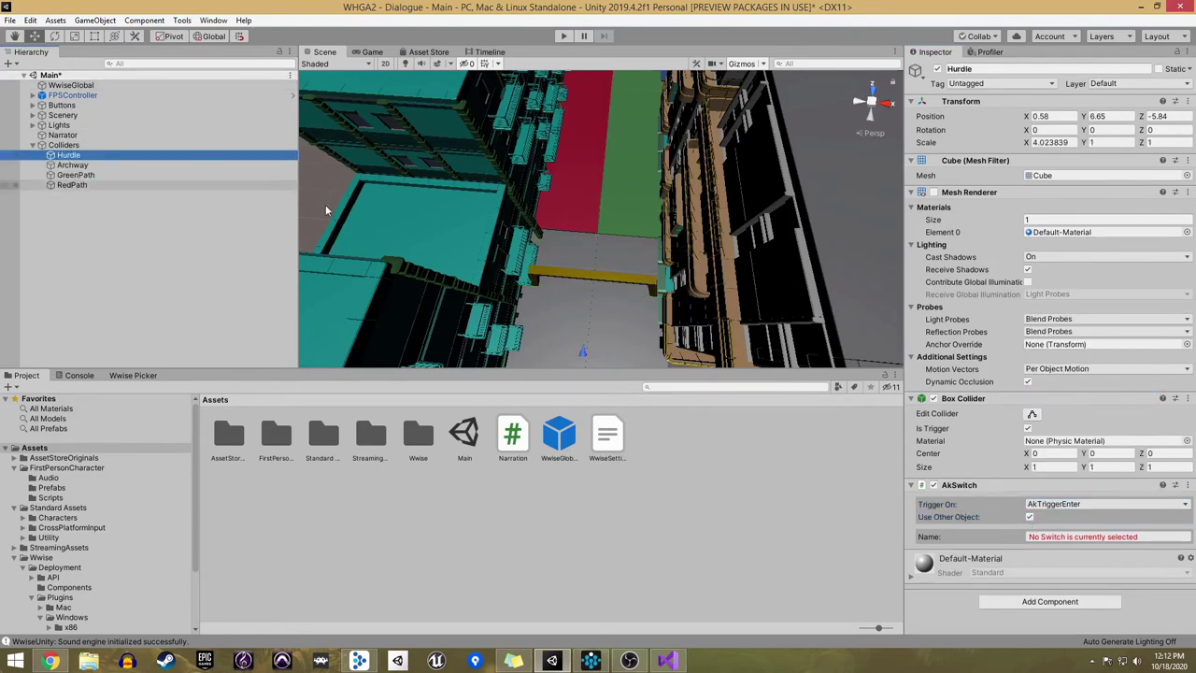
left_click(1104, 538)
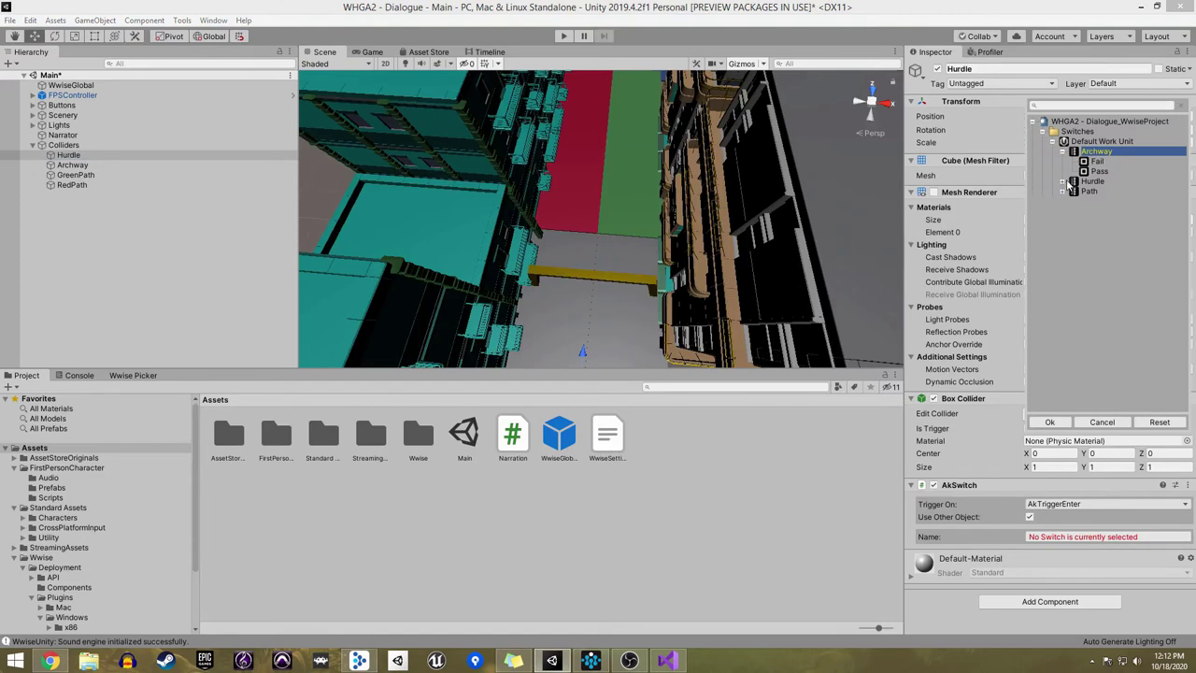
double_click(1098, 200)
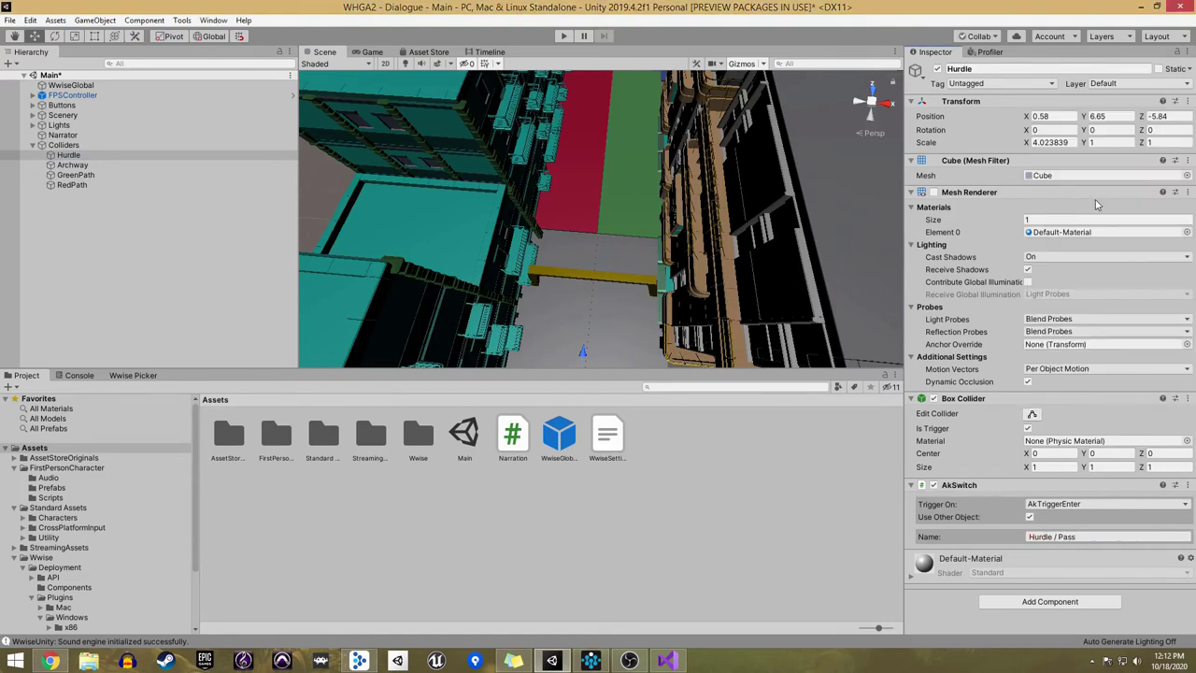
left_click(73, 165)
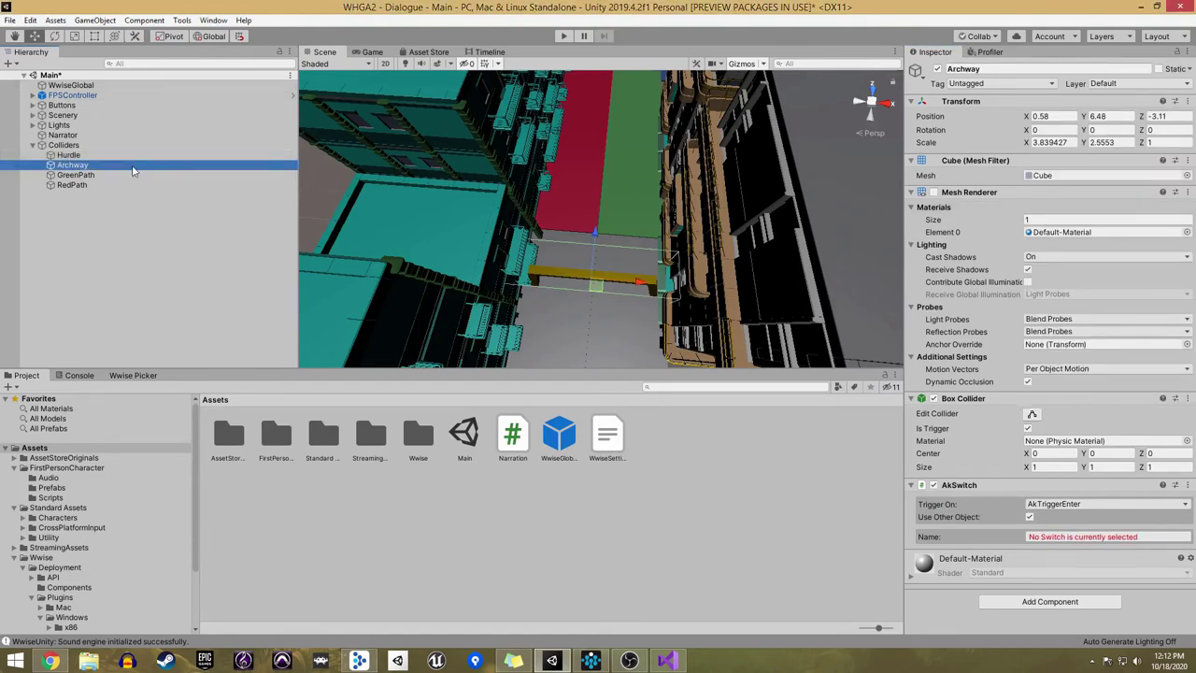
left_click(1065, 539)
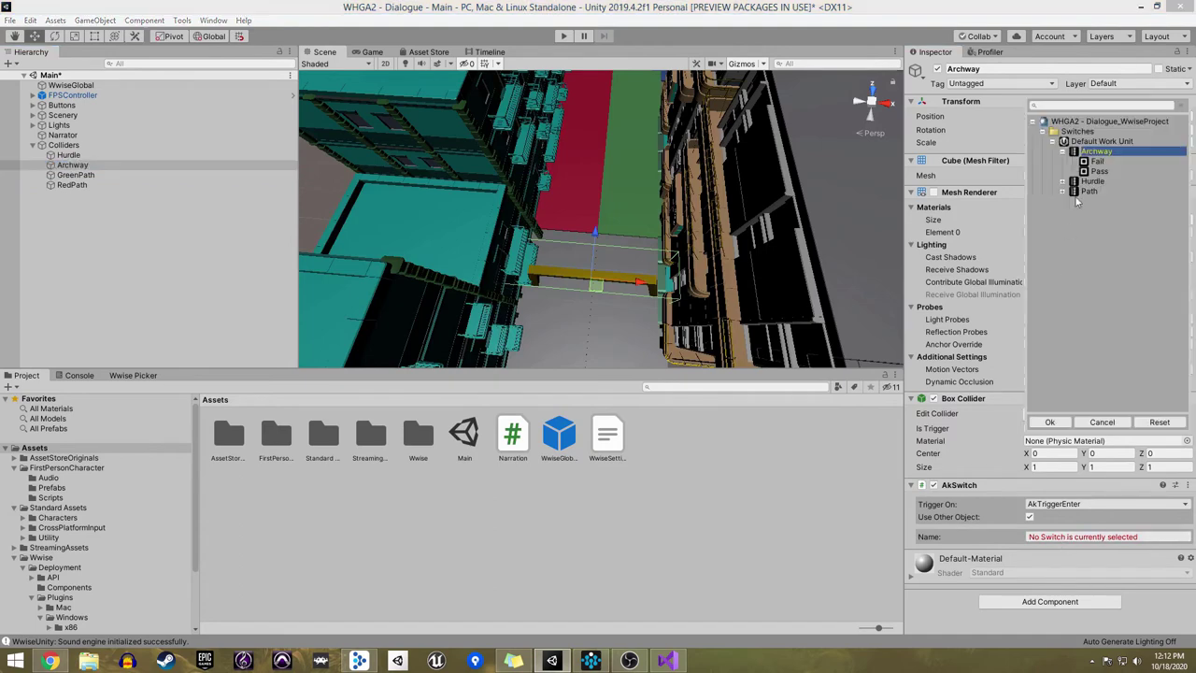
double_click(1098, 171)
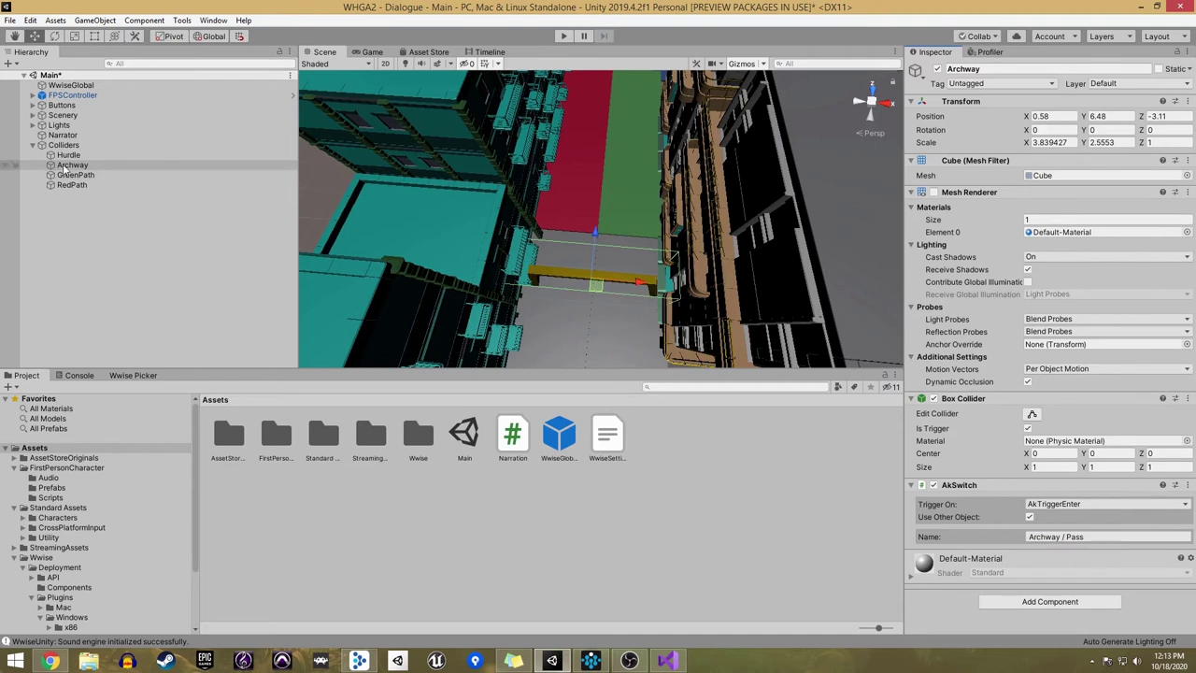
Step: Add a new MissionComplete script to the path colliders and open it from GreenPath
left_click(110, 183, "shift")
left_click(1100, 527)
type("MissionComplete")
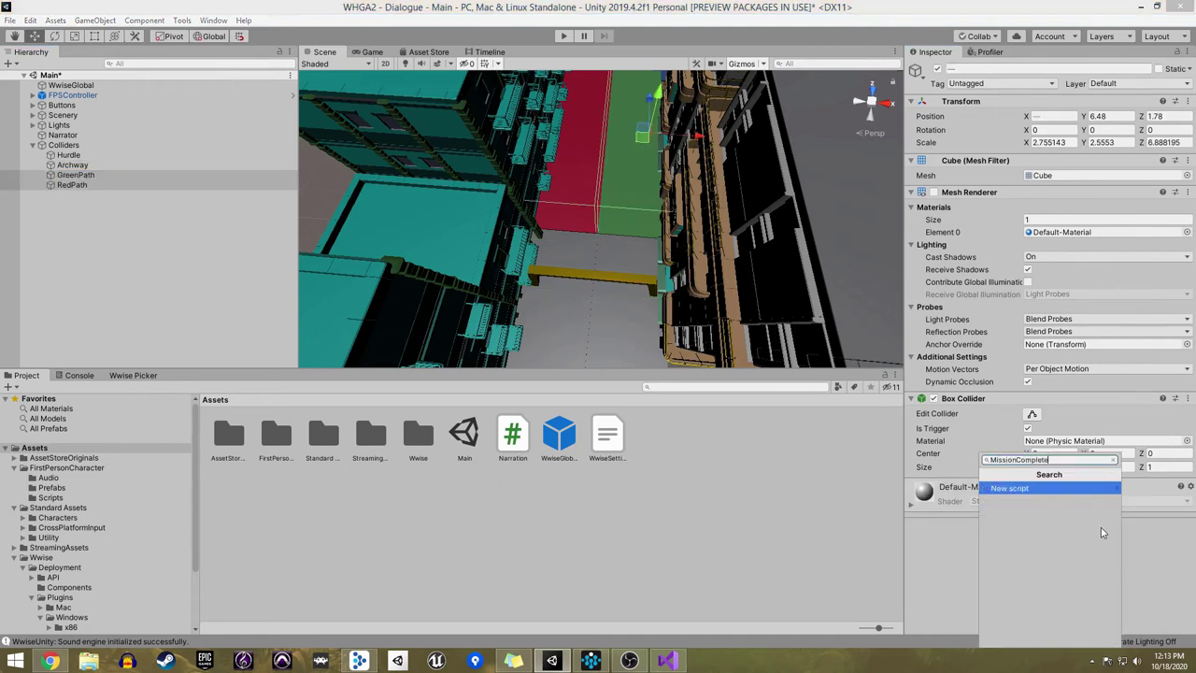
key("Return")
left_click(1029, 638)
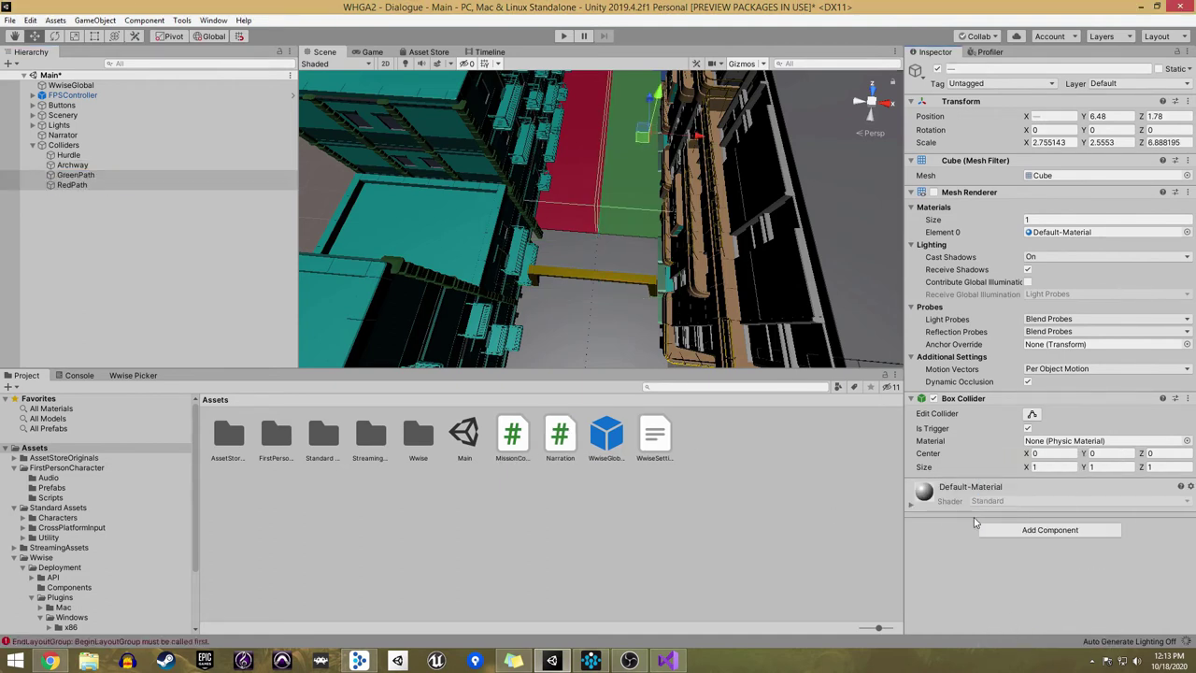
left_click(143, 174)
double_click(1046, 501)
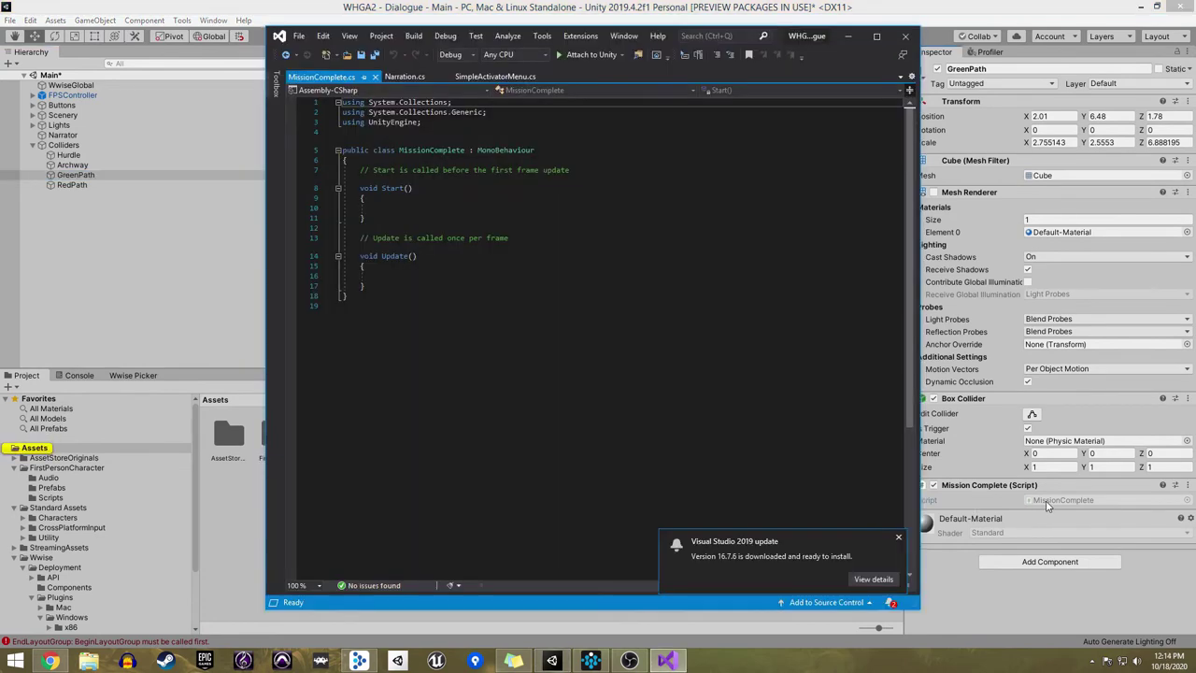
Step: Replace the Start and Update templates with 'public static bool missionComplete = false;'
left_click_drag(367, 286, 343, 169)
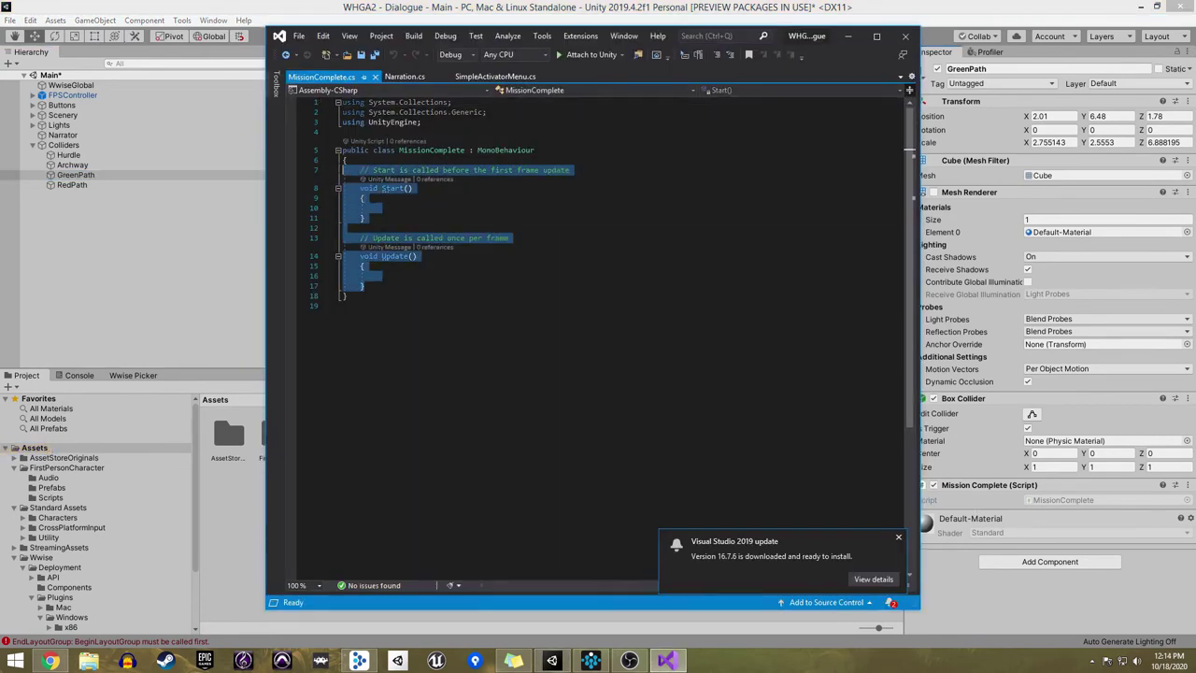
key("Delete")
type("public static bool ")
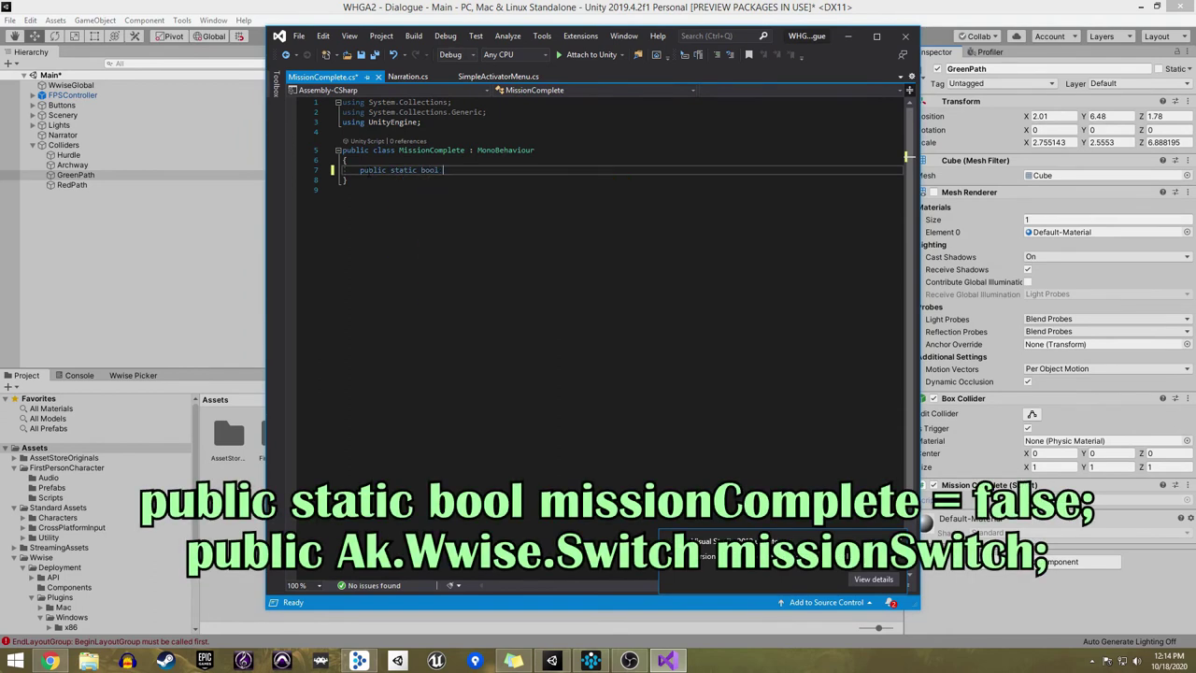
type("missionComplete = fa")
key("Tab")
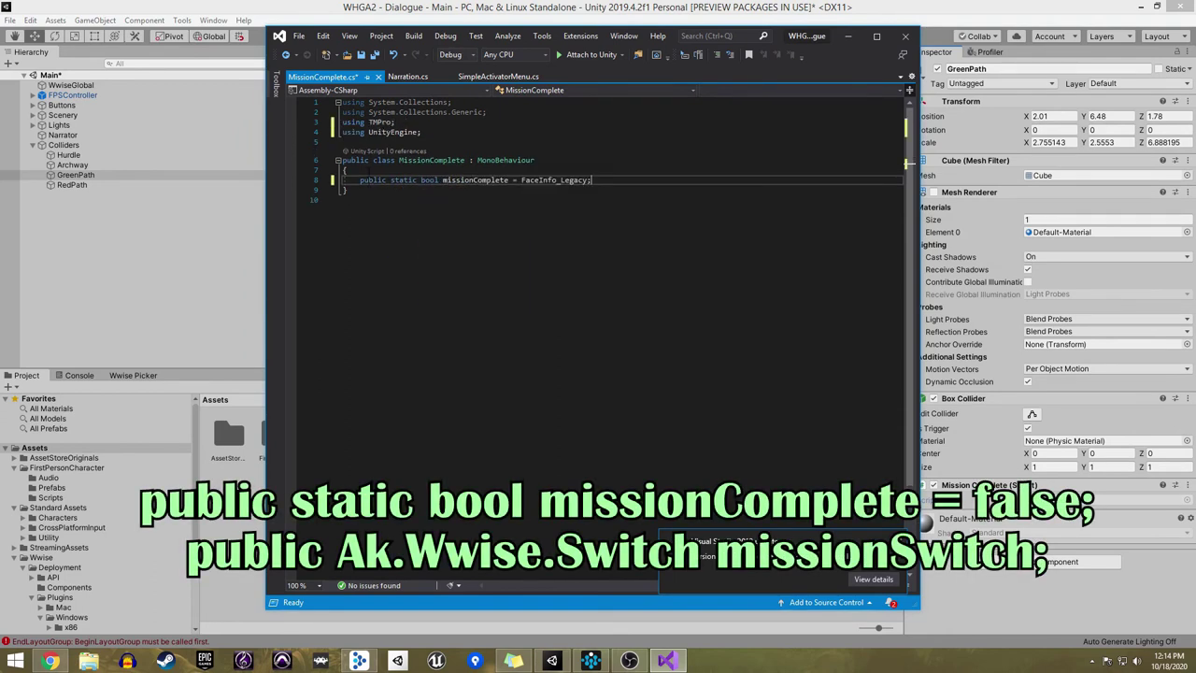
key("BackSpace")
key("BackSpace")
key("BackSpace")
key("BackSpace")
key("BackSpace")
key("BackSpace")
type("lse;")
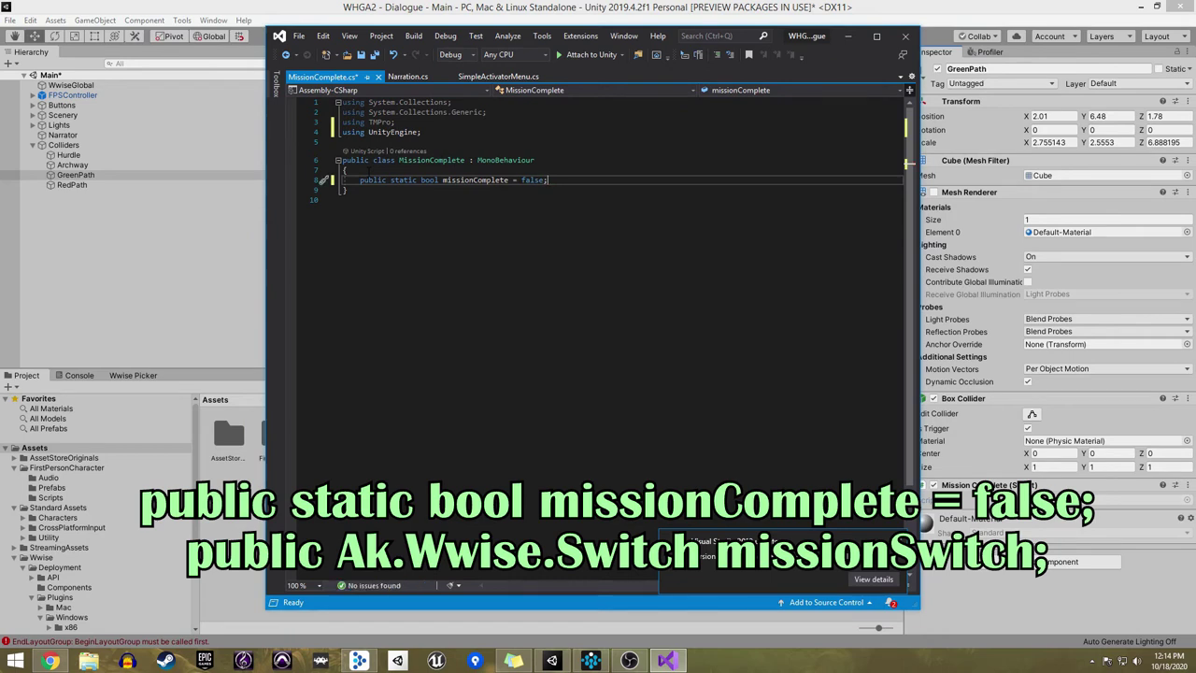
Step: Declare 'public AK.Wwise.Switch missionSwitch;' and begin an OnTrigger method
key("Return")
type("public AK.Wwise.Switch mis")
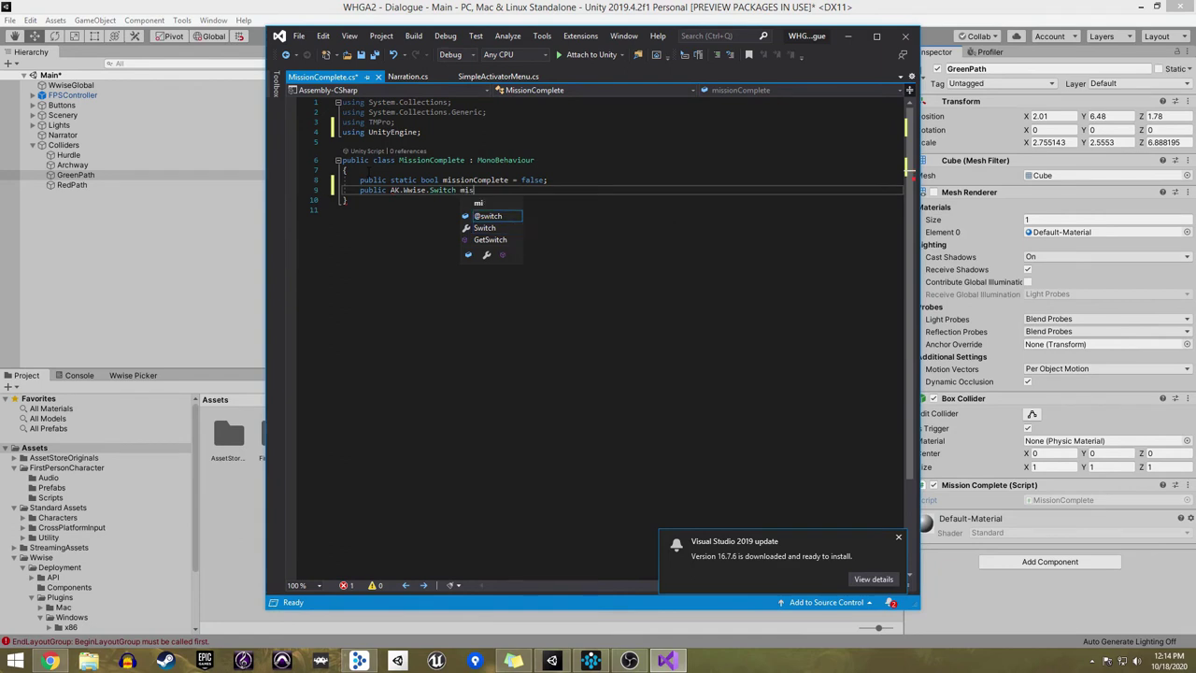
type("sionSwitch;")
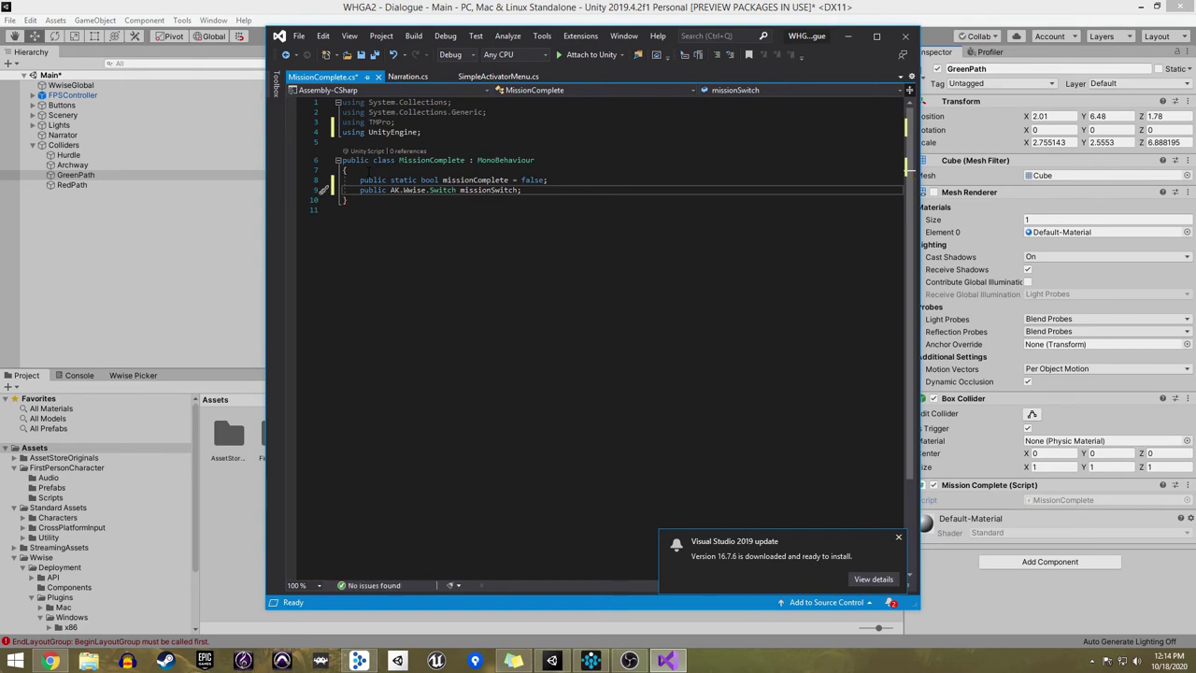
key("Return")
key("Return")
type("void OnT")
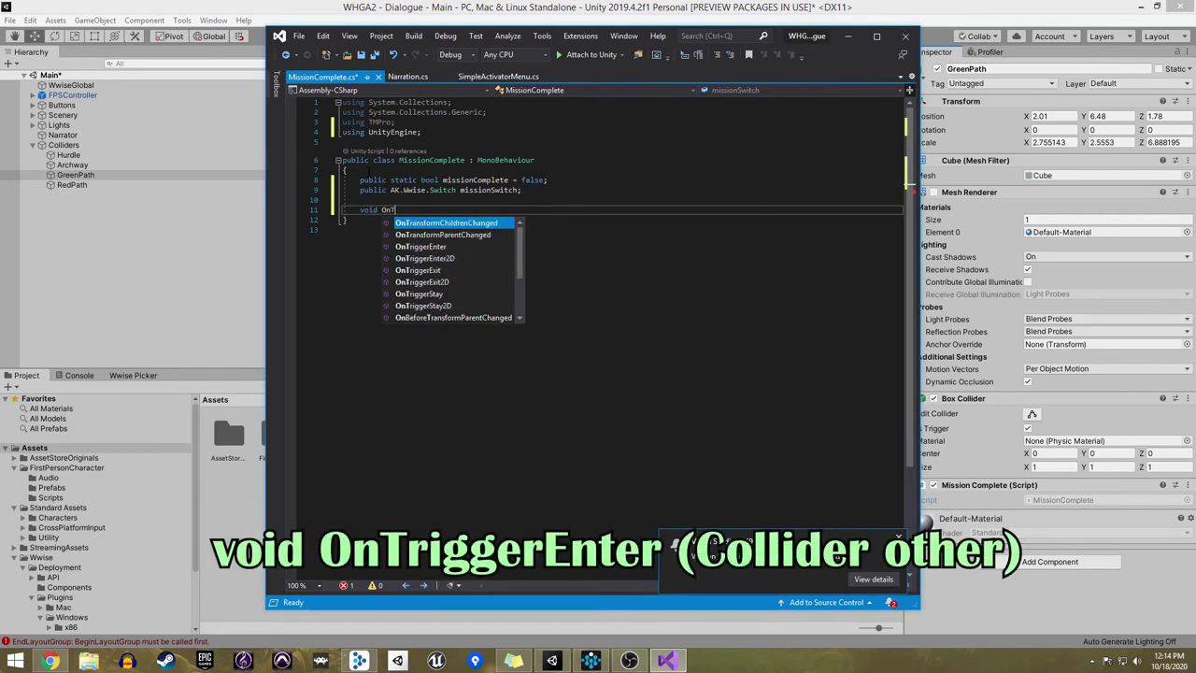
type("rigger")
Step: Create OnTriggerEnter with an if (missionComplete == false) block setting missionComplete to true
key("Return")
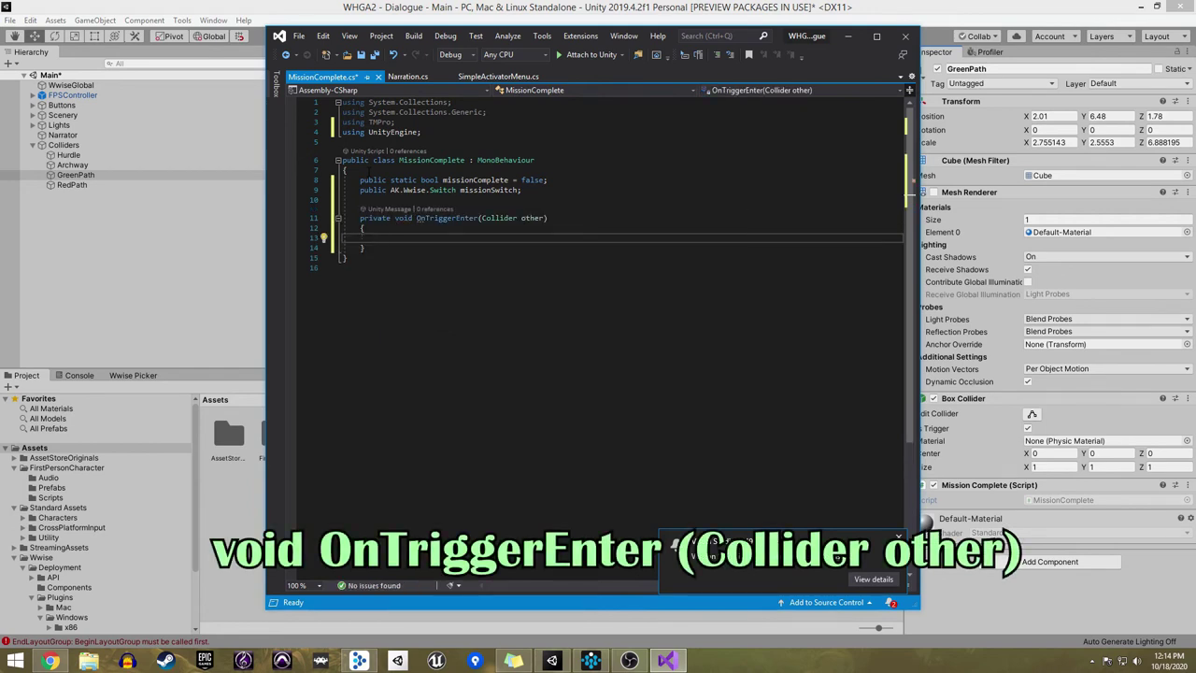
type("i")
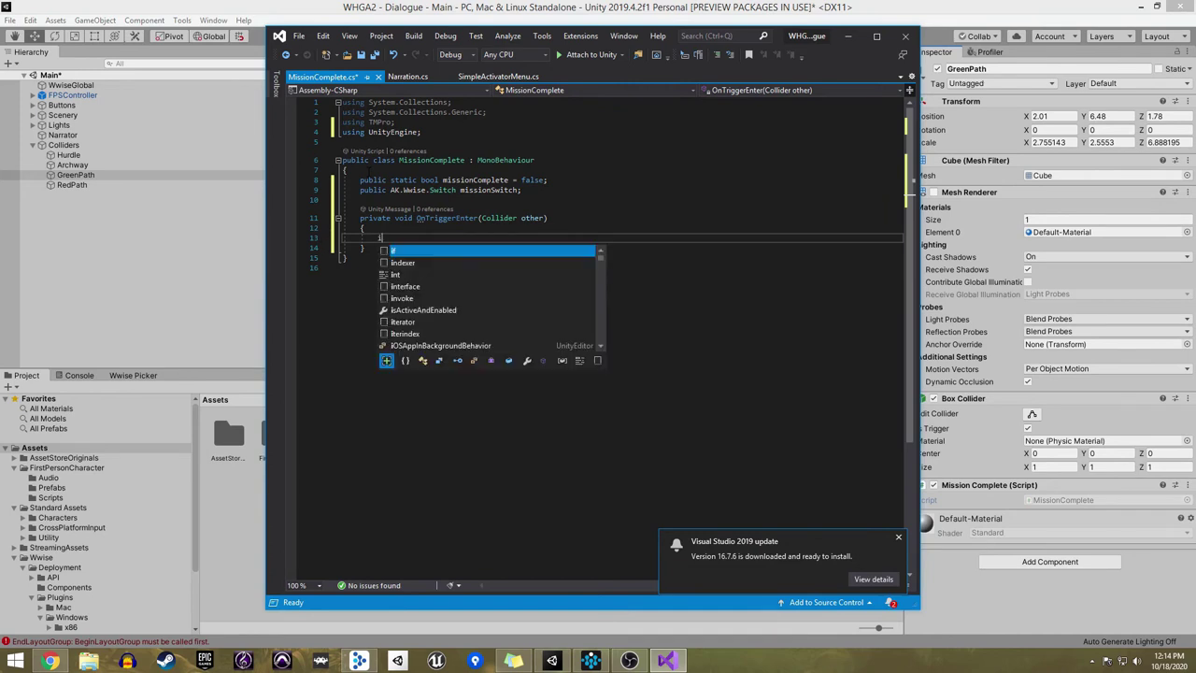
type("f (missionComplete == false")
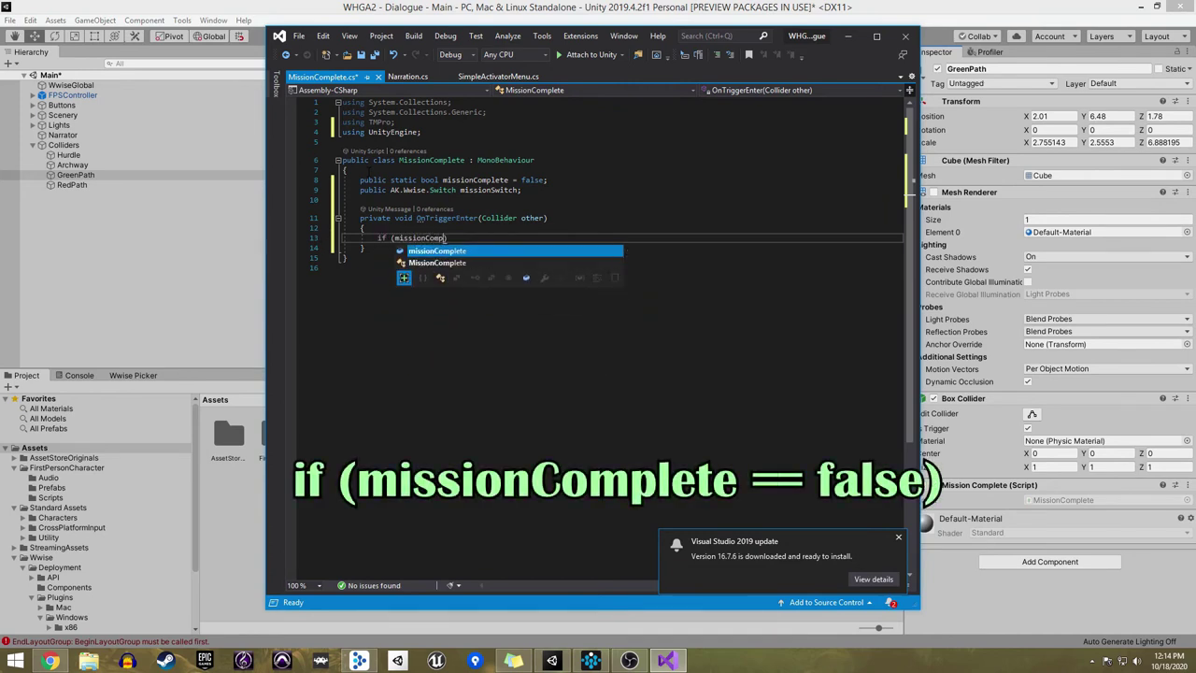
type(")")
key("Return")
type("{")
key("Return")
type("mission")
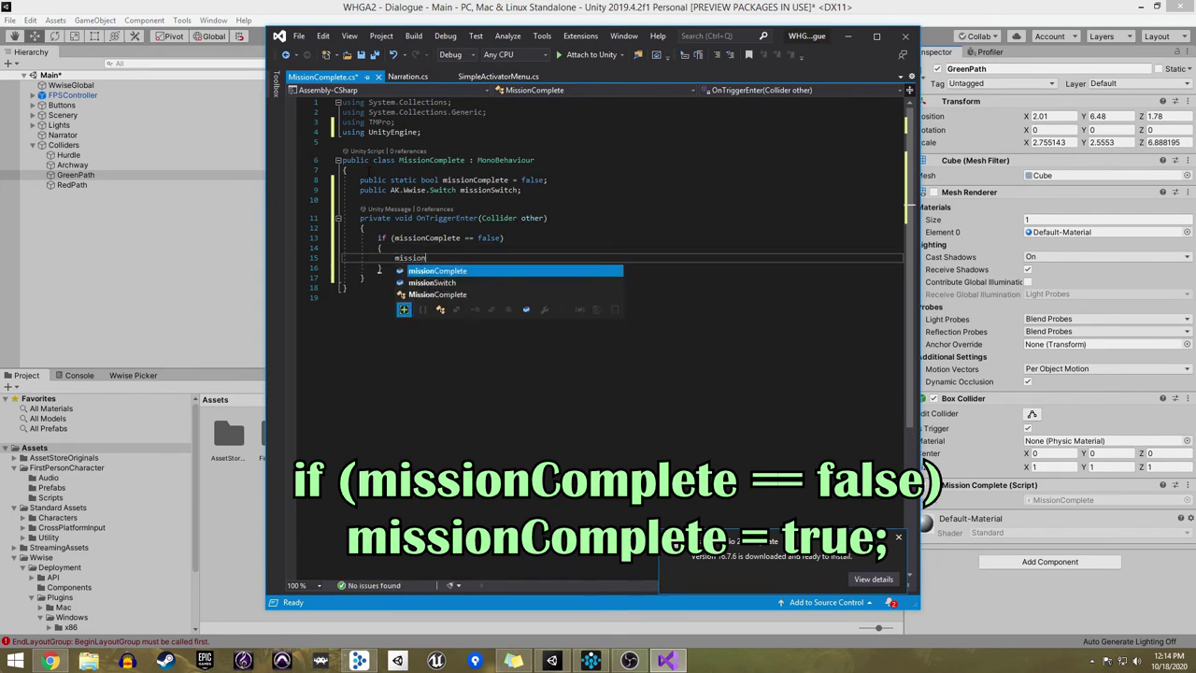
type("Complete = true;")
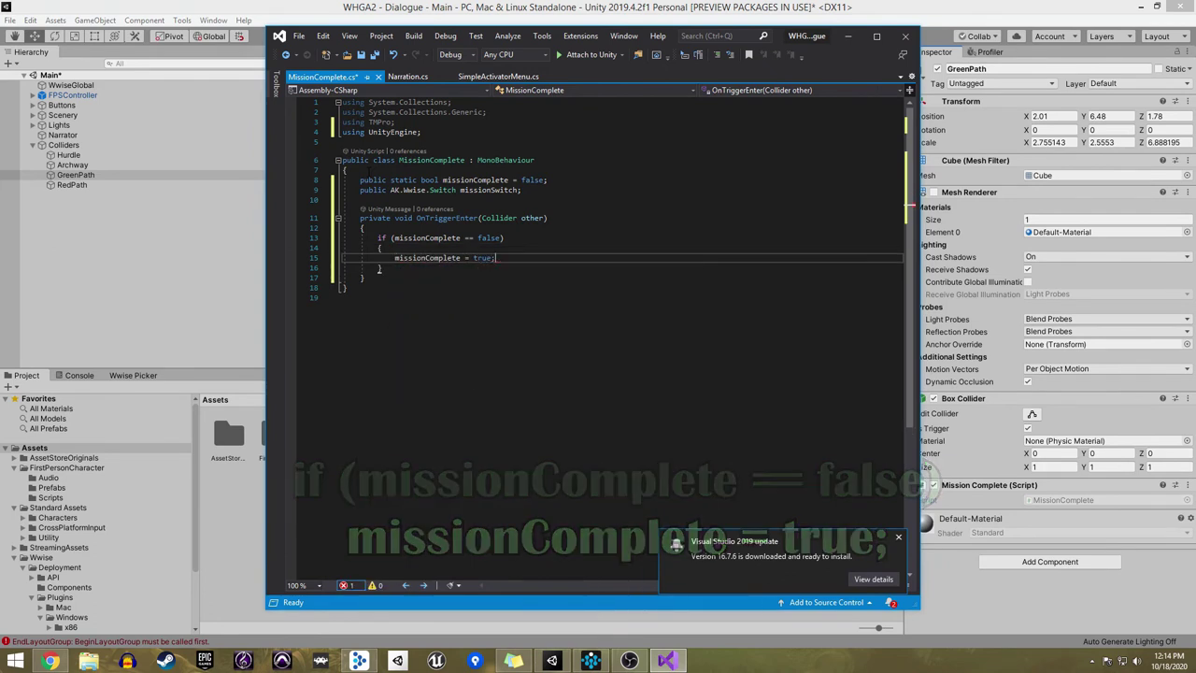
Step: Inside the block, set missionSwitch on other.gameObject and post the "Mission" event
key("Return")
type("mission")
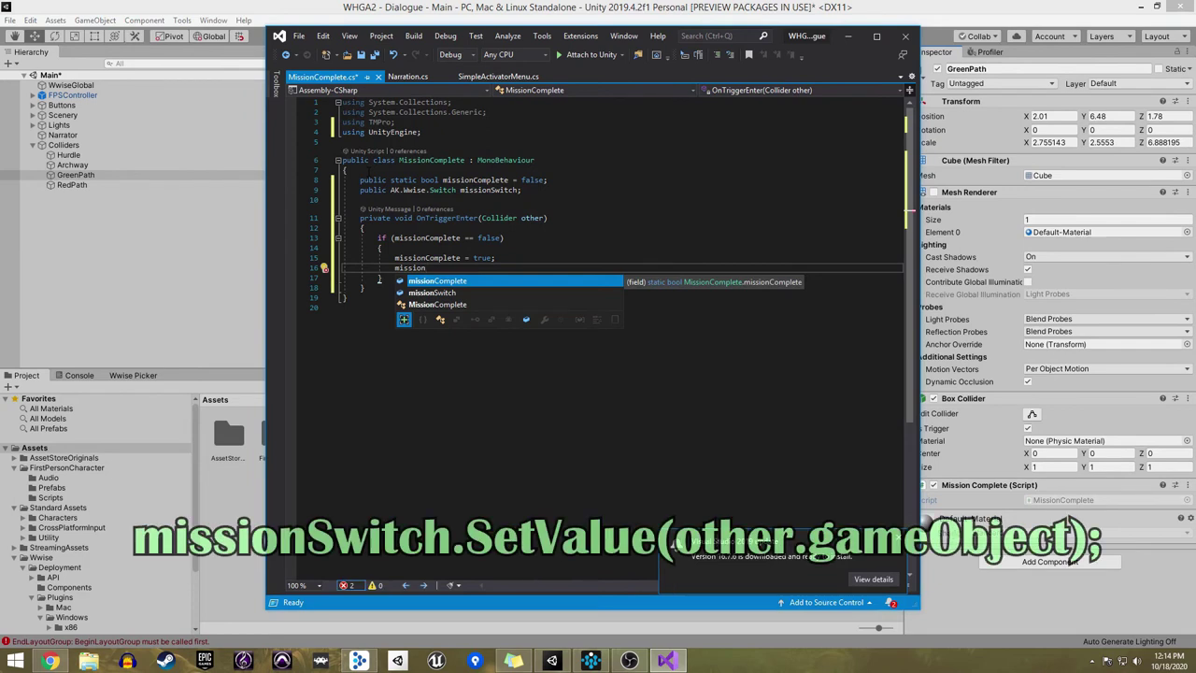
type("Switch.SetValue")
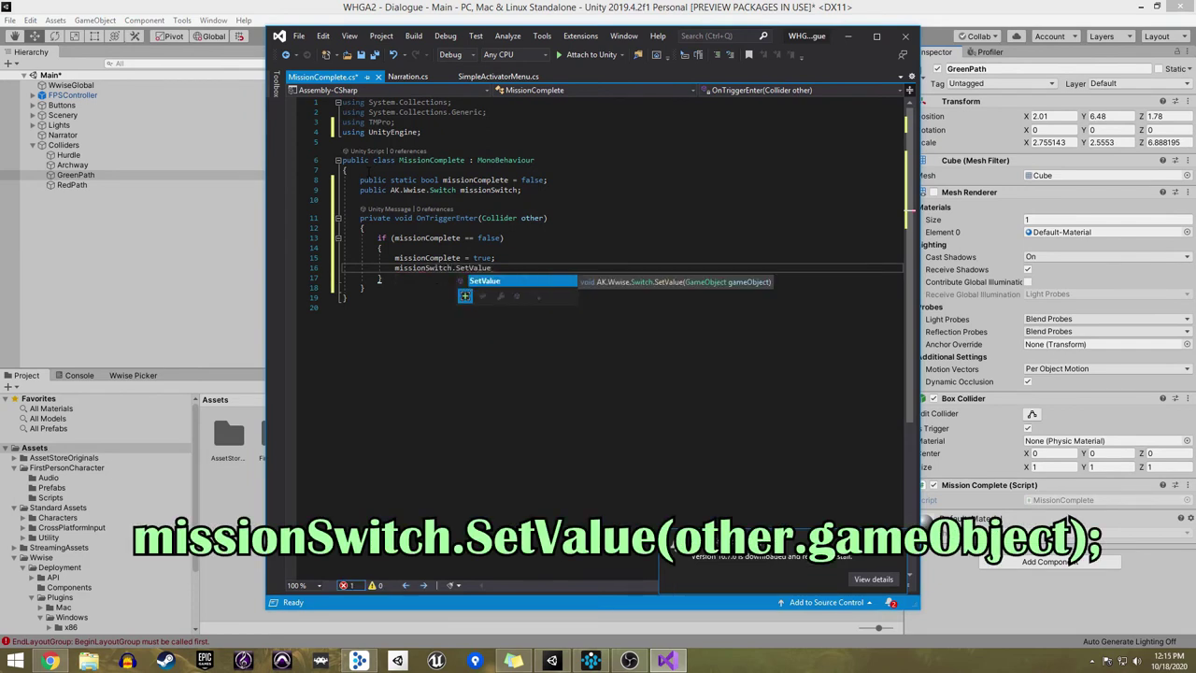
type("(other.gameObject);")
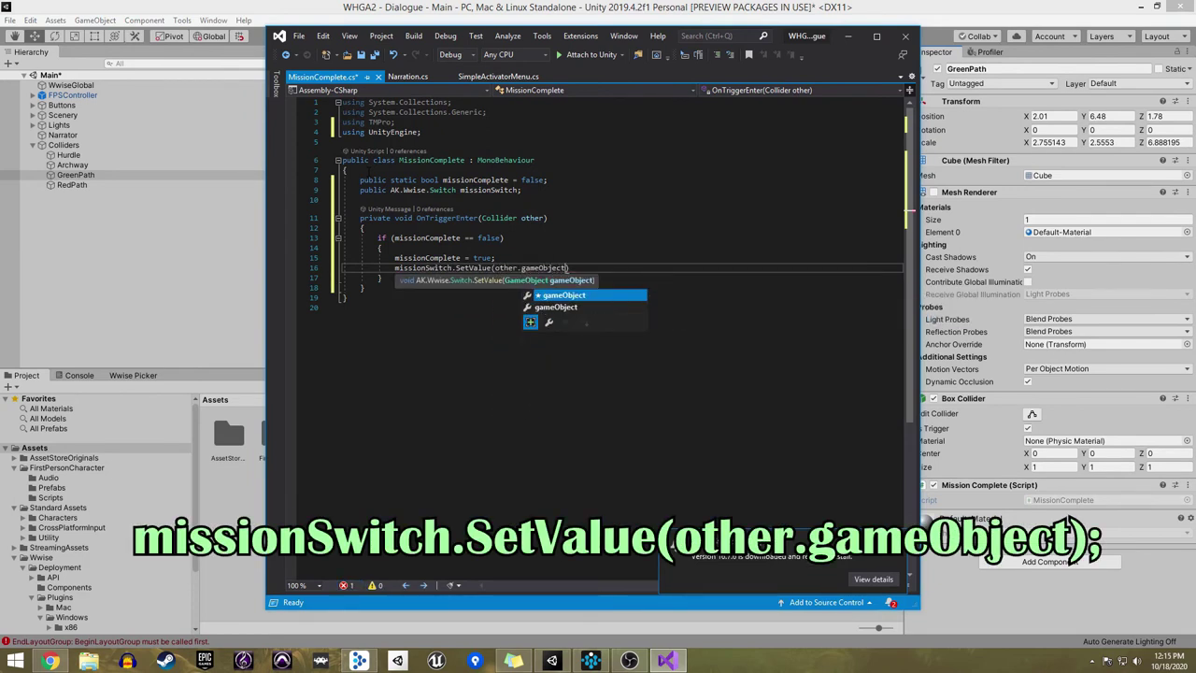
key("Return")
type("AkSound")
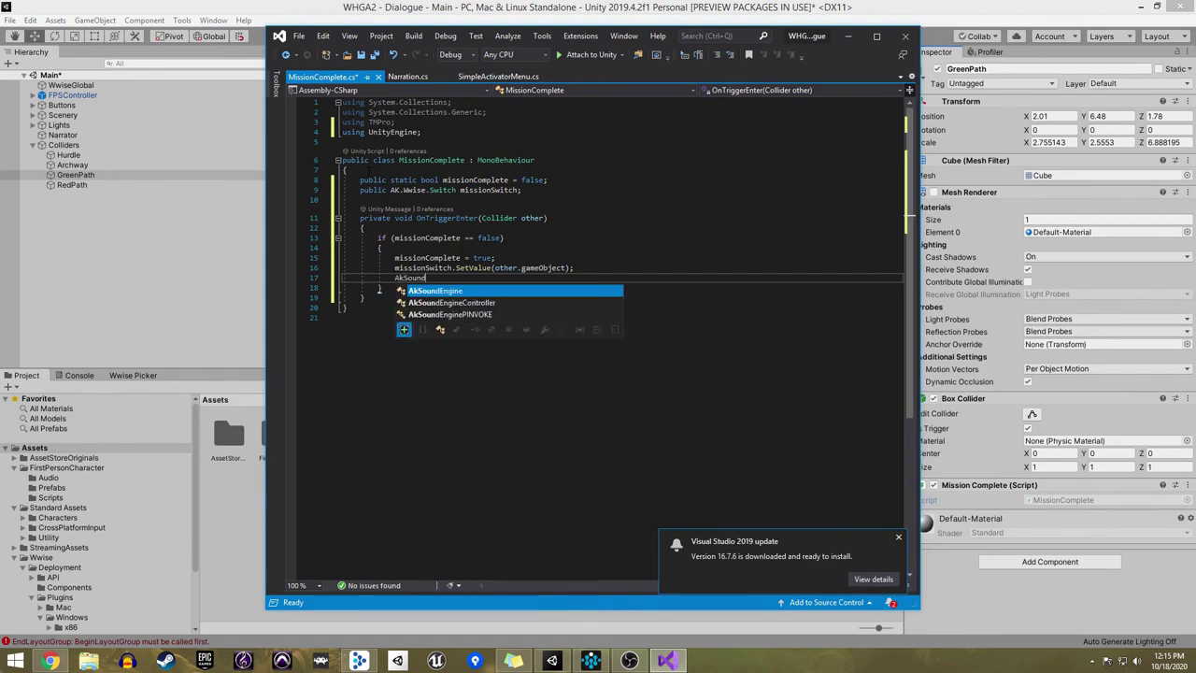
type("Engine.PostEvent(\"Mission\",")
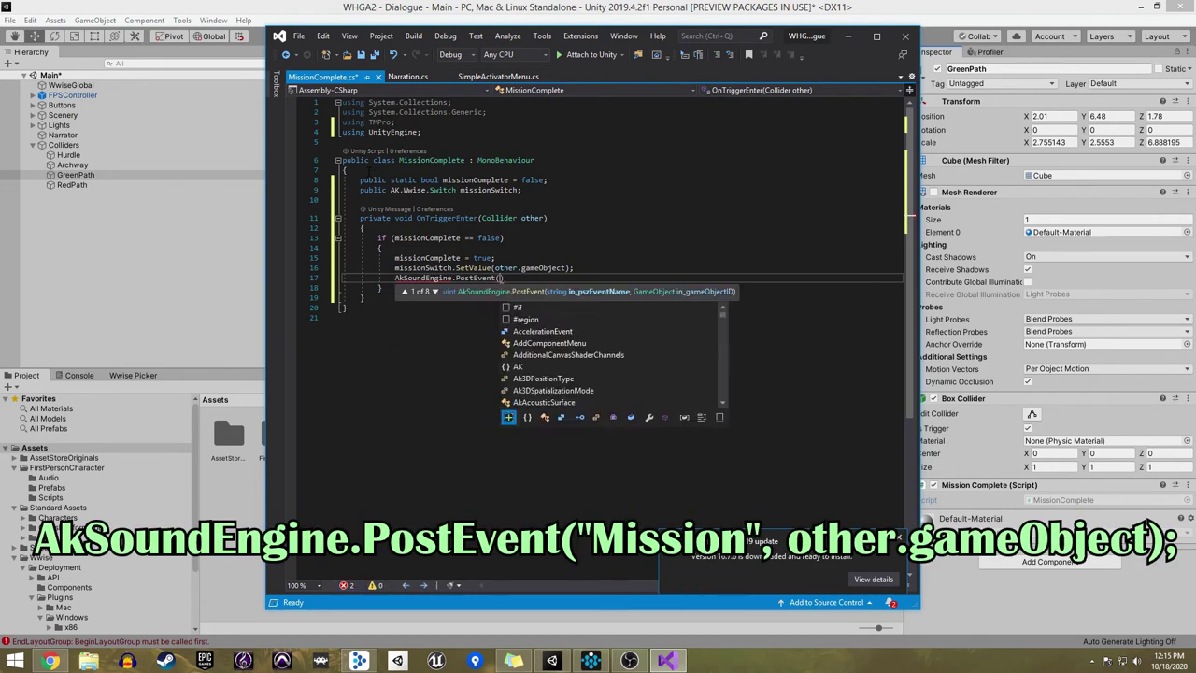
type(" other.gameObject)")
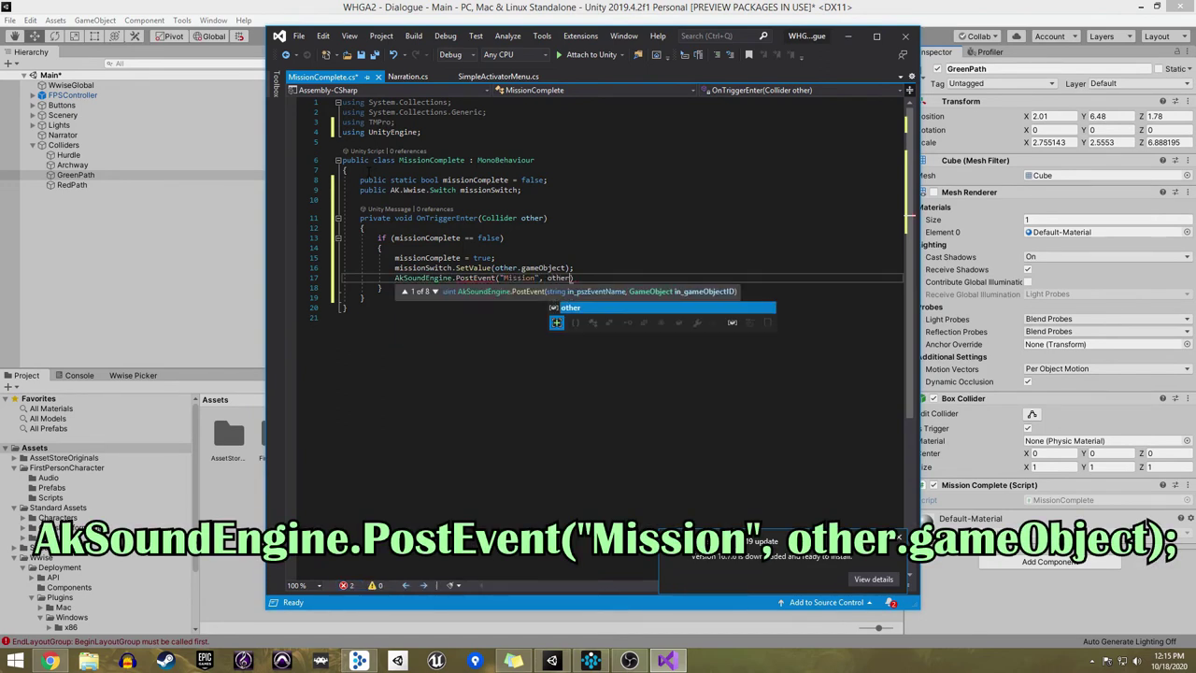
type(";")
key("Down")
key("Return")
type("else(")
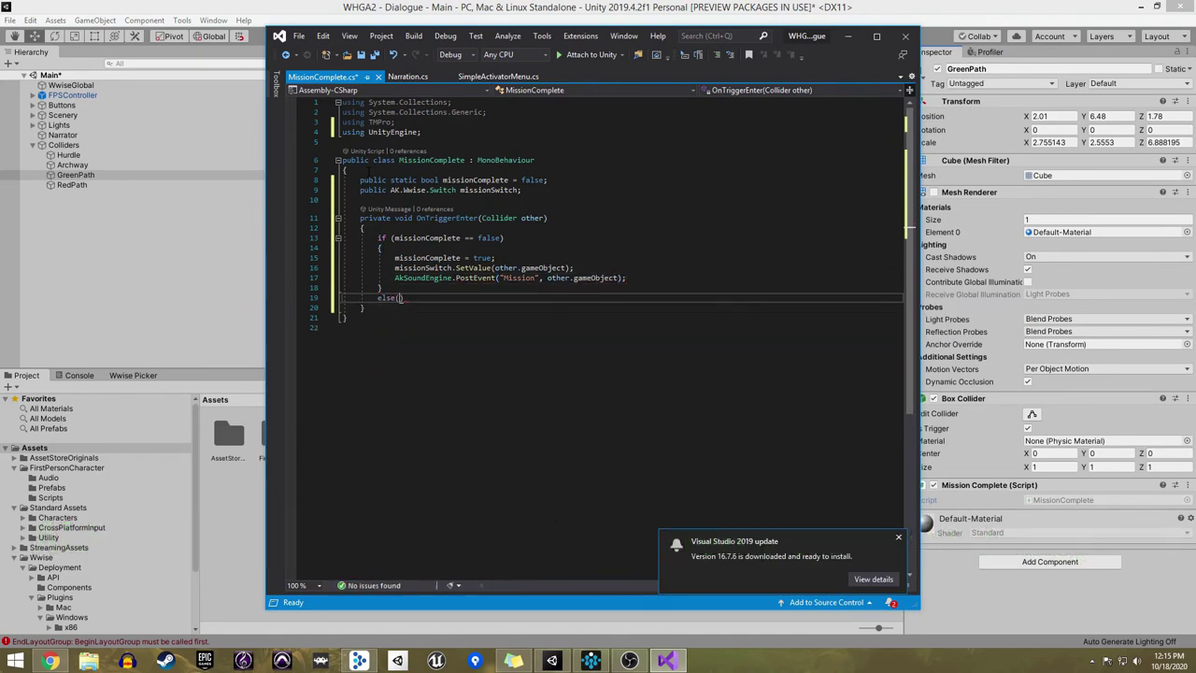
key("alt+Tab")
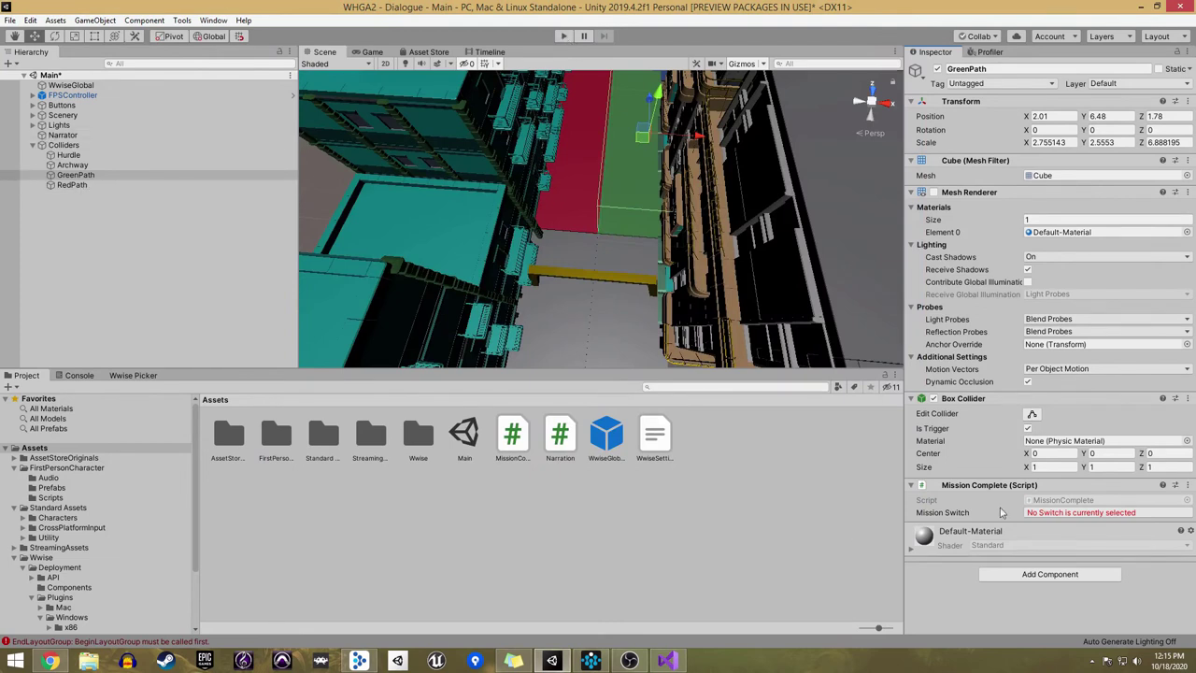
Step: Set GreenPath's Mission Switch to Path / Green
left_click(1060, 513)
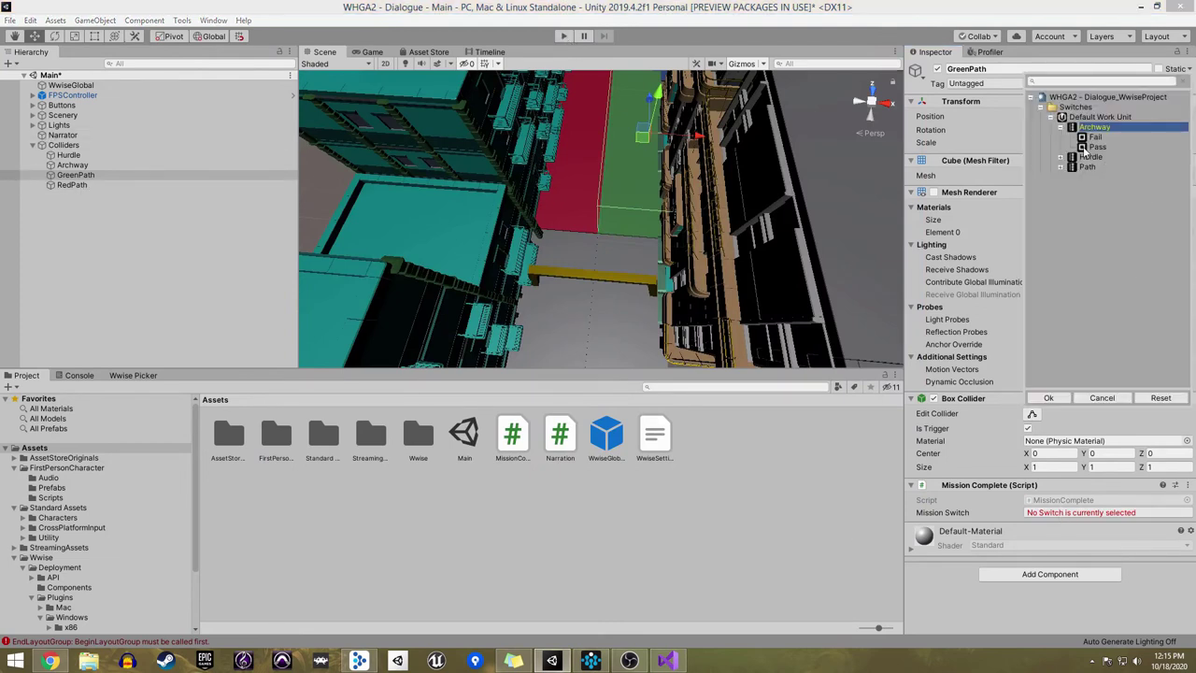
left_click(1061, 167)
double_click(1099, 187)
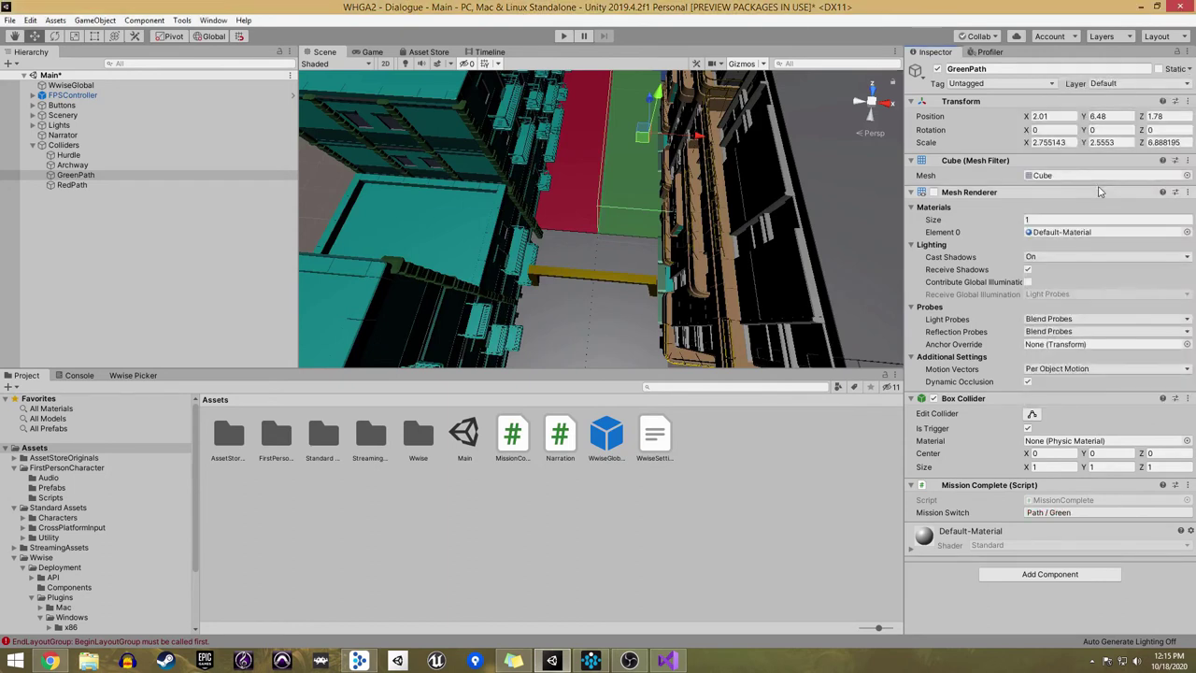
Step: Set RedPath's Mission Switch to Path / Red and start Play mode
left_click(111, 186)
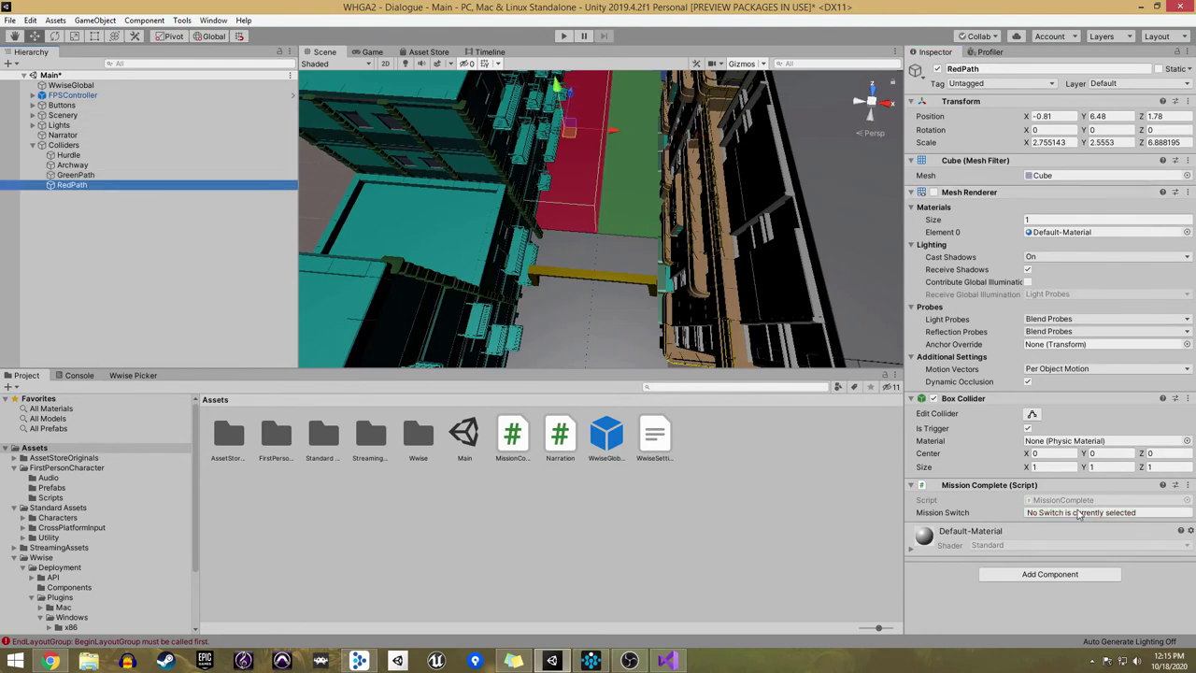
left_click(1080, 511)
left_click(1061, 167)
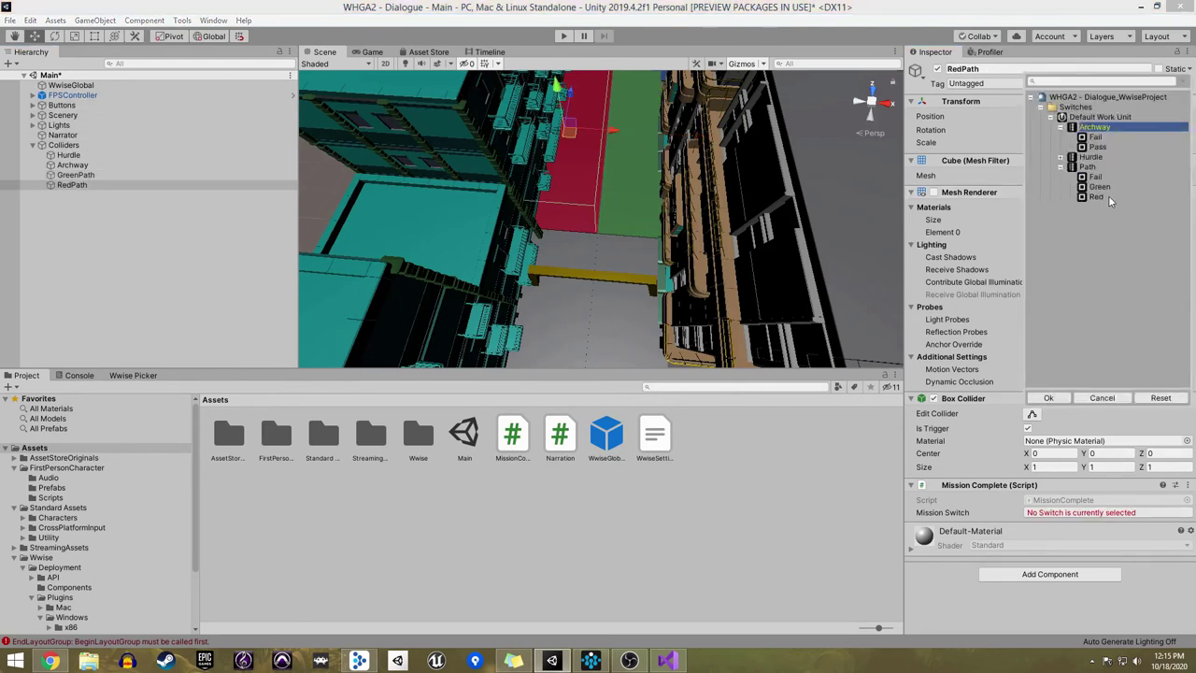
double_click(1096, 198)
left_click(563, 36)
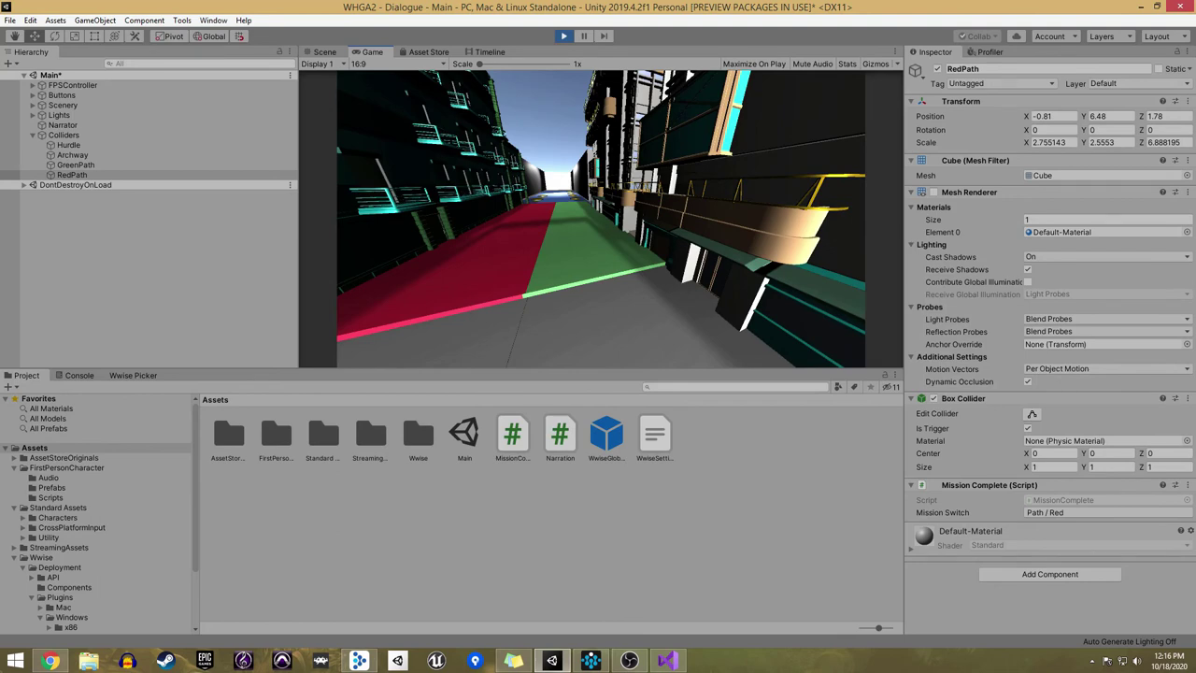
Step: Walk forward, back and left along the paths, stop, and open Narration.cs in Visual Studio
key("w")
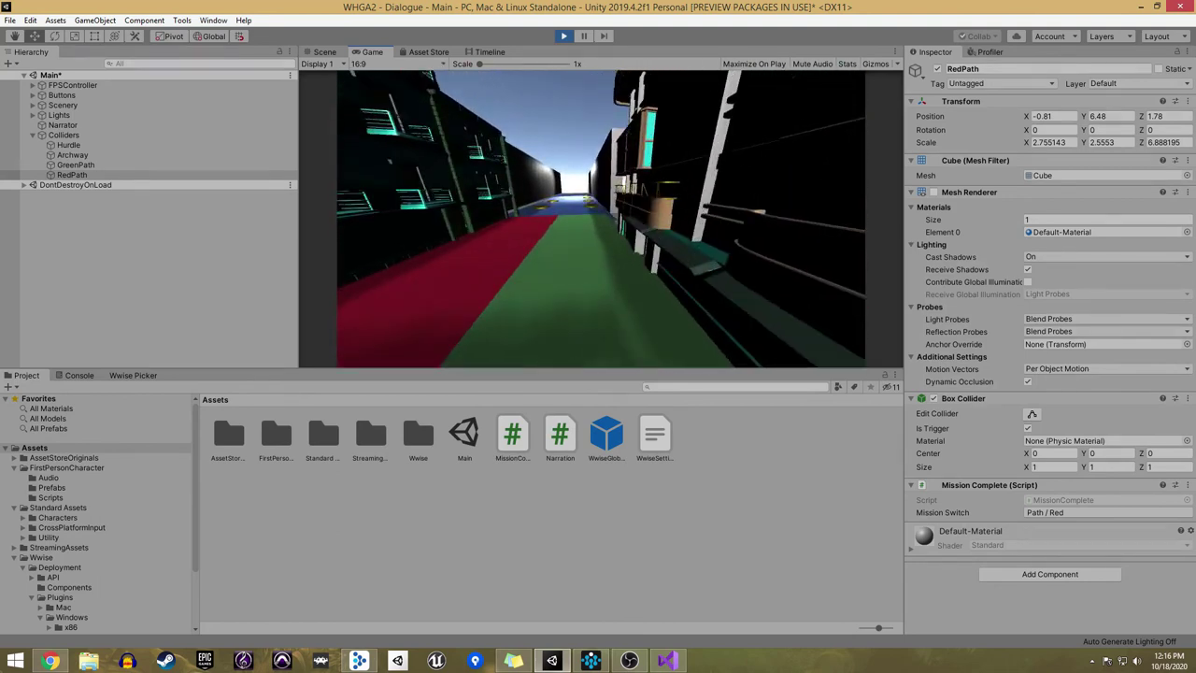
key("s")
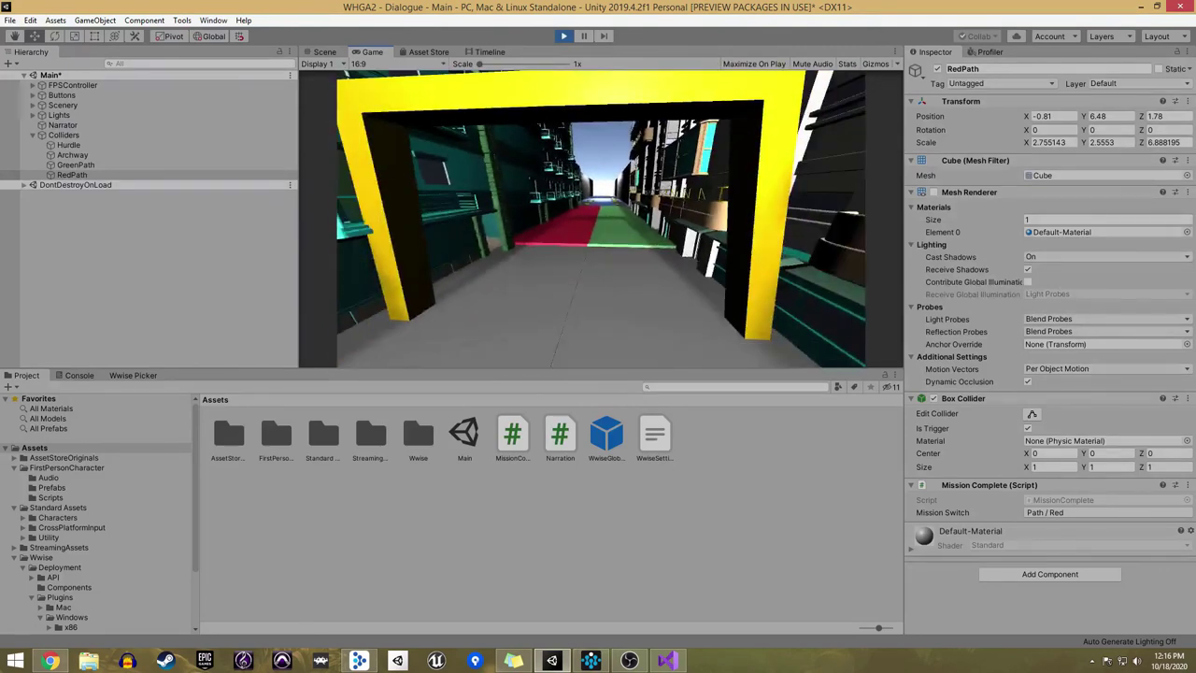
key("a")
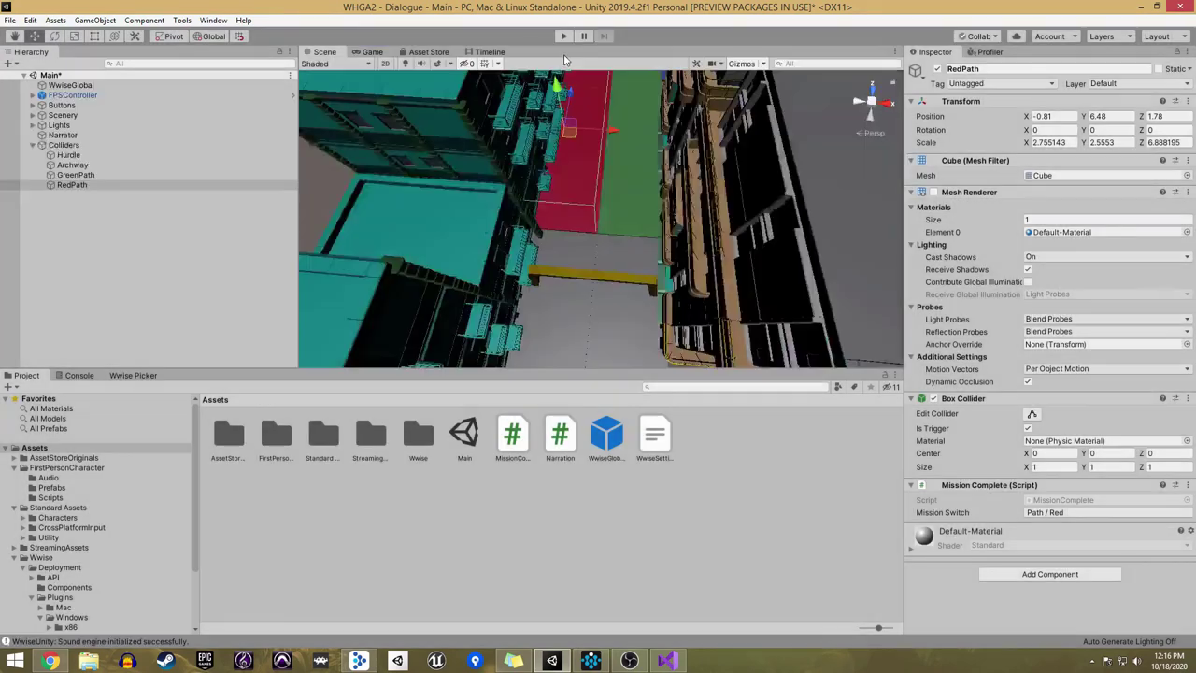
left_click(563, 37)
left_click(671, 661)
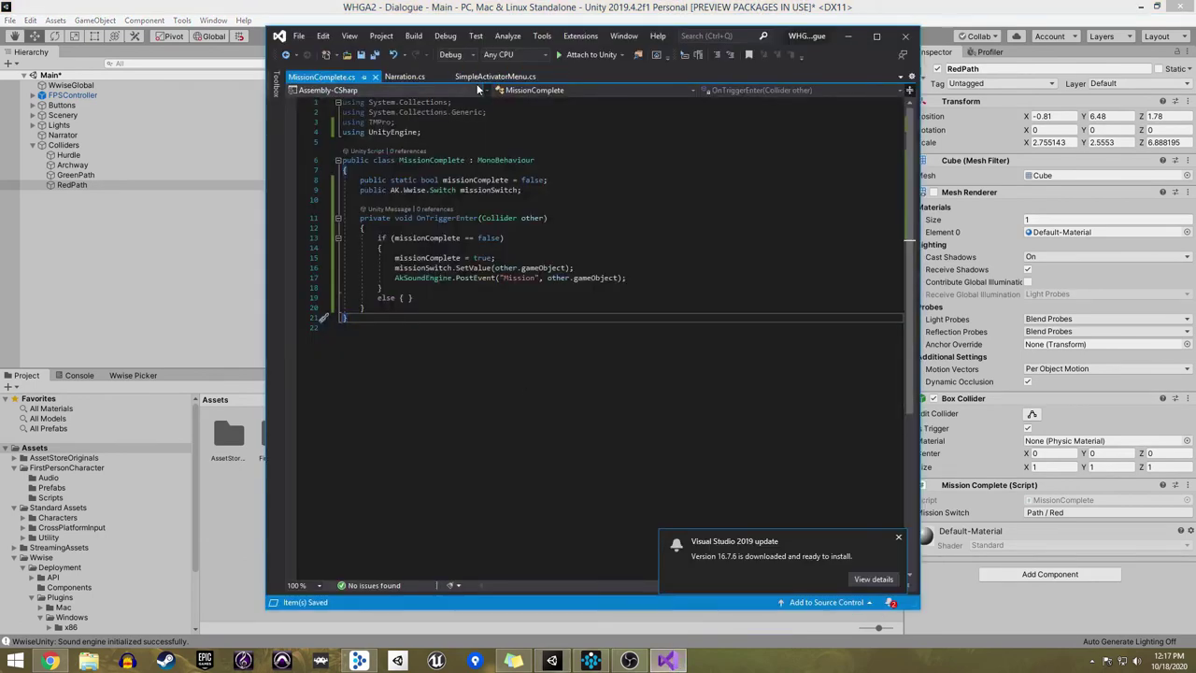
left_click(424, 79)
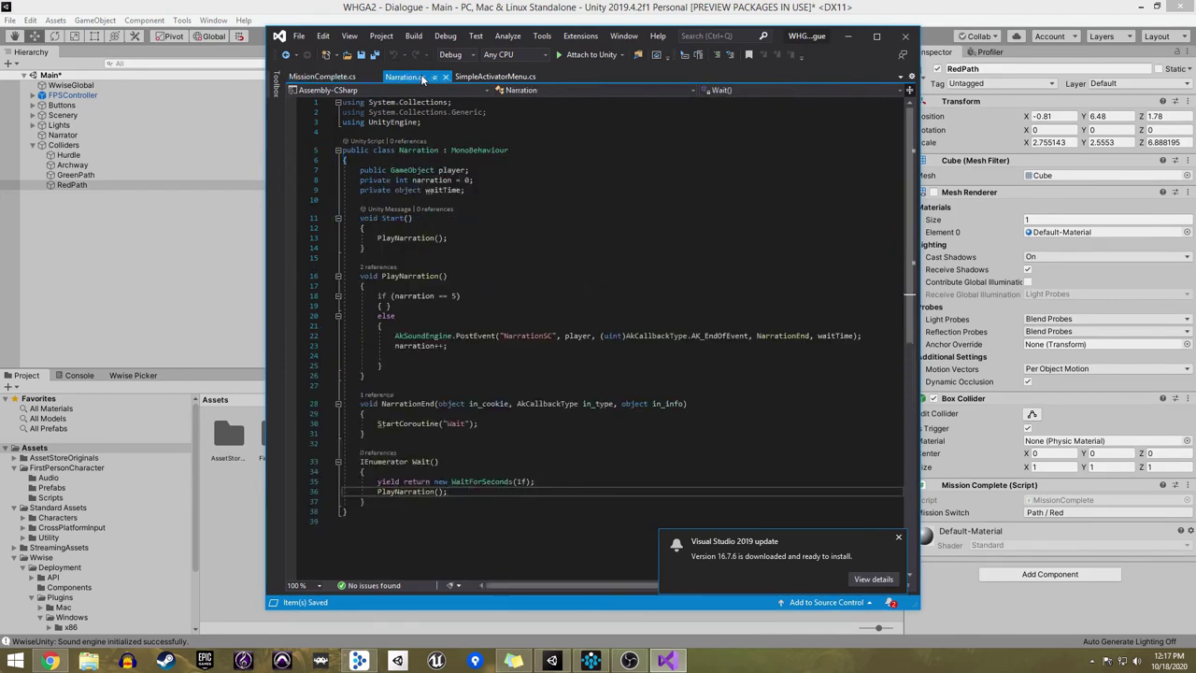
Step: Declare 'public static bool narrationEnd = false;' after the waitTime declaration
left_click(482, 190)
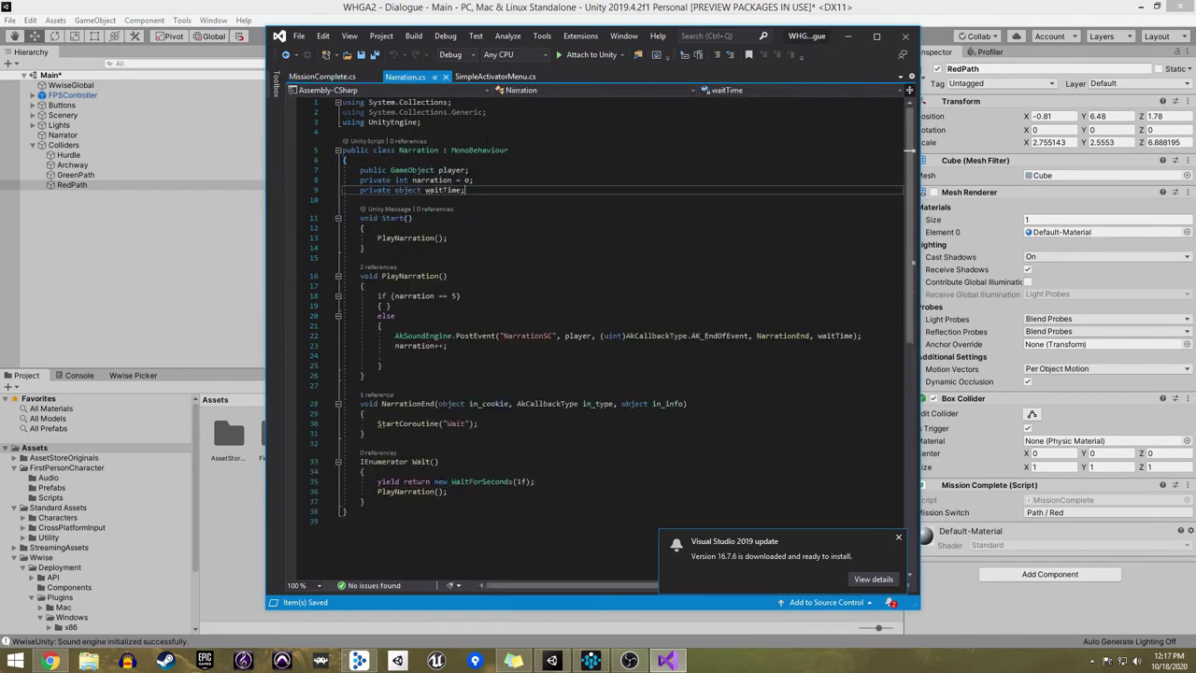
key("Return")
type("public static bool")
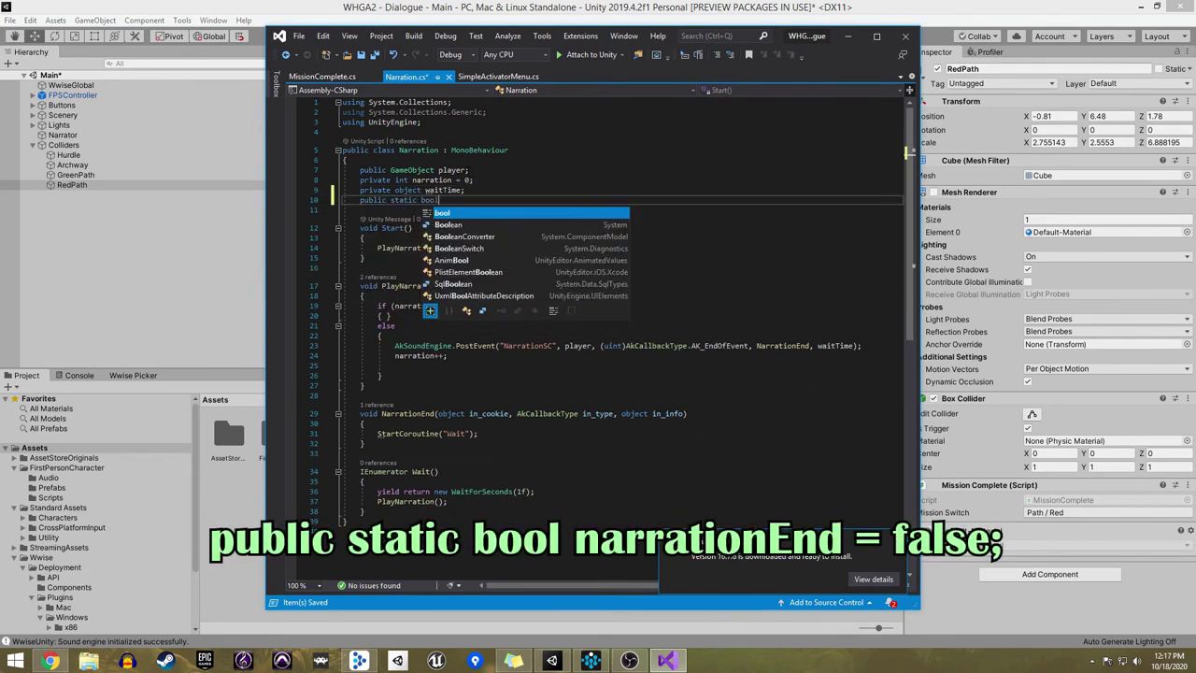
type(" narrationEnd = false;")
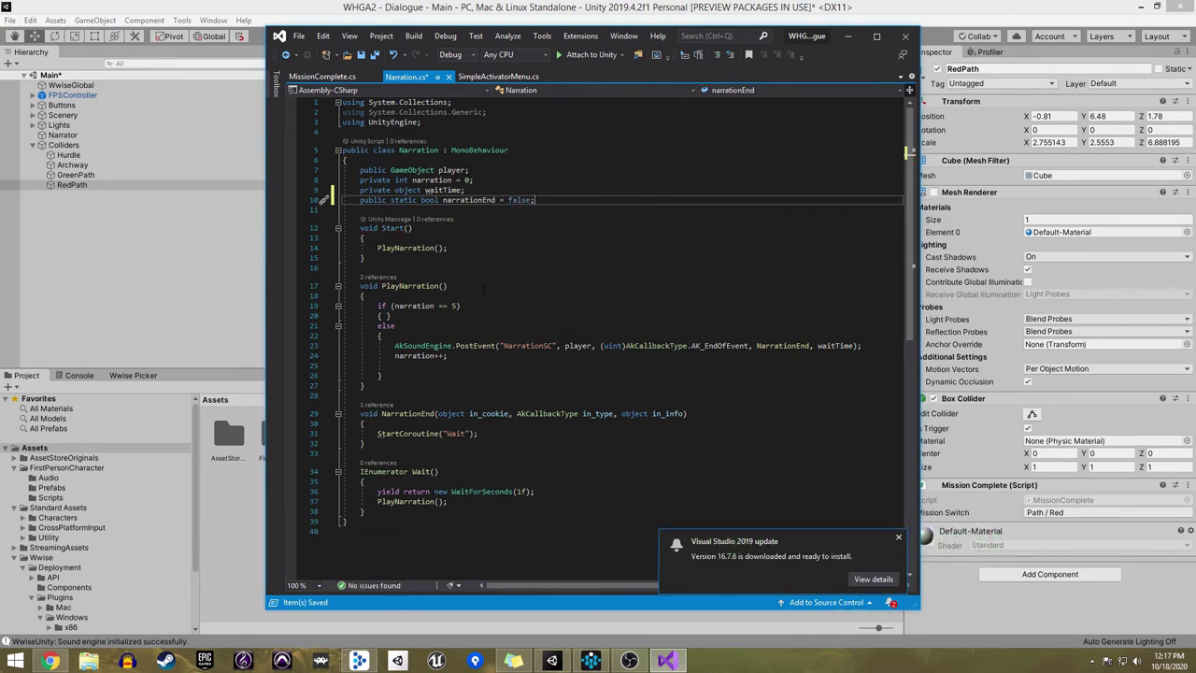
Step: Set narrationEnd = true inside the narration == 5 braces
left_click(383, 315)
key("Return")
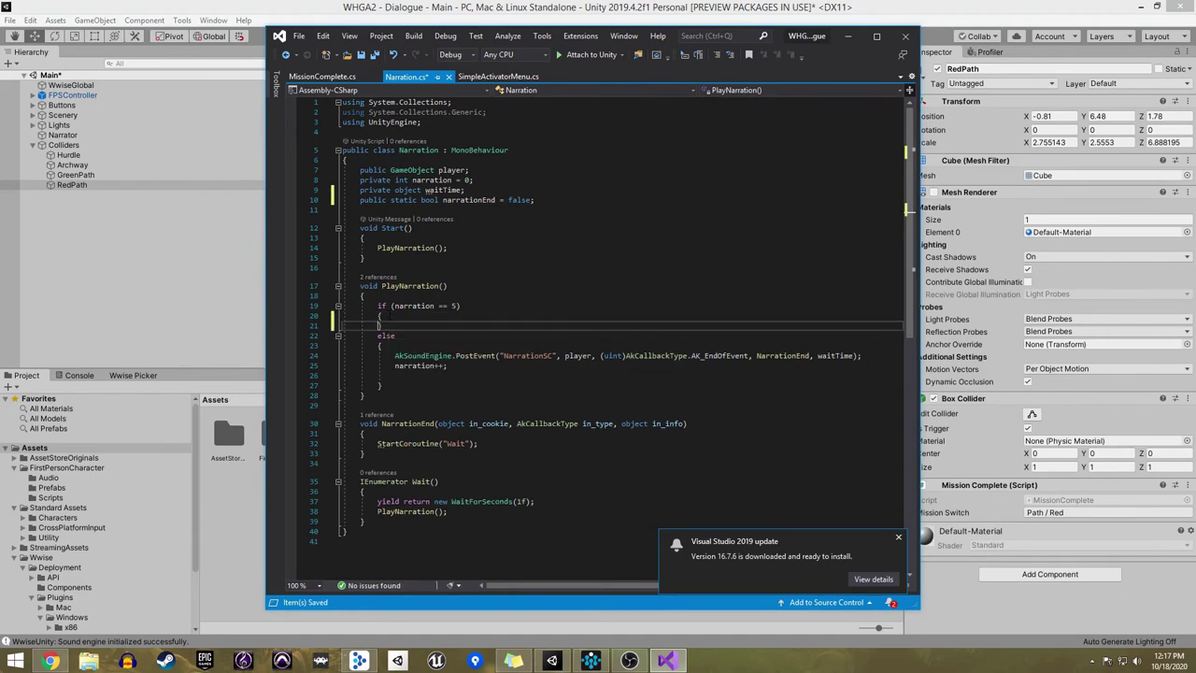
key("Return")
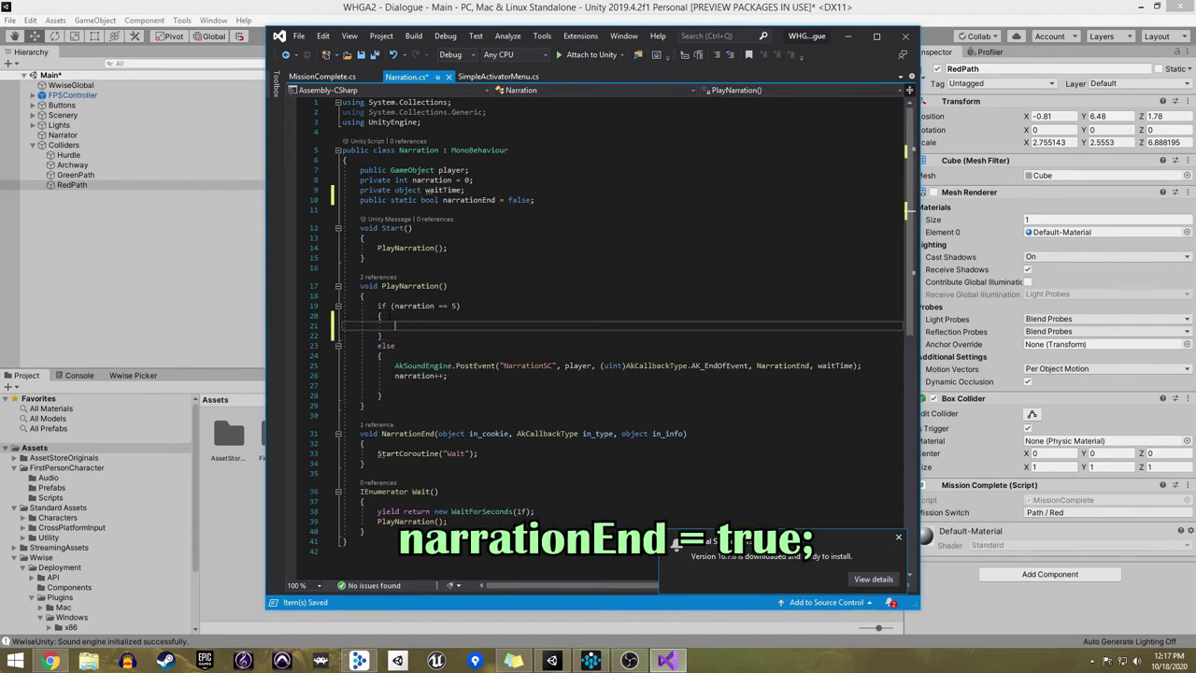
type("arr")
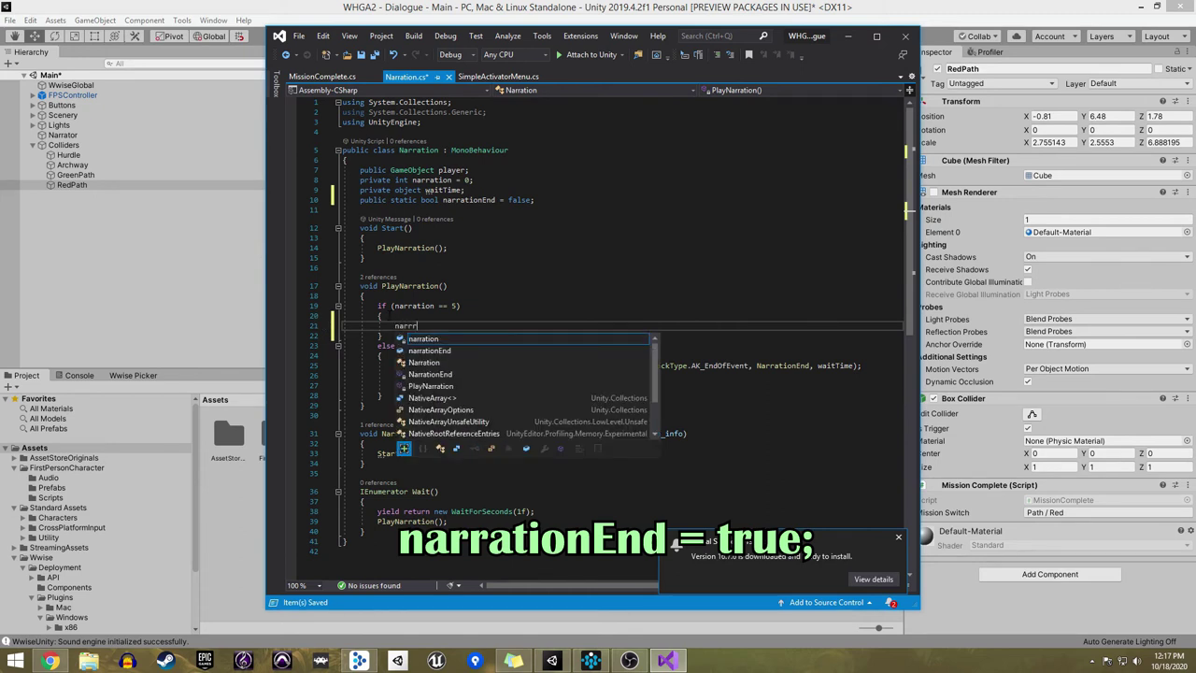
type("ationEnd = true;")
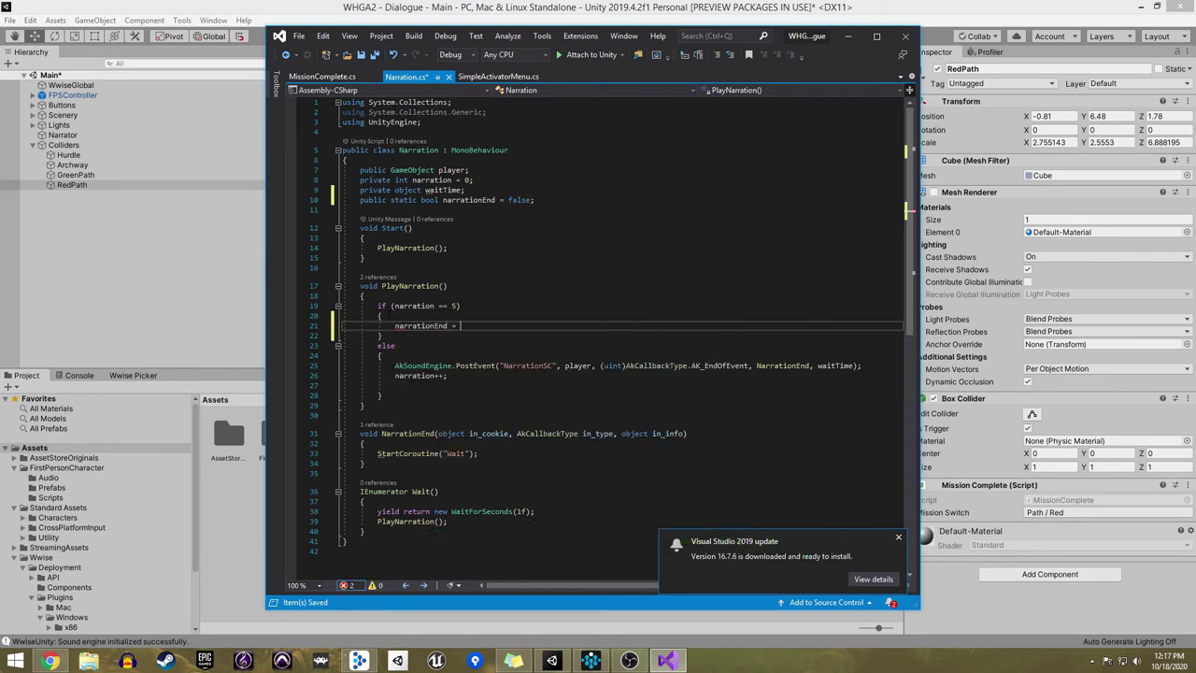
Step: Add an IEnumerator Wait2() coroutine below Wait() containing 'yield return new WaitForSeconds(5f);'
scroll(385, 471, "down", 2)
left_click(386, 472)
key("Return")
key("Return")
type("IE")
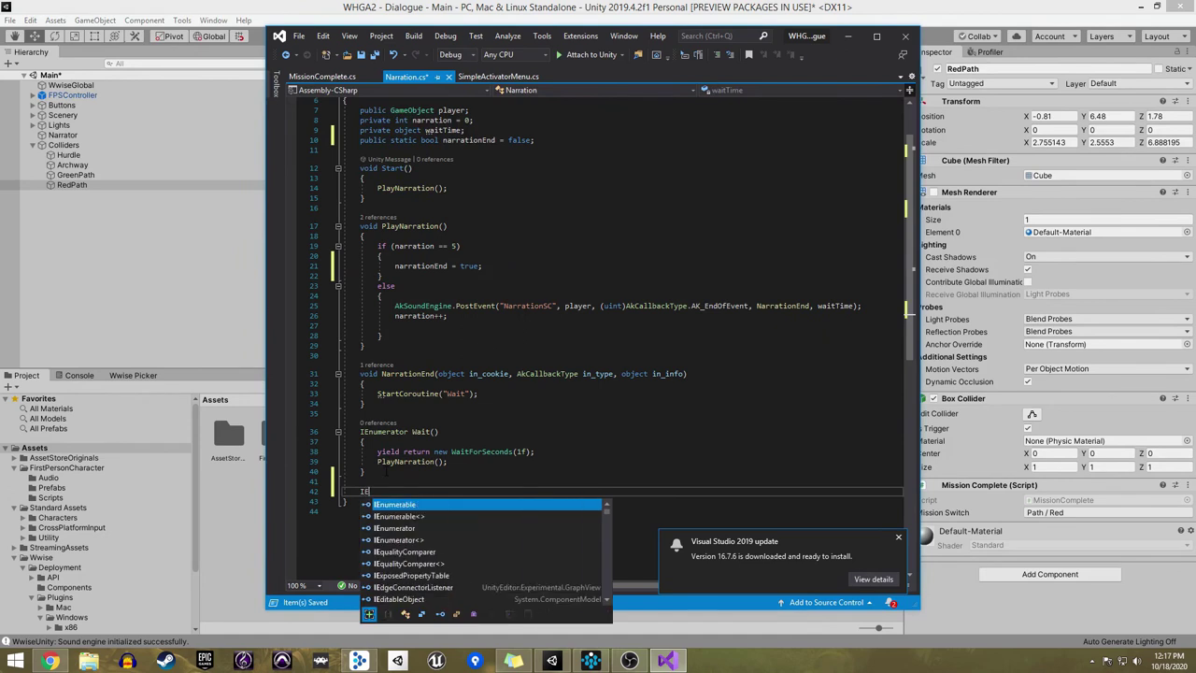
type("numerator Wait2(")
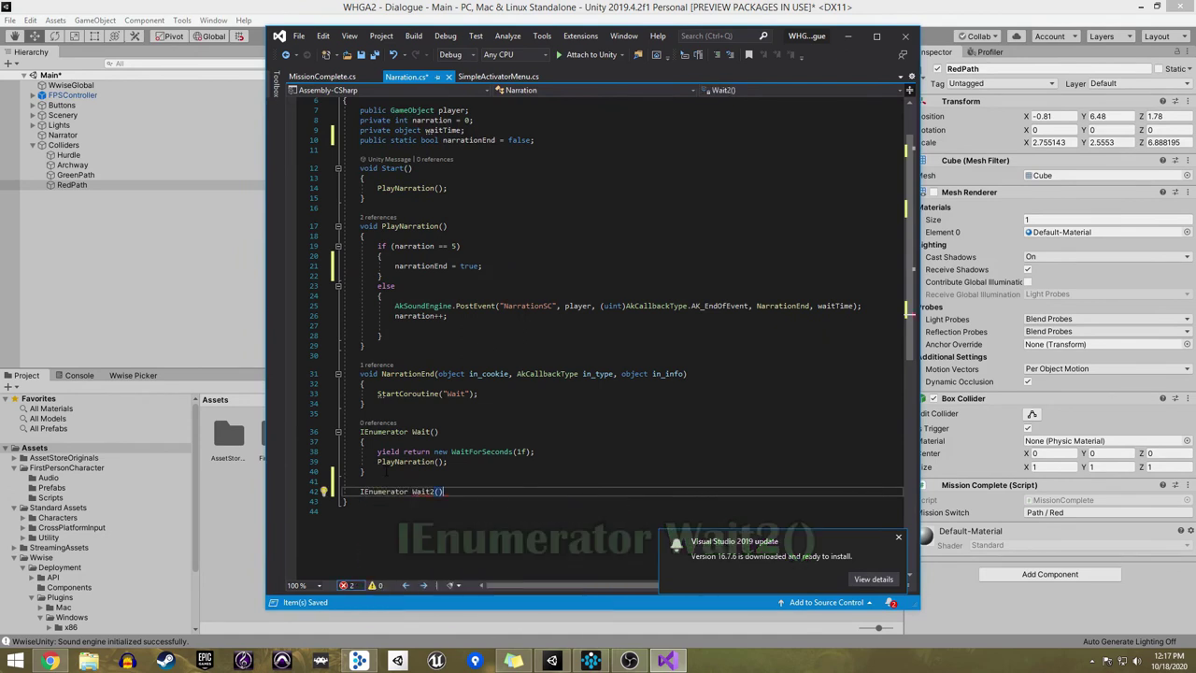
key("End")
key("Return")
type("{")
key("Return")
type("yield return new")
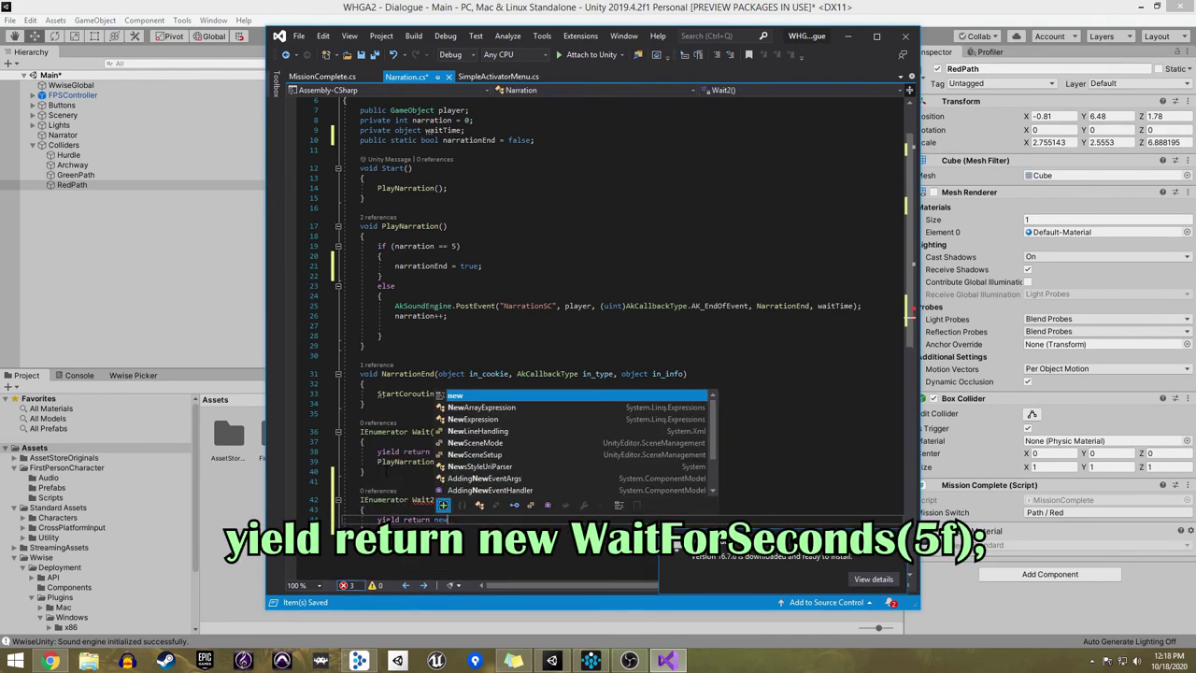
type(" WaitForSeconds(5f")
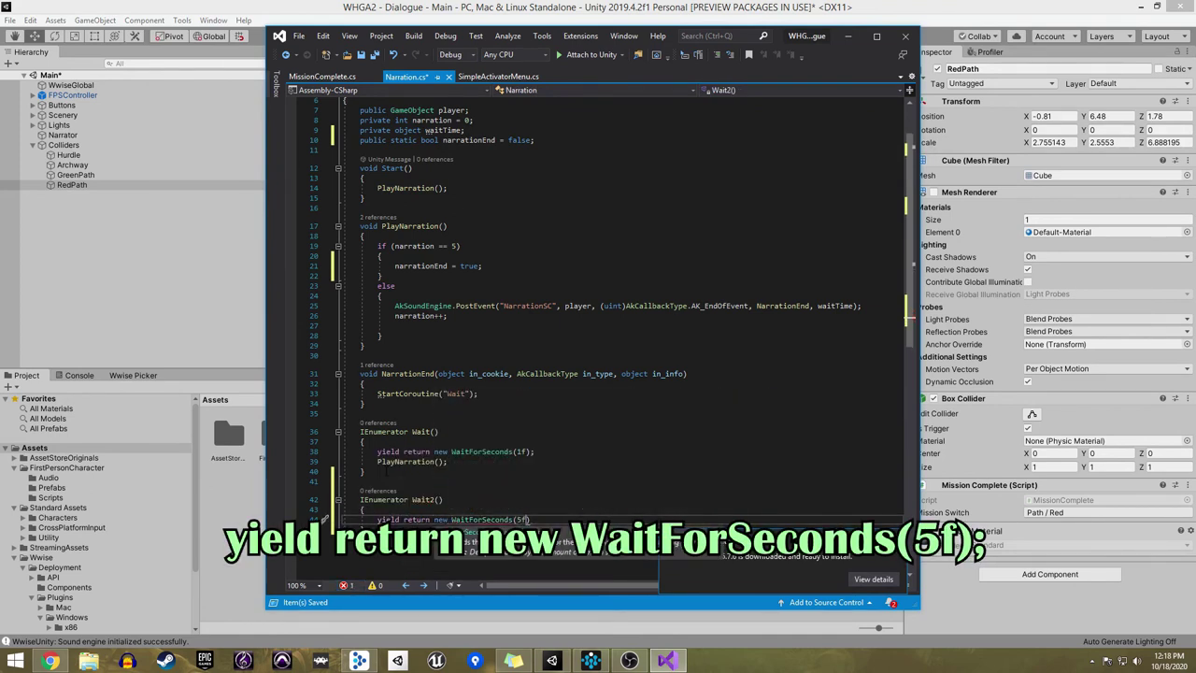
type(");")
key("Return")
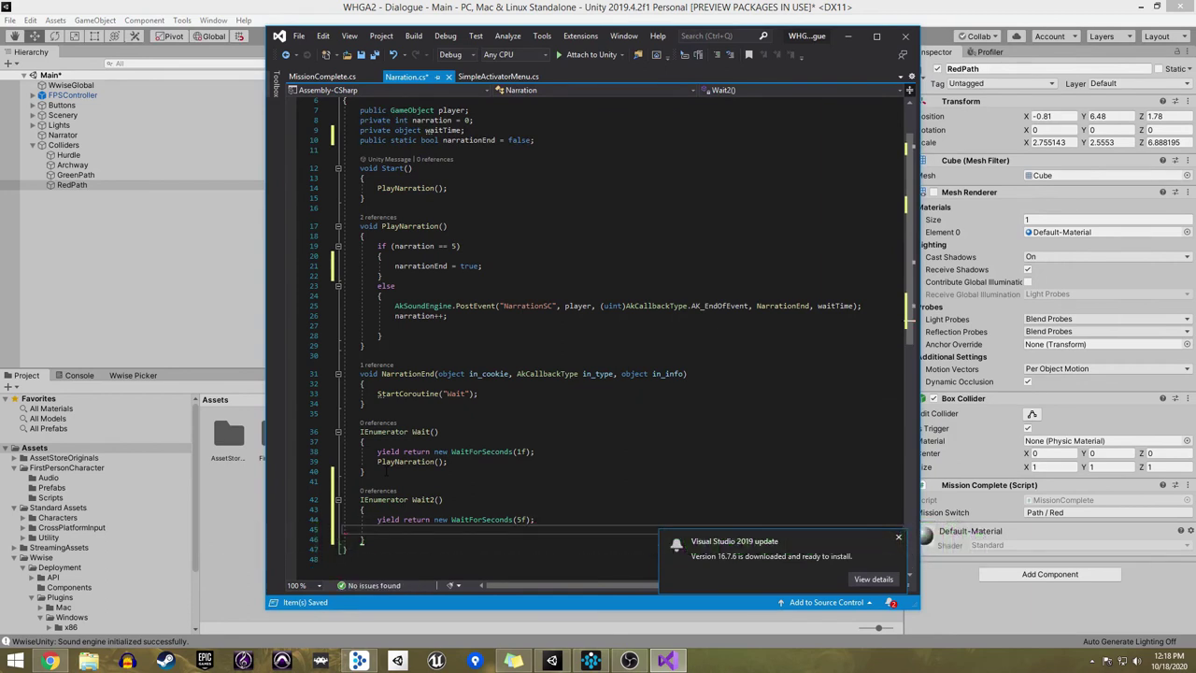
key("Return")
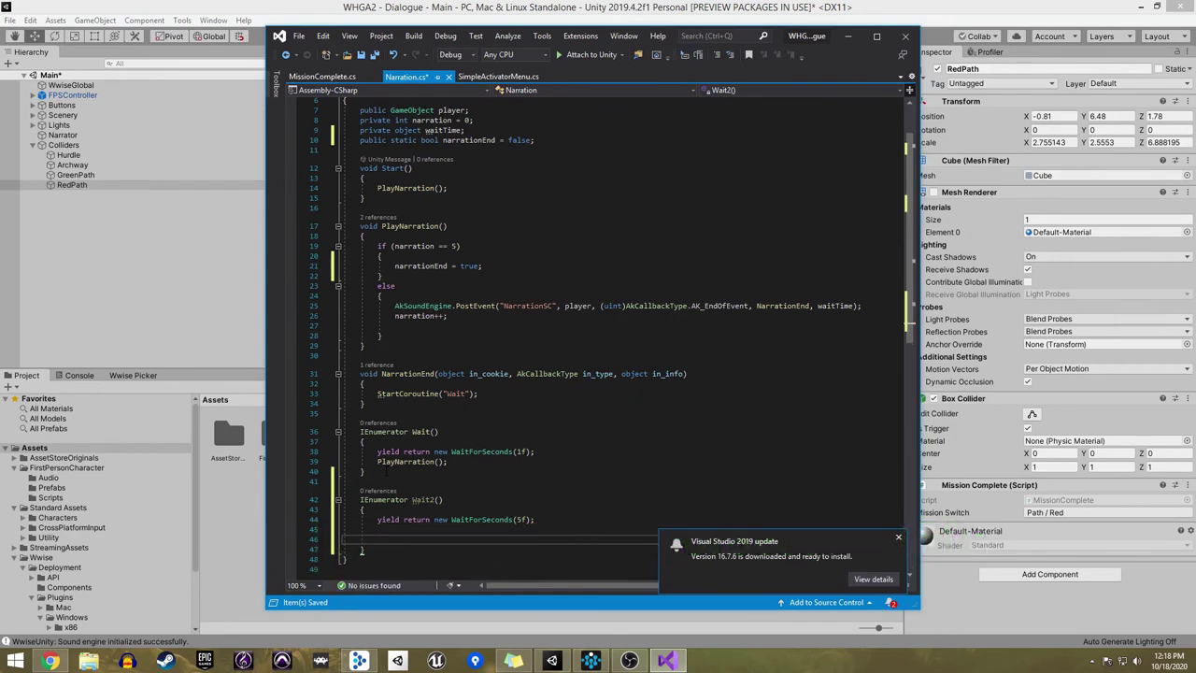
Step: In Wait2, add if (MissionComplete.missionComplete == false) posting the "Mission" event
type("if ")
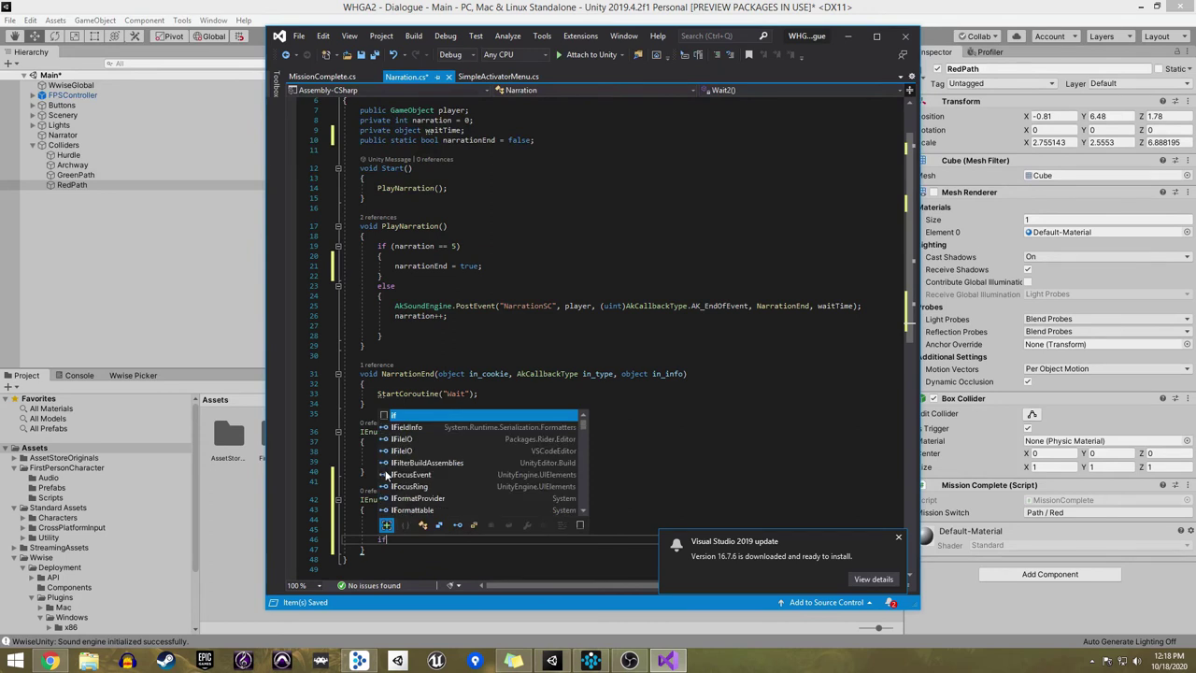
type("(MissionCo")
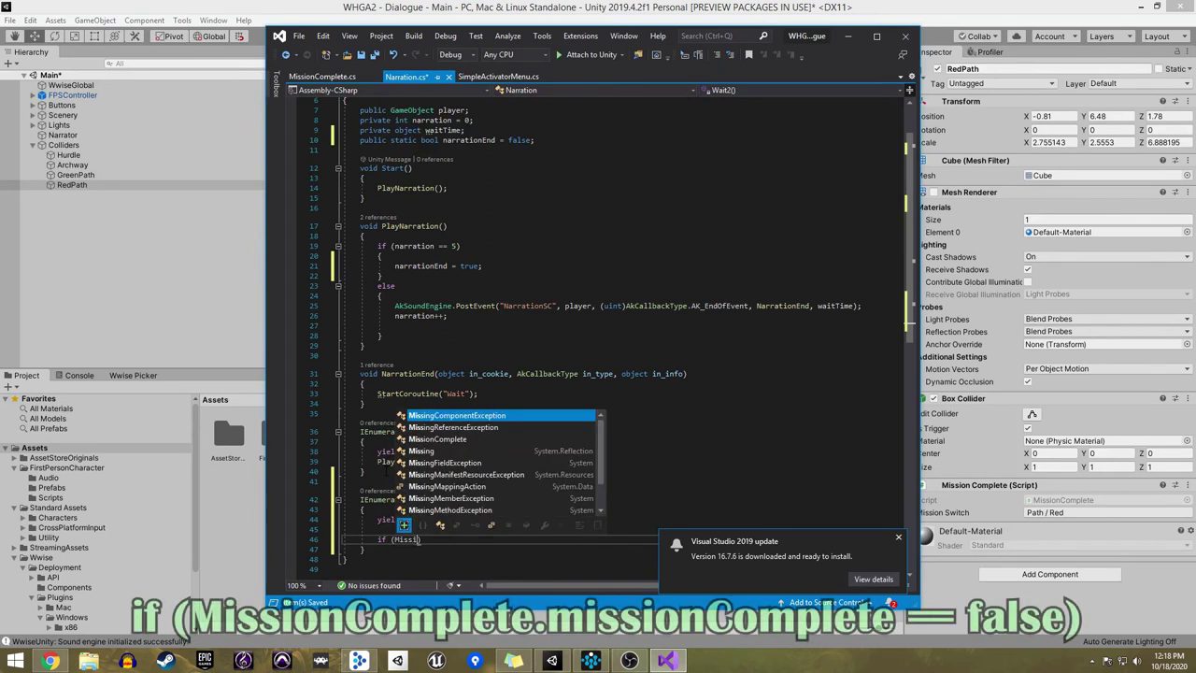
type("mplete.")
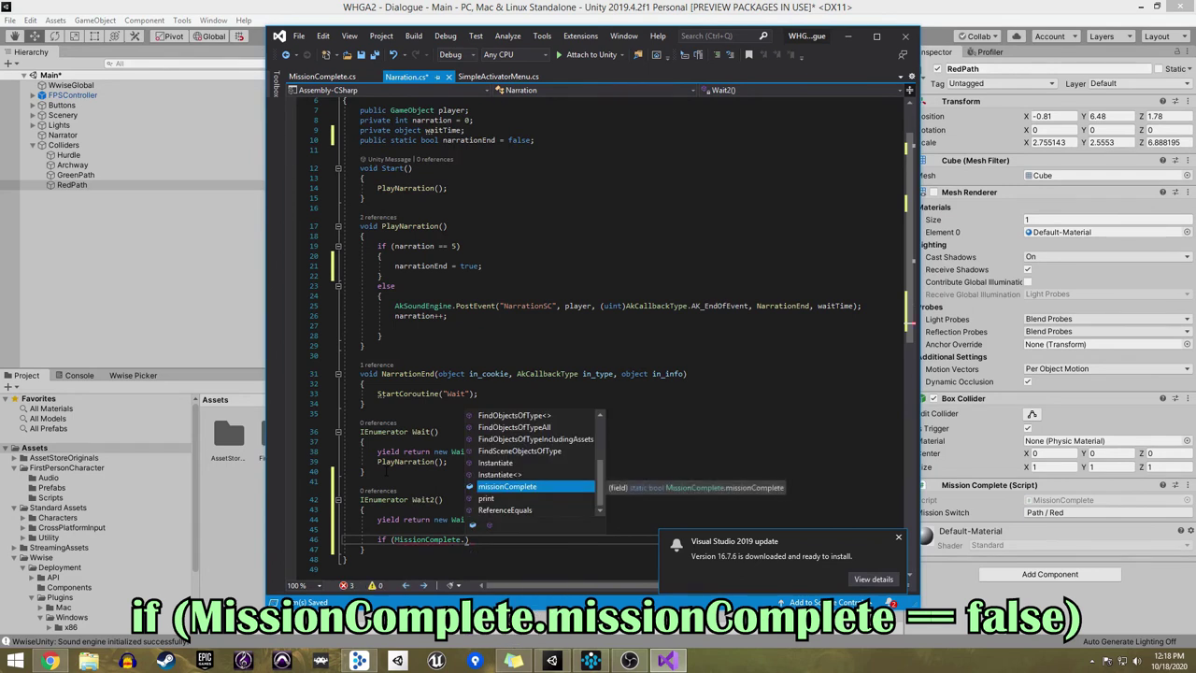
type("mis")
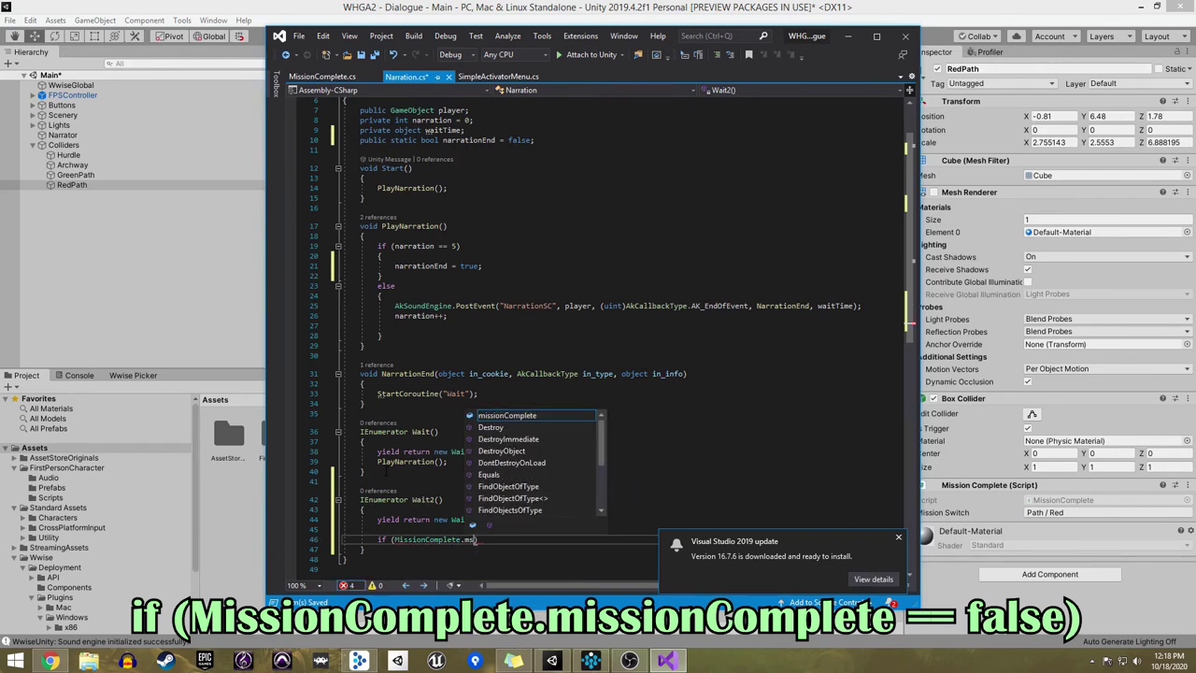
type("sionCo")
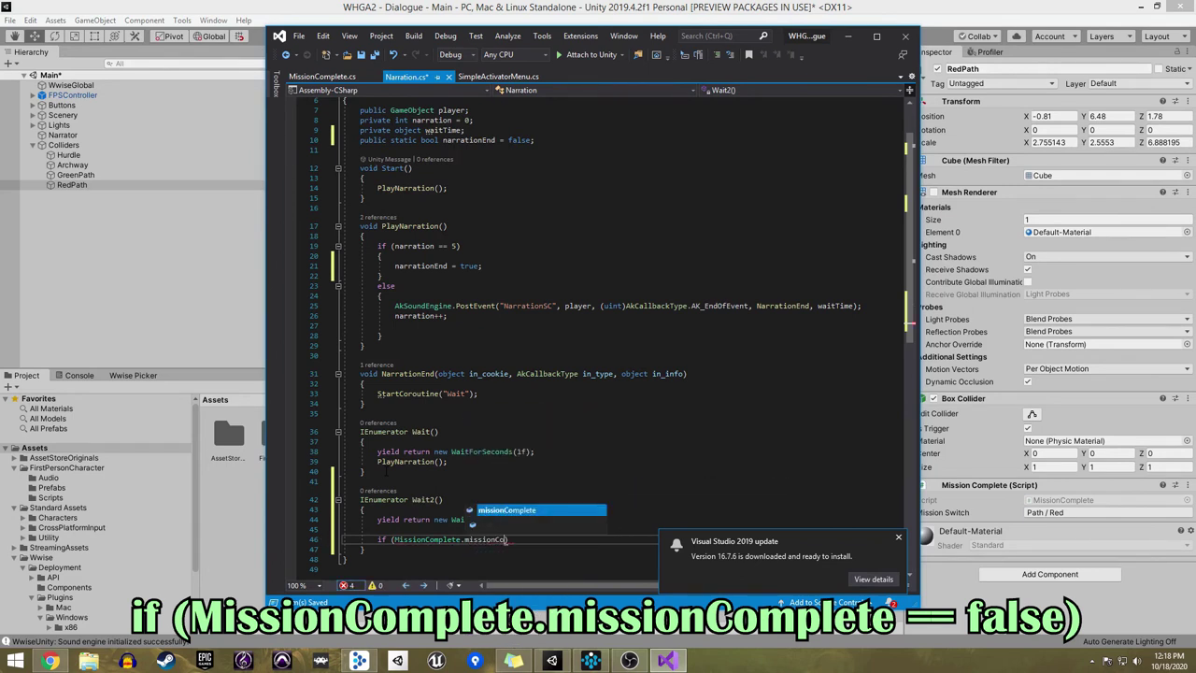
type("mplete == fals")
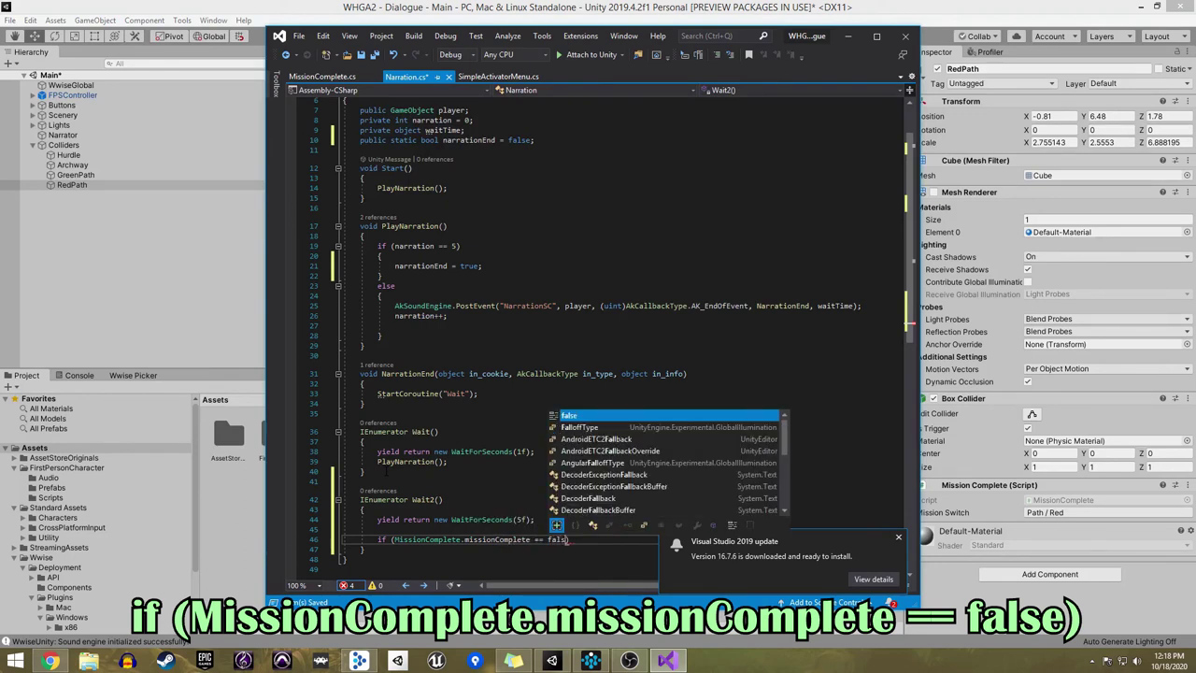
type("e)")
key("Return")
type("{")
key("Return")
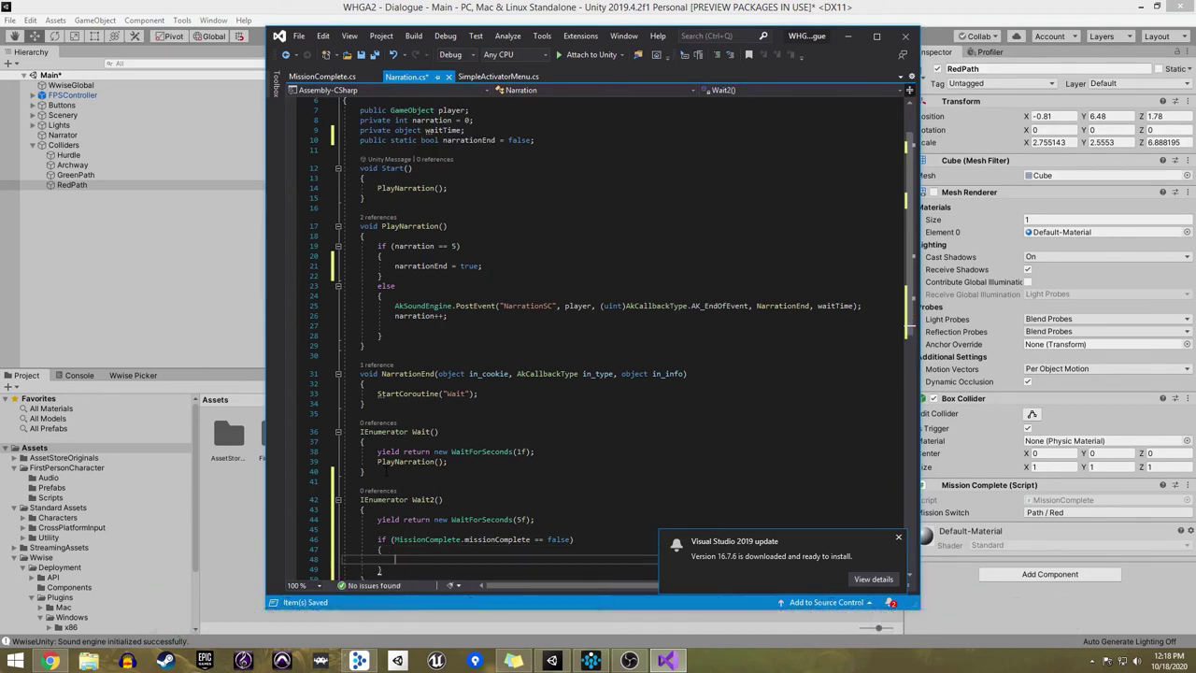
type("AkSound")
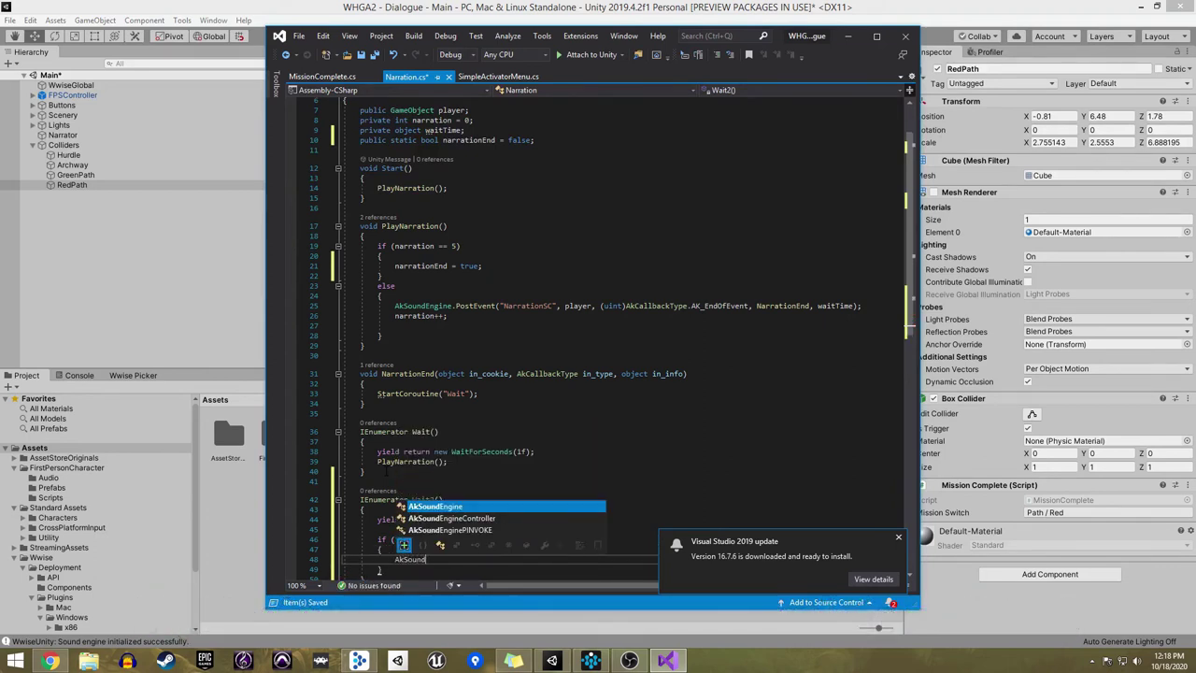
type("Engine.PostE")
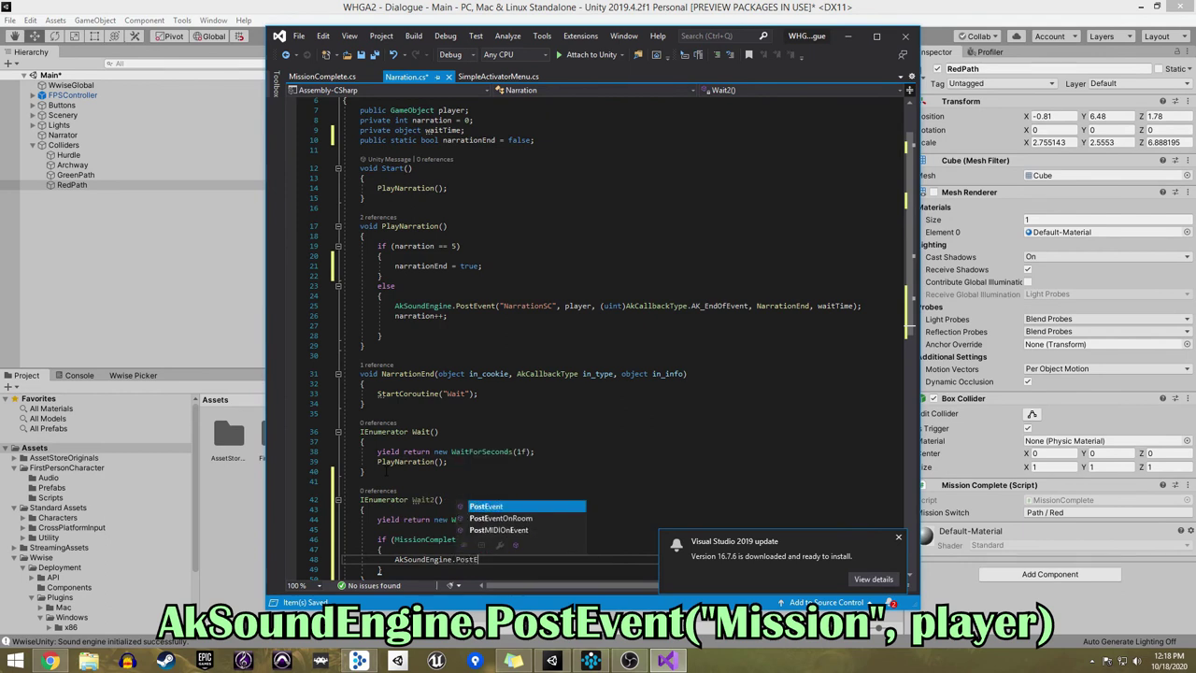
type("vent(\"Mis")
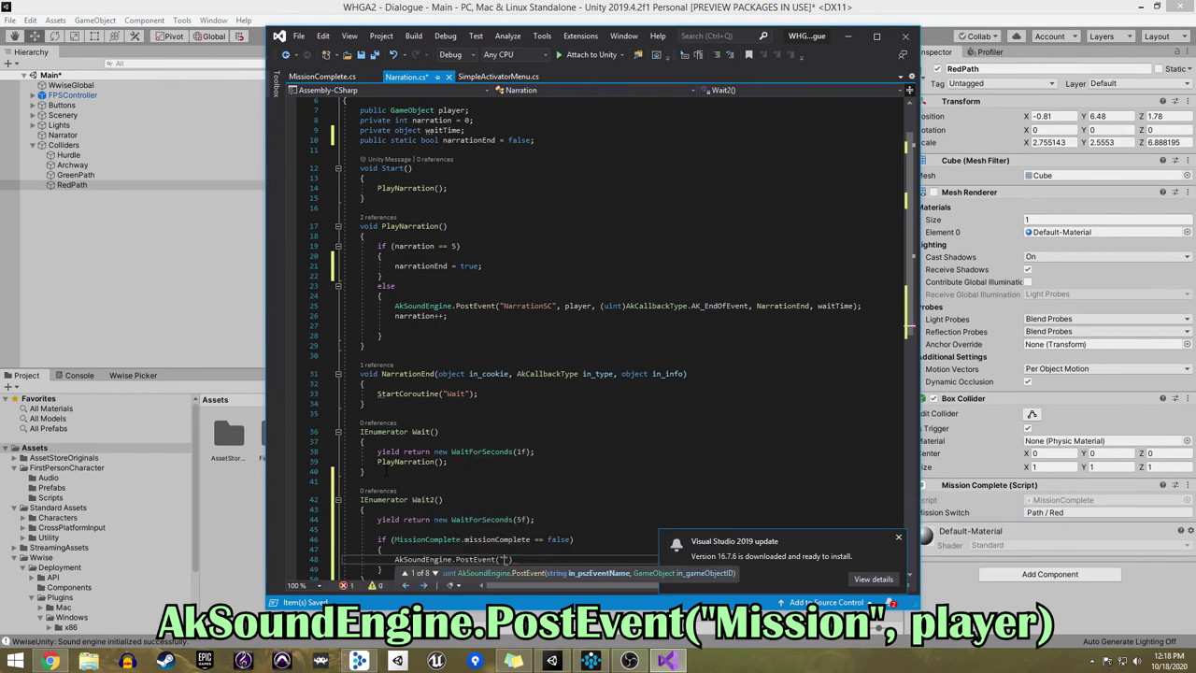
type("sion\"")
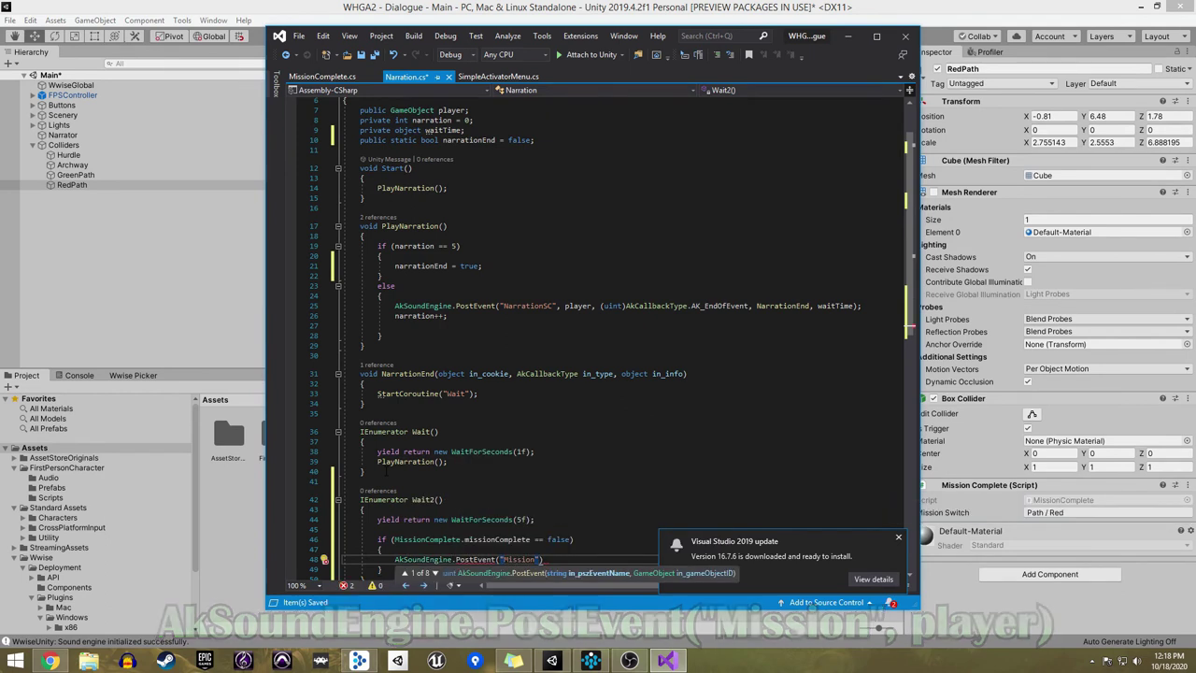
type(")")
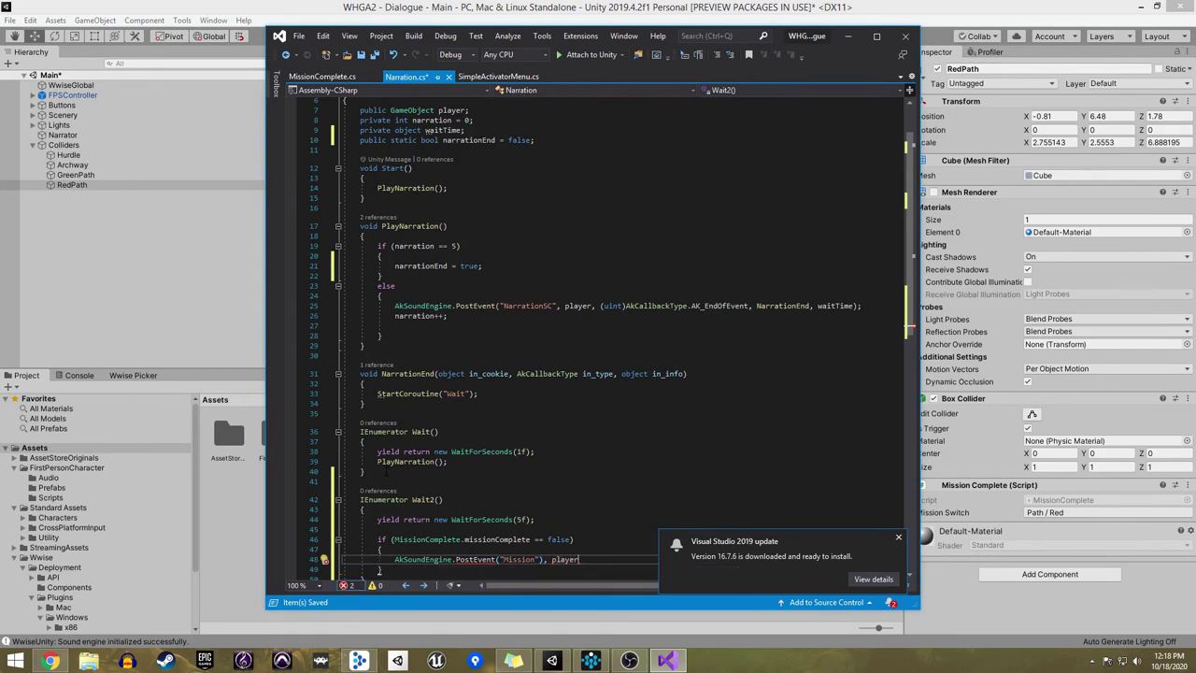
type(")")
key("Down")
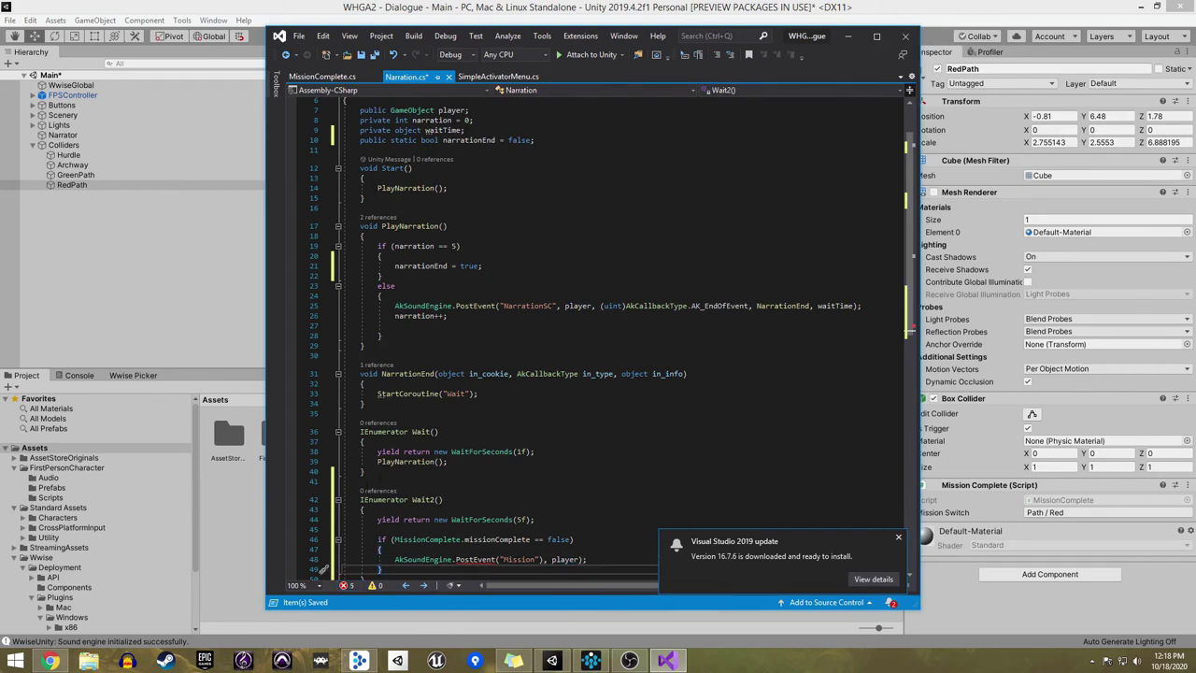
Step: Remove the stray parenthesis after "Mission", add an empty else block, and save
scroll(548, 488, "down", 1)
left_click(542, 530)
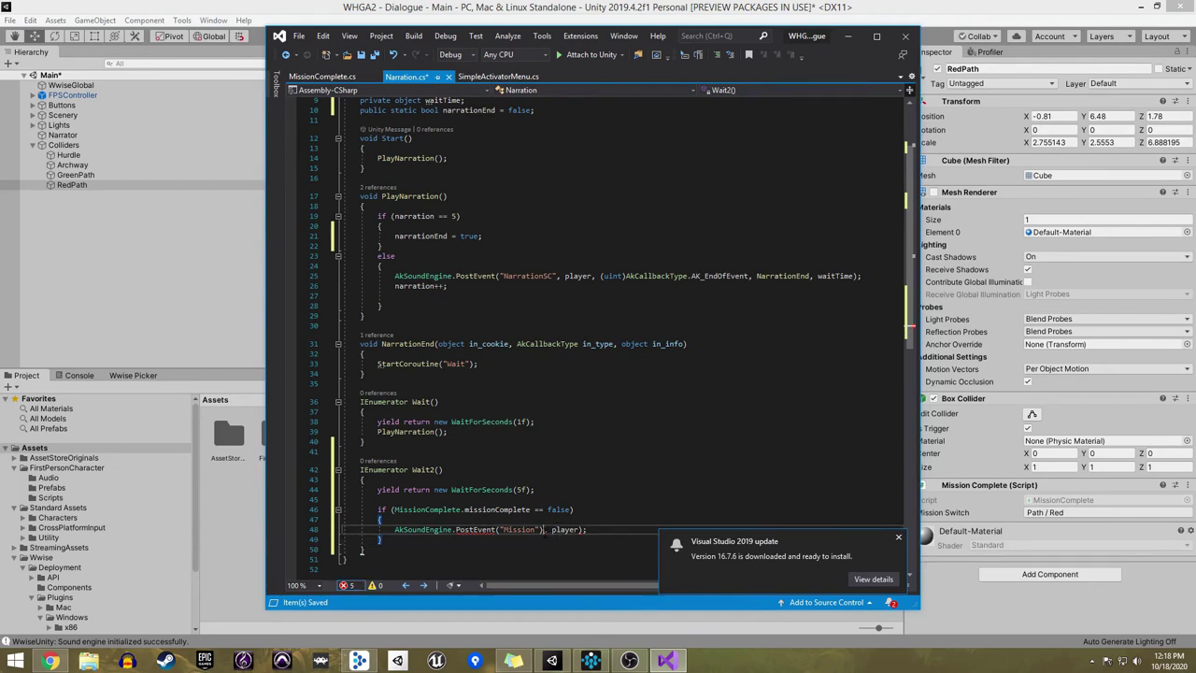
key("BackSpace")
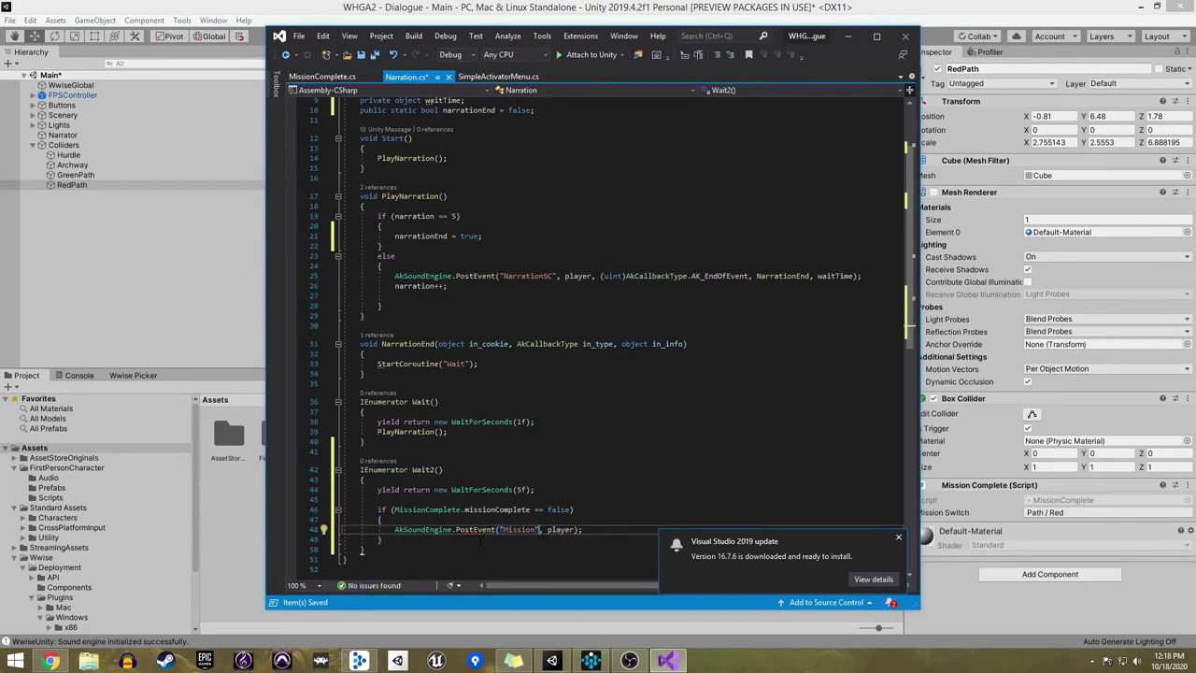
left_click(480, 540)
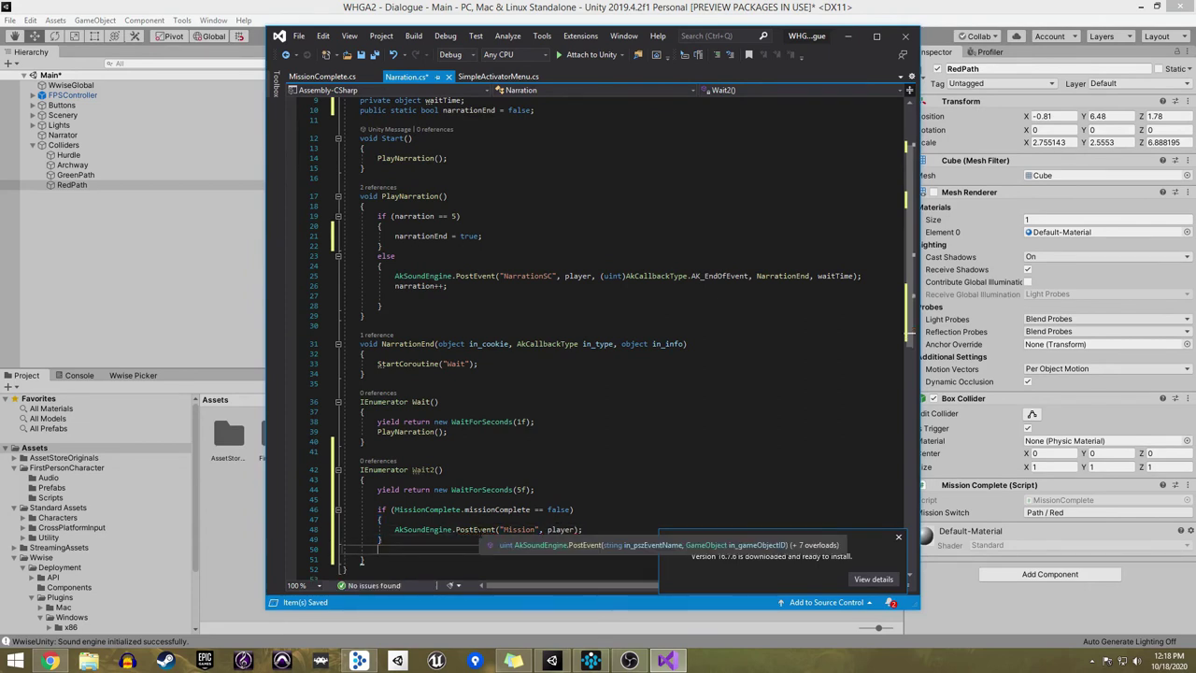
type("else { }")
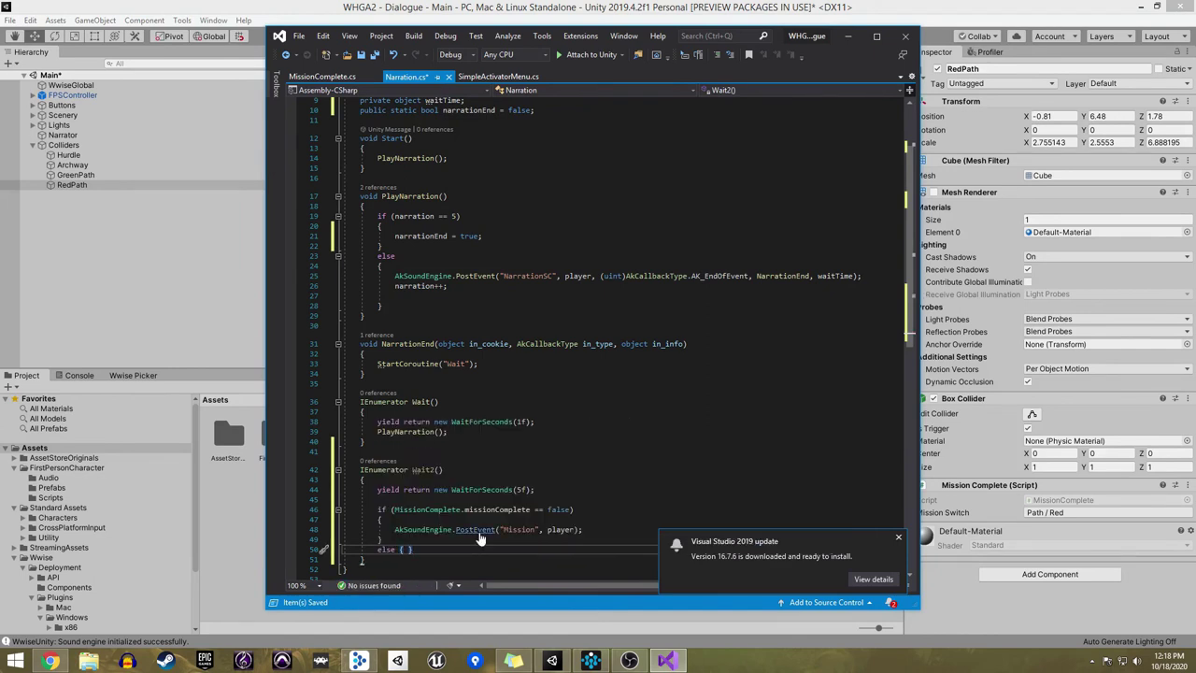
key("ctrl+s")
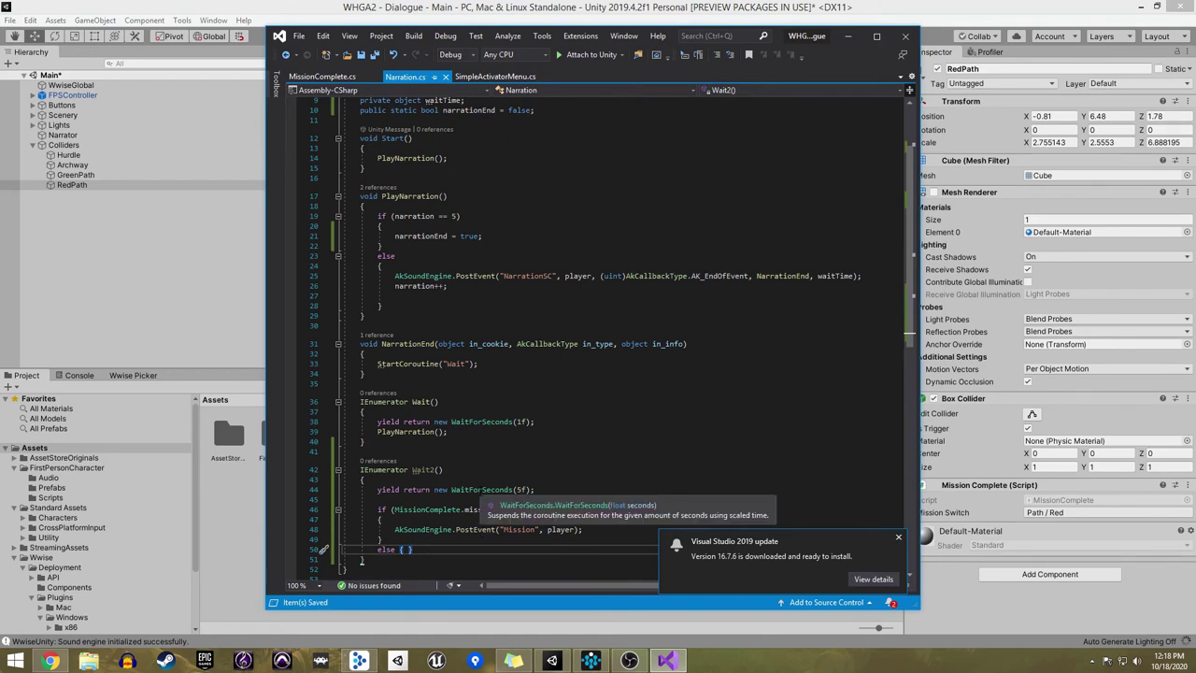
Step: Add StartCoroutine("Wait2"); after narrationEnd = true and save Narration.cs
scroll(504, 280, "up", 1)
left_click(505, 265)
key("Return")
type("Star")
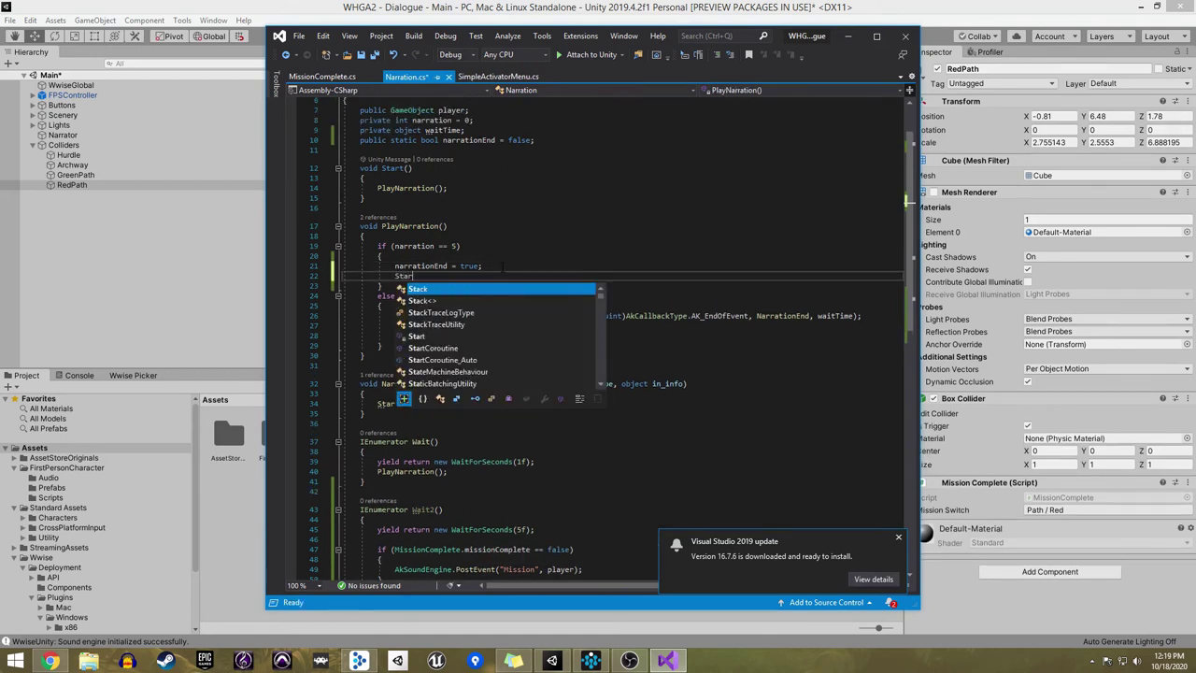
type("tCoroutine")
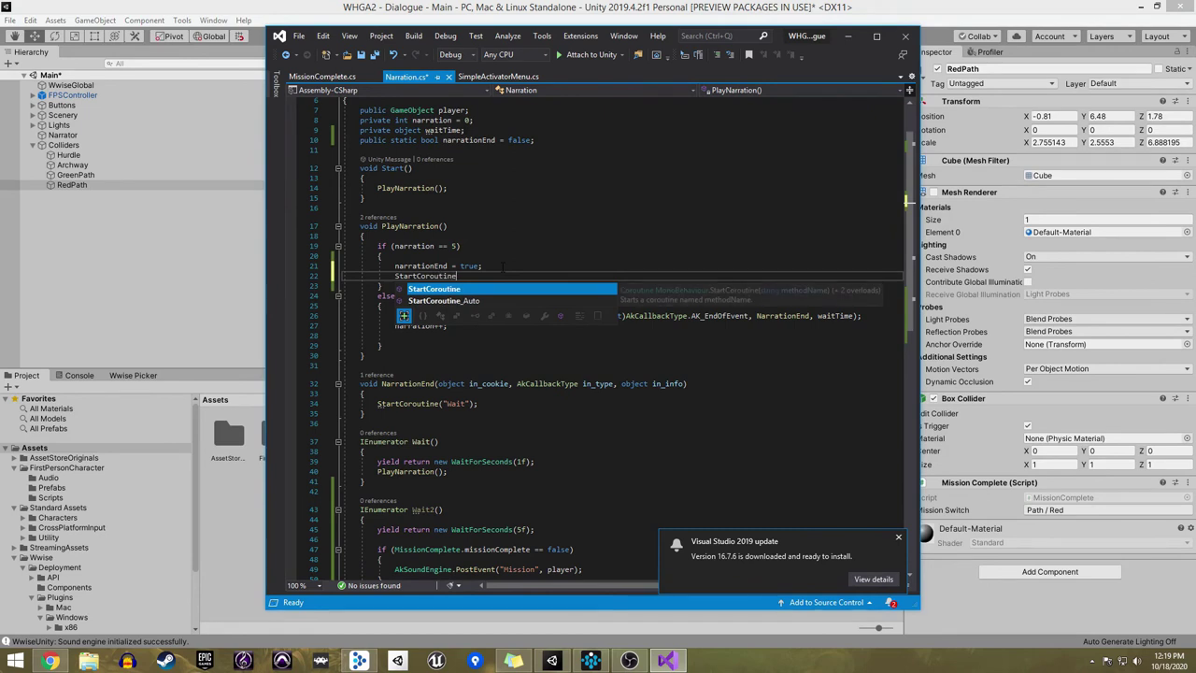
type("(\"Wait2")
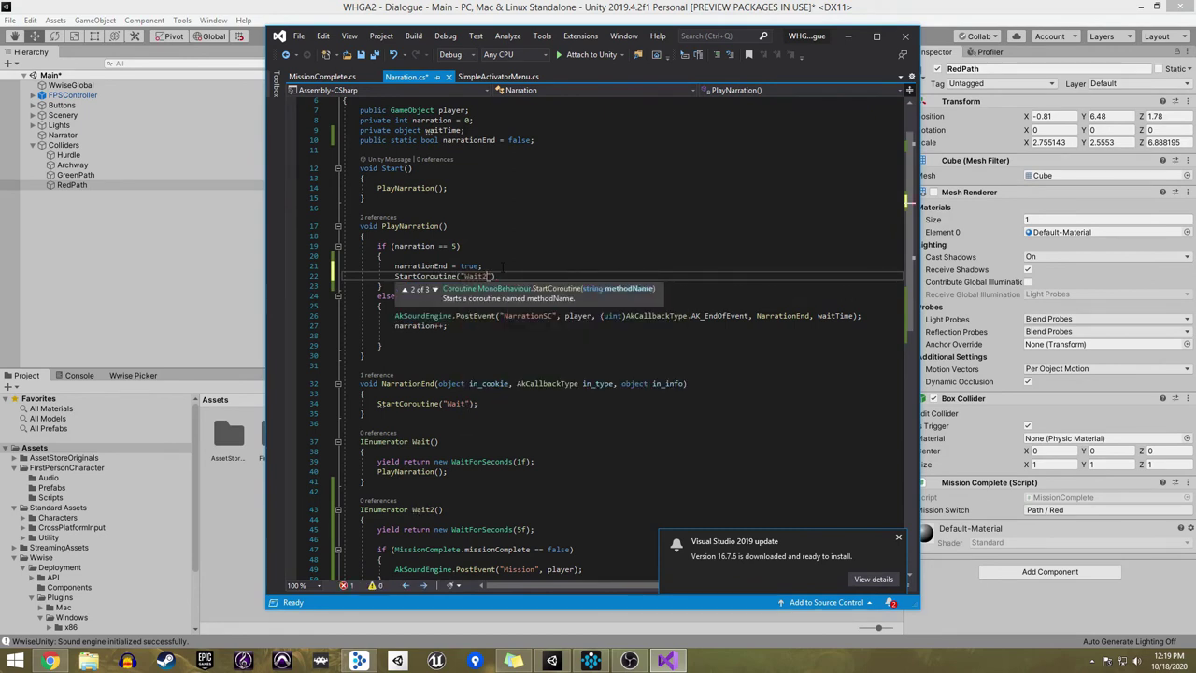
type("\");")
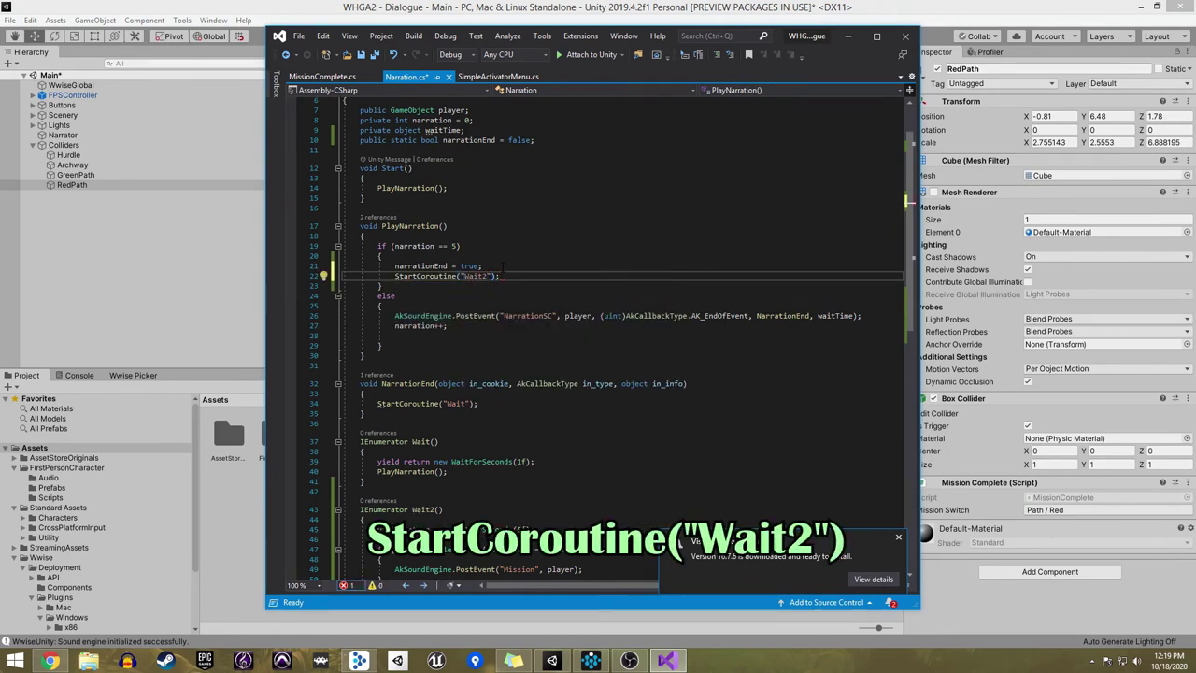
key("ctrl+s")
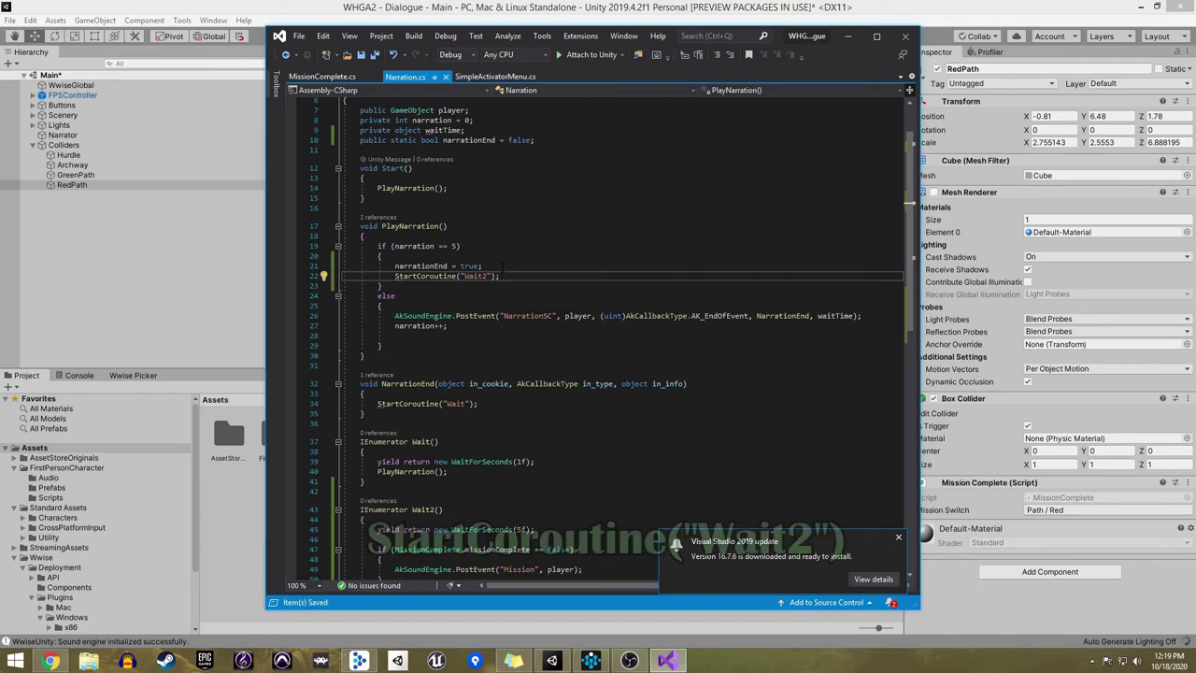
left_click(342, 78)
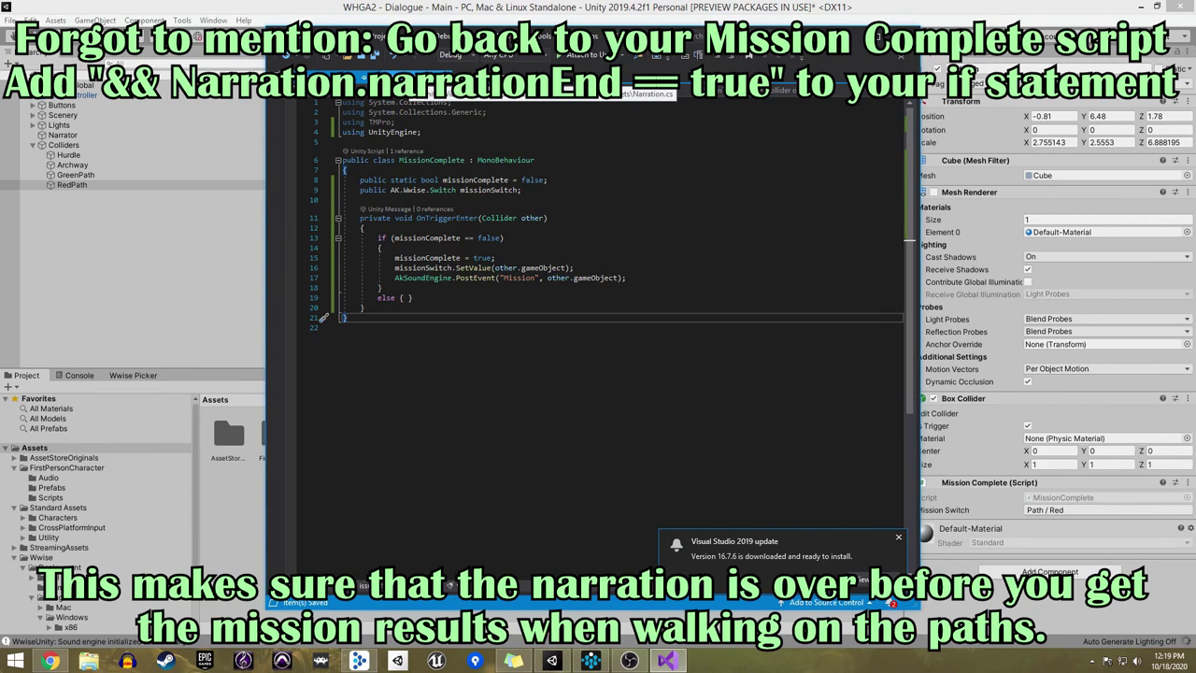
Step: Start appending '&& Narration' to the missionComplete condition, then walk forward in the running game
left_click(503, 238)
type("&& ")
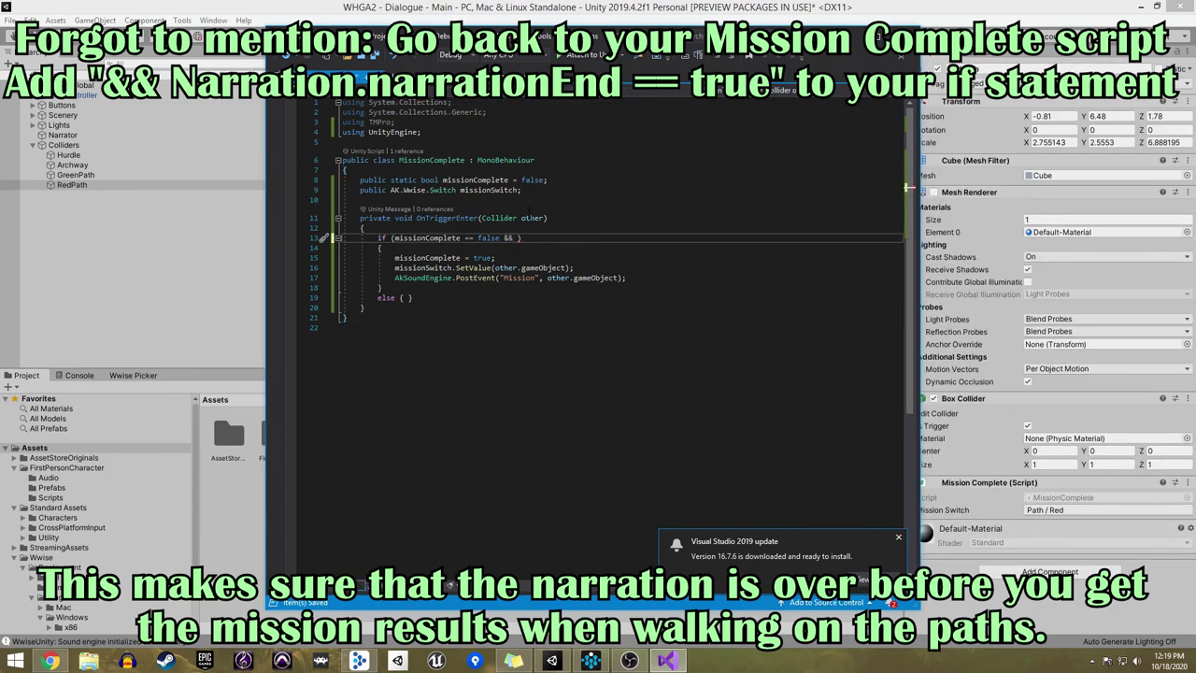
type("Narration.narrationEnd == t")
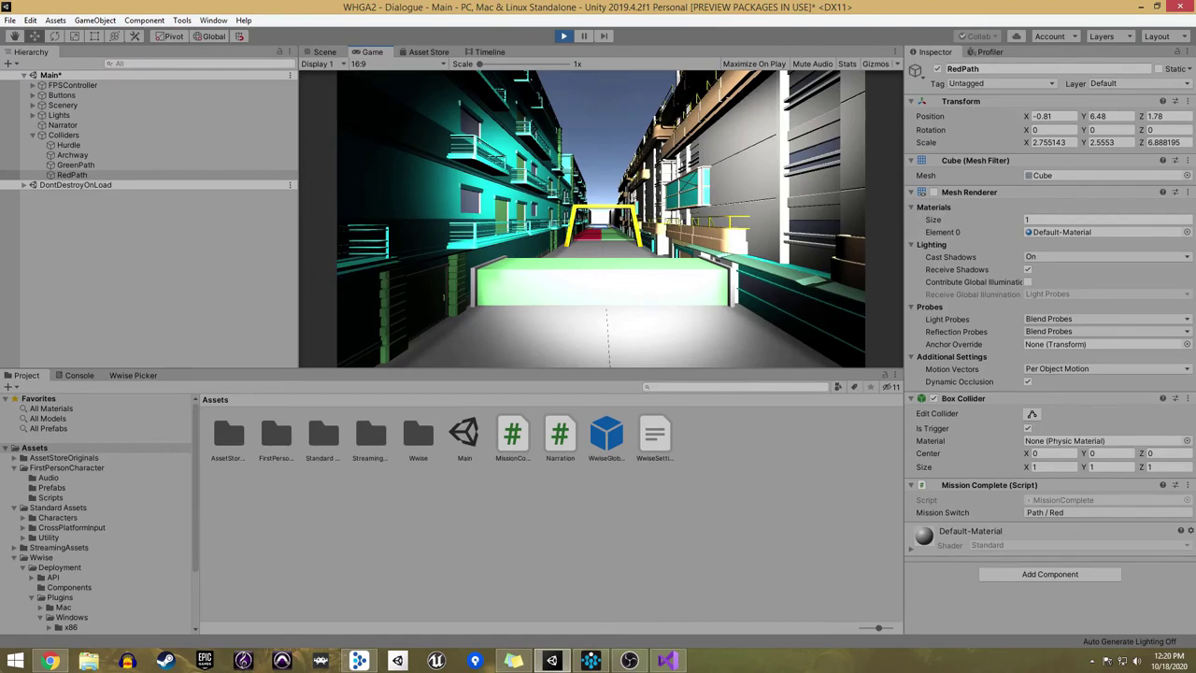
key("w")
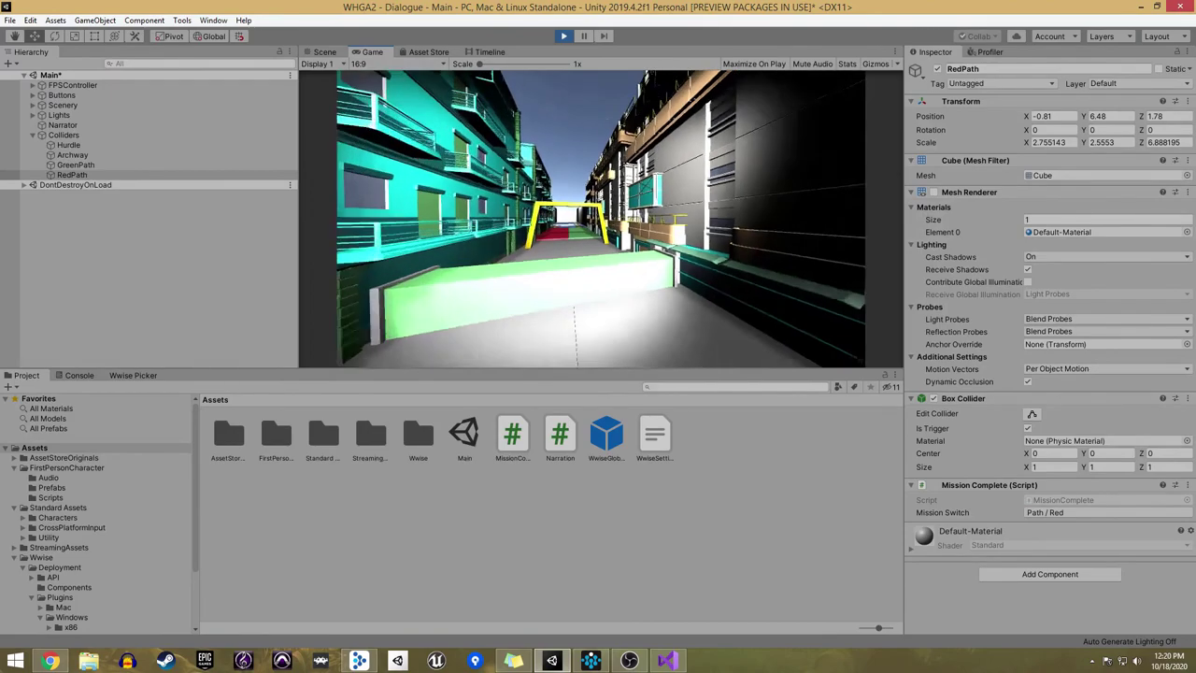
Step: Walk down the corridor toward the arch, stop the play test, and return to Narration.cs
key("w")
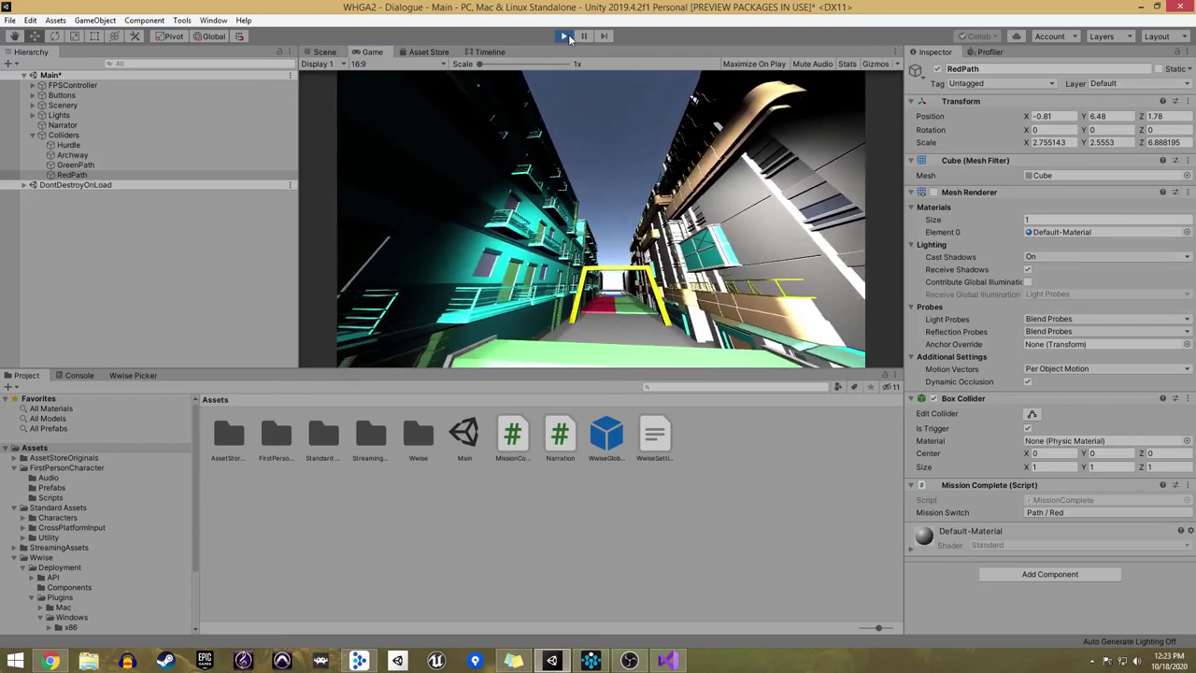
left_click(566, 36)
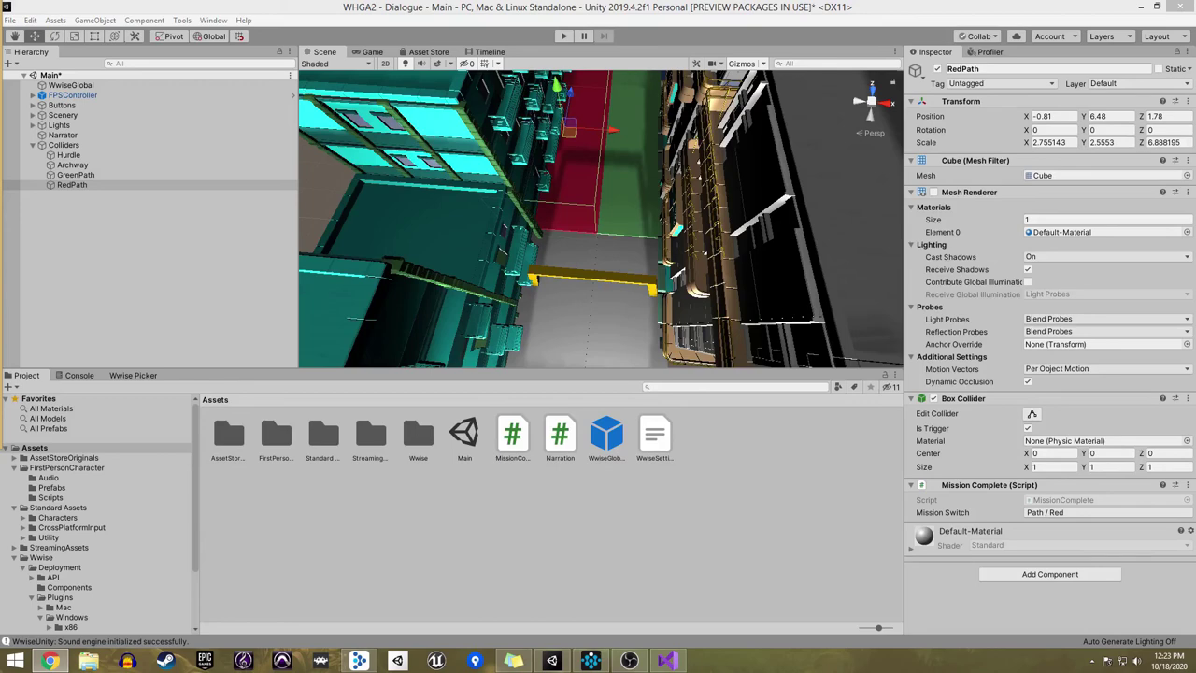
key("alt+Tab")
Step: Add randomCharacter = Random.Range(1, 3) and an if branch setting PlayerName to Danny
key("Return")
type("int randomChara")
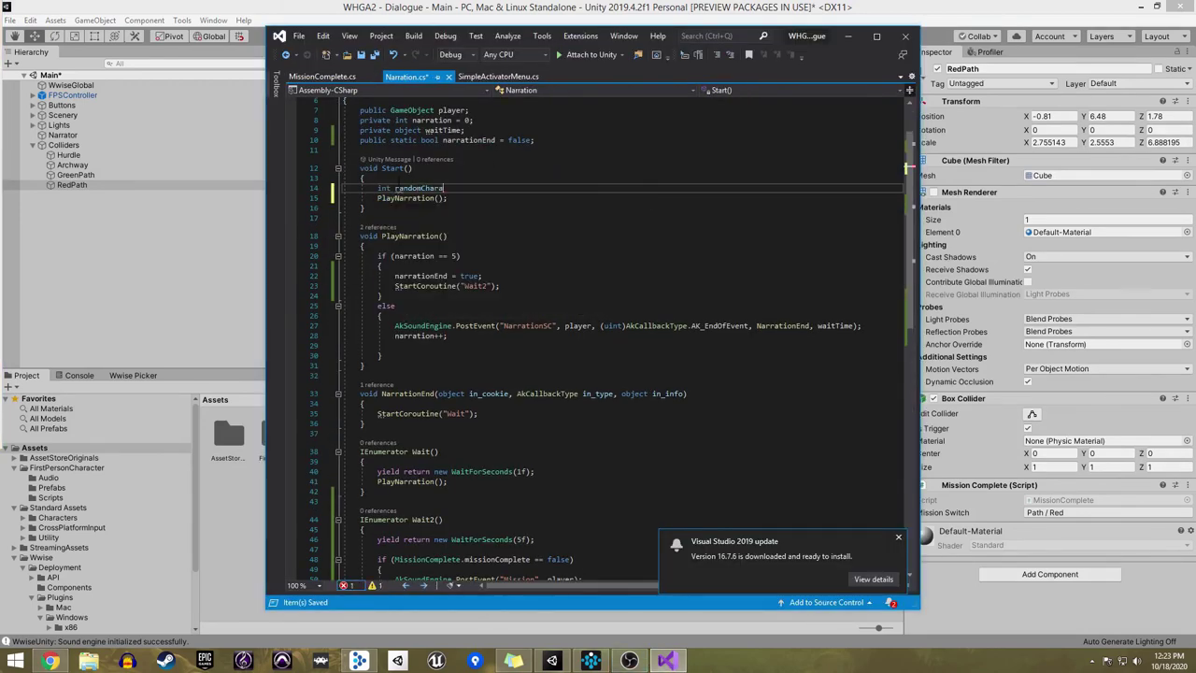
type("cter = Random.Range(1, 3);")
key("Return")
type("if (randomCharacter == 1)")
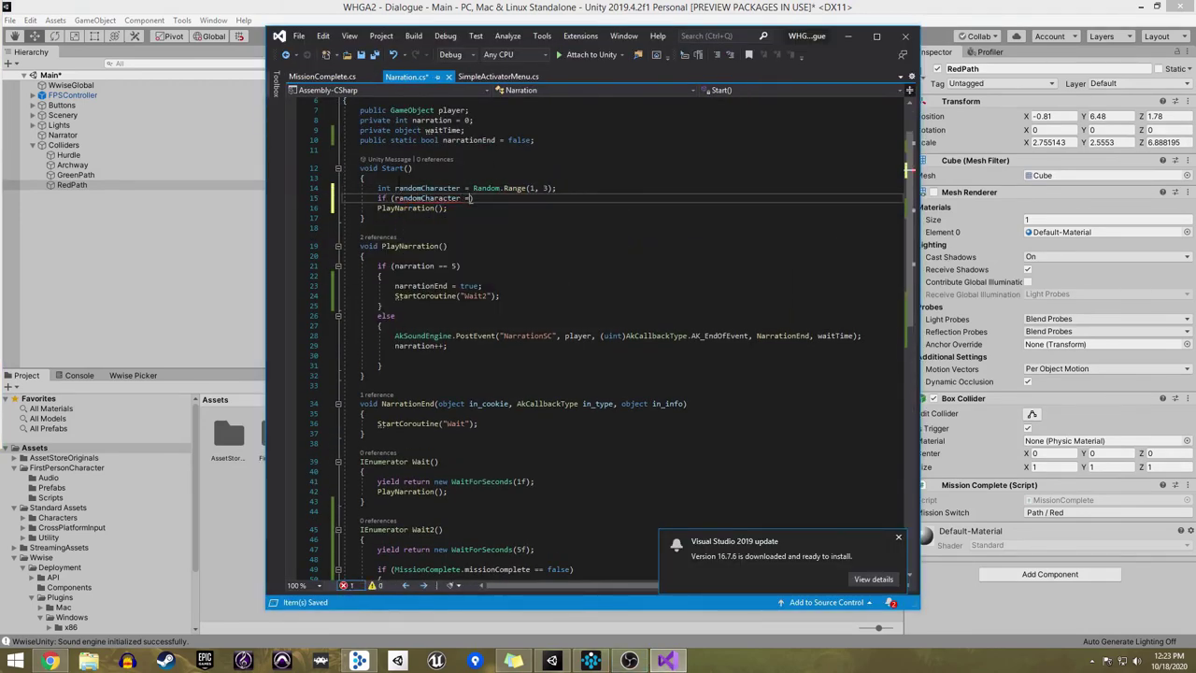
key("Return")
type("{ AkSoundEngine.SetState(\"PlayerName\", \"Danny\"); }")
Step: Copy the Danny statement into an else if (randomCharacter == 2) branch setting John
left_click_drag(595, 207, 383, 210)
key("ctrl+c")
key("End")
key("Return")
type("else if (randomCharacter == 2)")
right_click(453, 227)
left_click(481, 271)
double_click(568, 228)
type("John")
Step: Tidy the extra braces and add an else branch setting PlayerName to Mike
key("End")
key("Return")
type("else")
key("Up")
key("End")
key("BackSpace")
key("BackSpace")
key("Home")
key("Right")
key("Right")
key("Delete")
key("Return")
type("{ AkSoundEngine.SetState(\"PlayerName\", \"Mike\")")
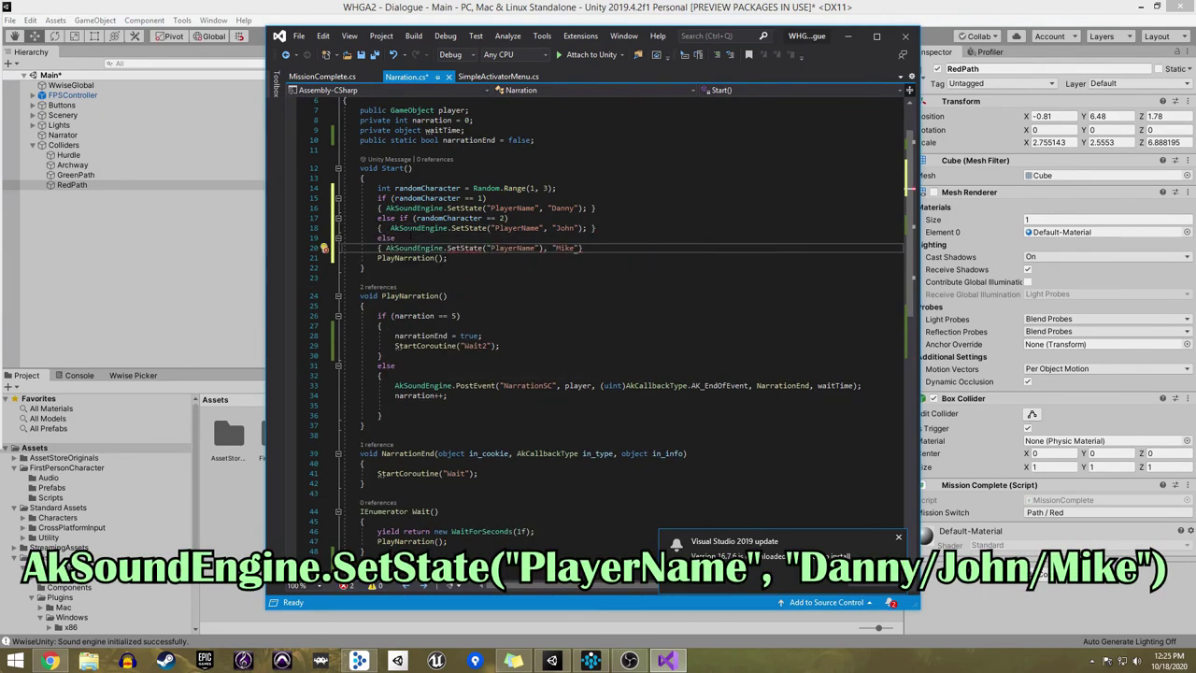
type("; }")
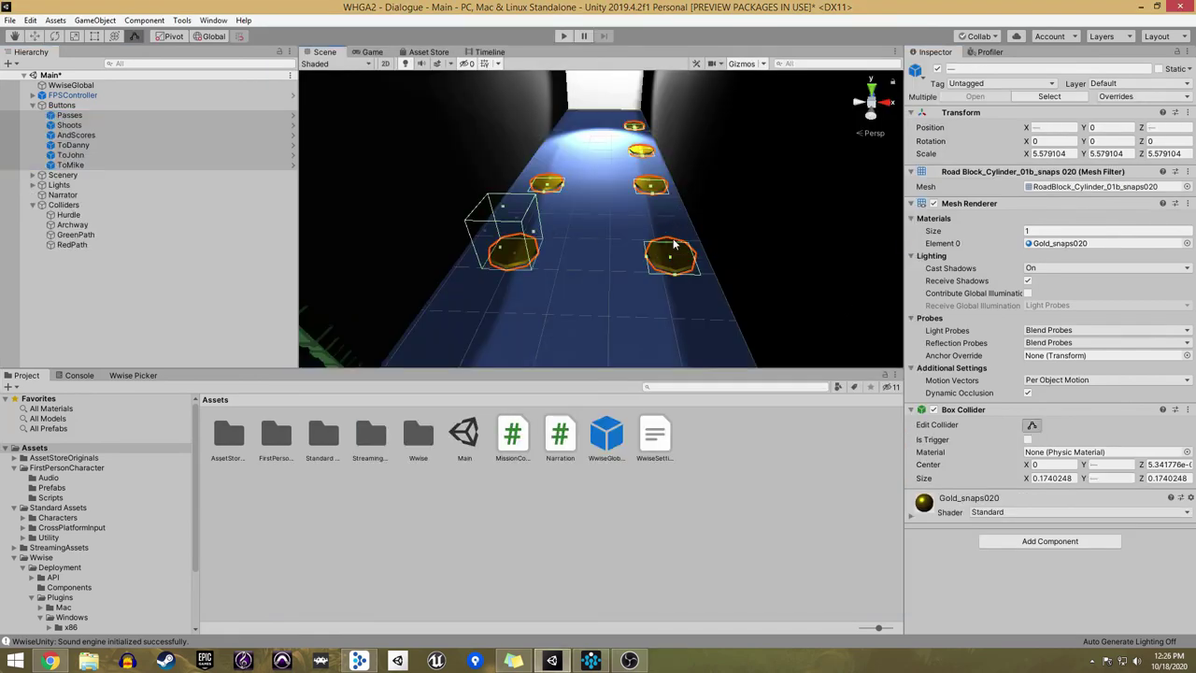
Step: Make the six coins triggers with an AkEvent posting EndActions on trigger enter, using the other object
scroll(682, 222, "up", 5)
key("f")
left_click(1027, 439)
left_click(1027, 541)
type("AkE")
key("Return")
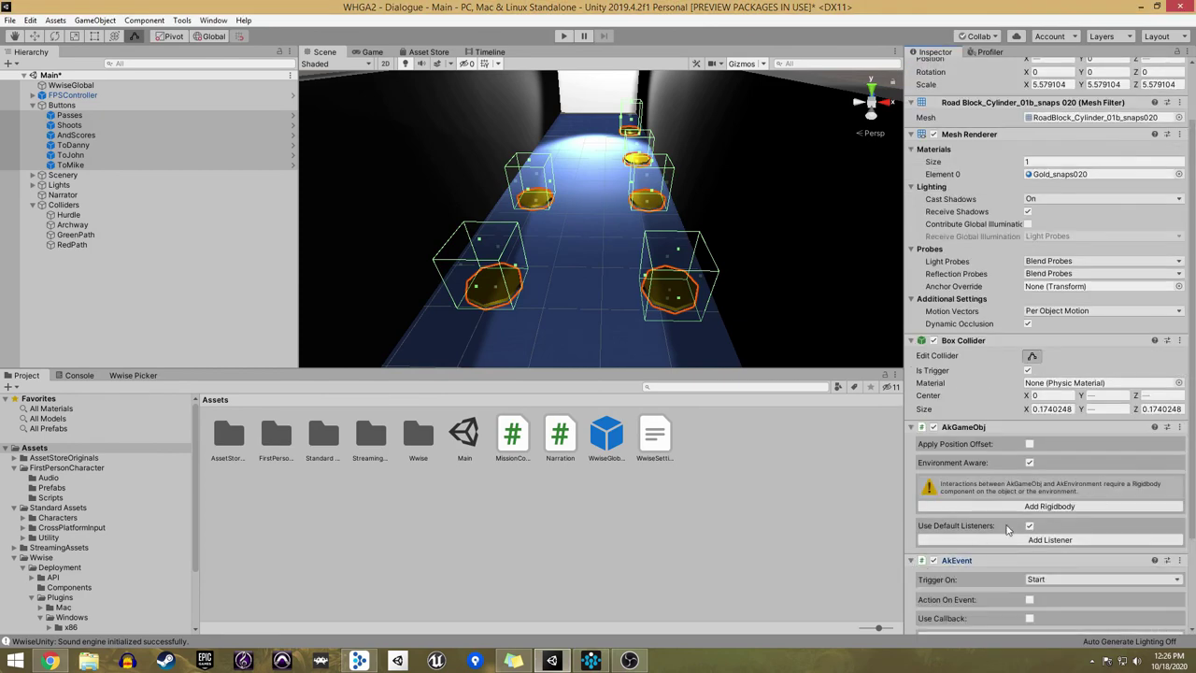
scroll(1007, 530, "down", 3)
left_click(1074, 464)
left_click(1055, 359)
left_click(1029, 478)
left_click(1102, 566)
double_click(1105, 237)
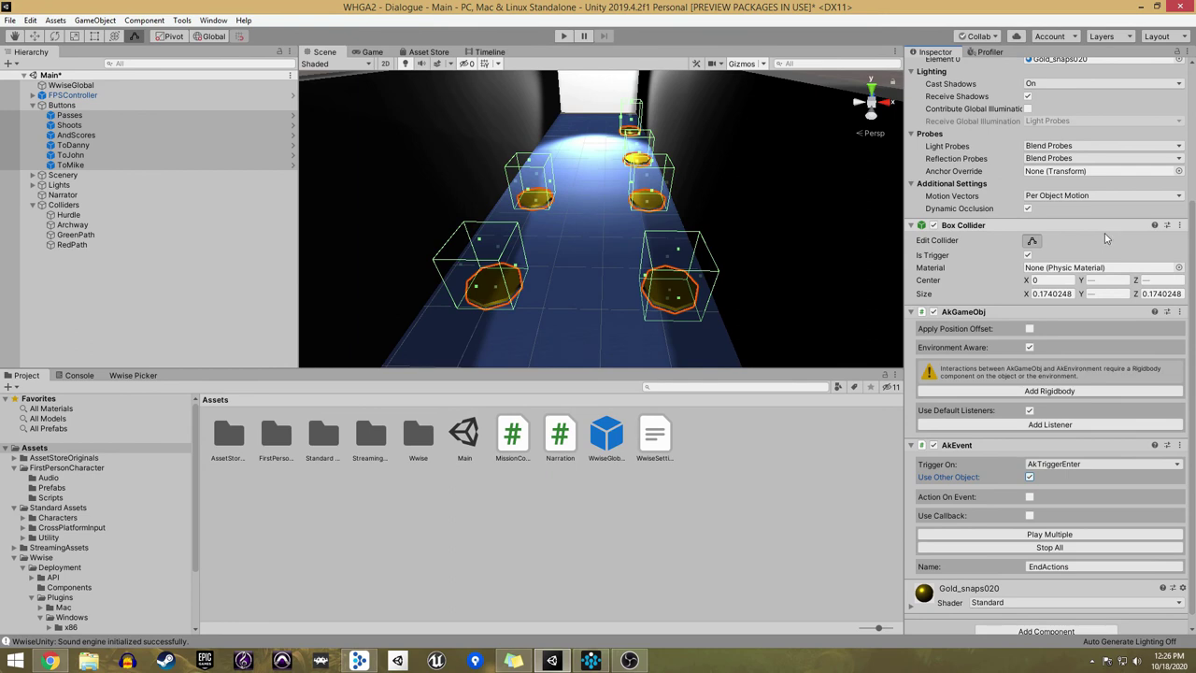
Step: Add an AkState component to the coins that fires on trigger enter
scroll(1002, 452, "down", 1)
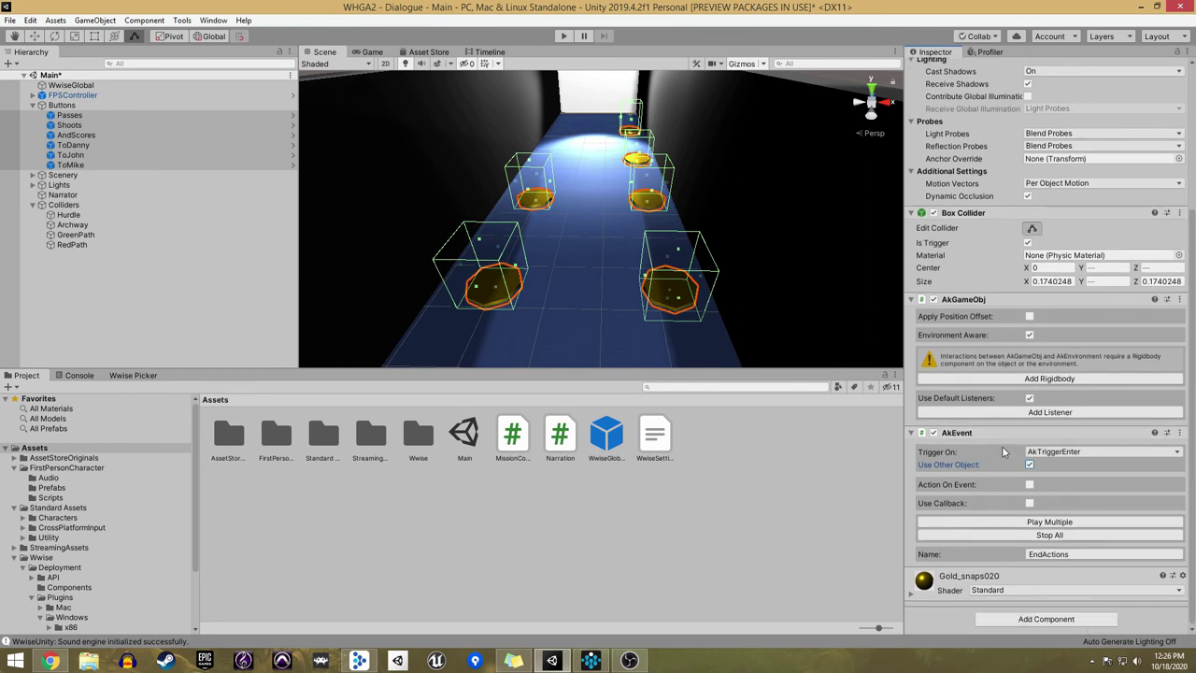
left_click(1023, 621)
type("AkState")
key("Return")
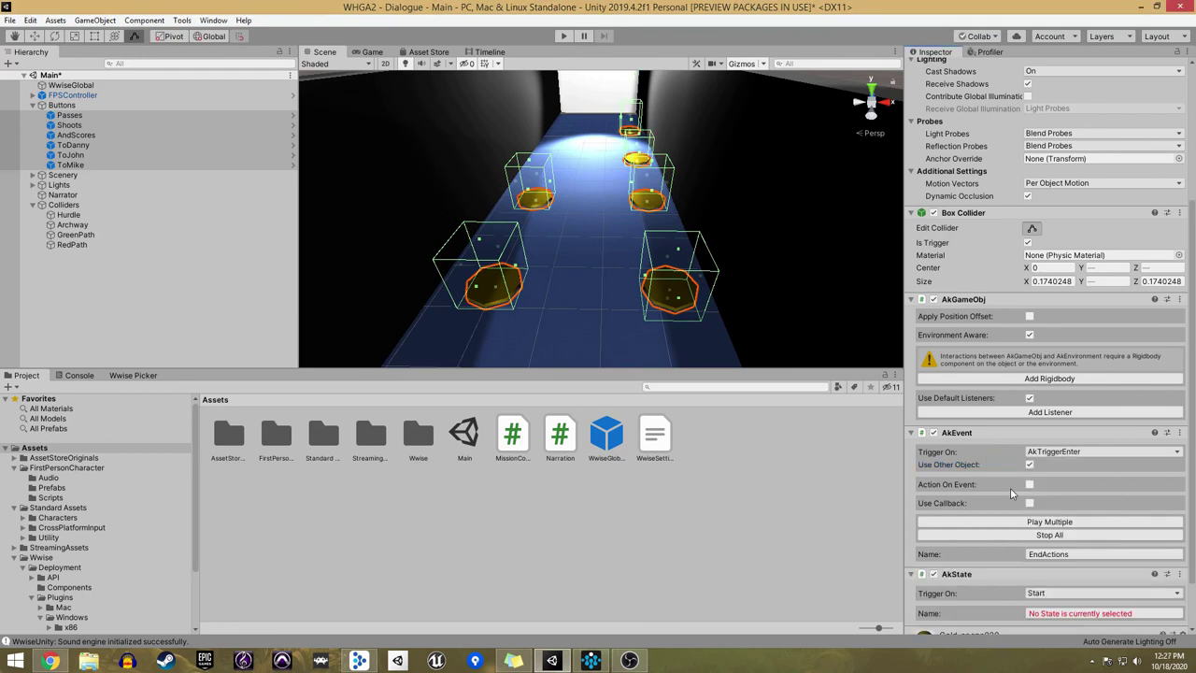
scroll(1015, 512, "down", 2)
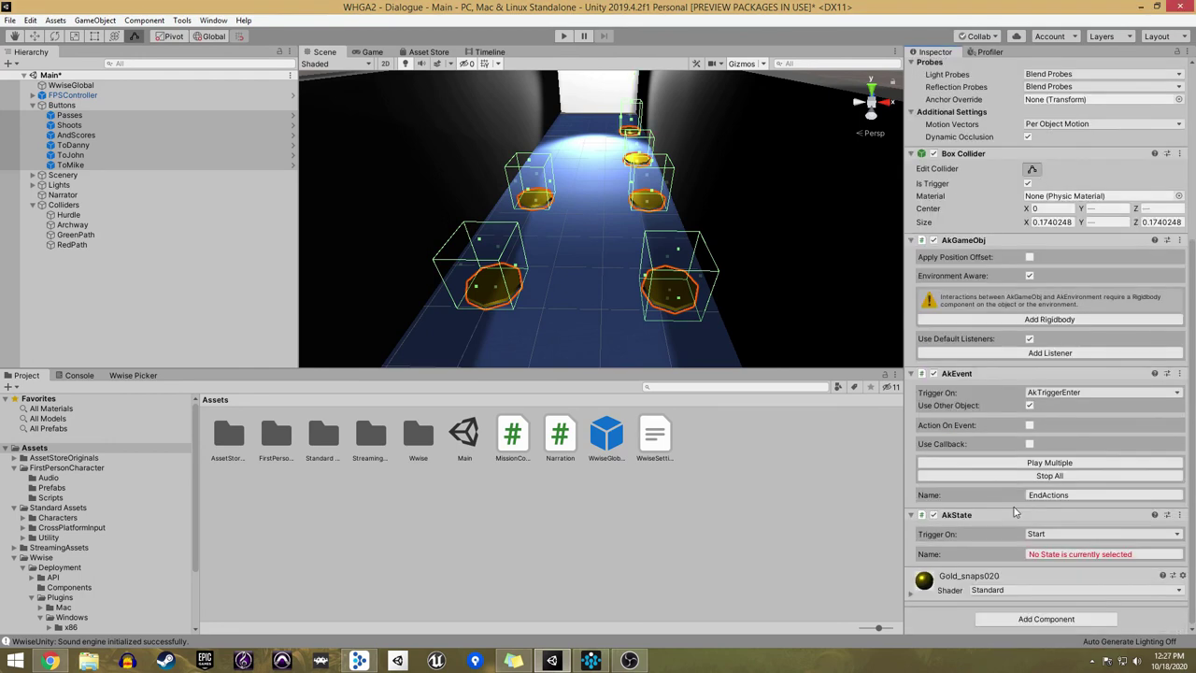
left_click(1061, 535)
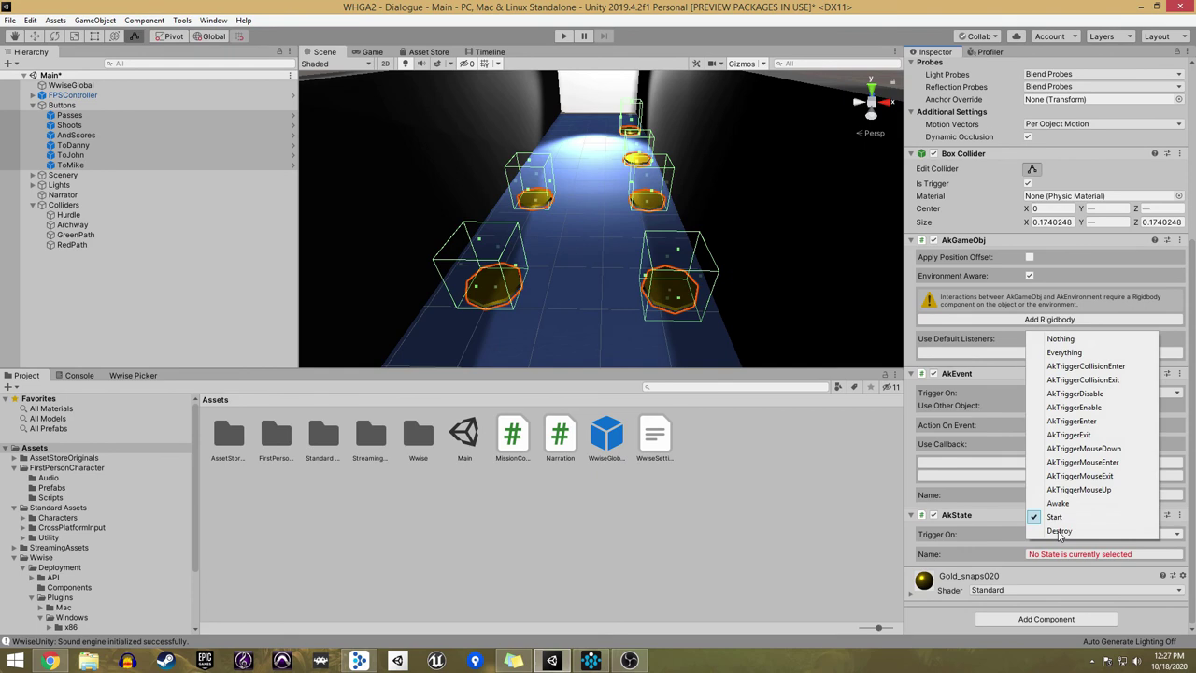
left_click(1071, 420)
Step: Select a single coin and assign it the EndAction ToJohn state
left_click(58, 116)
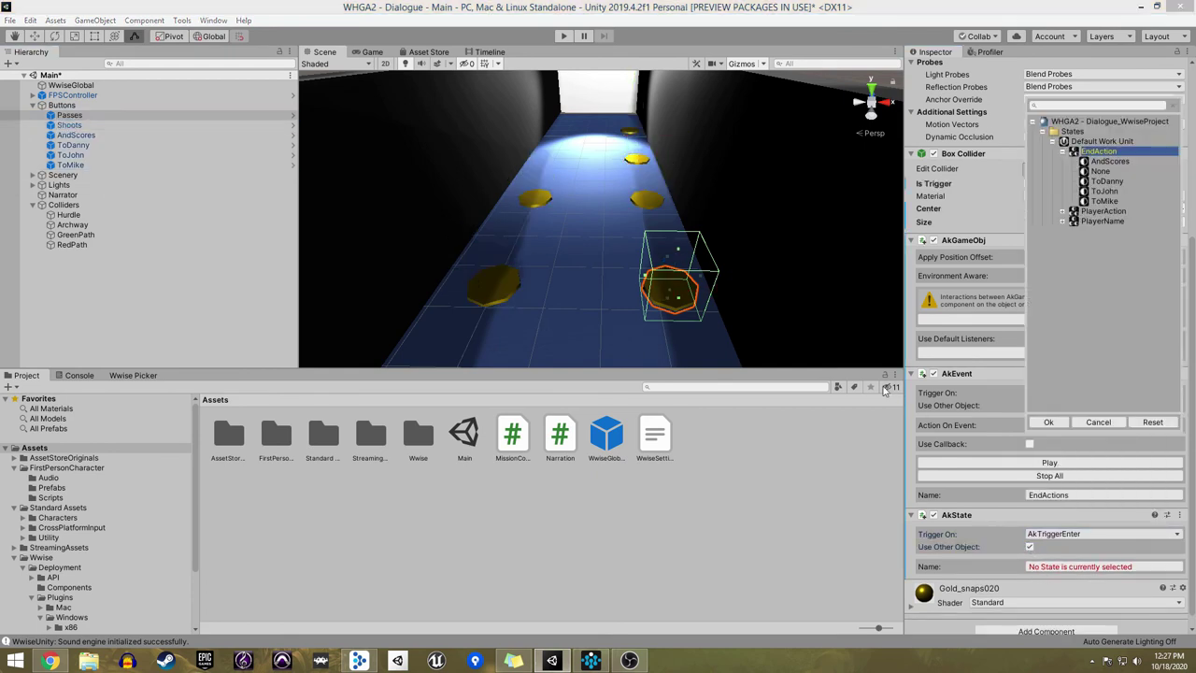
left_click(503, 290)
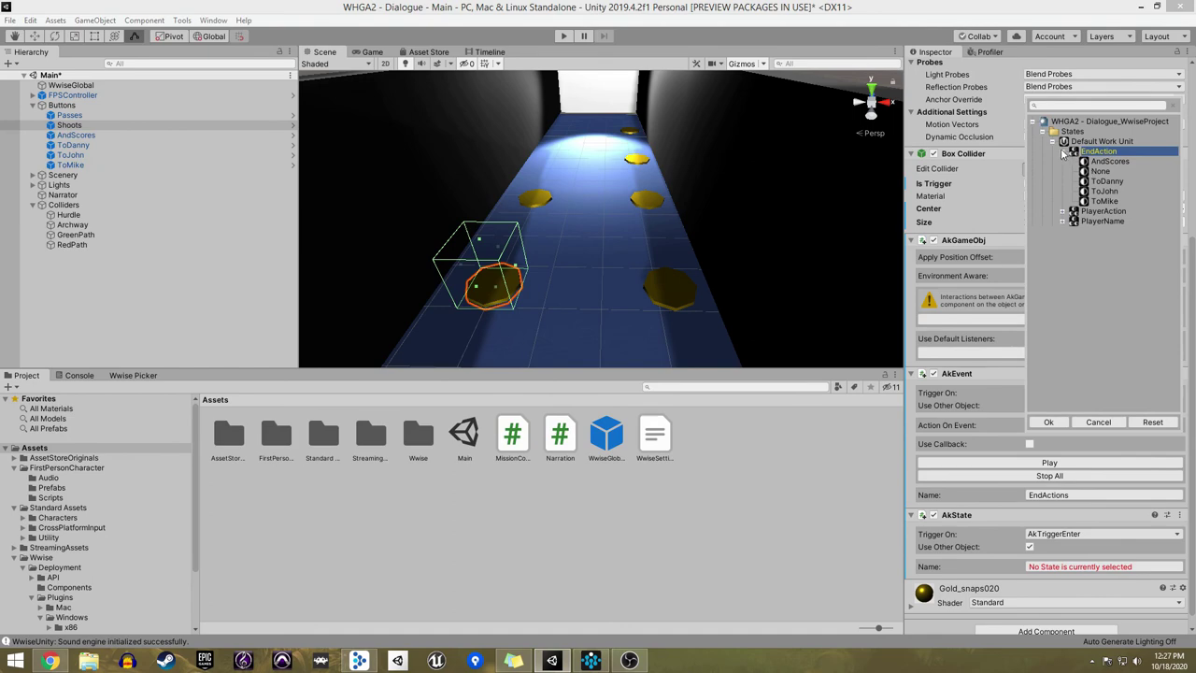
left_click(645, 204)
left_click(1088, 567)
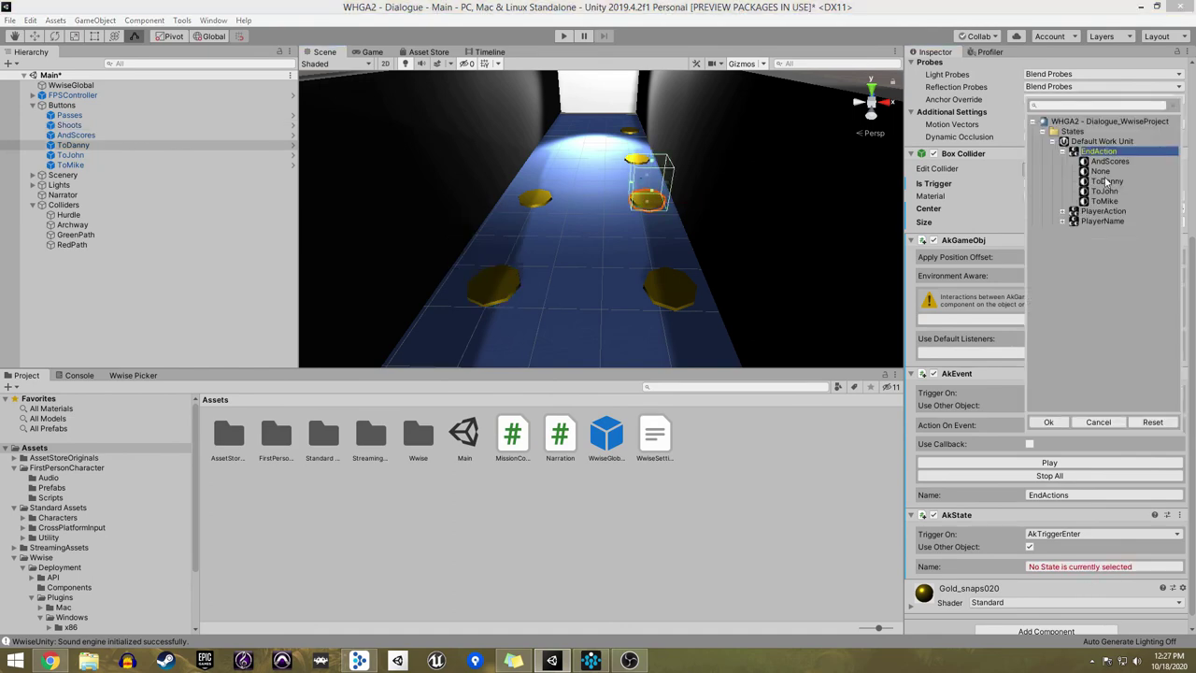
left_click(1103, 182)
double_click(1103, 190)
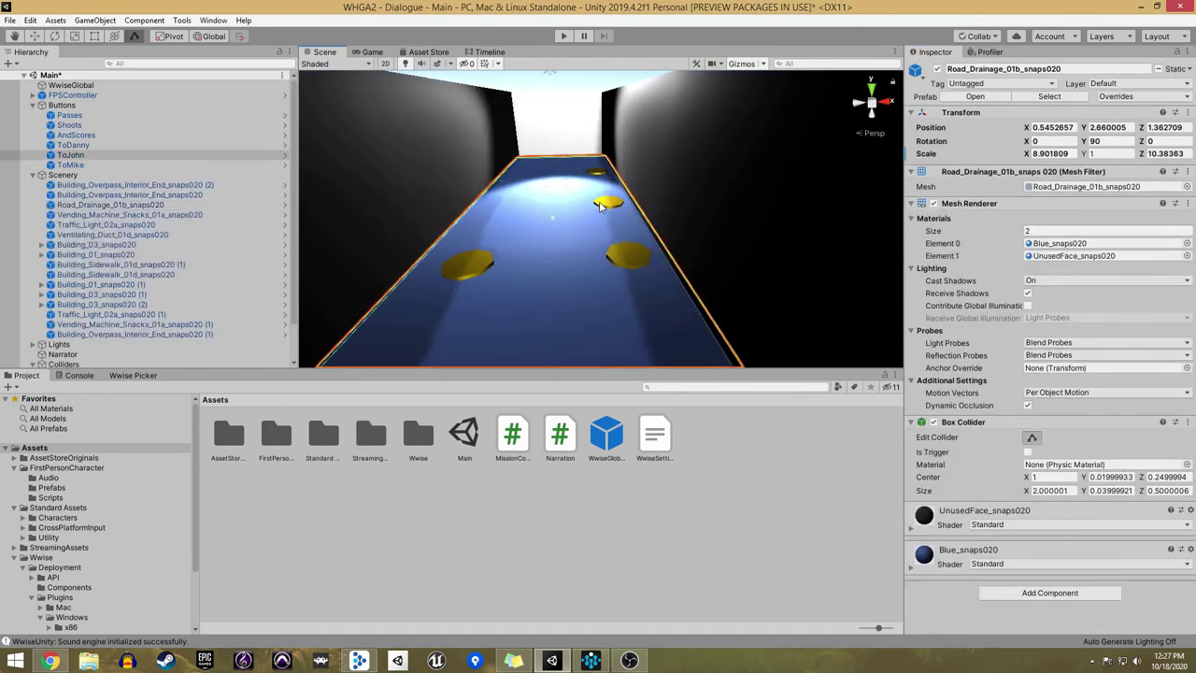
Step: Assign the AndScores coin its AndScores state, then select the Shoots coin
left_click(1089, 554)
left_click(464, 264)
left_click(1088, 554)
left_click(1073, 211)
double_click(1105, 221)
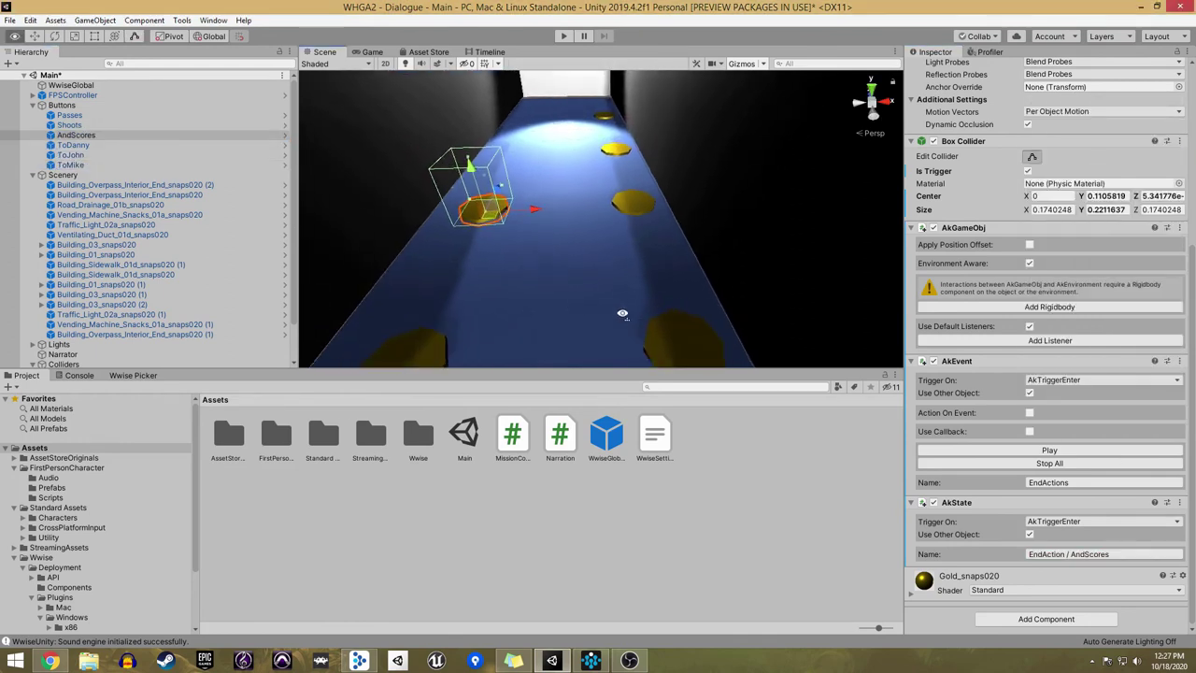
left_click(459, 318)
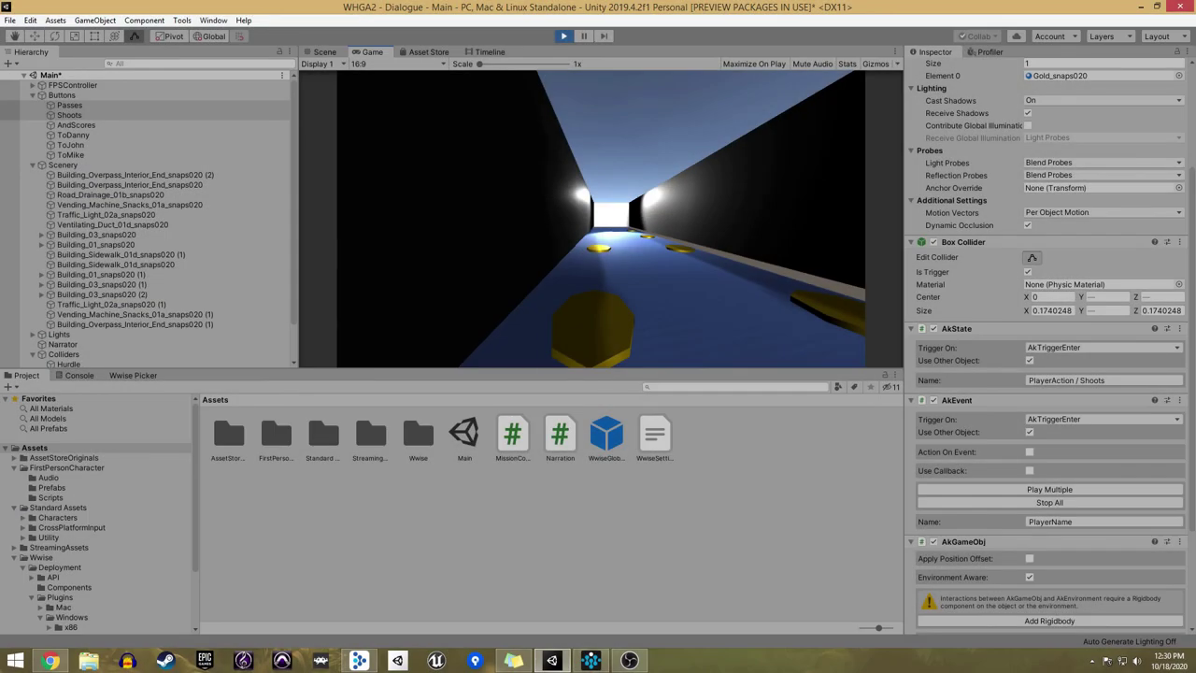
key("w")
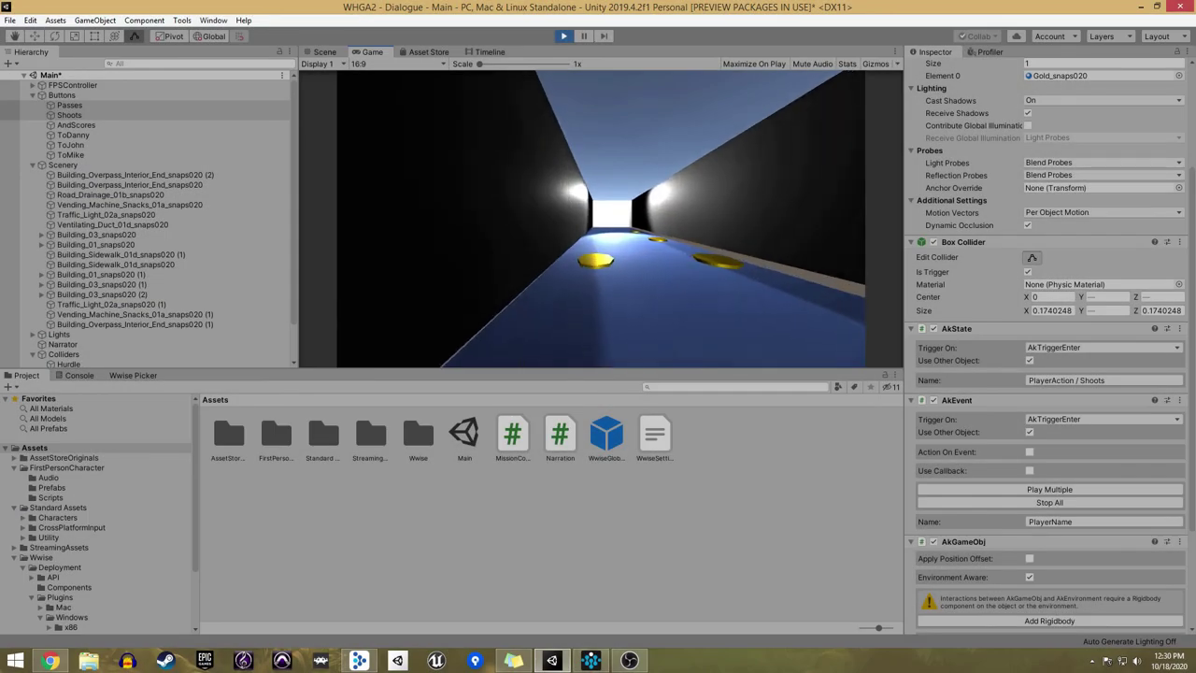
Step: Walk with S, W and A down the corridor over the coins to the end wall, then stop the play-test with Ctrl+P
key("s")
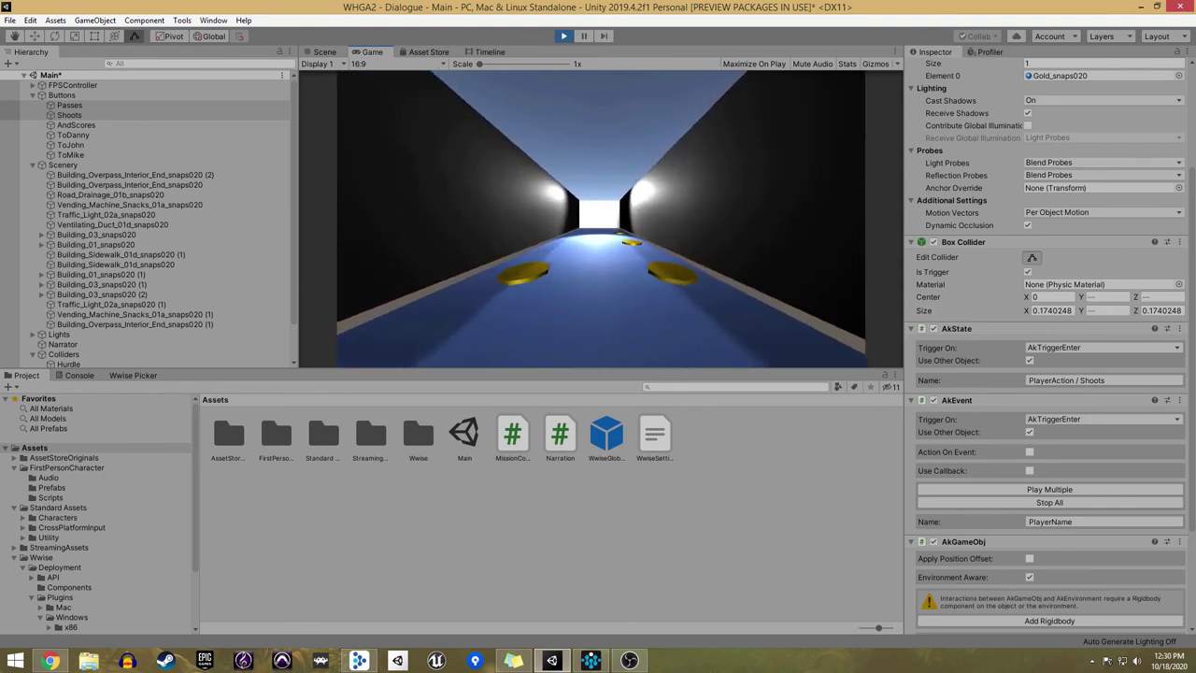
key("w")
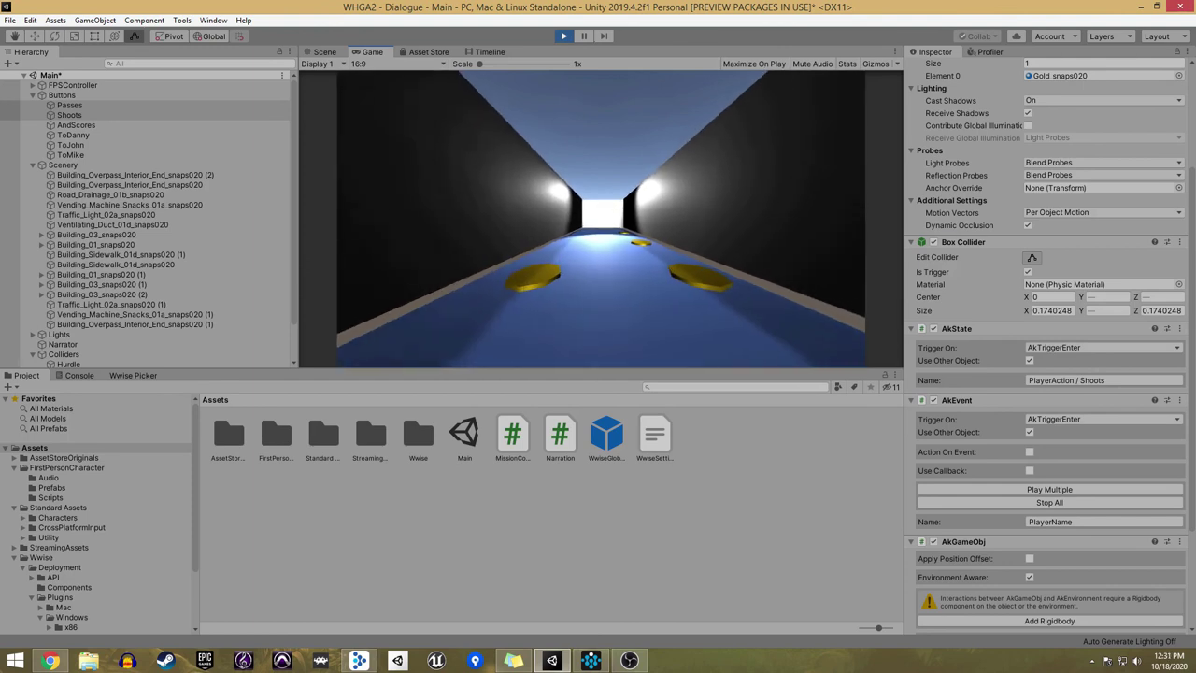
key("w")
key("w")
key("w")
key("a")
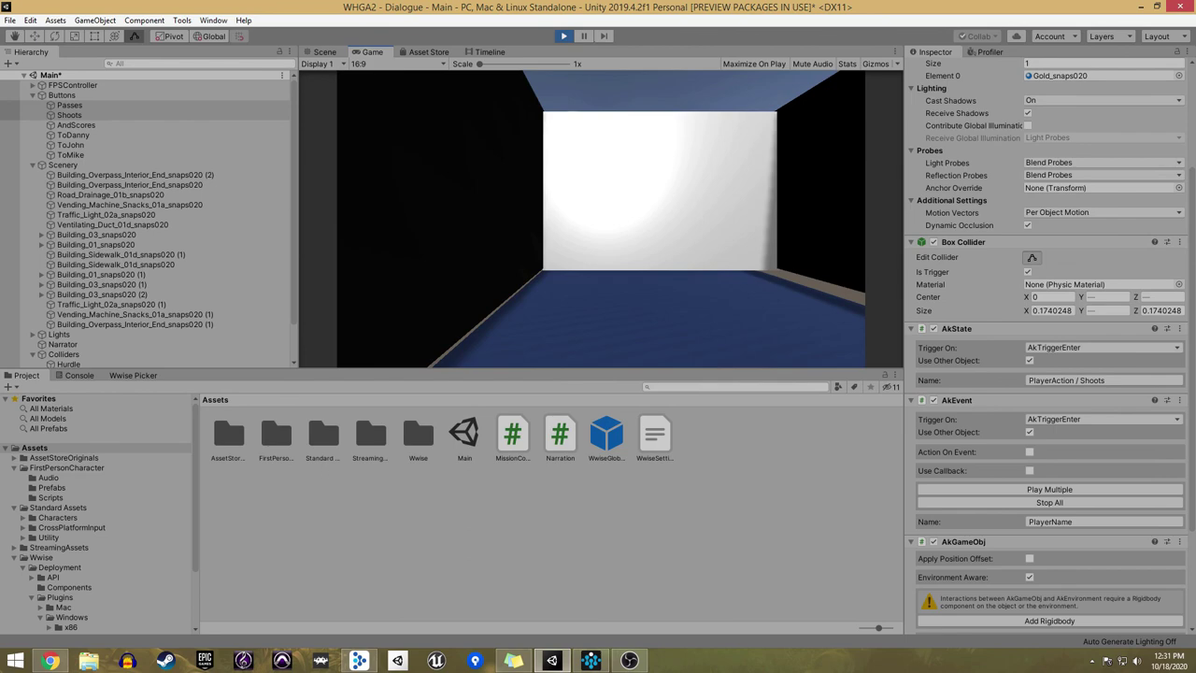
key("w")
key("ctrl+p")
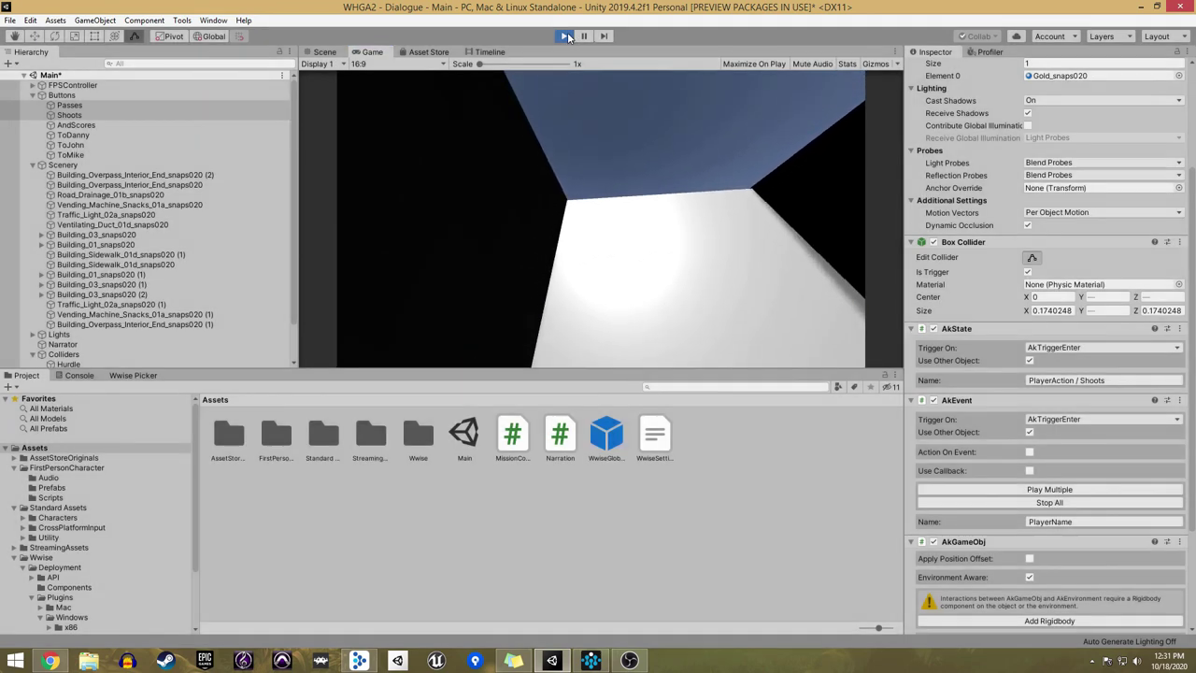